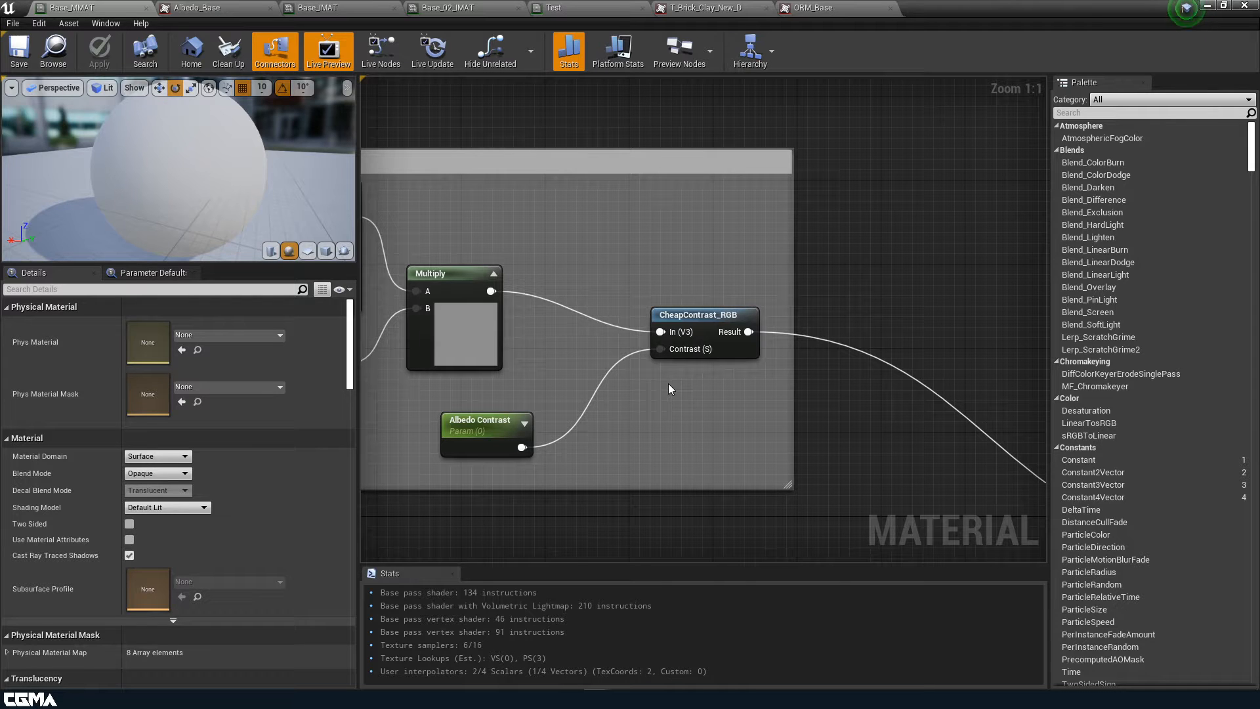
# Open the CheapContrast_RGB function and inspect its Input Contrast area of the graph
pyautogui.doubleClick(706, 321)
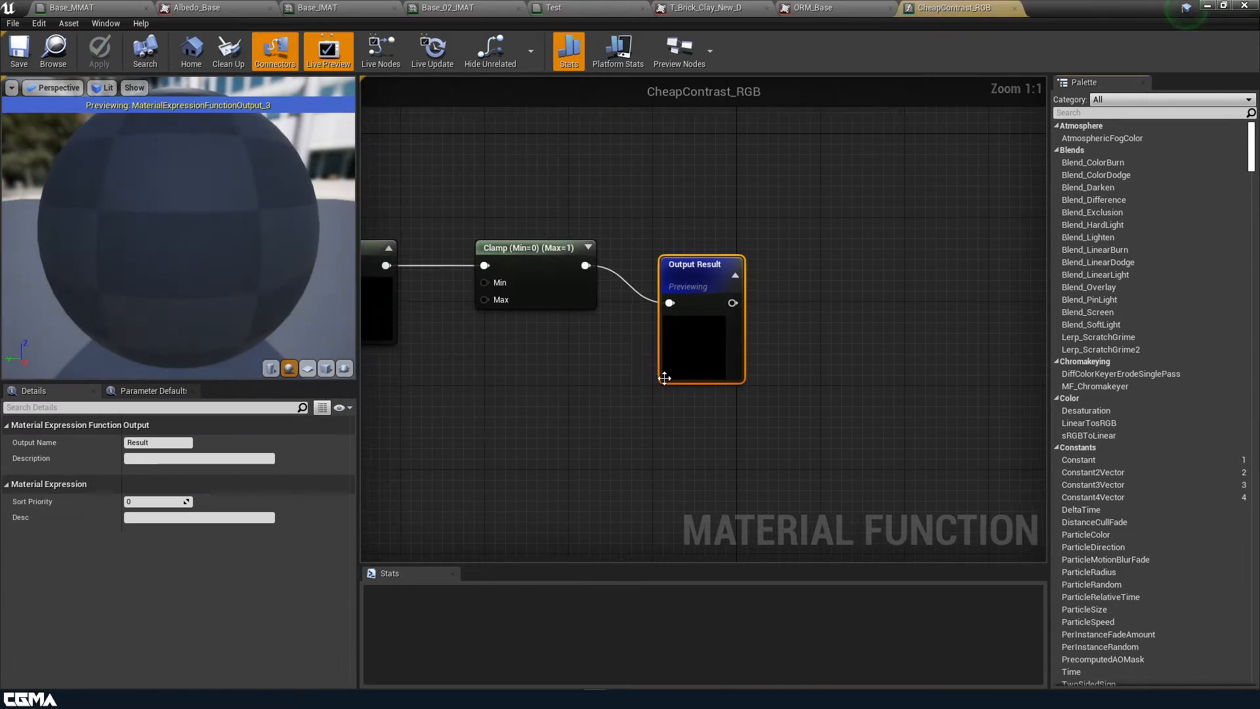
pyautogui.scroll(-3, 855, 402)
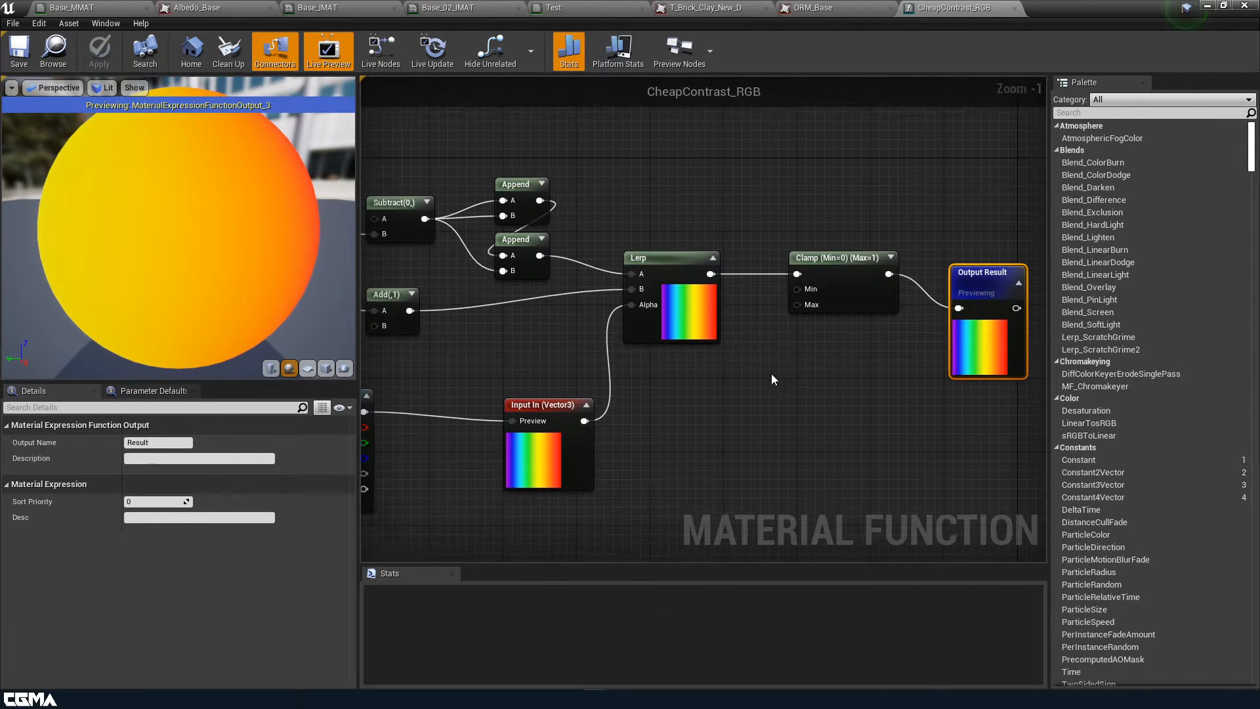
pyautogui.scroll(-1, 732, 389)
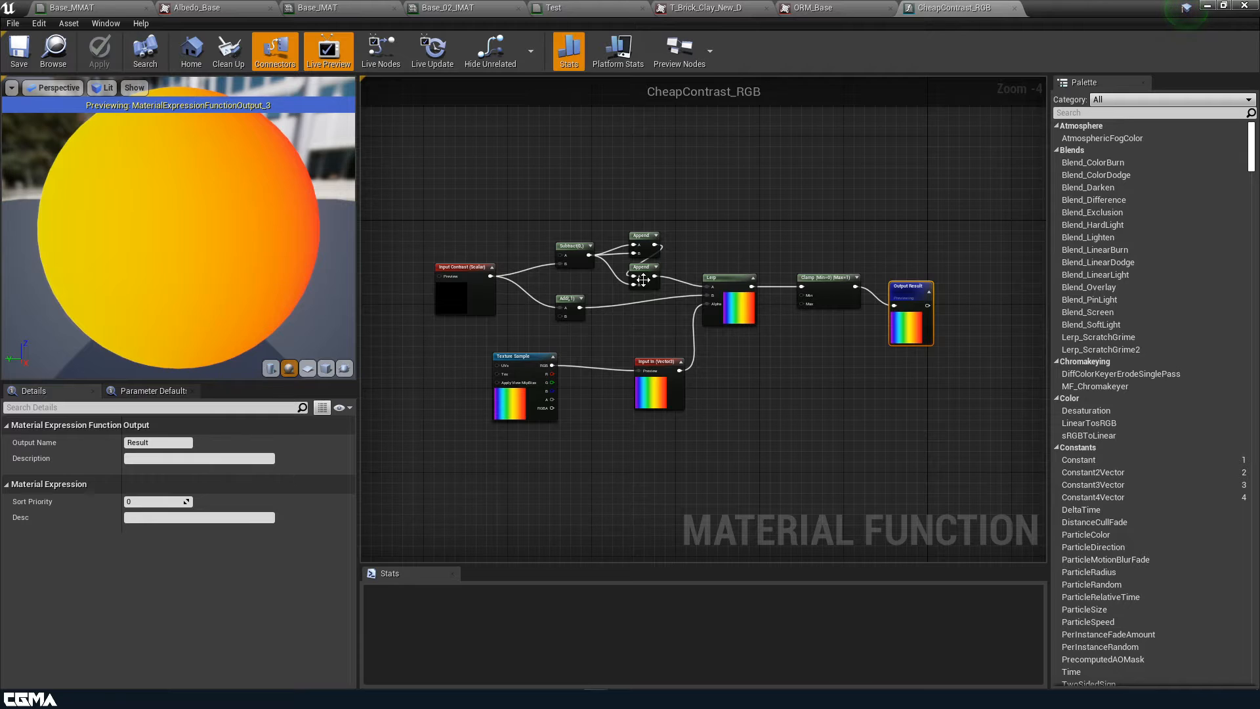
pyautogui.scroll(3, 605, 309)
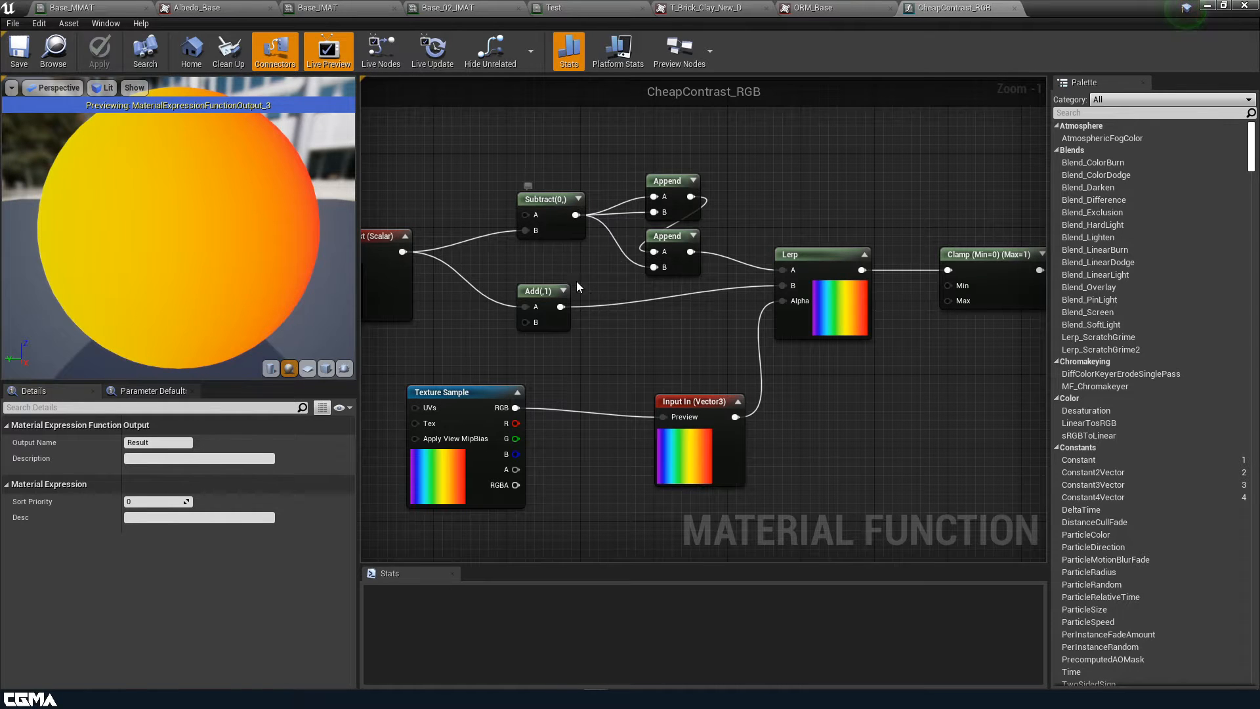
pyautogui.moveTo(590, 294); pyautogui.dragTo(654, 287, button='right')
pyautogui.scroll(-2, 688, 244)
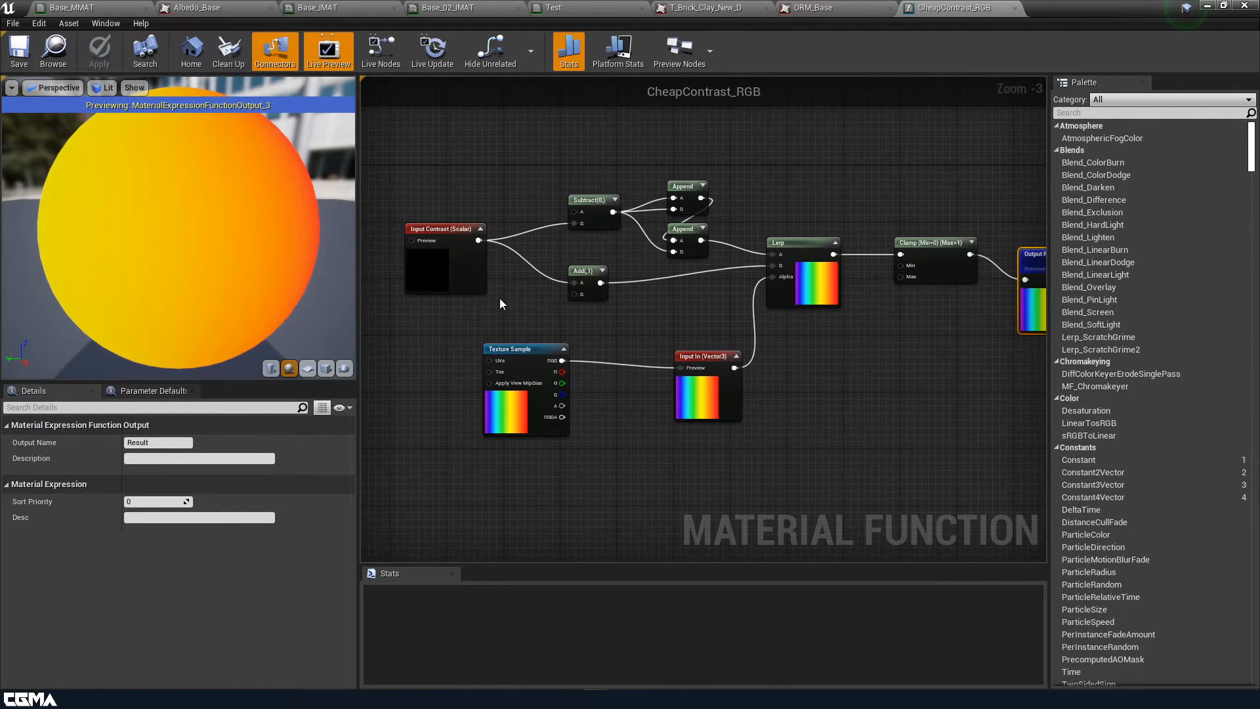
pyautogui.moveTo(462, 278); pyautogui.dragTo(571, 308, button='right')
pyautogui.moveTo(546, 312); pyautogui.dragTo(517, 312)
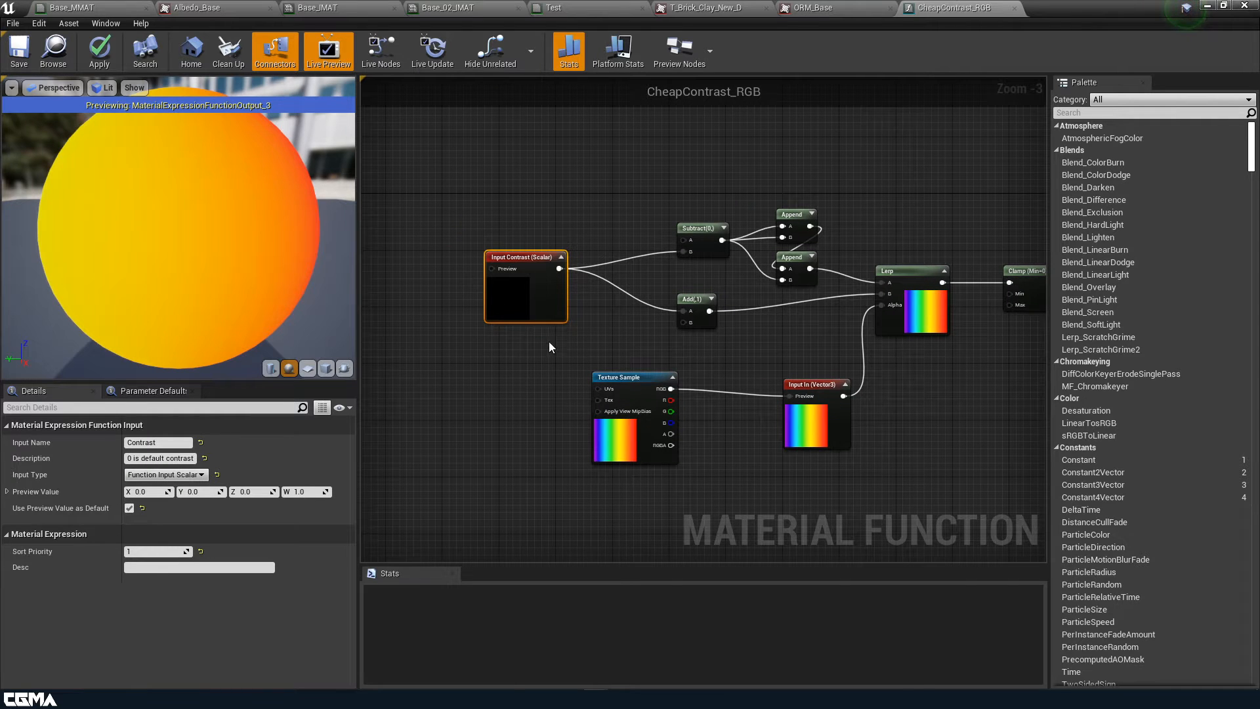
pyautogui.moveTo(643, 310); pyautogui.dragTo(634, 225, button='right')
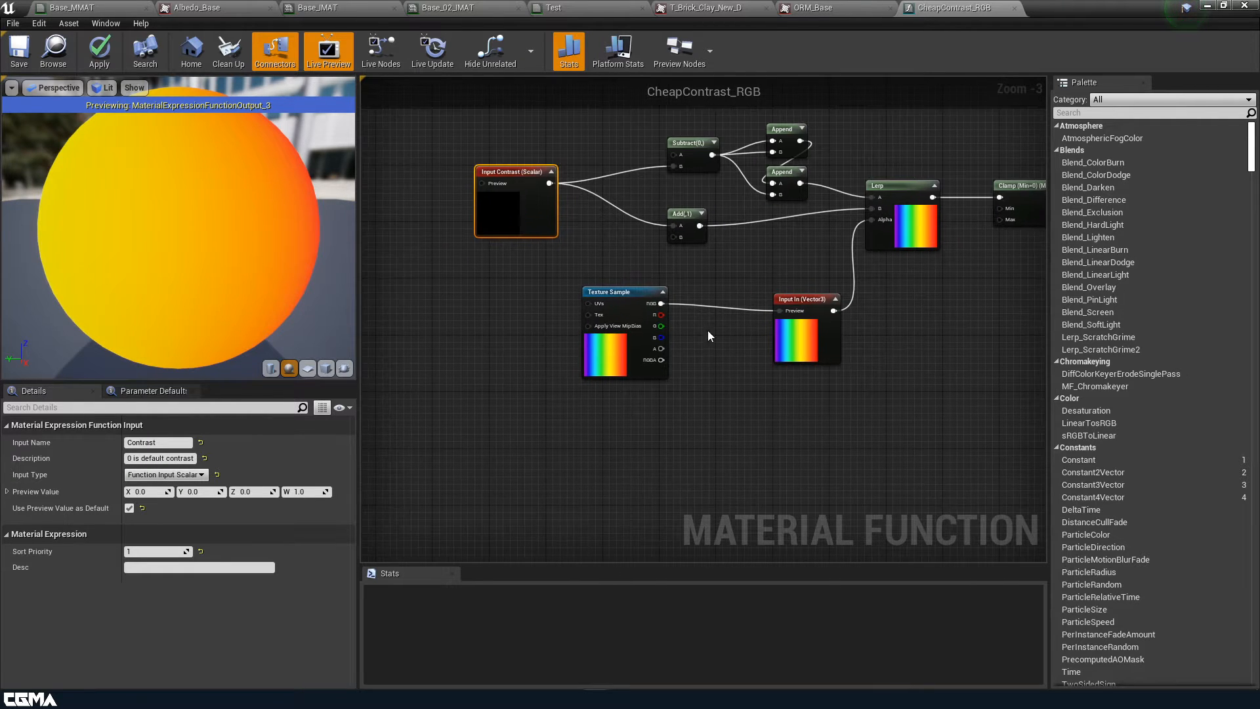
pyautogui.scroll(3, 791, 401)
# Examine the Texture Sample, Lerp, Clamp and Output Result nodes, then return to Base_MMAT
pyautogui.moveTo(818, 402); pyautogui.dragTo(674, 467, button='right')
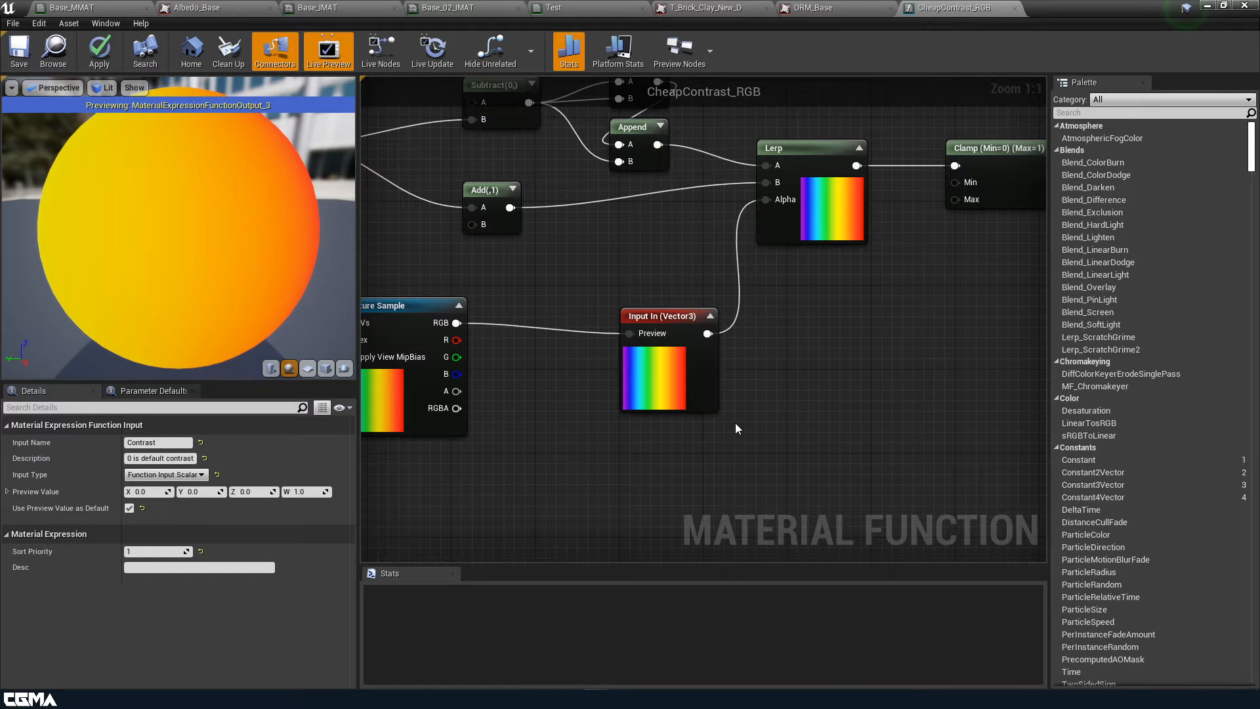
pyautogui.scroll(-2, 735, 423)
pyautogui.moveTo(598, 400); pyautogui.dragTo(660, 409, button='right')
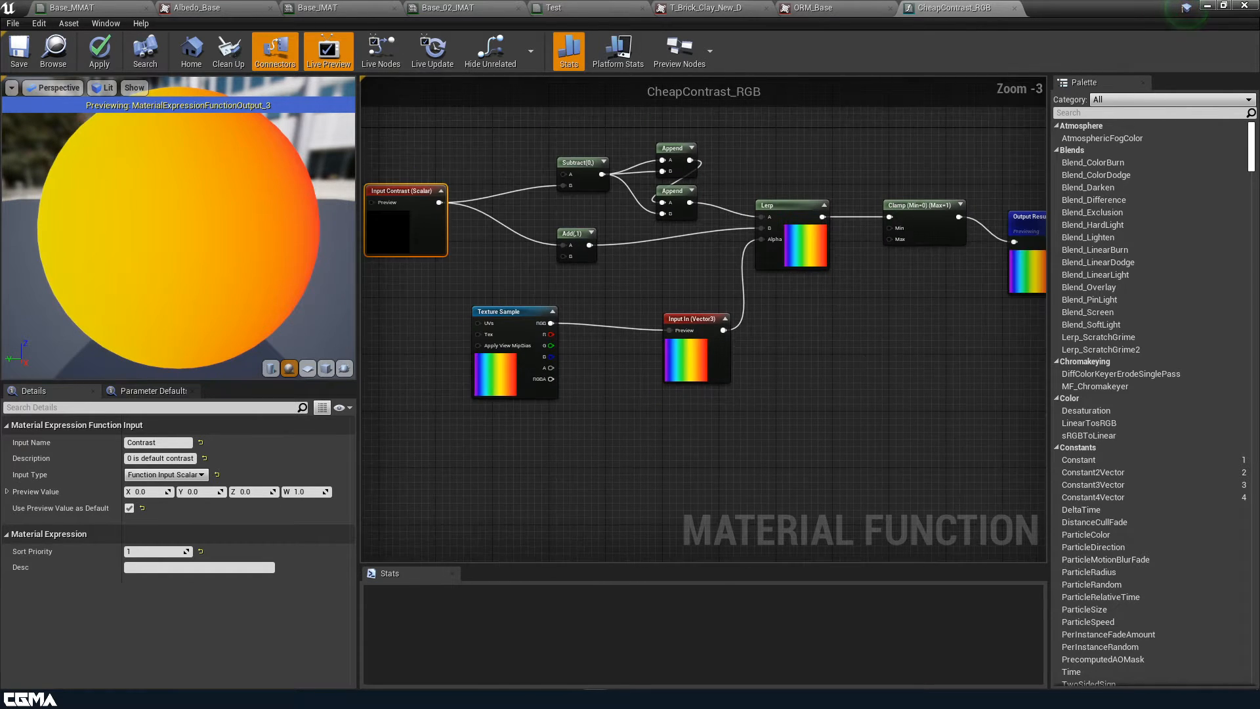
pyautogui.scroll(-1, 825, 427)
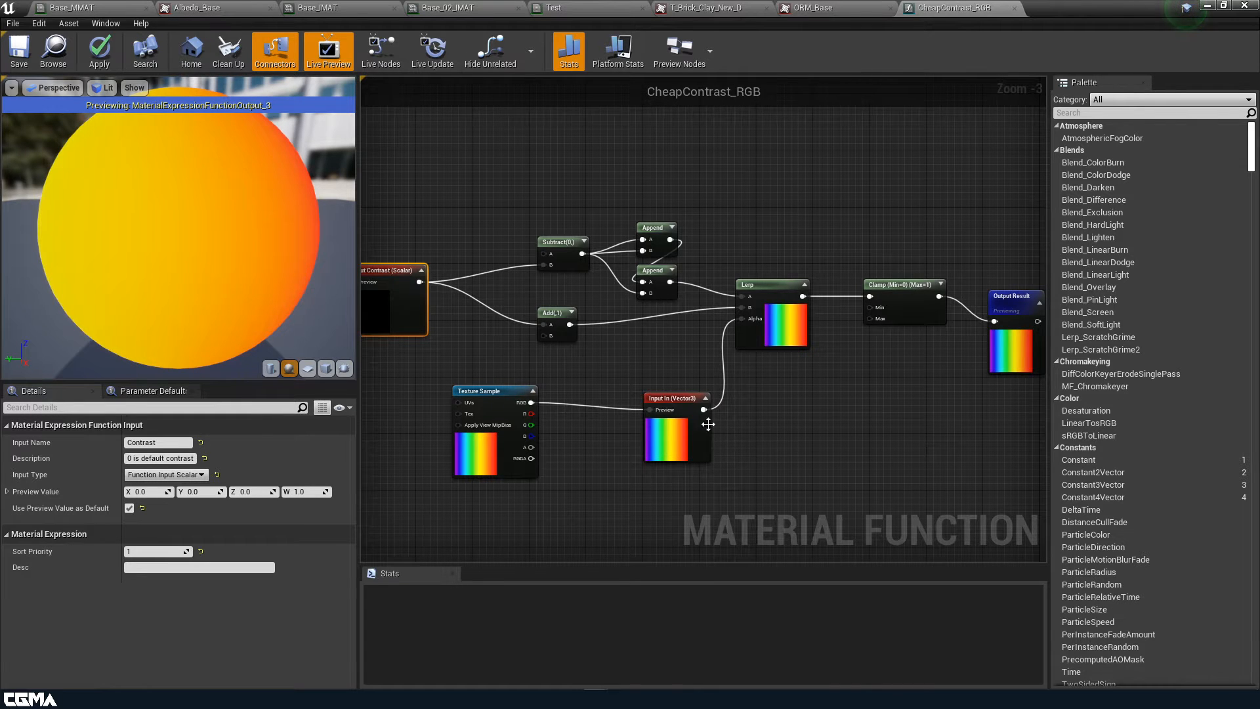
pyautogui.moveTo(997, 377); pyautogui.dragTo(623, 350, button='right')
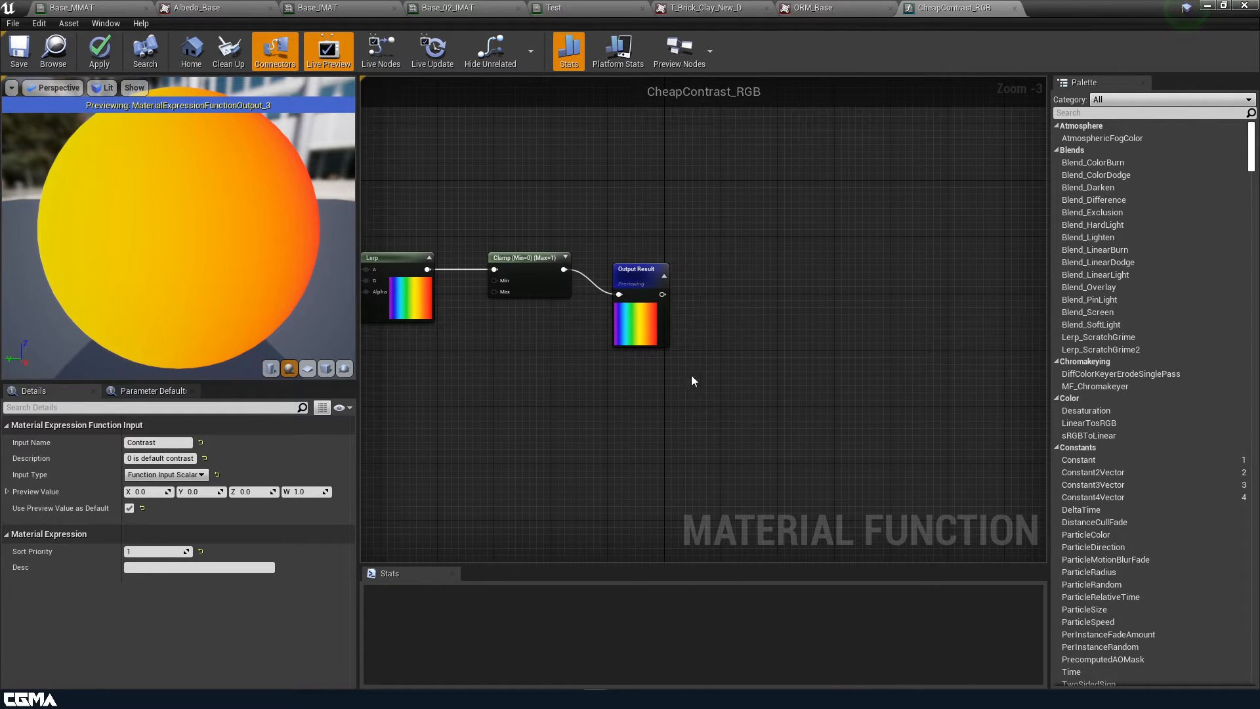
pyautogui.scroll(3, 646, 308)
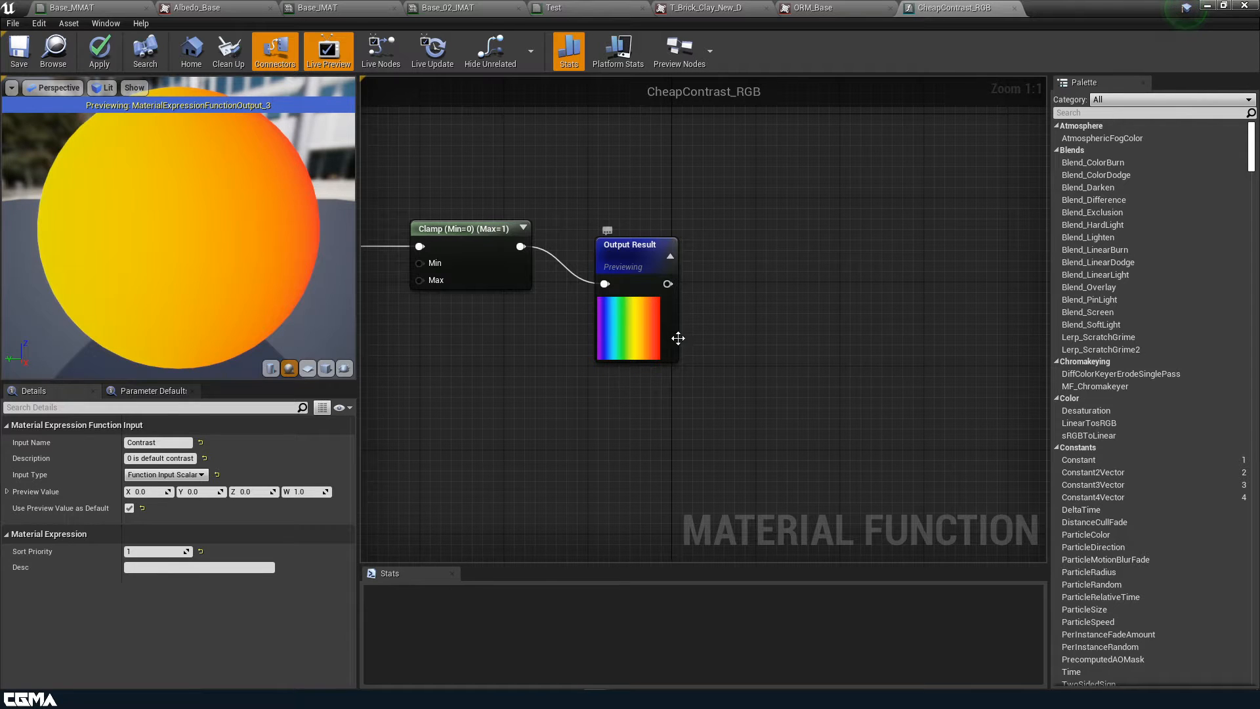
pyautogui.moveTo(514, 364); pyautogui.dragTo(1047, 354, button='right')
pyautogui.moveTo(642, 289); pyautogui.dragTo(699, 302, button='right')
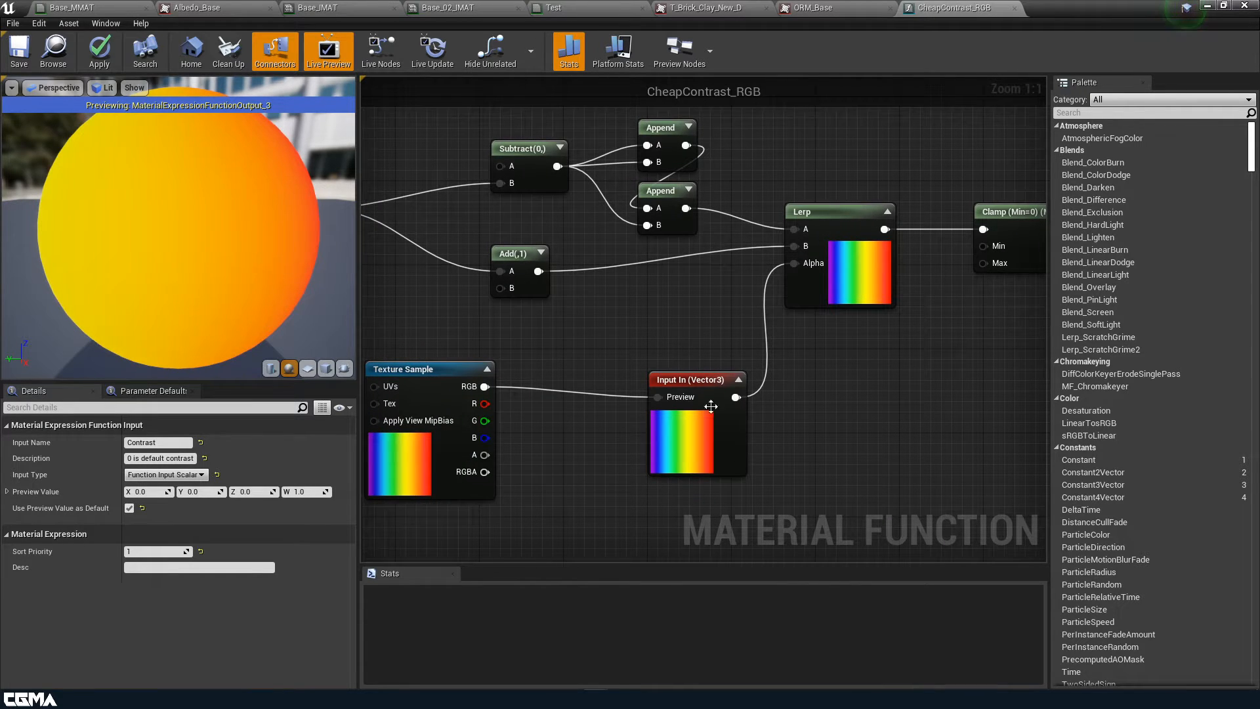
pyautogui.moveTo(920, 399); pyautogui.dragTo(726, 357, button='right')
pyautogui.click(770, 241)
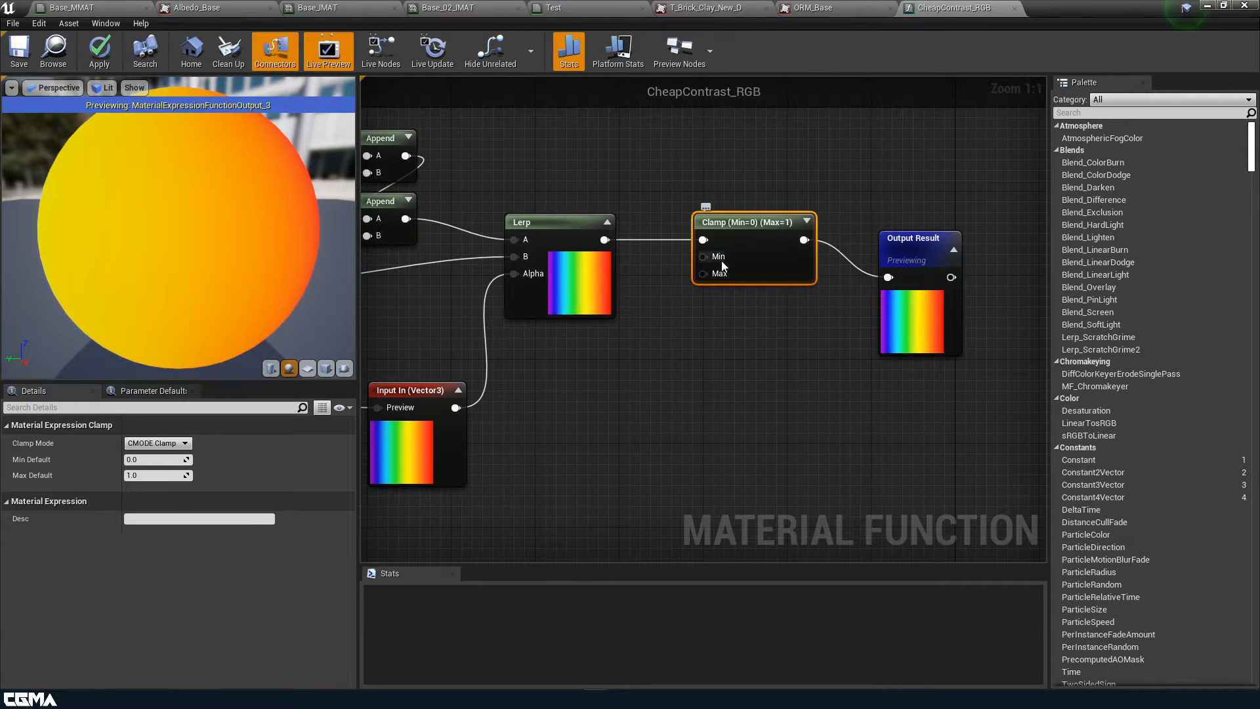
pyautogui.moveTo(787, 419); pyautogui.dragTo(565, 423, button='right')
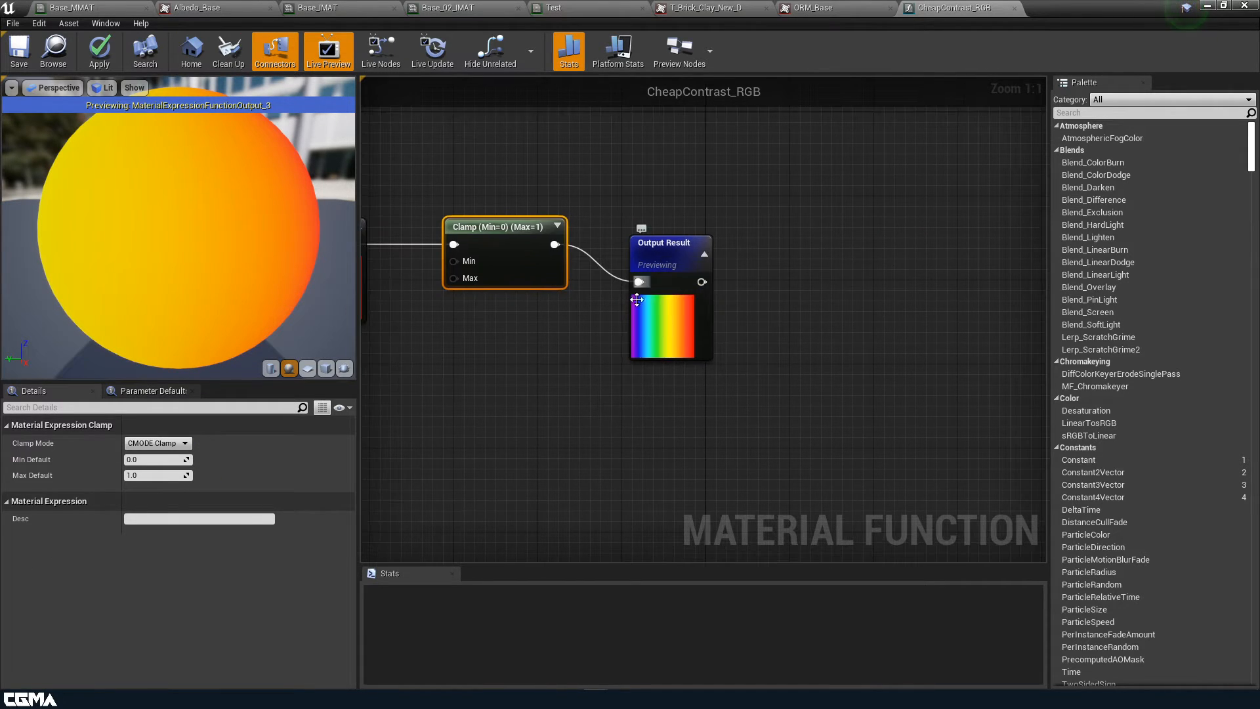
pyautogui.moveTo(557, 376); pyautogui.dragTo(762, 400, button='right')
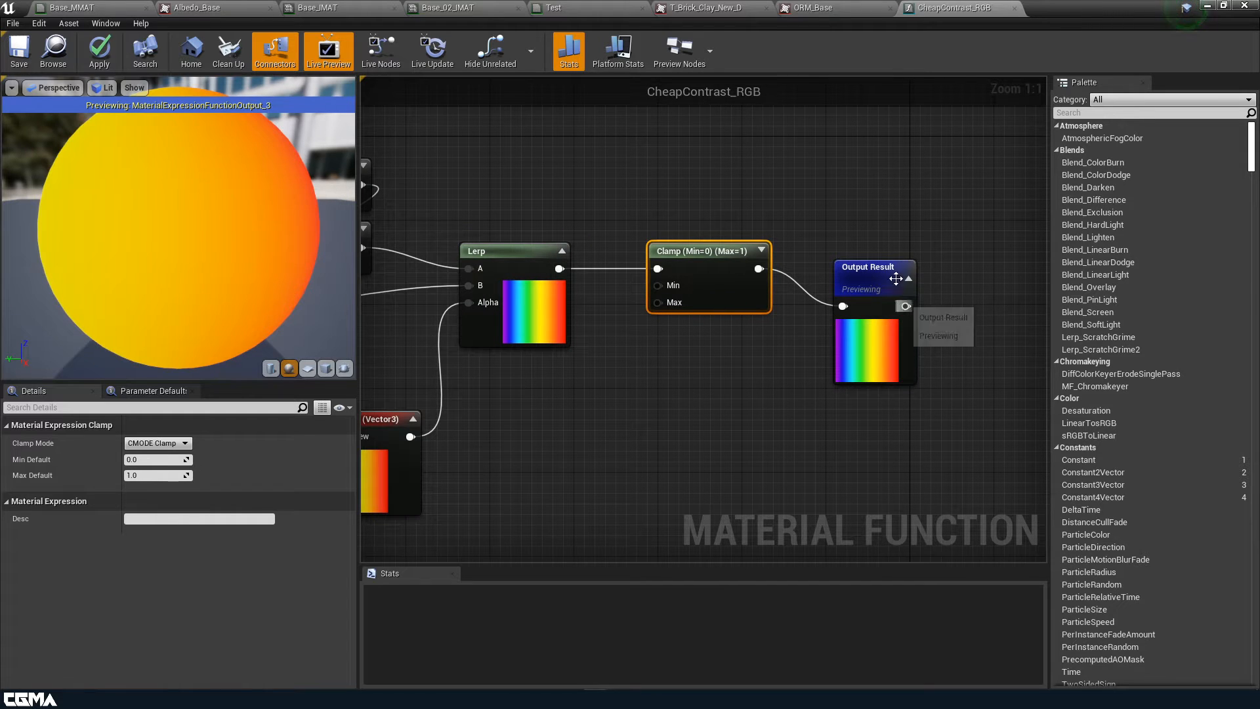
pyautogui.click(127, 6)
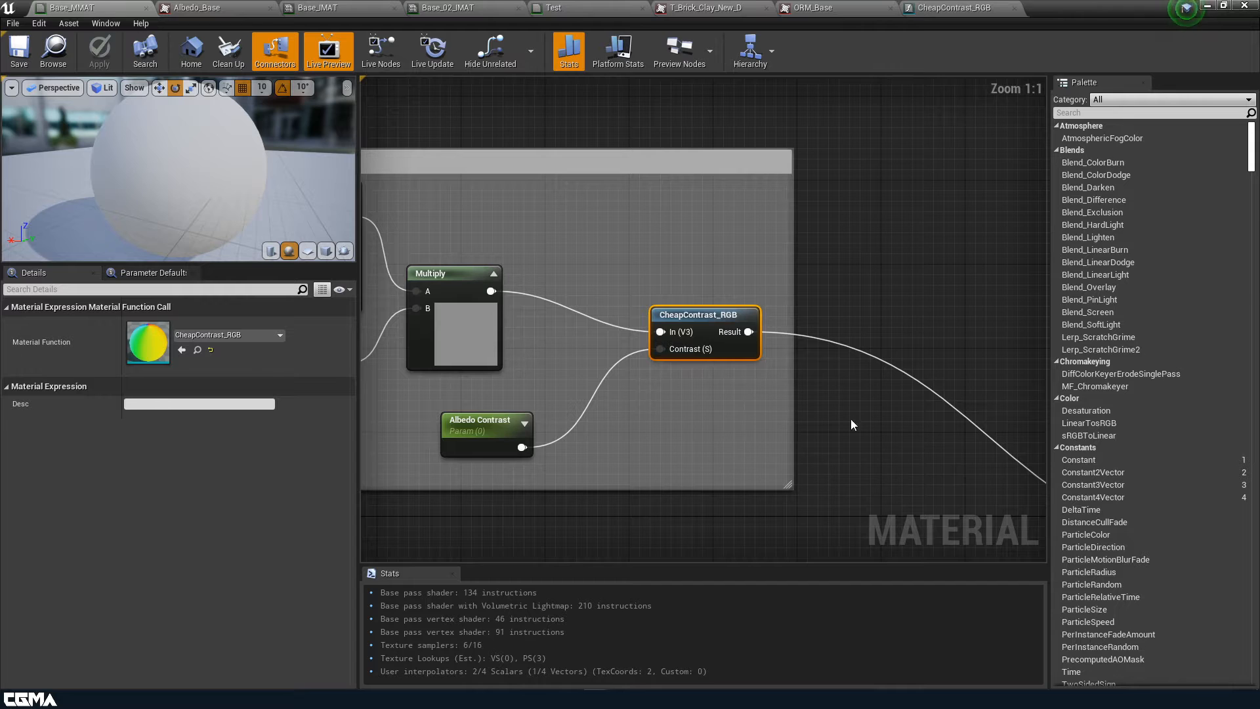
pyautogui.moveTo(744, 406); pyautogui.dragTo(818, 326, button='right')
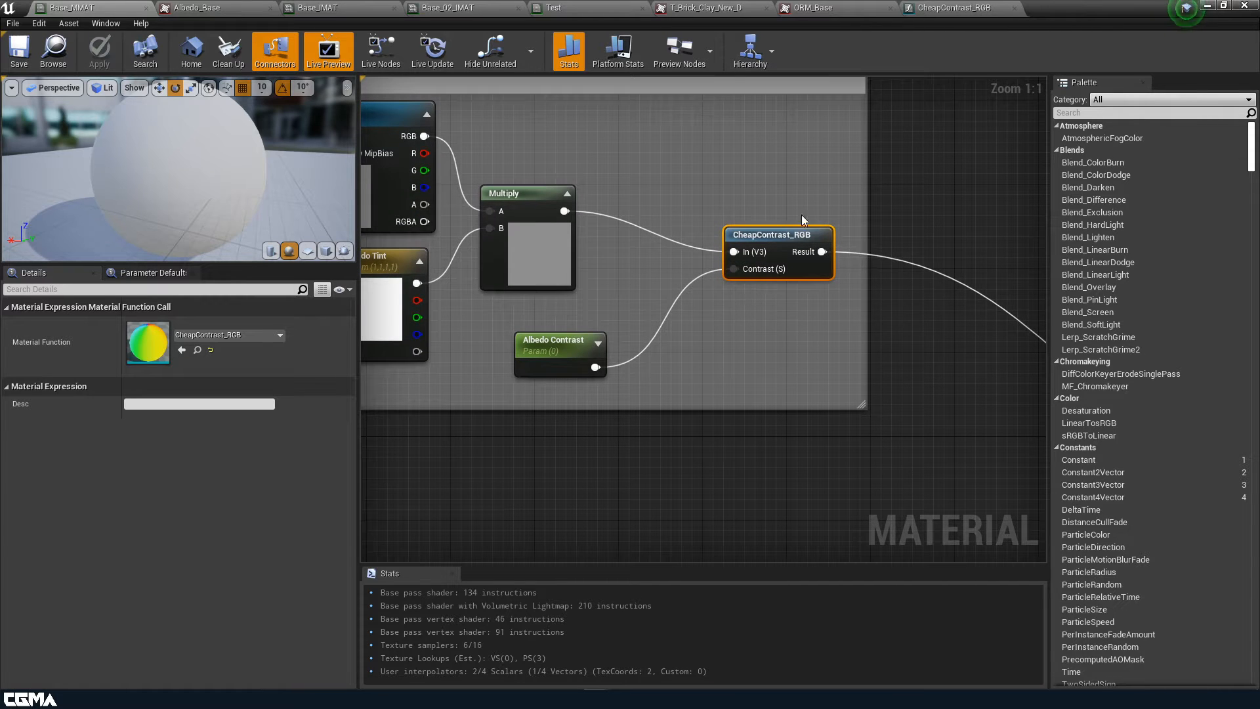
pyautogui.moveTo(793, 263)
pyautogui.moveTo(920, 426); pyautogui.dragTo(847, 439, button='right')
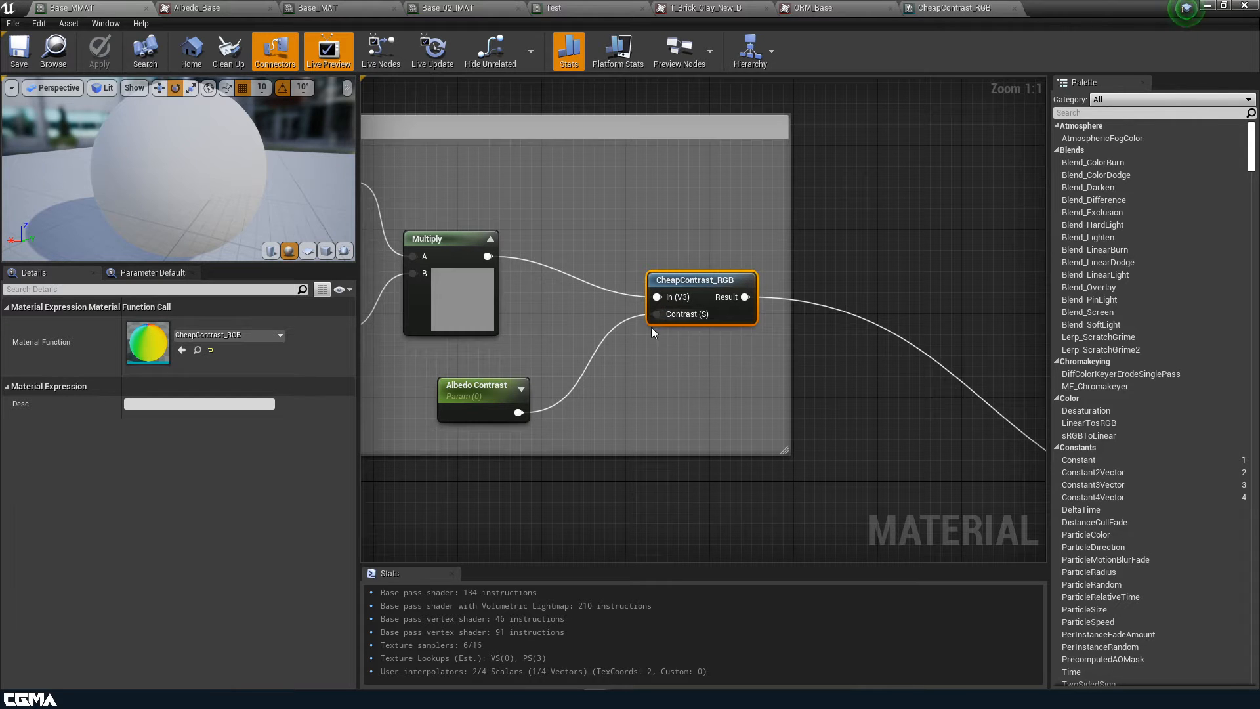
pyautogui.moveTo(907, 446); pyautogui.dragTo(1026, 464, button='right')
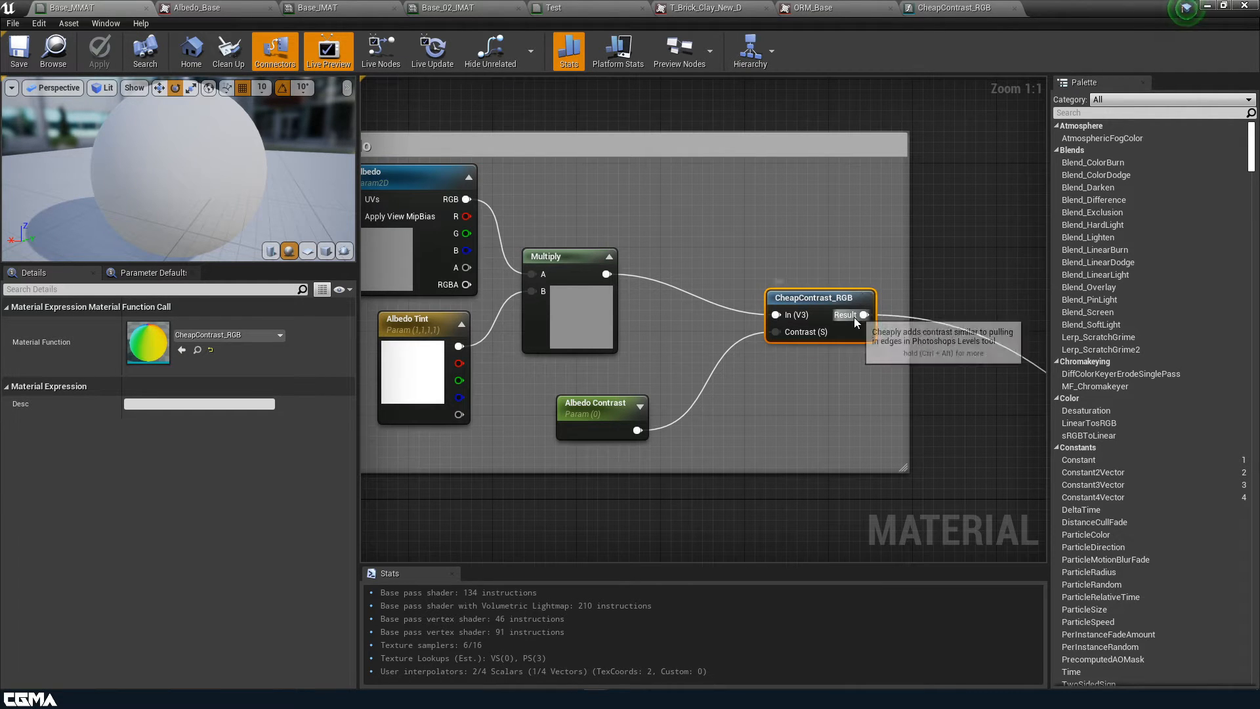
pyautogui.moveTo(985, 399); pyautogui.dragTo(836, 416, button='right')
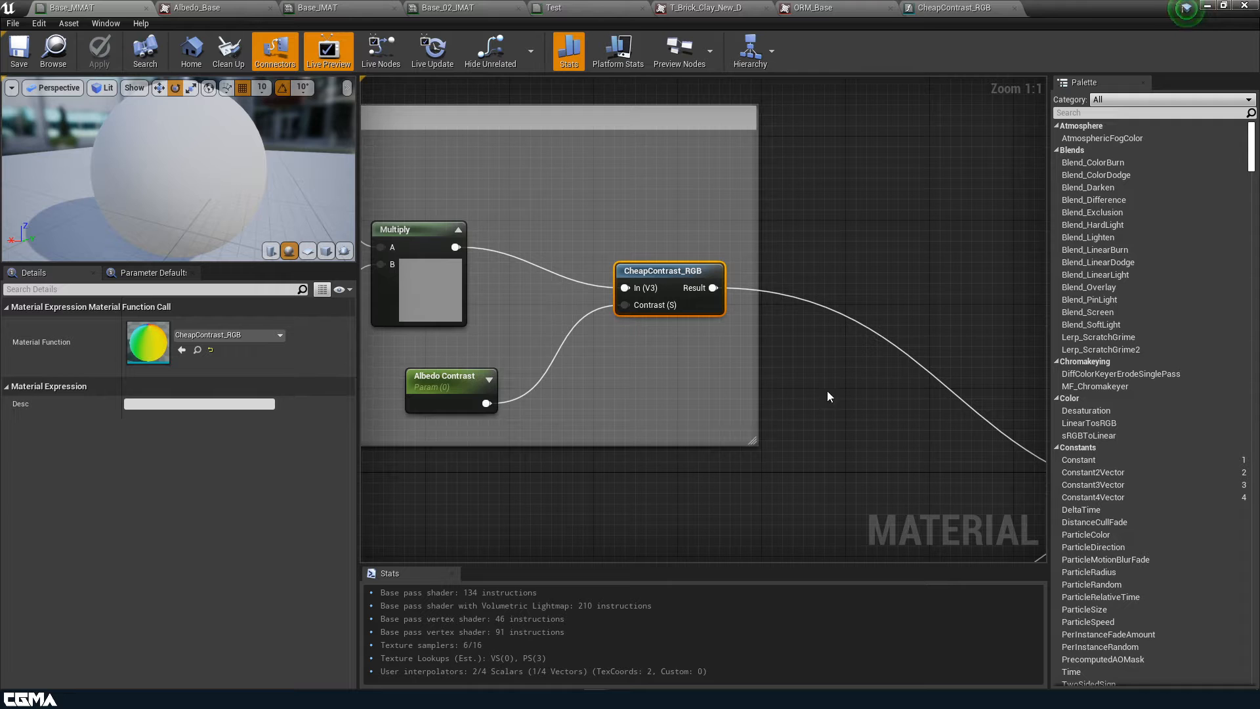
pyautogui.click(434, 387)
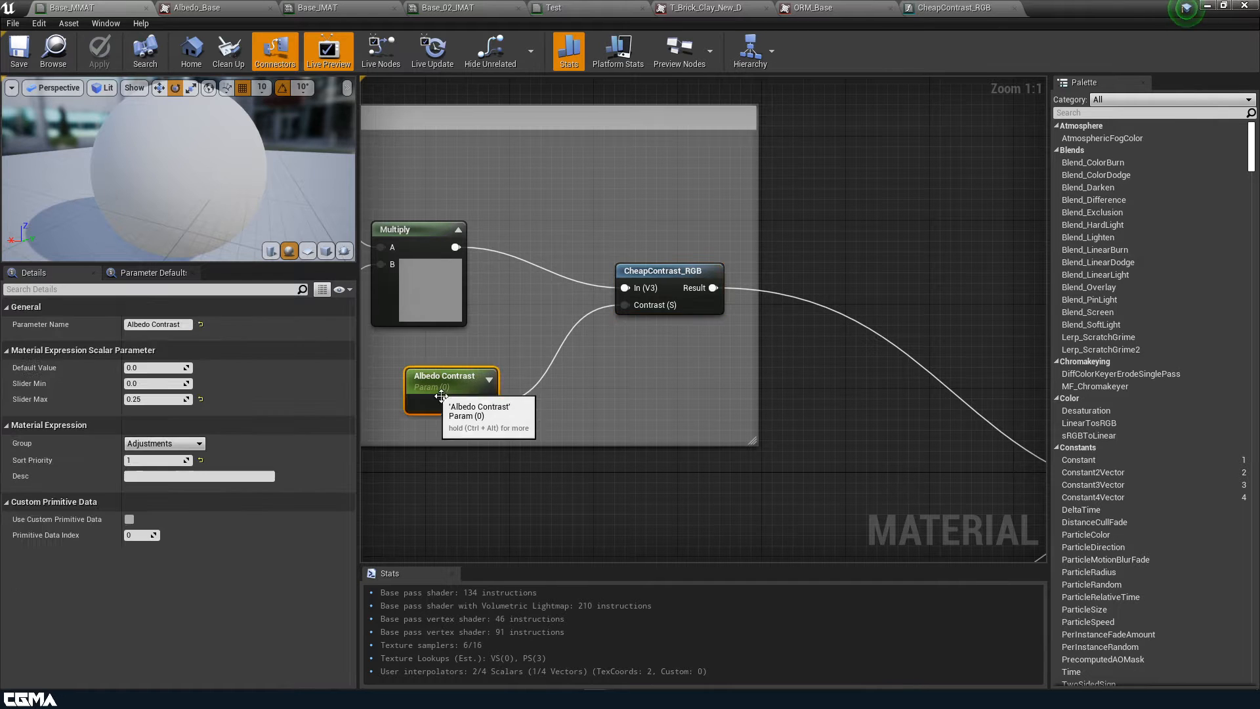
# Center the Tiling comment group, then restore the material editor to a small window over the level editor
pyautogui.scroll(-4, 752, 413)
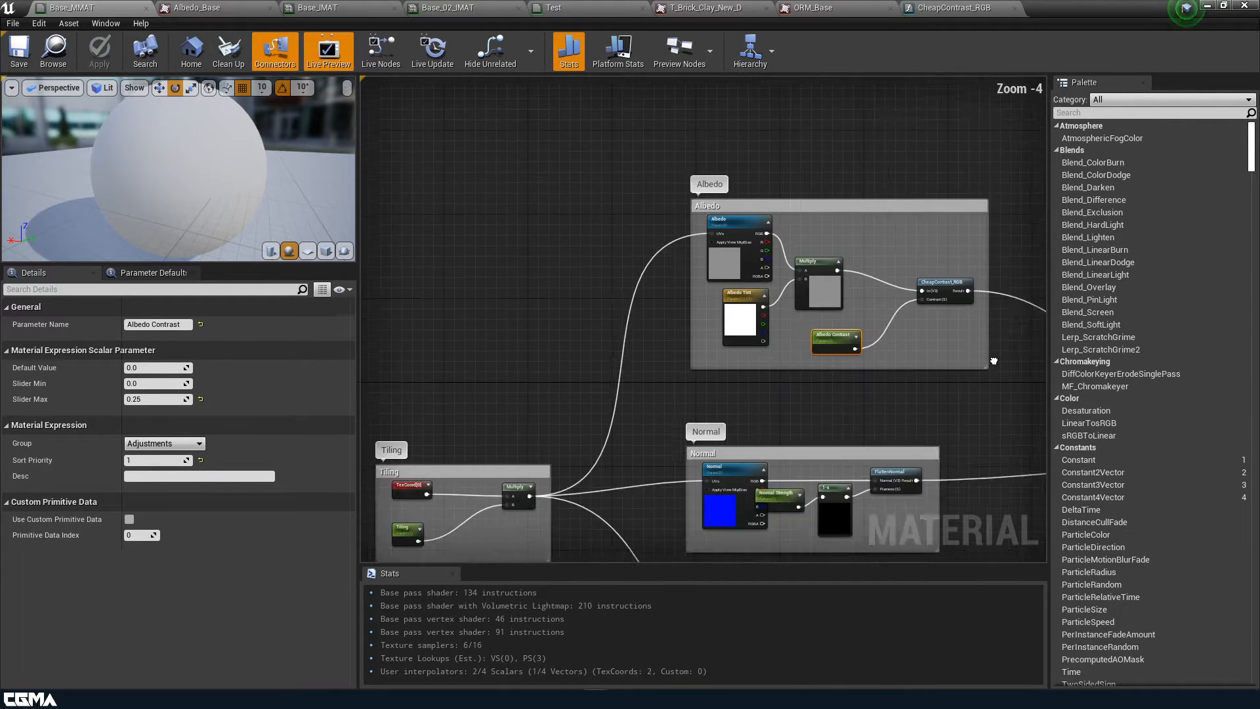
pyautogui.moveTo(545, 414); pyautogui.dragTo(628, 342, button='right')
pyautogui.moveTo(743, 329); pyautogui.dragTo(949, 230, button='right')
pyautogui.scroll(3, 793, 421)
pyautogui.scroll(1, 775, 432)
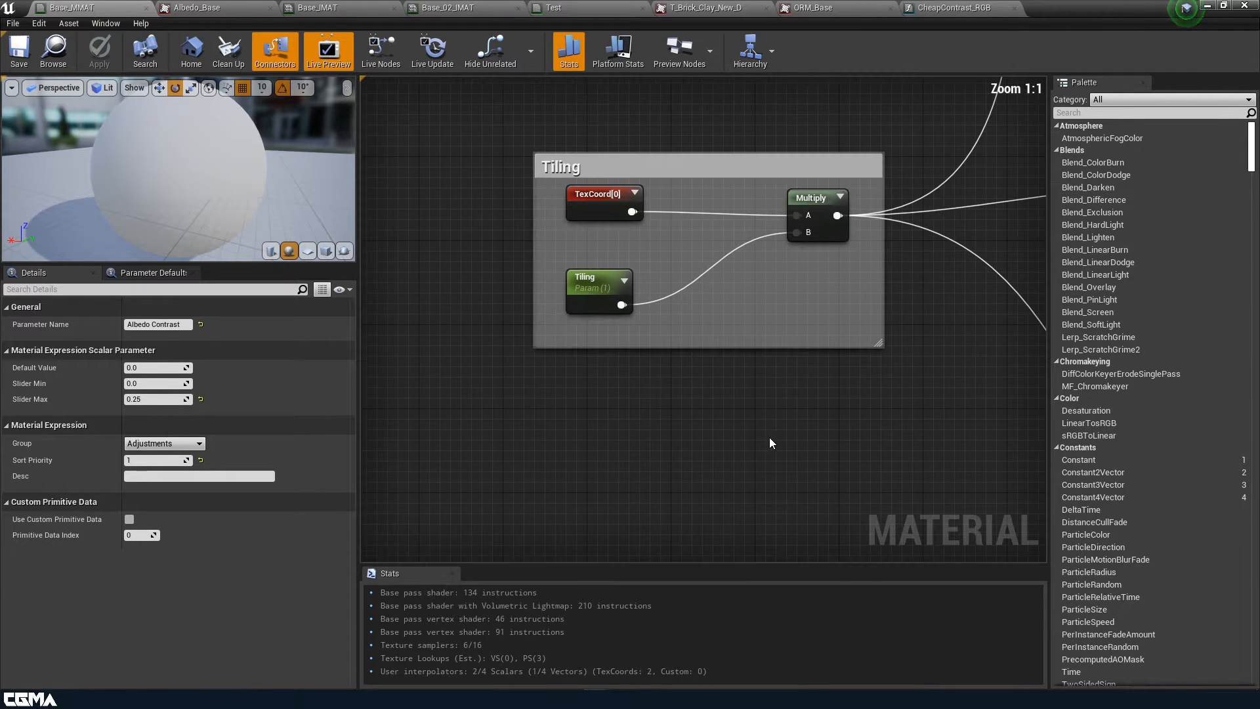
pyautogui.moveTo(769, 437); pyautogui.dragTo(731, 474, button='right')
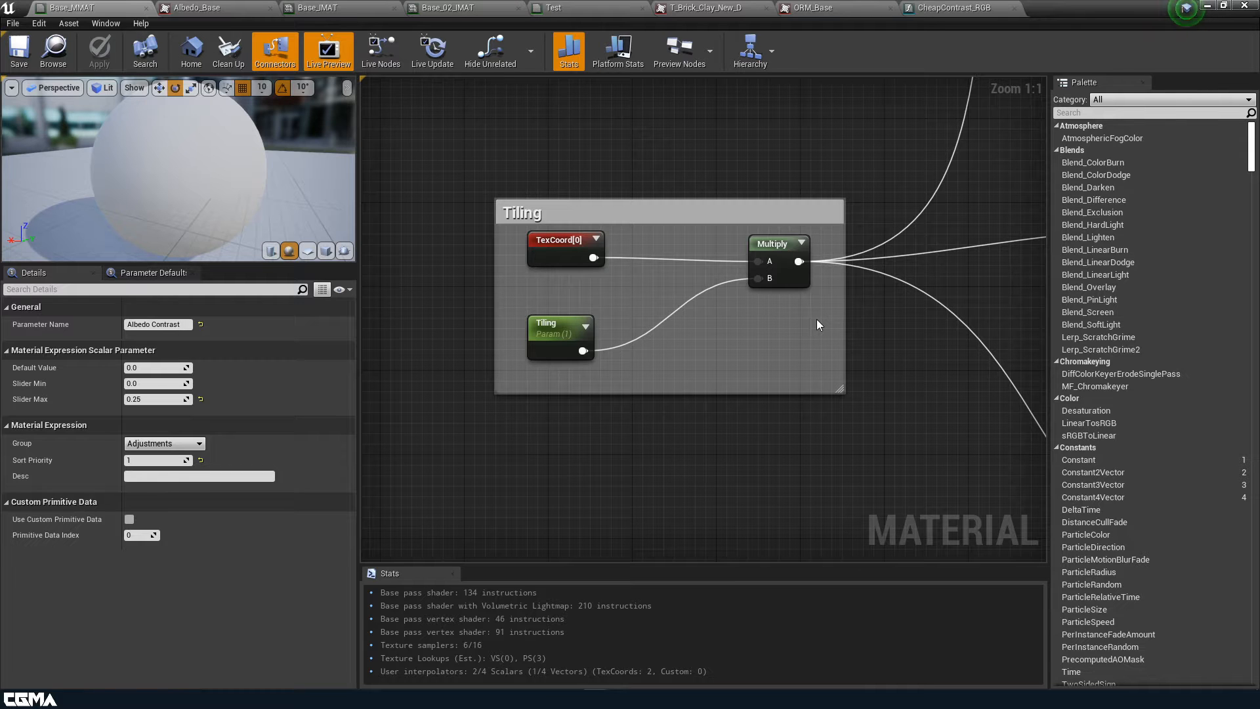
pyautogui.moveTo(1077, 9); pyautogui.dragTo(1058, 565)
# Create a new Material Function named UV_Tiling_MF in the Materials folder and open it
pyautogui.click(529, 576)
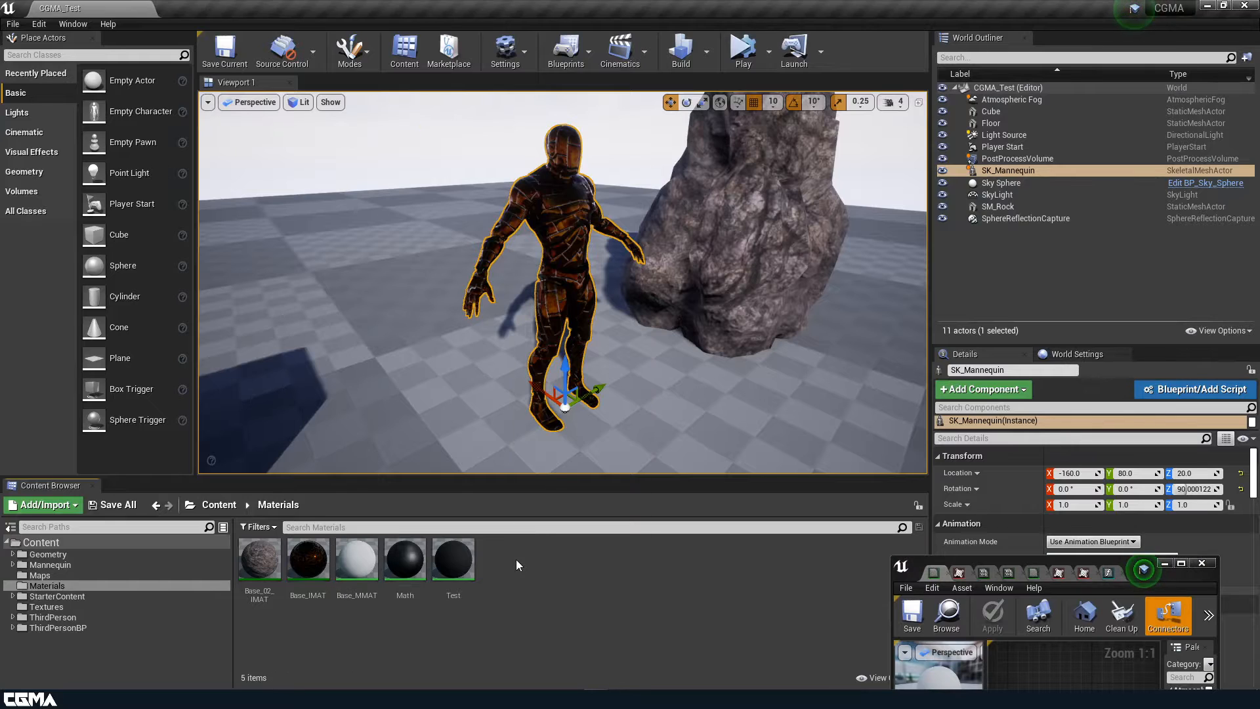
pyautogui.rightClick(517, 564)
pyautogui.moveTo(617, 477)
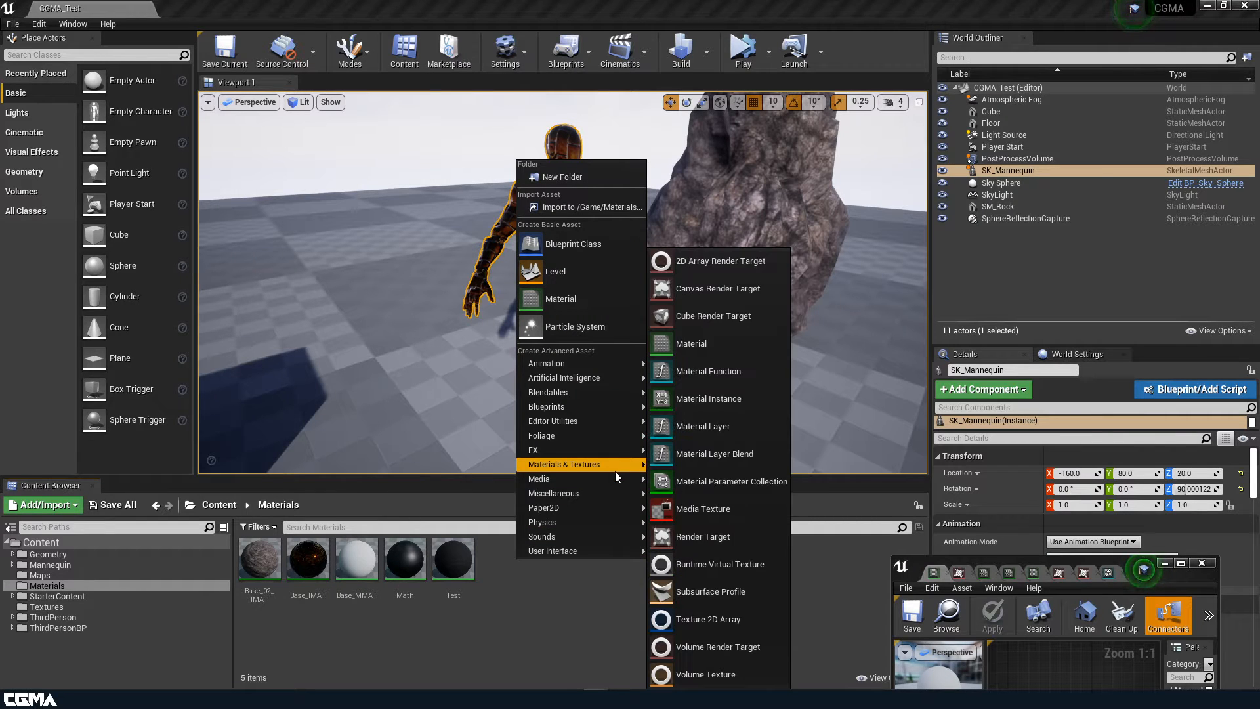
pyautogui.click(746, 369)
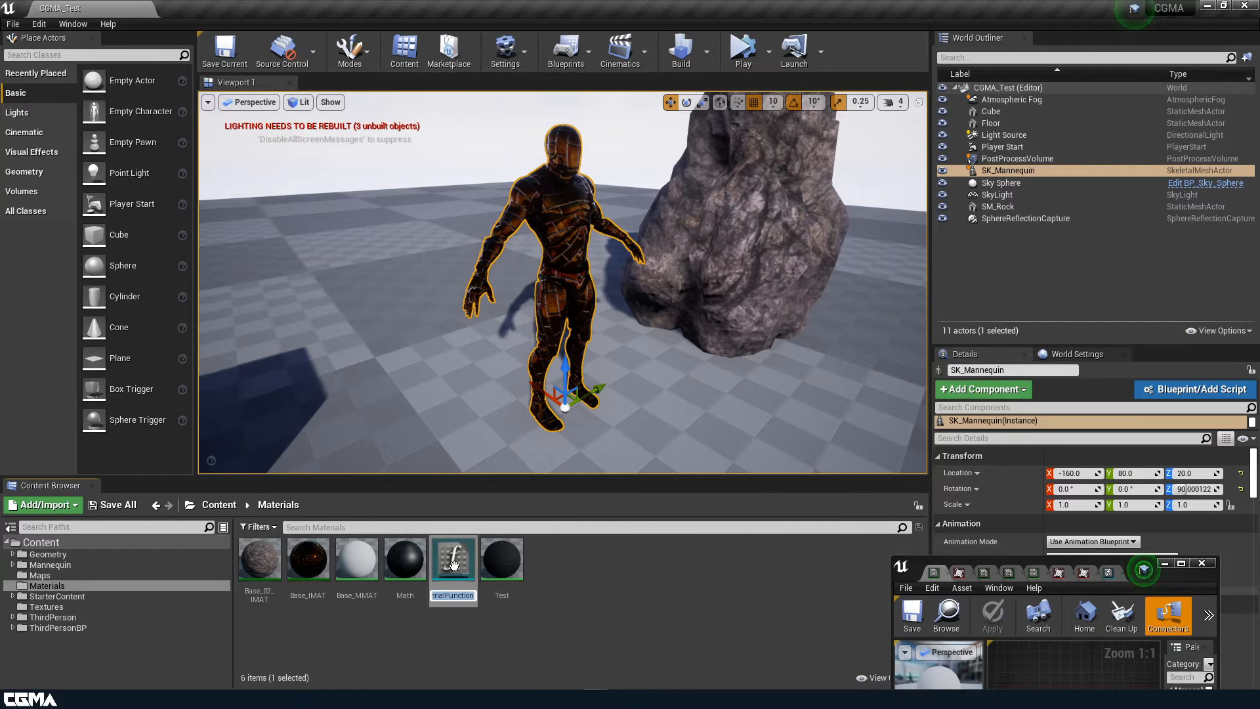
pyautogui.write('UV')
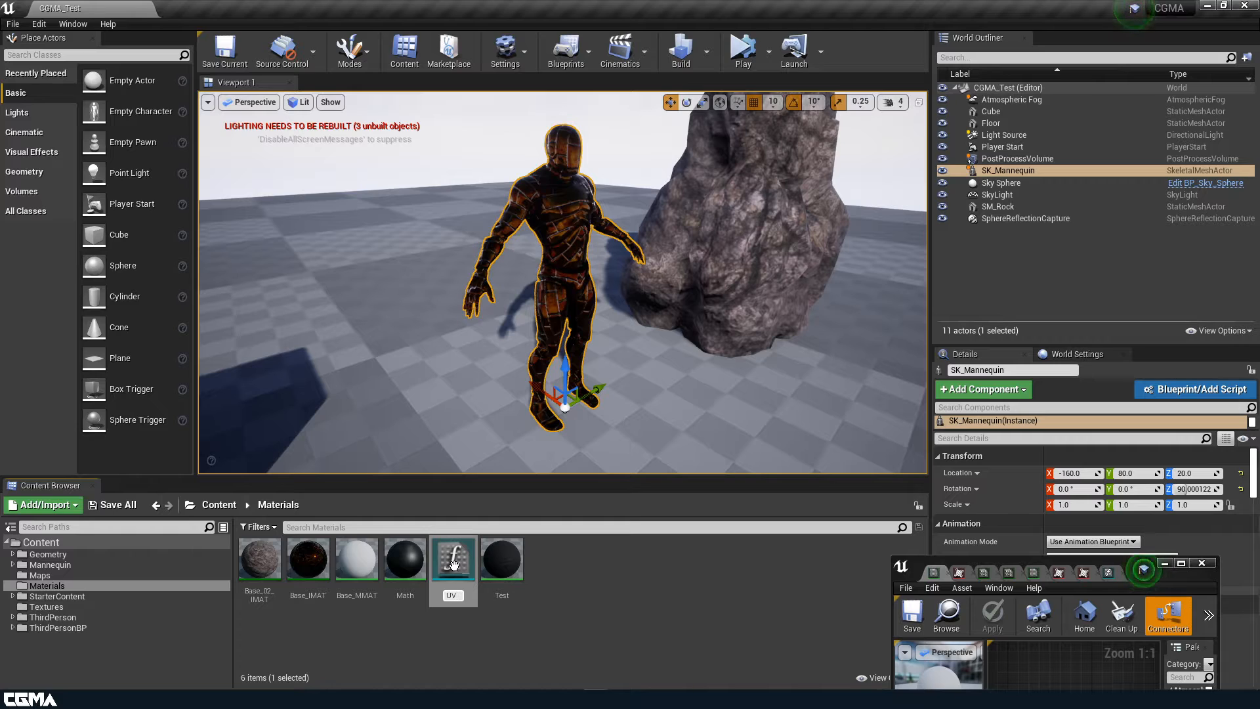
pyautogui.write('_Tiling_MF')
pyautogui.press('Return')
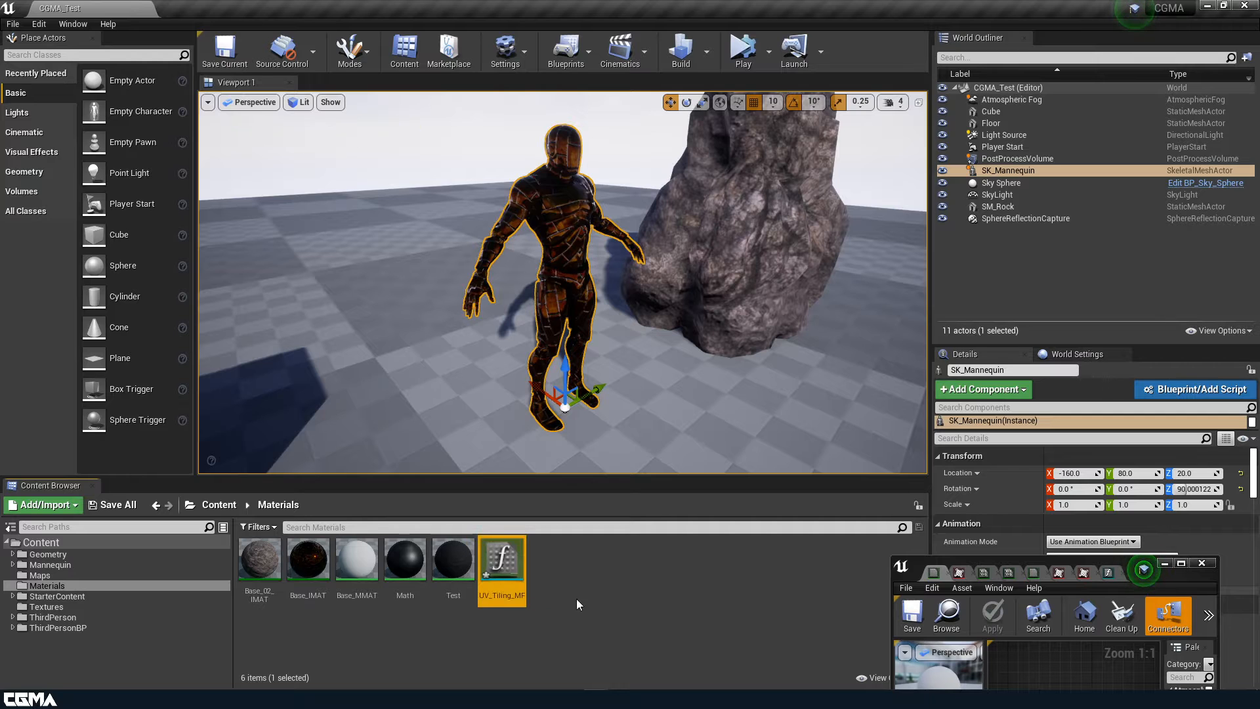
pyautogui.doubleClick(502, 563)
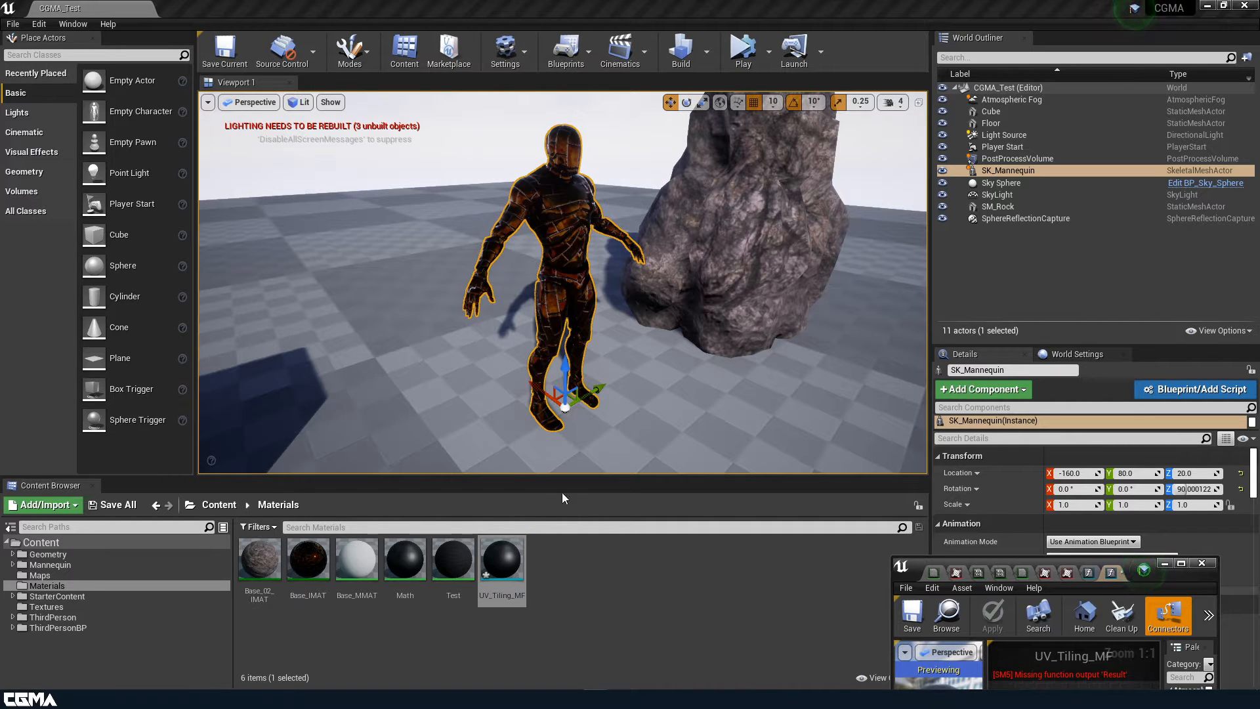
# Maximize the material editor and move the Output Result node over to the right
pyautogui.click(1178, 564)
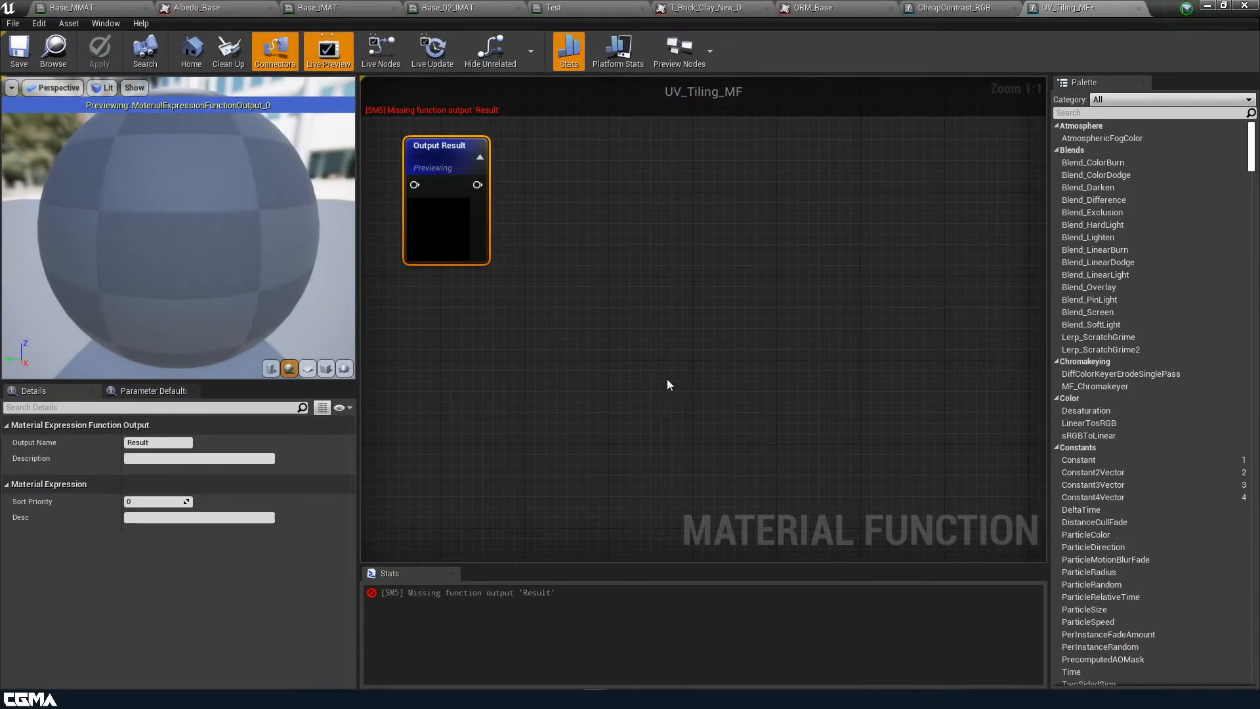
pyautogui.moveTo(667, 381); pyautogui.dragTo(1035, 406, button='right')
pyautogui.moveTo(768, 334); pyautogui.dragTo(805, 377, button='right')
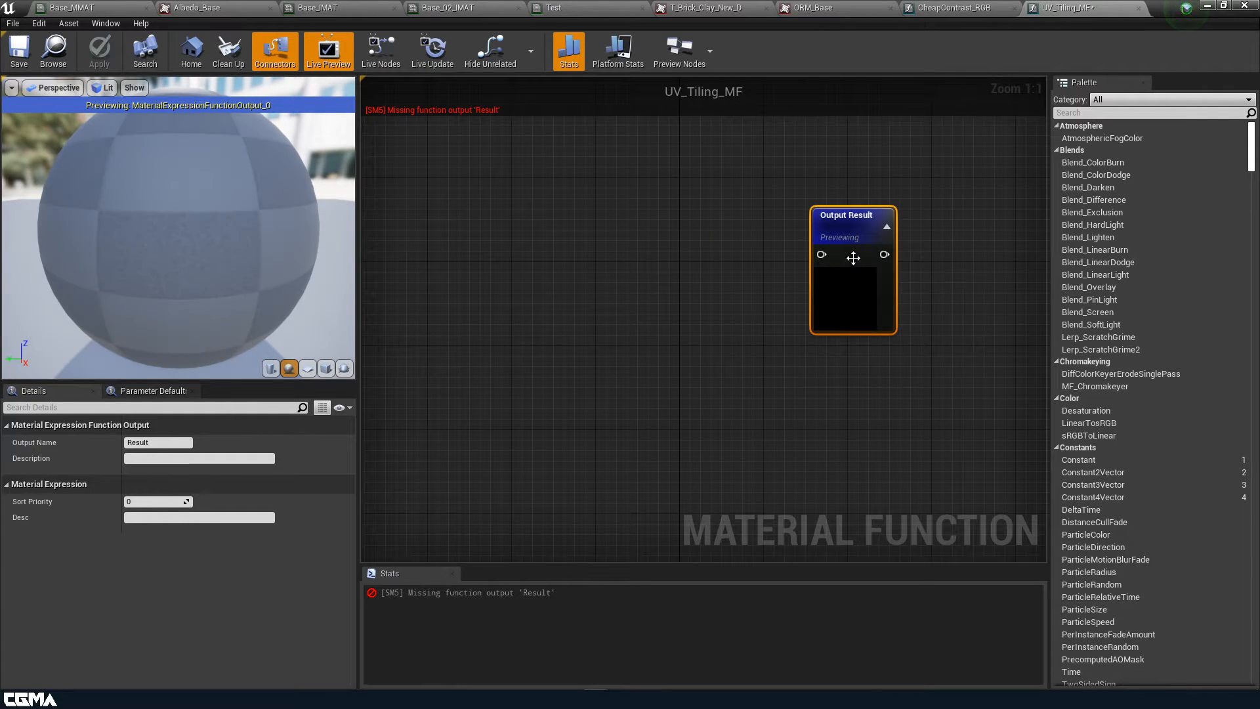
pyautogui.moveTo(853, 257); pyautogui.dragTo(884, 231)
pyautogui.moveTo(730, 327); pyautogui.dragTo(686, 348, button='right')
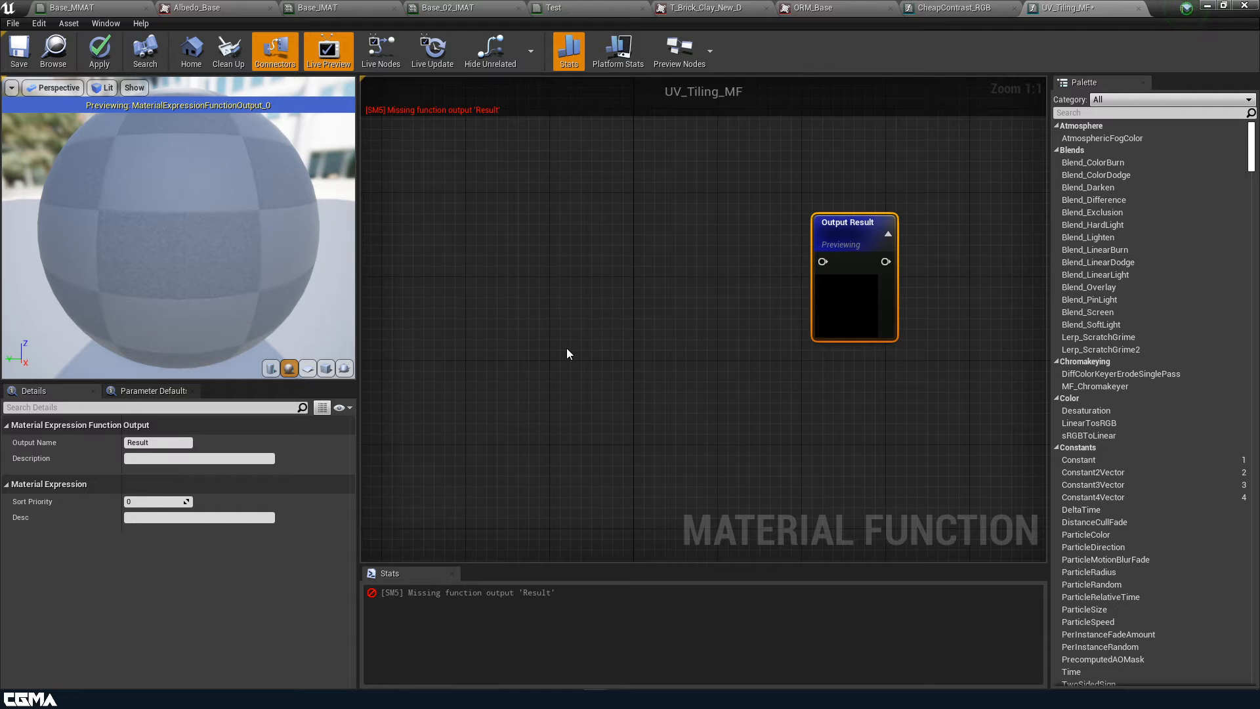
pyautogui.moveTo(566, 348); pyautogui.dragTo(580, 373, button='right')
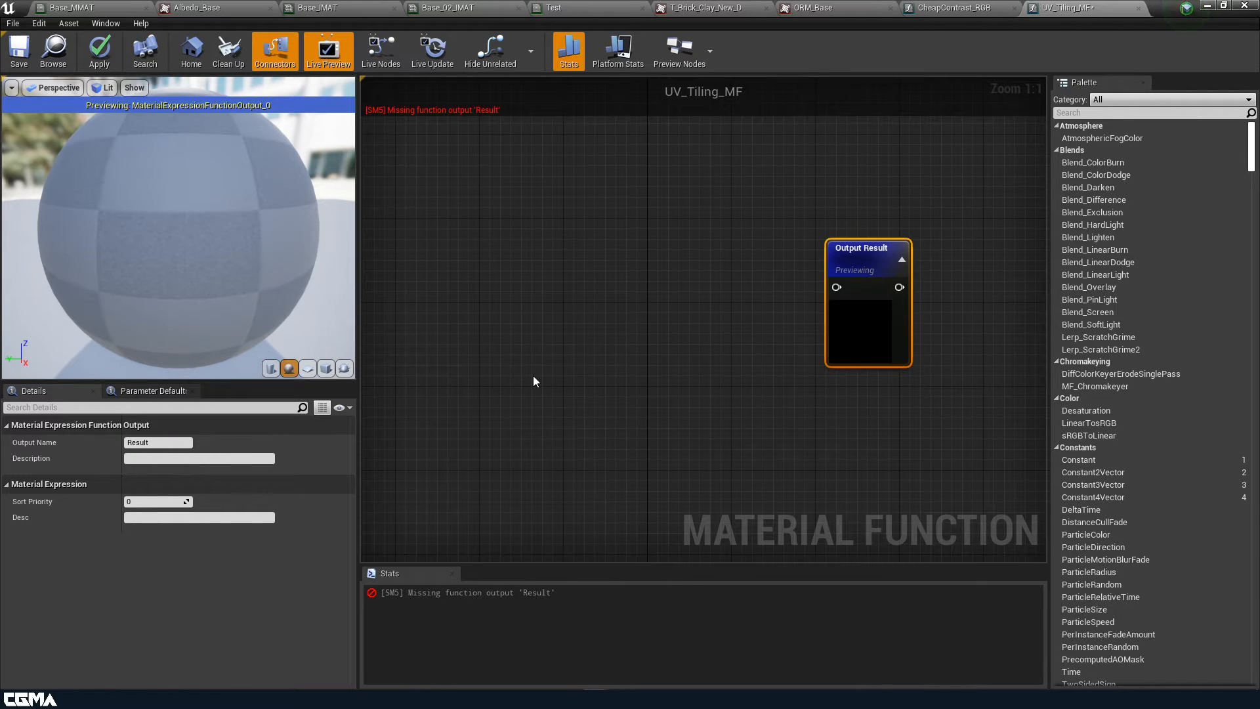
# Add a TextureCoordinate node to the function graph
pyautogui.rightClick(494, 266)
pyautogui.write('textut')
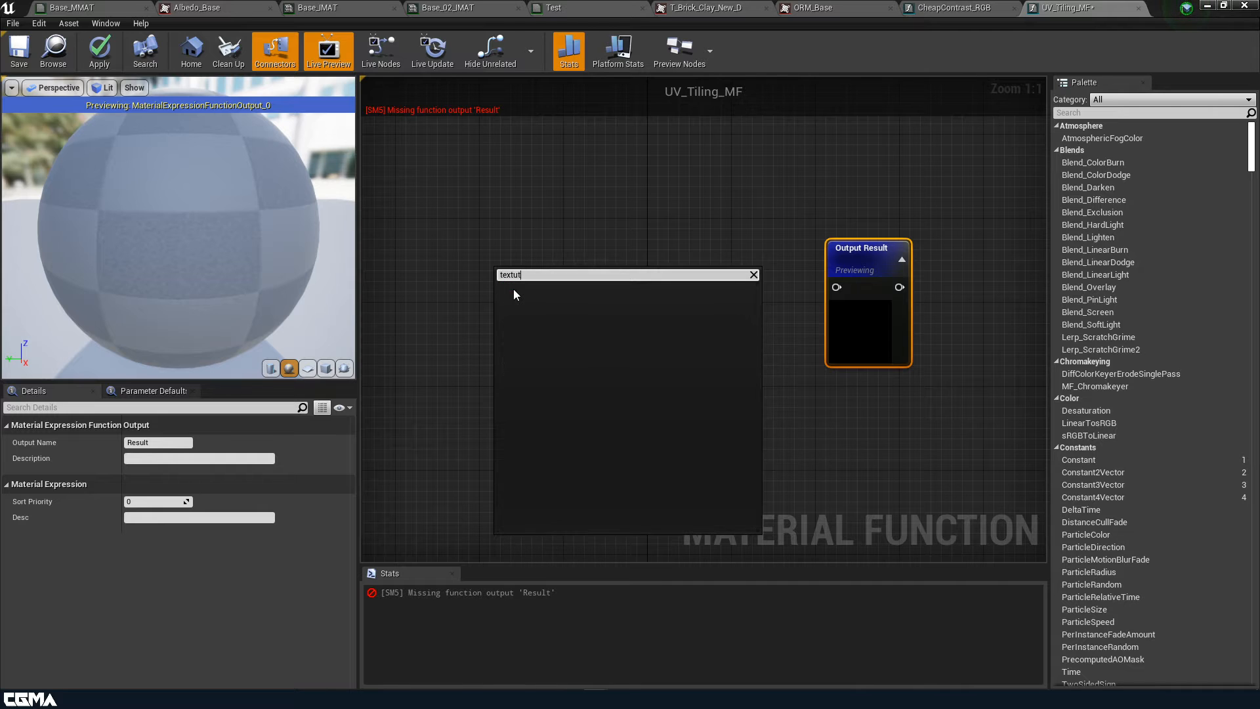
pyautogui.press('BackSpace')
pyautogui.write('rec')
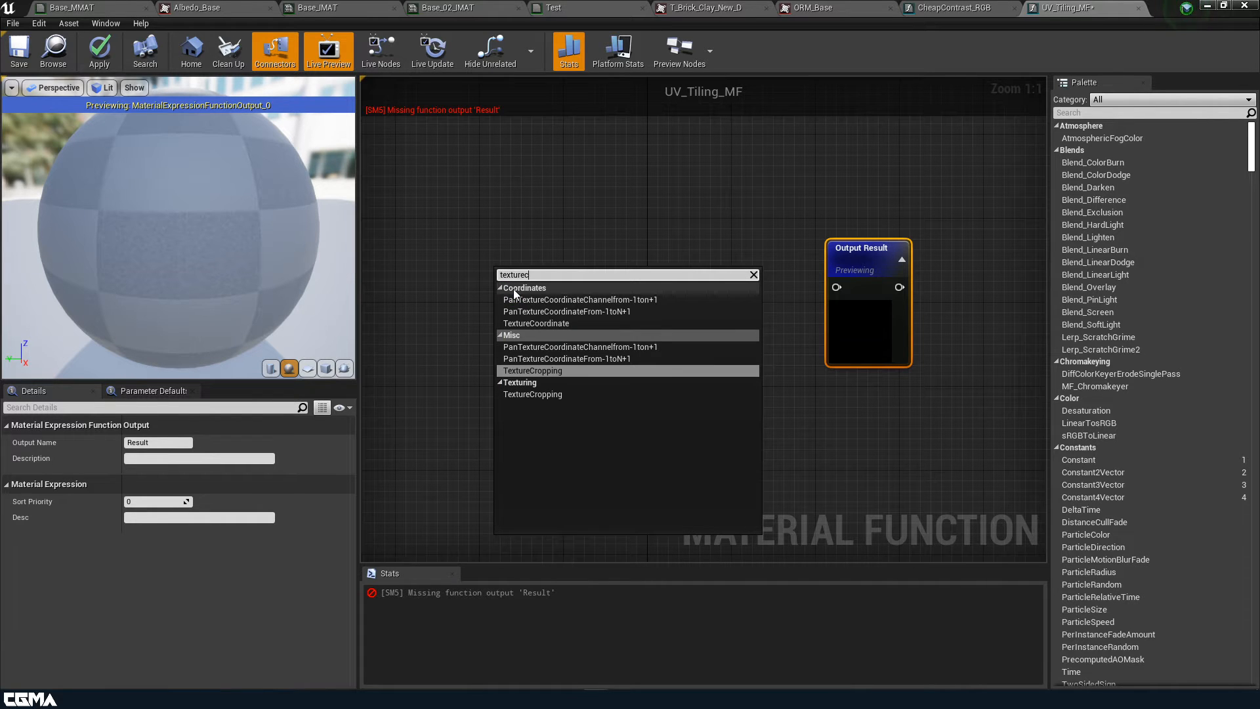
pyautogui.click(555, 324)
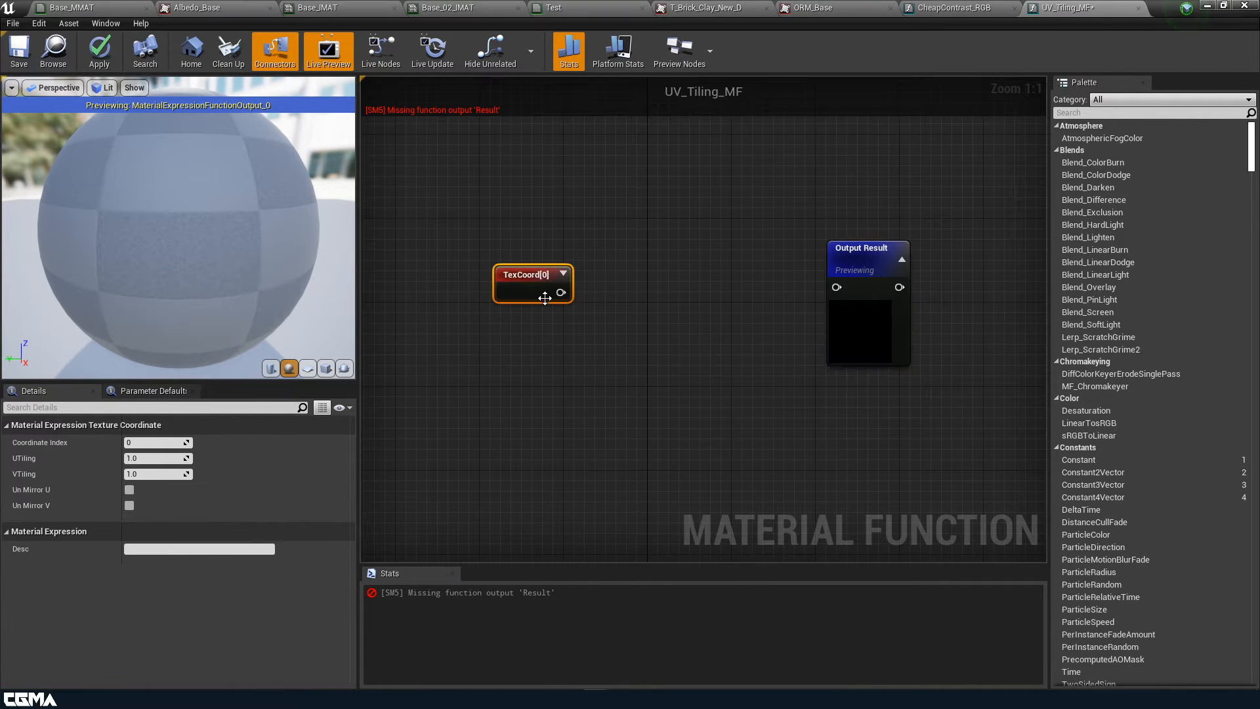
pyautogui.moveTo(545, 299); pyautogui.dragTo(443, 260)
# Add a Multiply node with TexCoord feeding its A input, discarding a trial constant node
pyautogui.moveTo(502, 352); pyautogui.dragTo(611, 366, button='right')
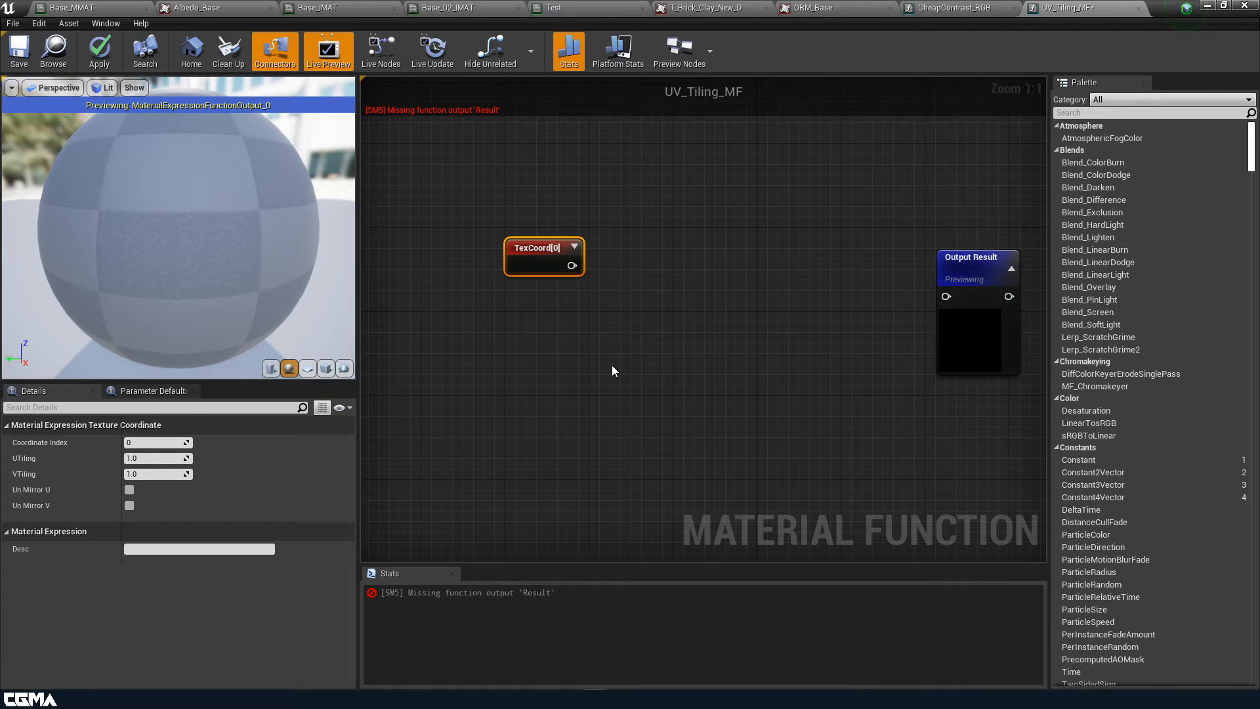
pyautogui.click(701, 269)
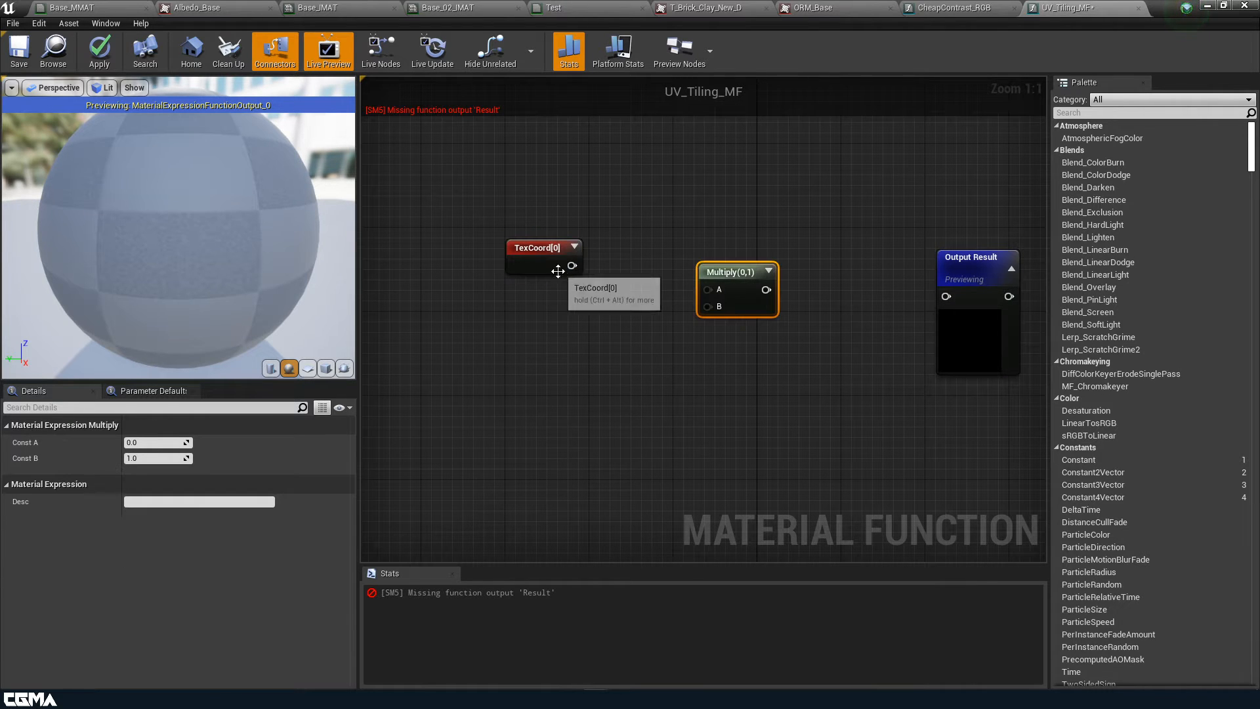
pyautogui.moveTo(572, 266); pyautogui.dragTo(949, 297)
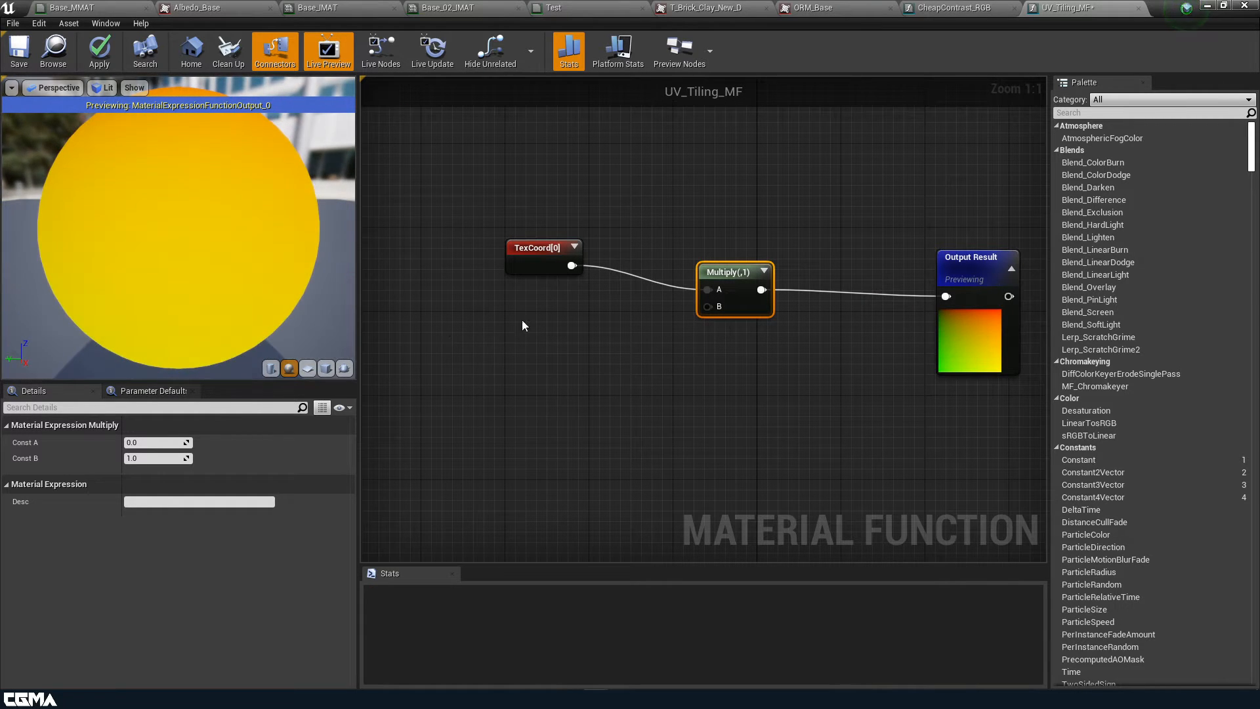
pyautogui.click(521, 375)
pyautogui.moveTo(547, 401); pyautogui.dragTo(705, 309)
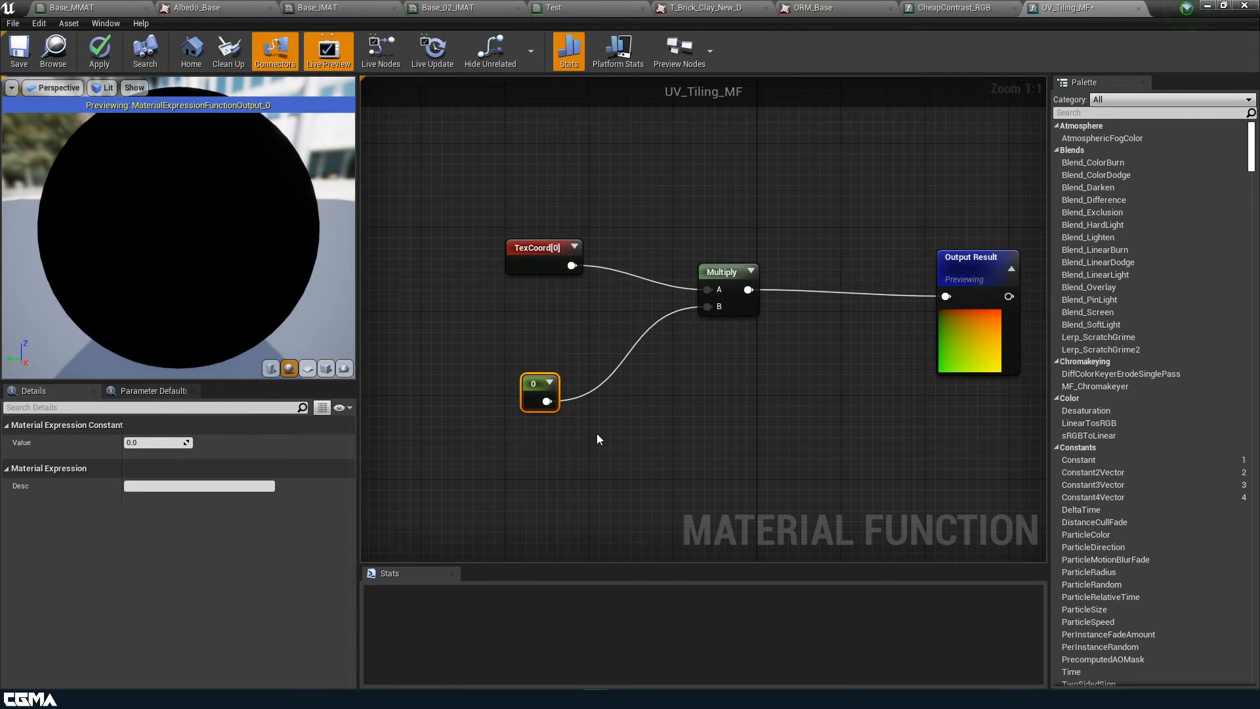
pyautogui.press('Delete')
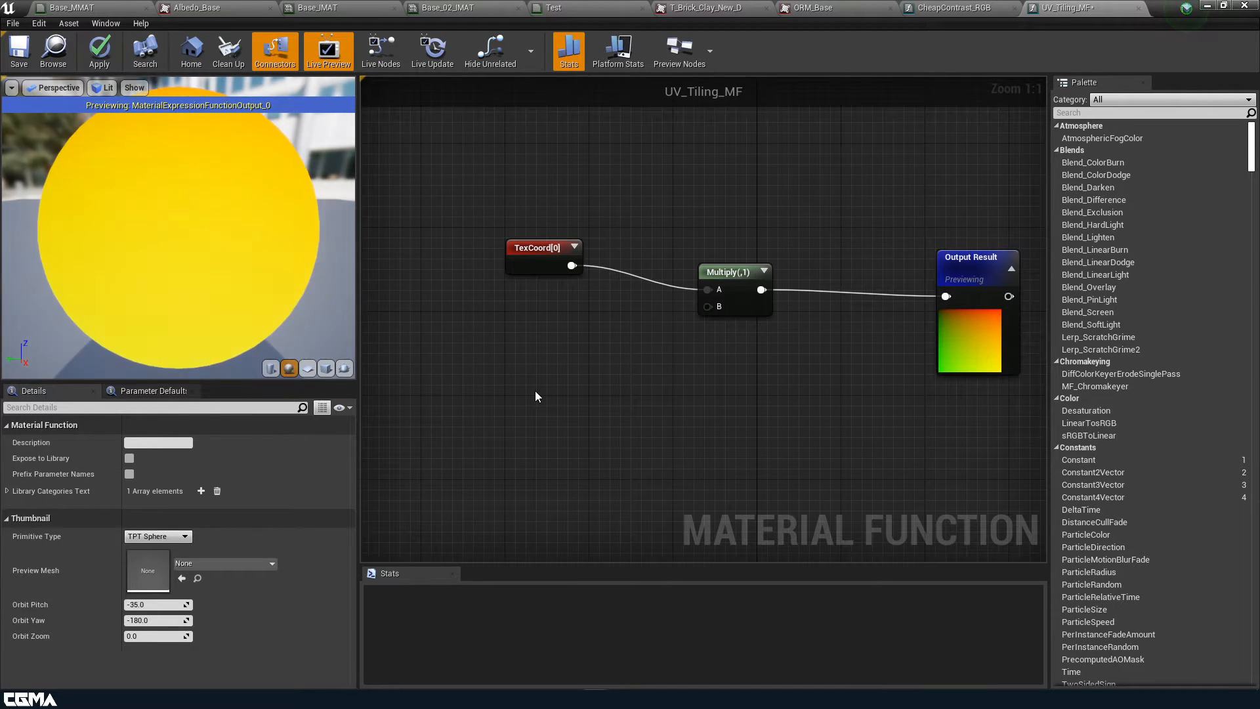
# Add a FunctionInput node and wire its output into the Multiply node's B input
pyautogui.rightClick(536, 391)
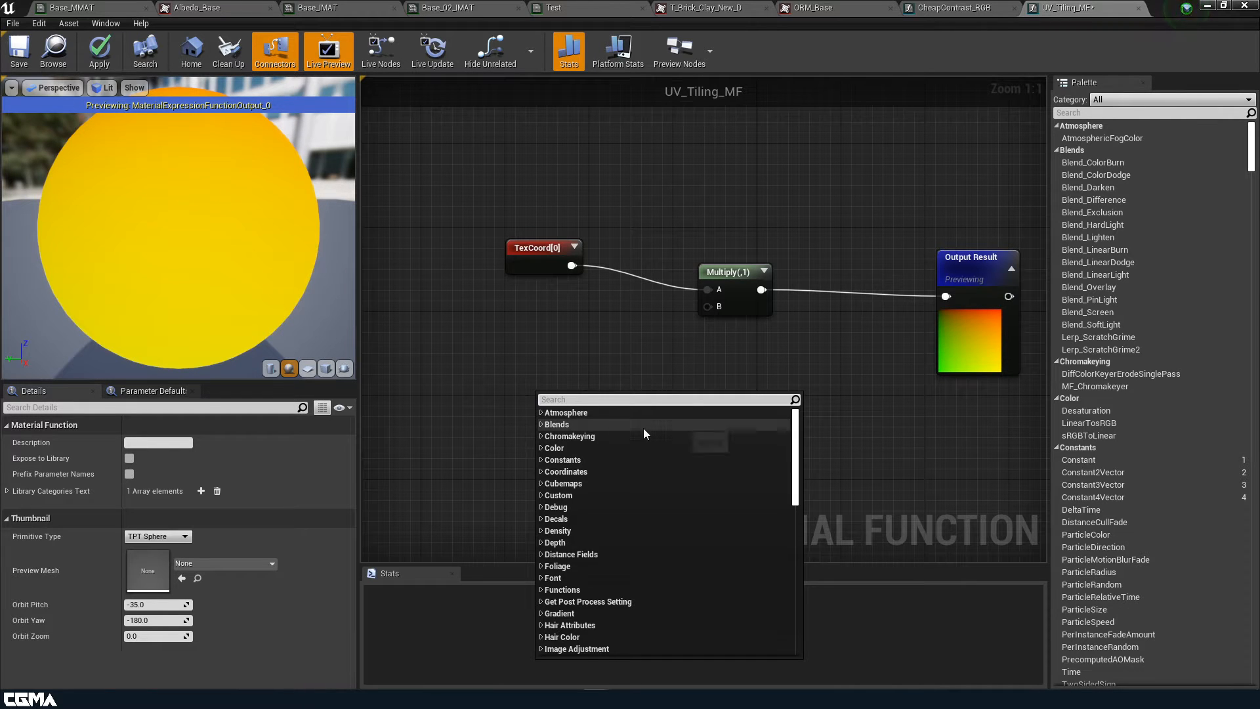
pyautogui.rightClick(529, 345)
pyautogui.rightClick(529, 345)
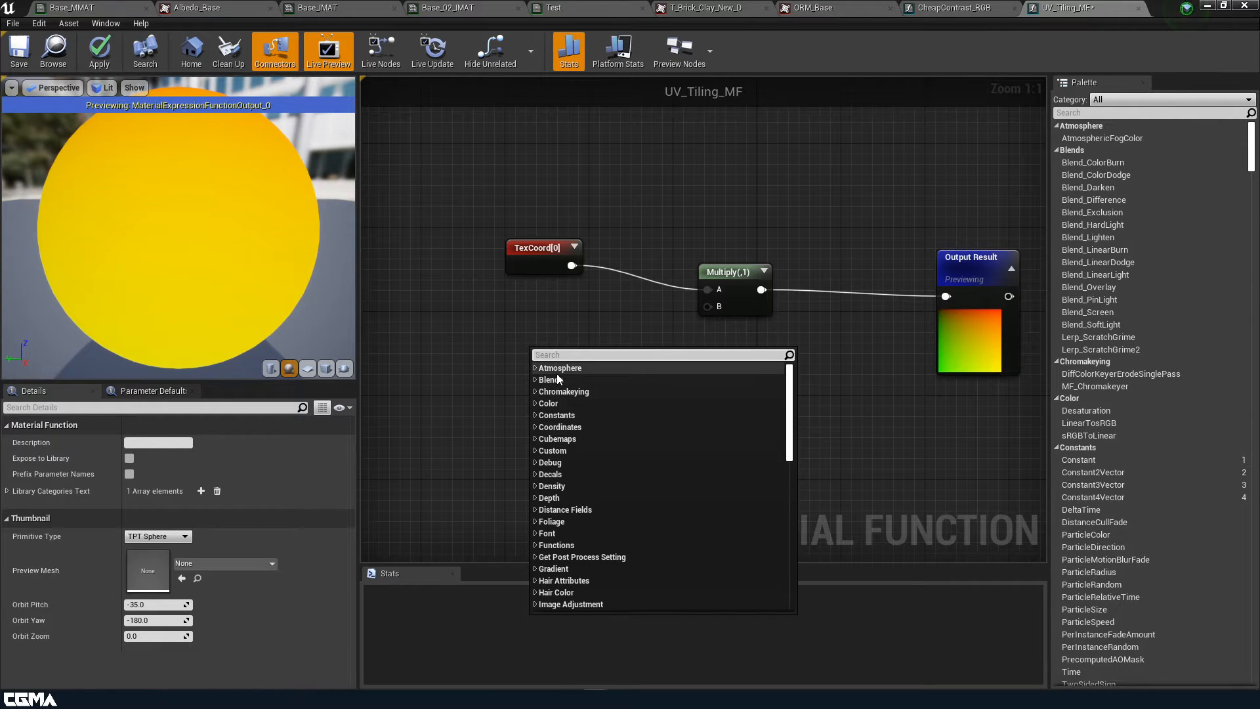
pyautogui.write('input')
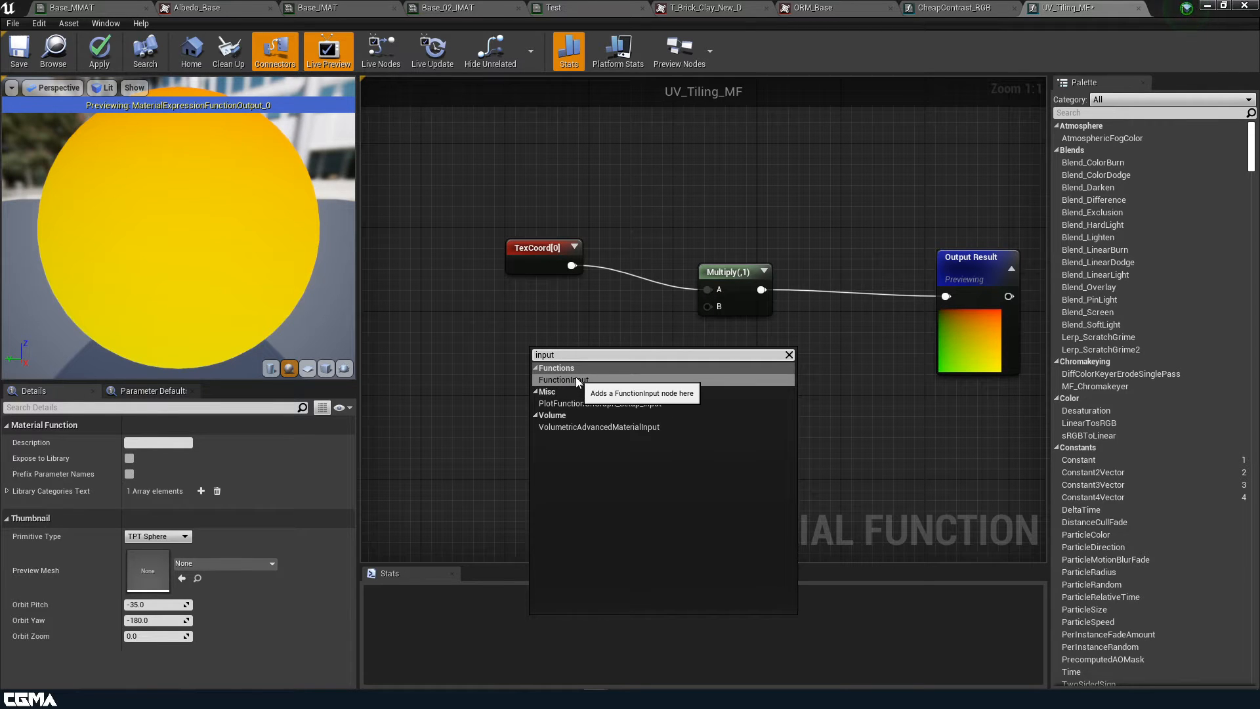
pyautogui.click(576, 379)
pyautogui.moveTo(591, 407); pyautogui.dragTo(496, 405)
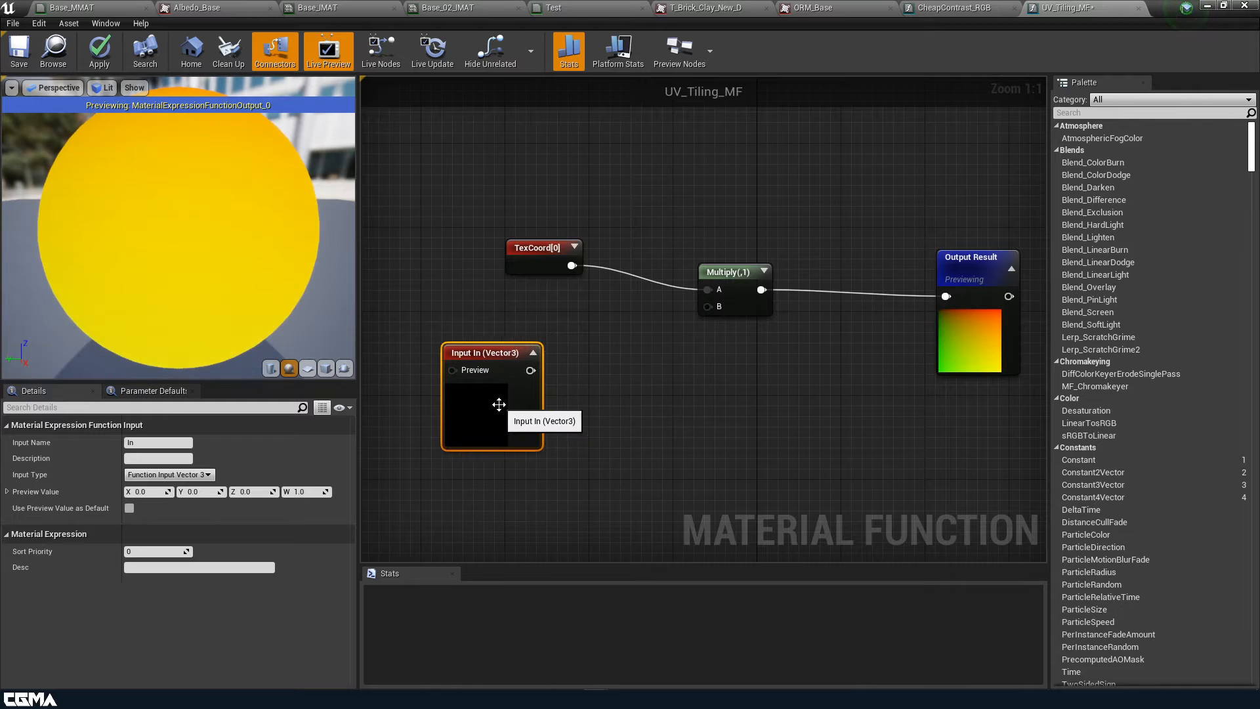
pyautogui.moveTo(642, 426); pyautogui.dragTo(686, 429, button='right')
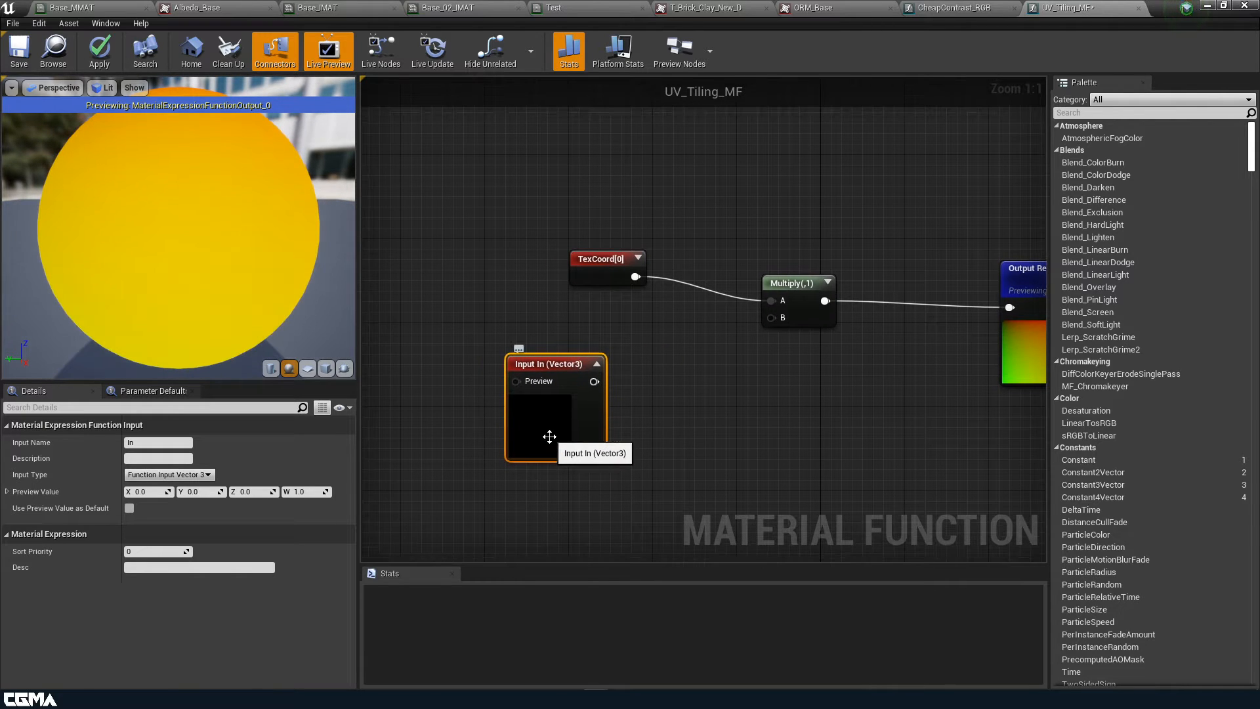
pyautogui.moveTo(535, 430); pyautogui.dragTo(558, 428)
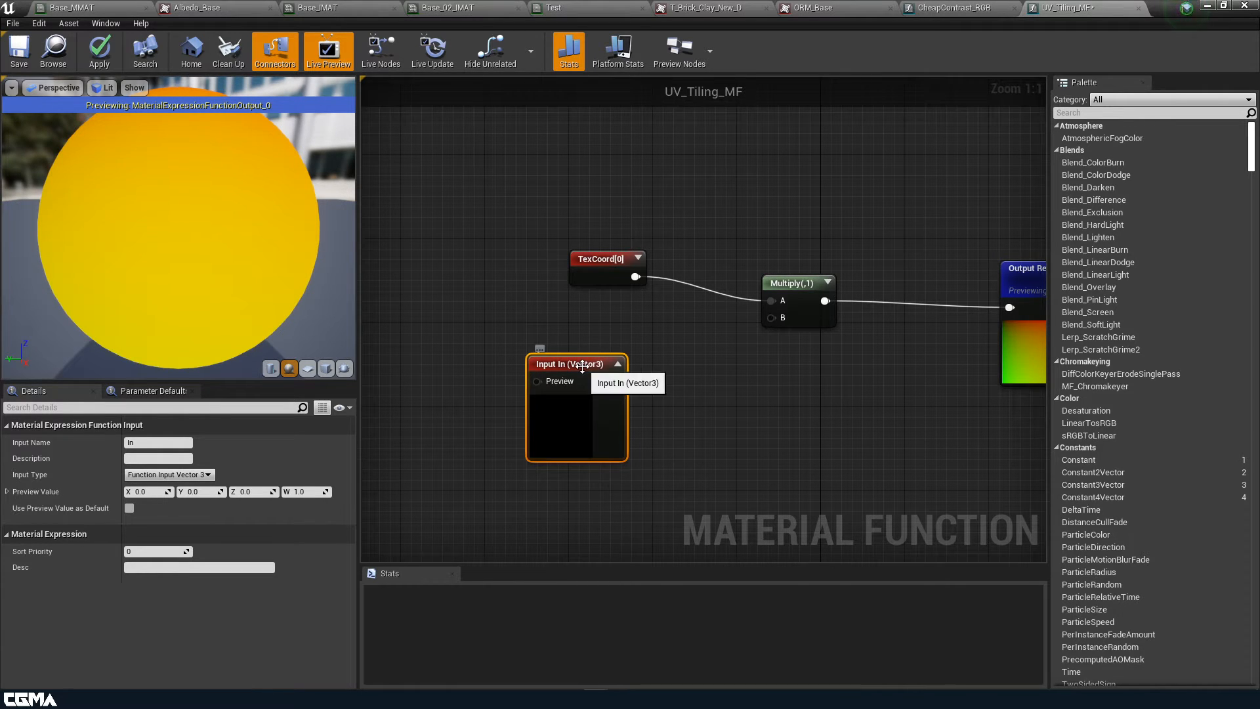
pyautogui.moveTo(615, 382); pyautogui.dragTo(775, 318)
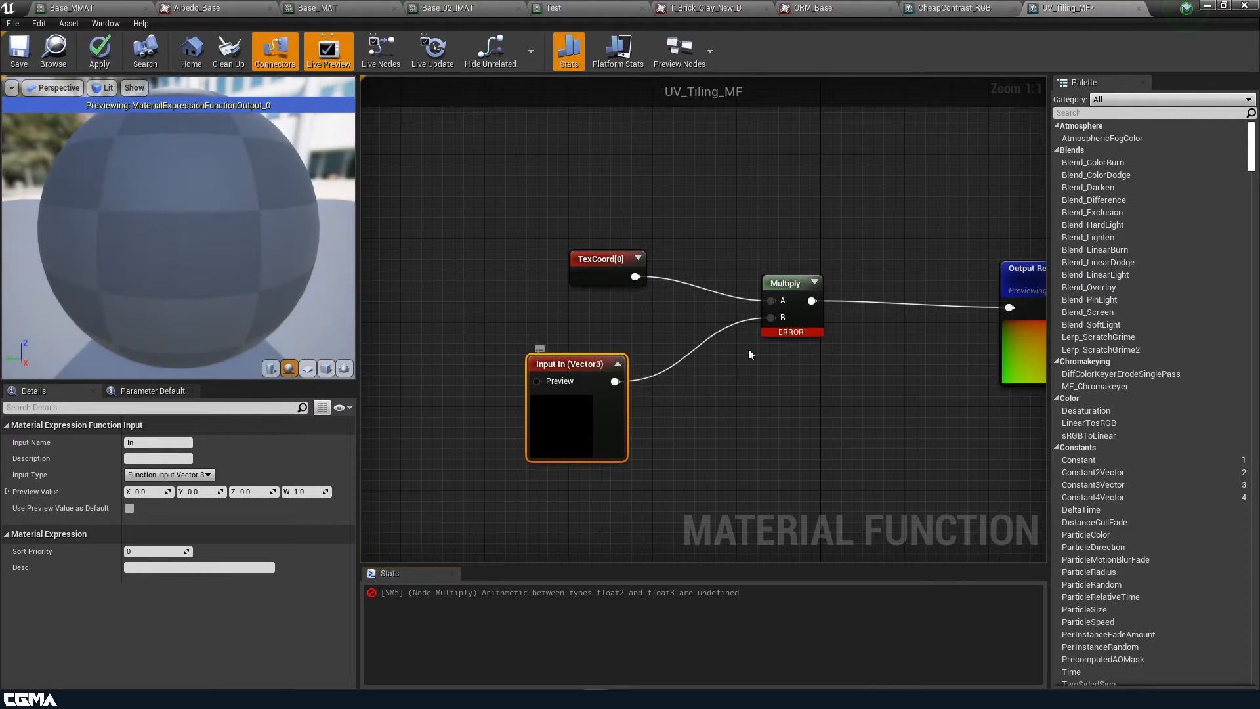
# Make the function input a scalar named 'UV Tiling' with a preview value of 1
pyautogui.click(206, 477)
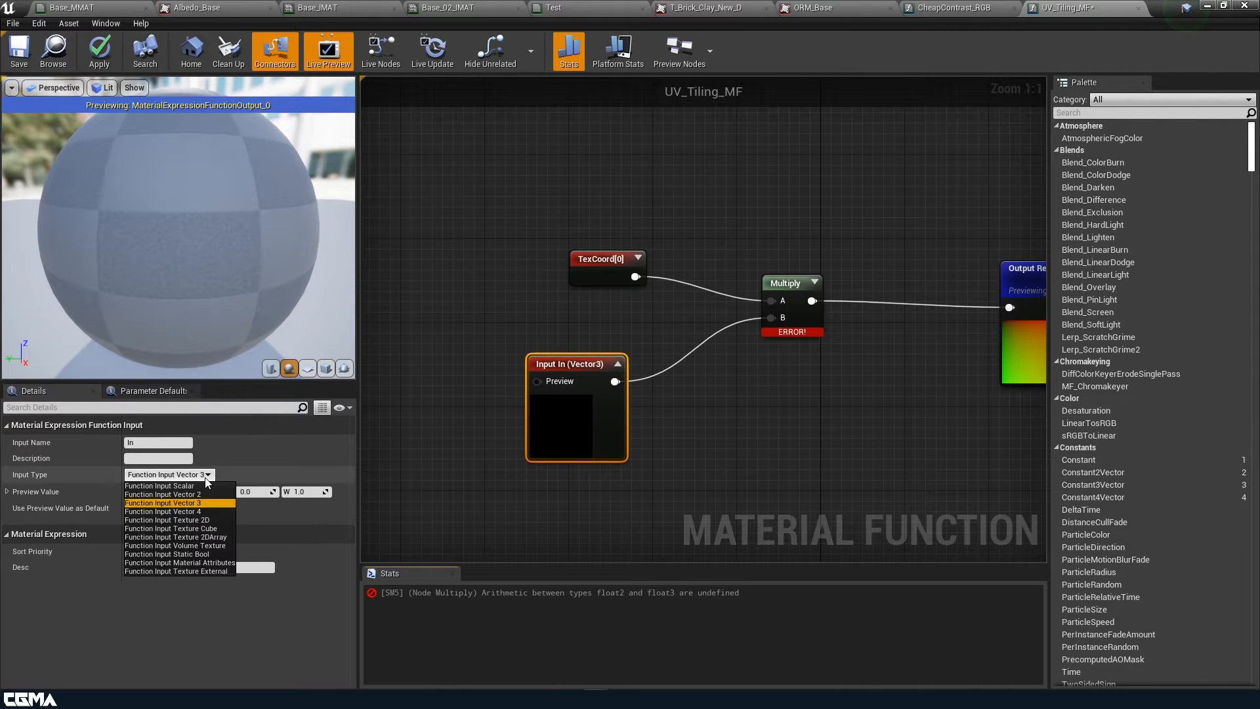
pyautogui.click(164, 486)
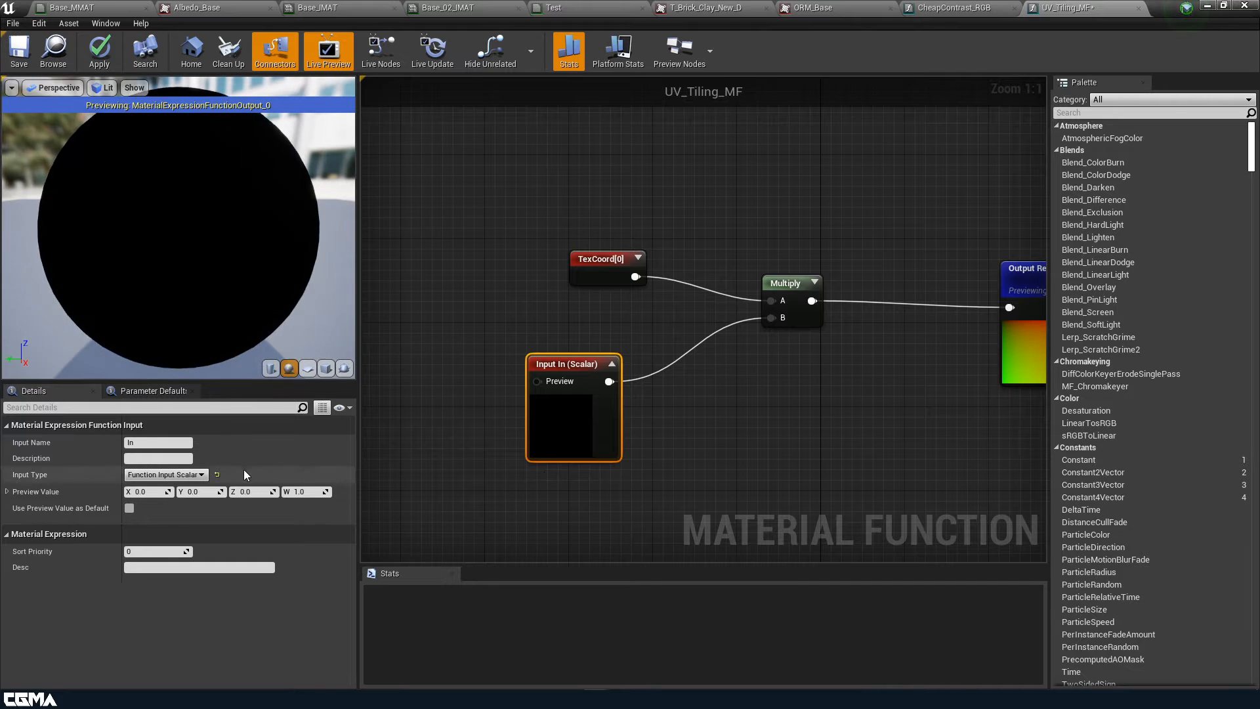
pyautogui.click(168, 442)
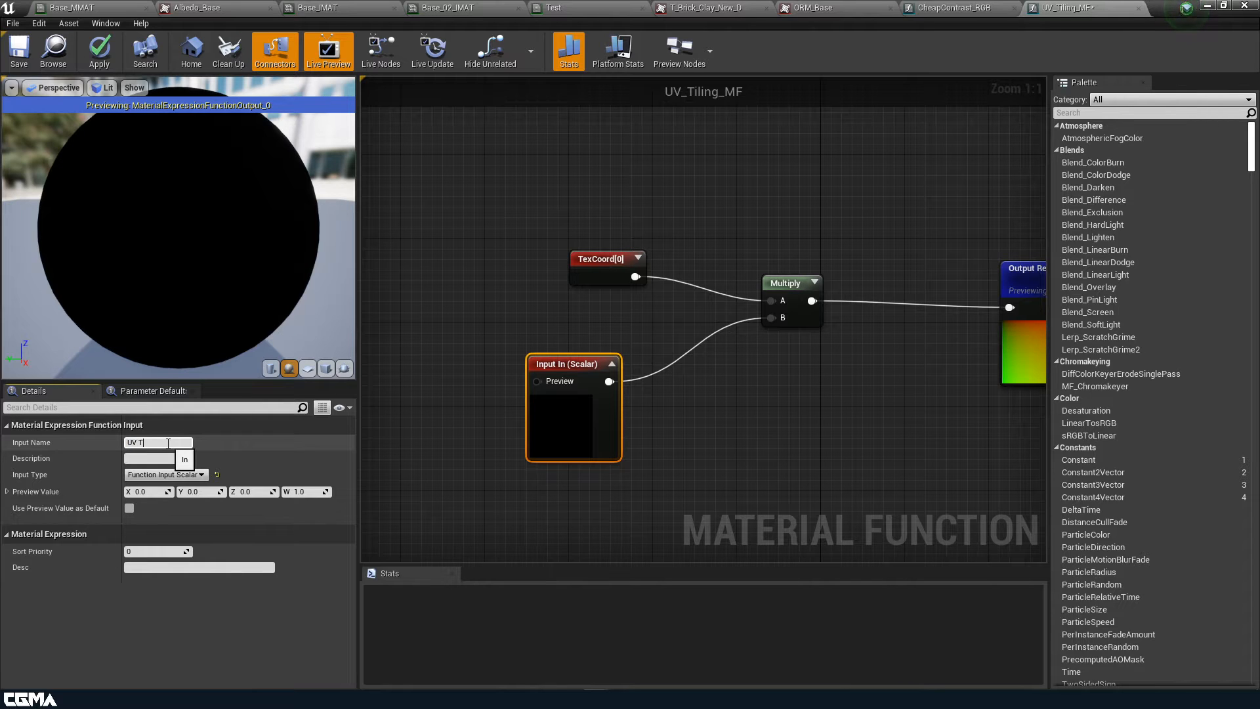
pyautogui.press('Return')
pyautogui.click(150, 491)
pyautogui.write('1')
pyautogui.click(202, 491)
pyautogui.write('1')
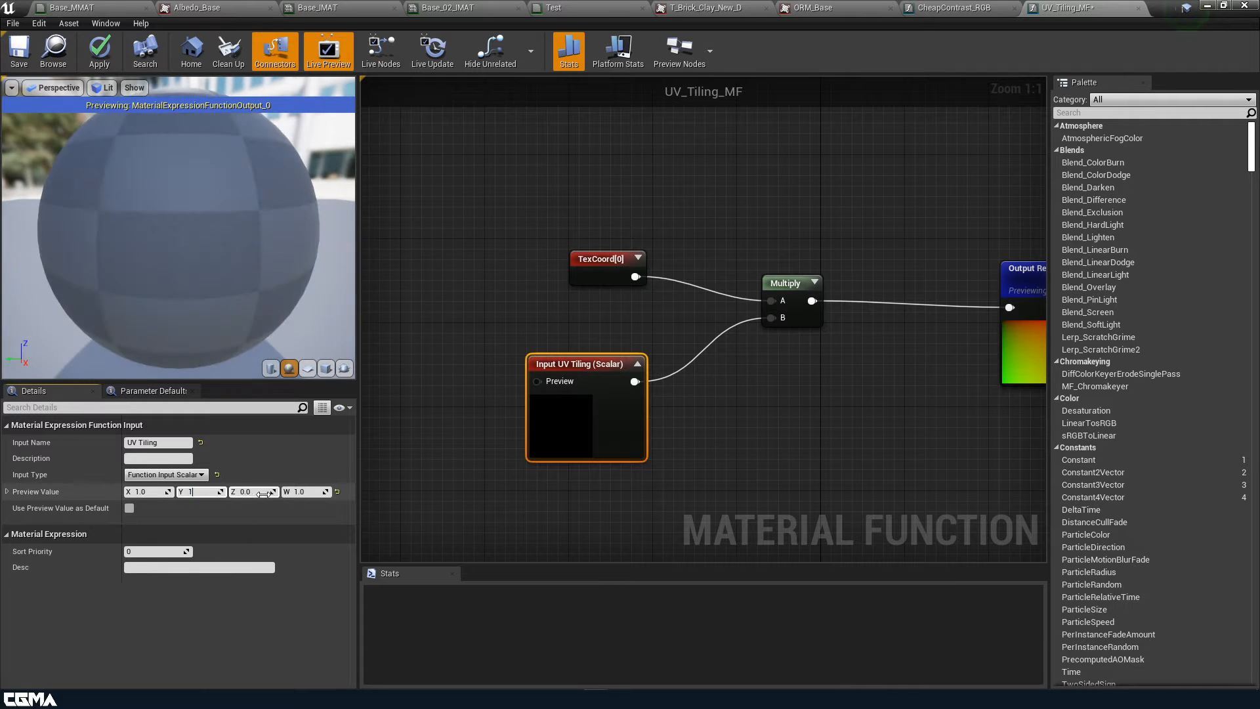
pyautogui.press('Return')
# Tick Use Preview Value as Default on the UV Tiling input and apply the function
pyautogui.click(470, 502)
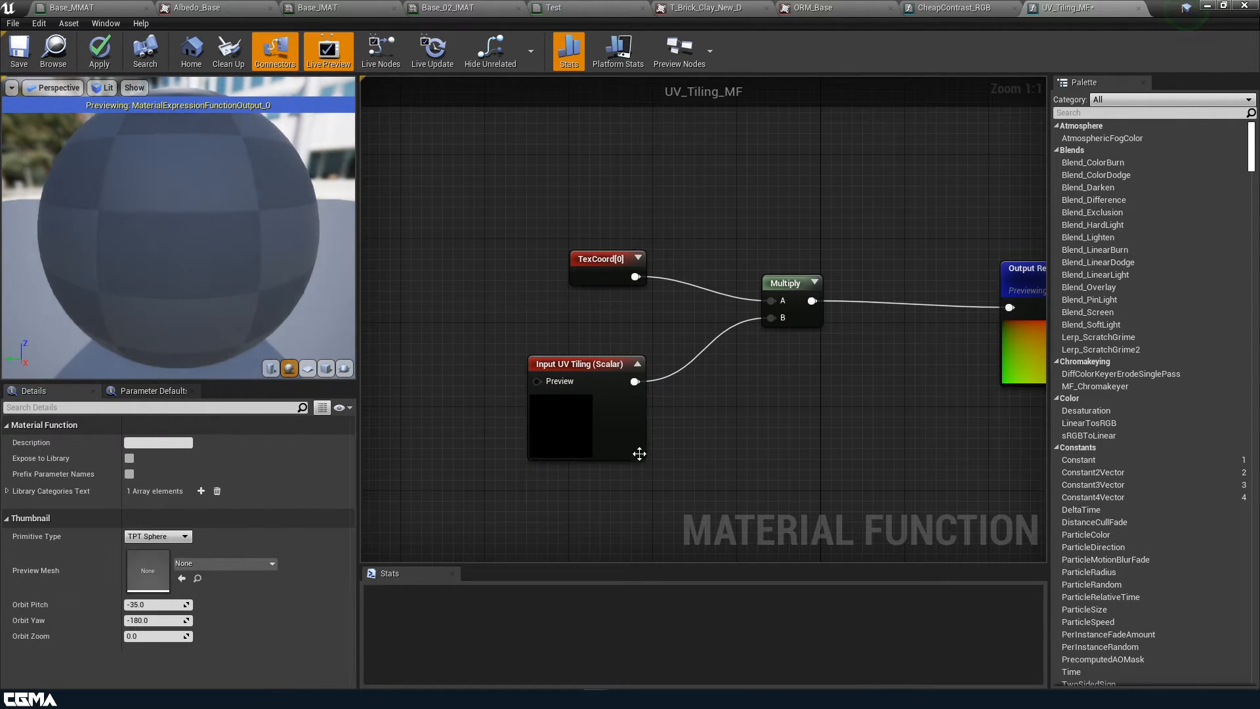
pyautogui.click(599, 423)
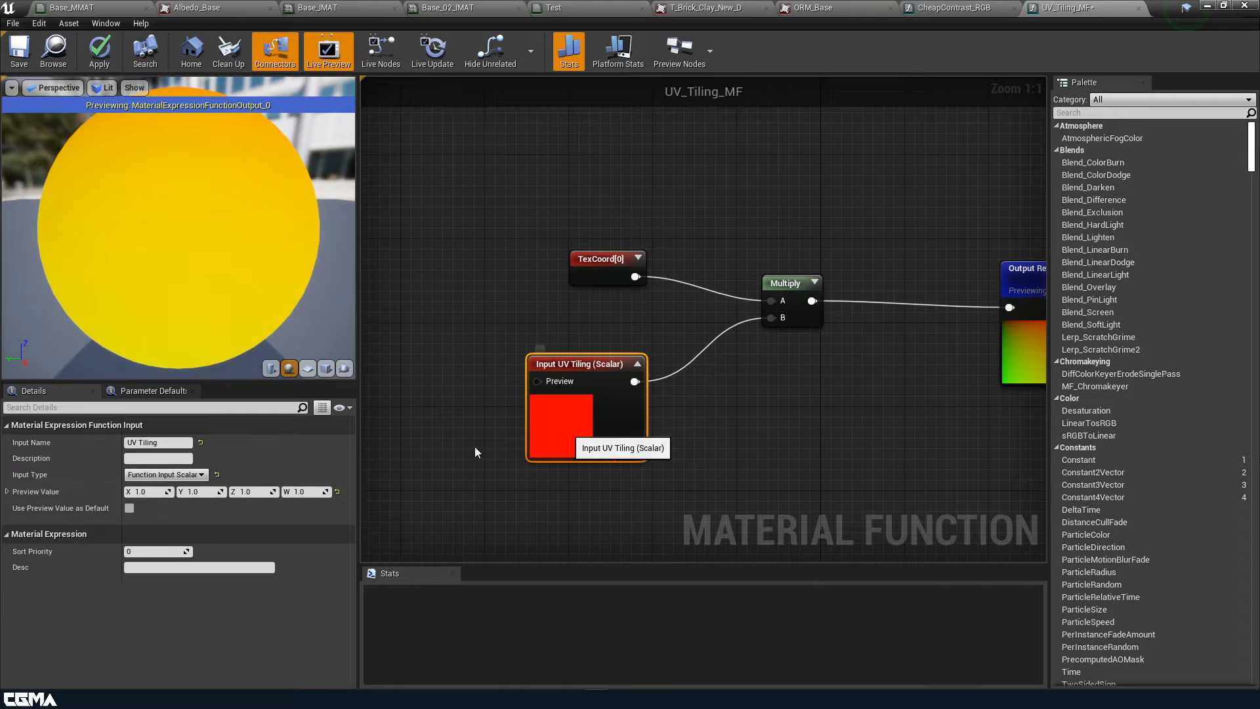
pyautogui.click(129, 508)
pyautogui.moveTo(767, 492); pyautogui.dragTo(670, 501, button='right')
pyautogui.click(96, 52)
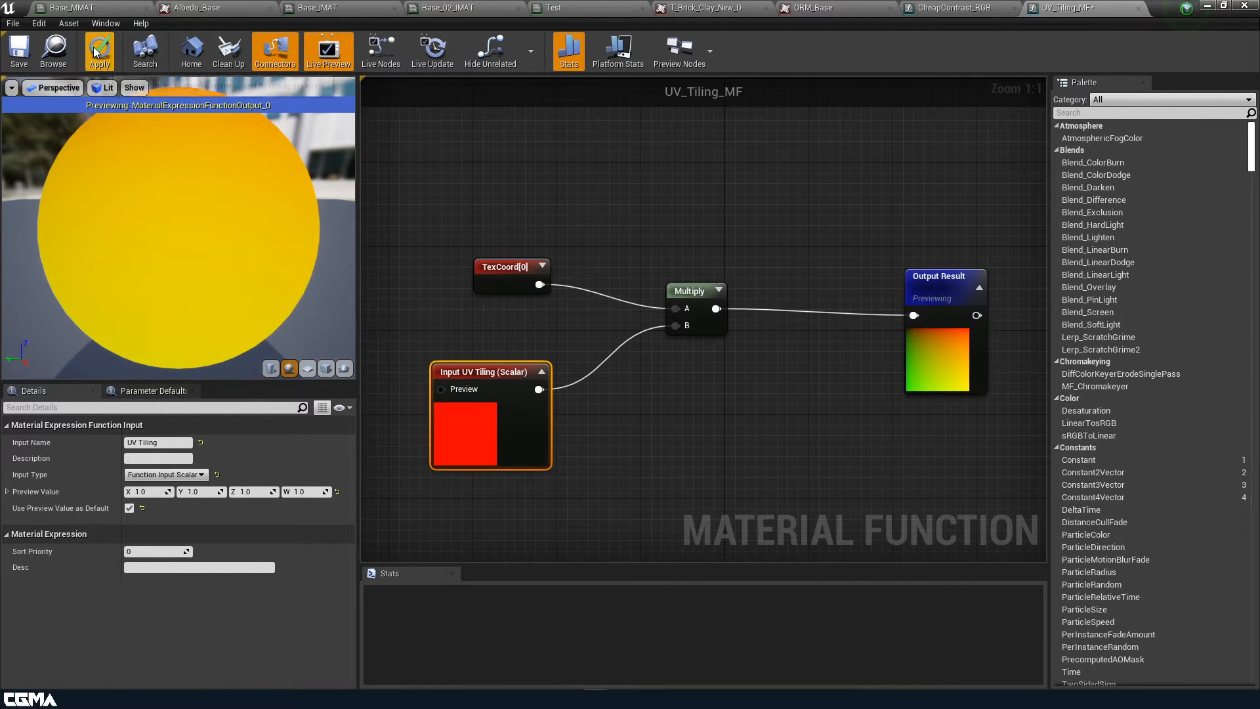
# Save the UV_Tiling_MF asset
pyautogui.scroll(-1, 726, 420)
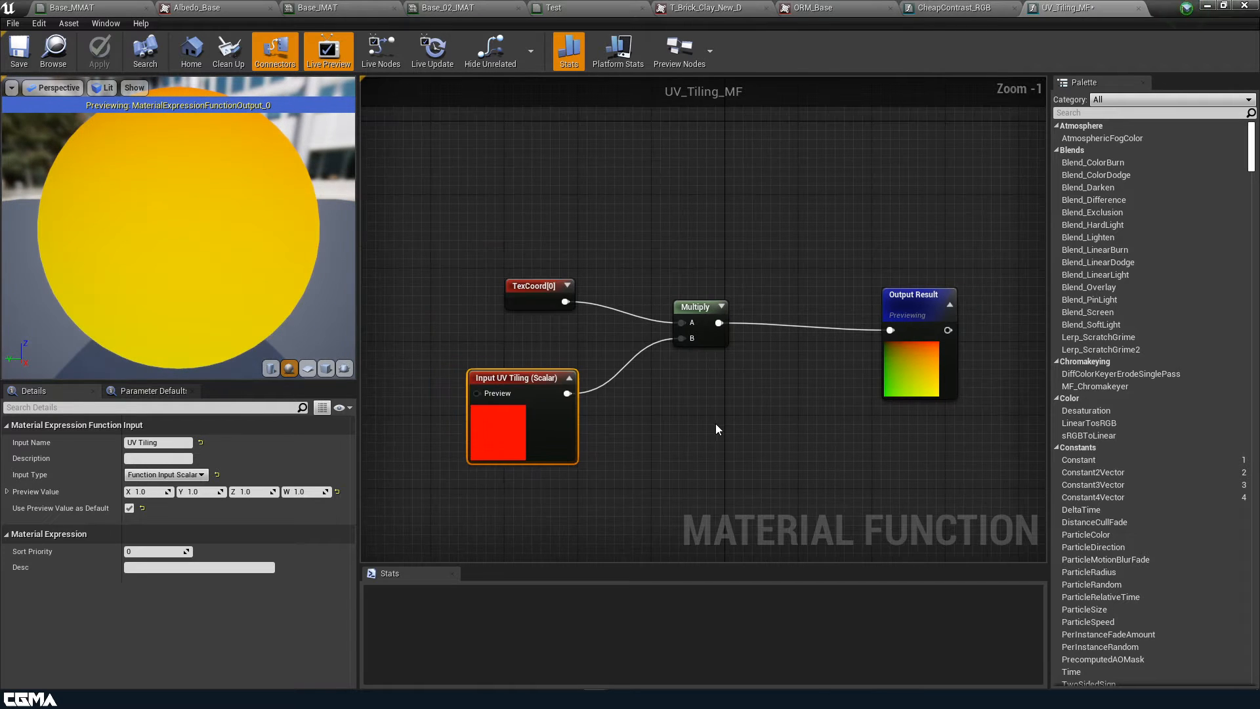
pyautogui.moveTo(716, 424); pyautogui.dragTo(752, 414, button='right')
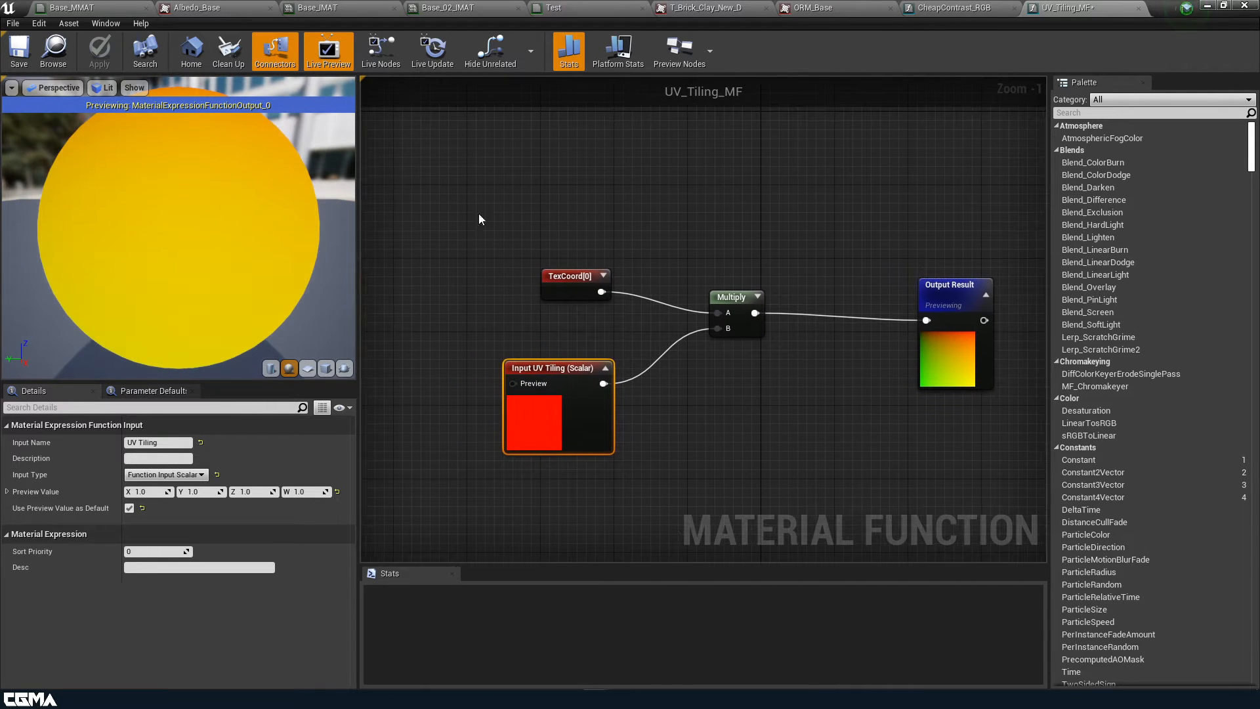
pyautogui.click(19, 49)
# Wire a Constant with value 2 into the UV Tiling input's Preview pin
pyautogui.moveTo(733, 393); pyautogui.dragTo(838, 387, button='right')
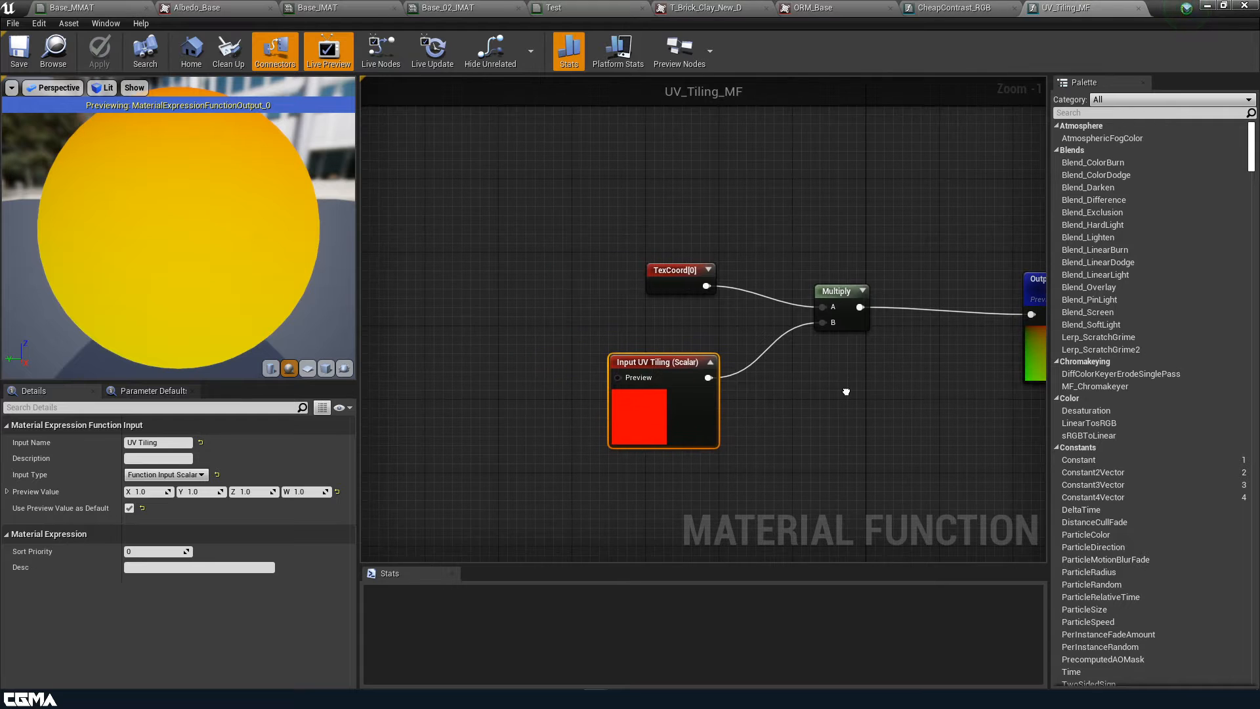
pyautogui.click(467, 386)
pyautogui.moveTo(491, 409); pyautogui.dragTo(620, 377)
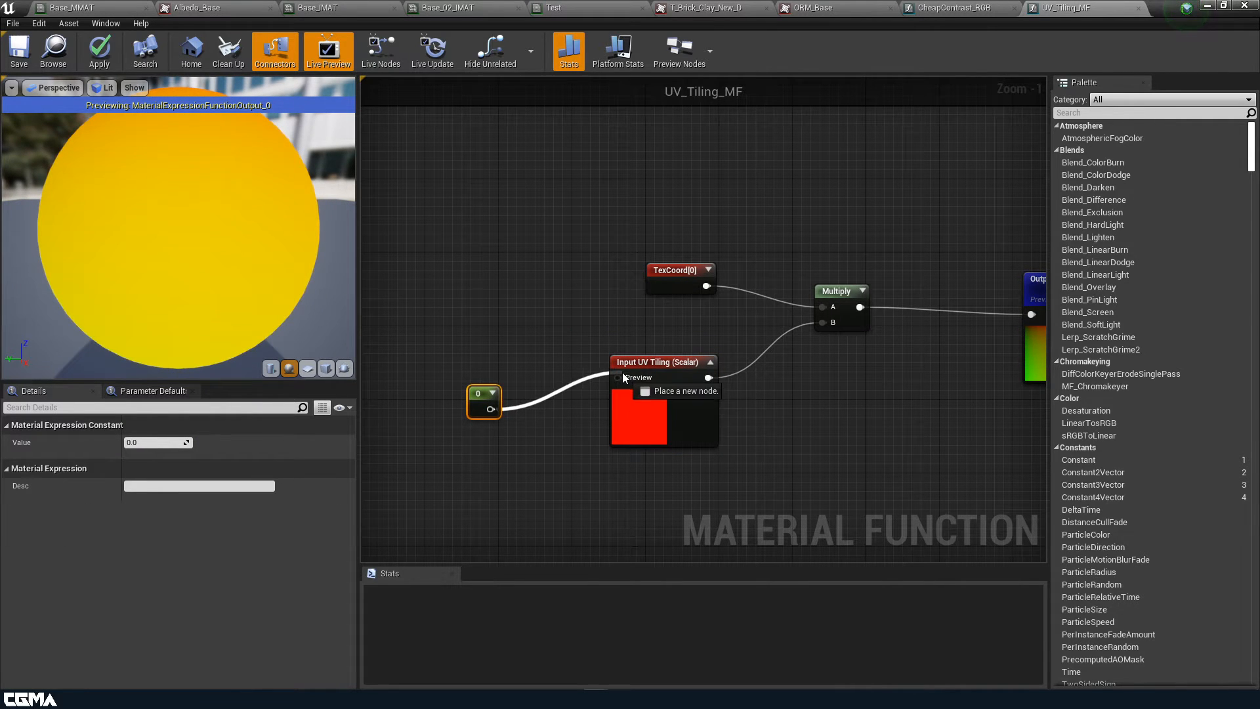
pyautogui.click(145, 442)
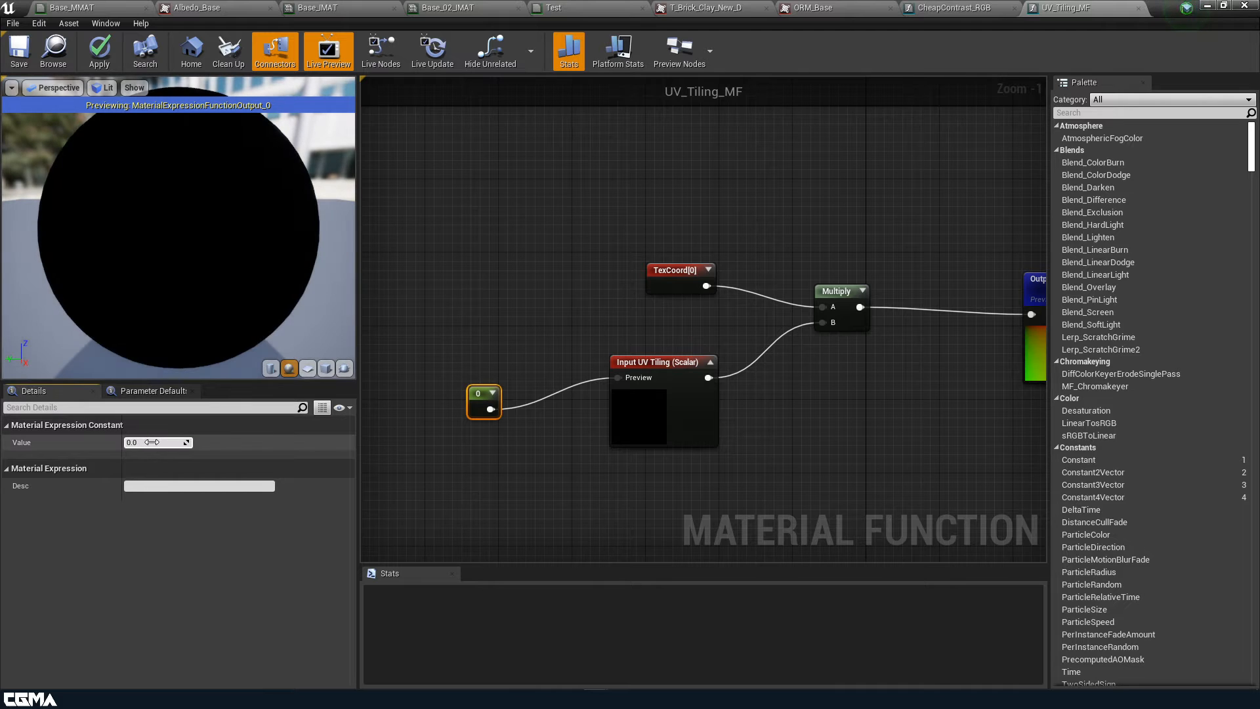
pyautogui.write('2')
pyautogui.press('Return')
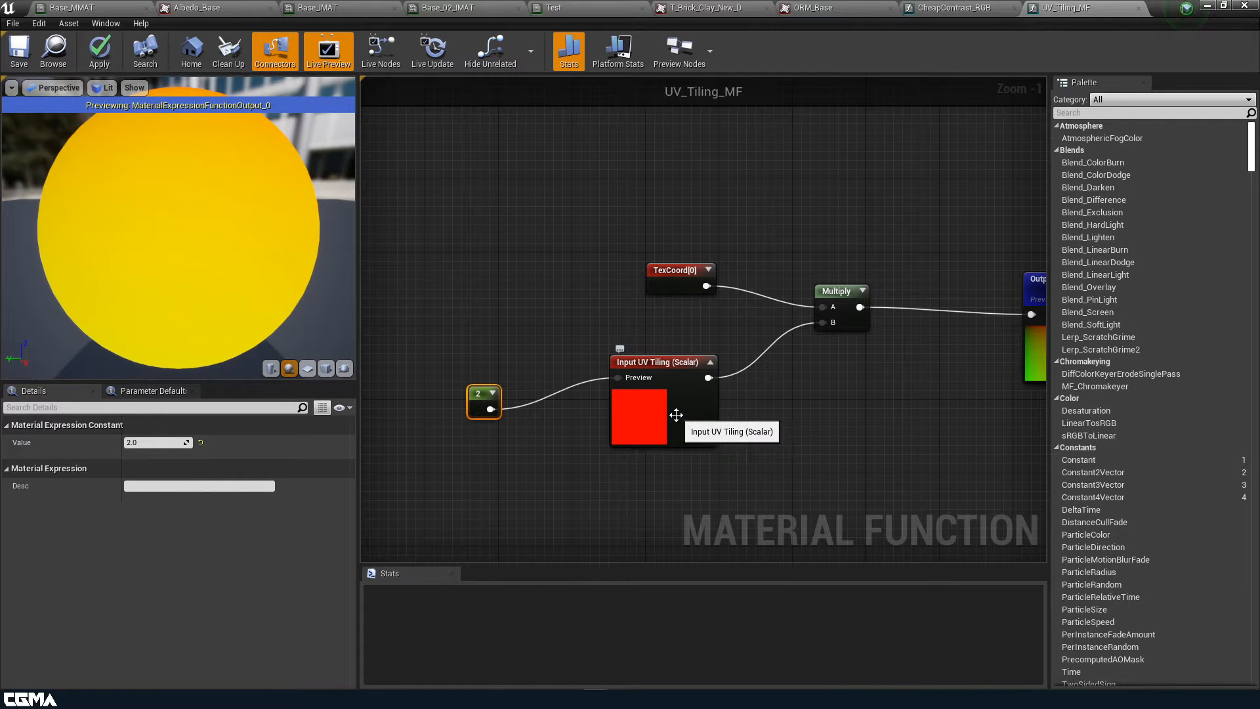
# Expand the Multiply node's preview and apply the updated function
pyautogui.moveTo(884, 405); pyautogui.dragTo(747, 400, button='right')
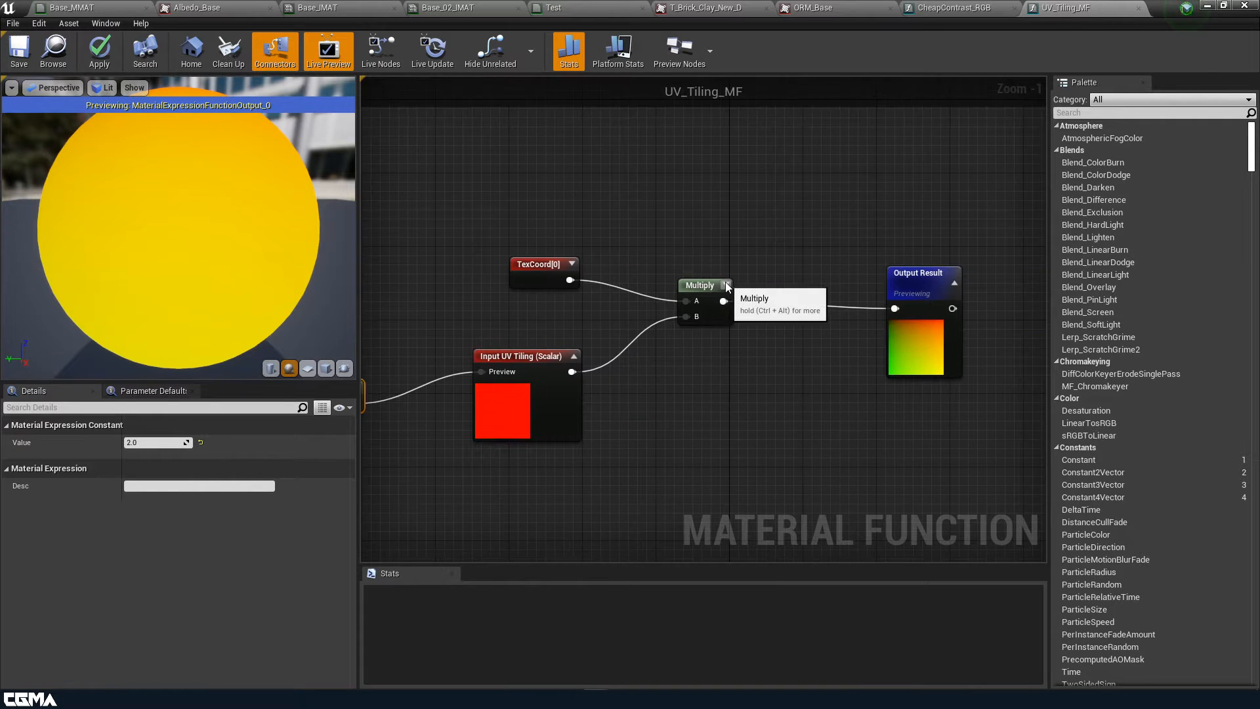
pyautogui.click(754, 284)
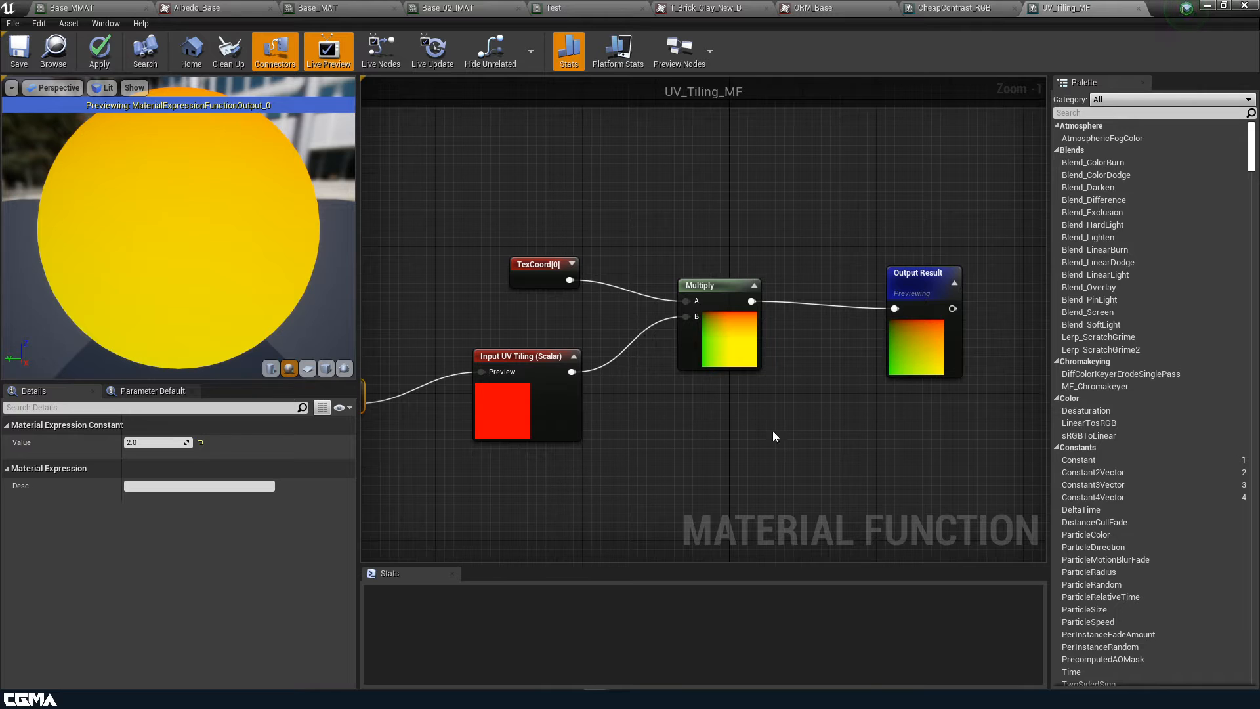
pyautogui.moveTo(719, 434); pyautogui.dragTo(864, 416, button='right')
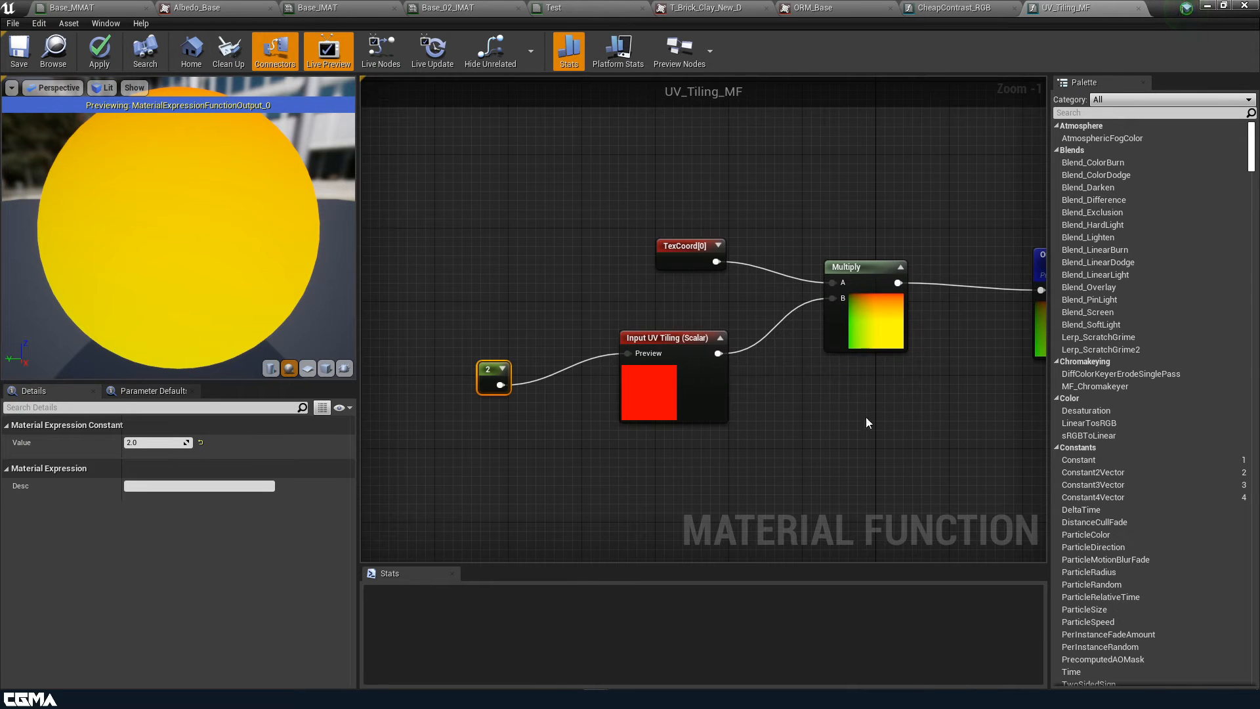
pyautogui.click(100, 50)
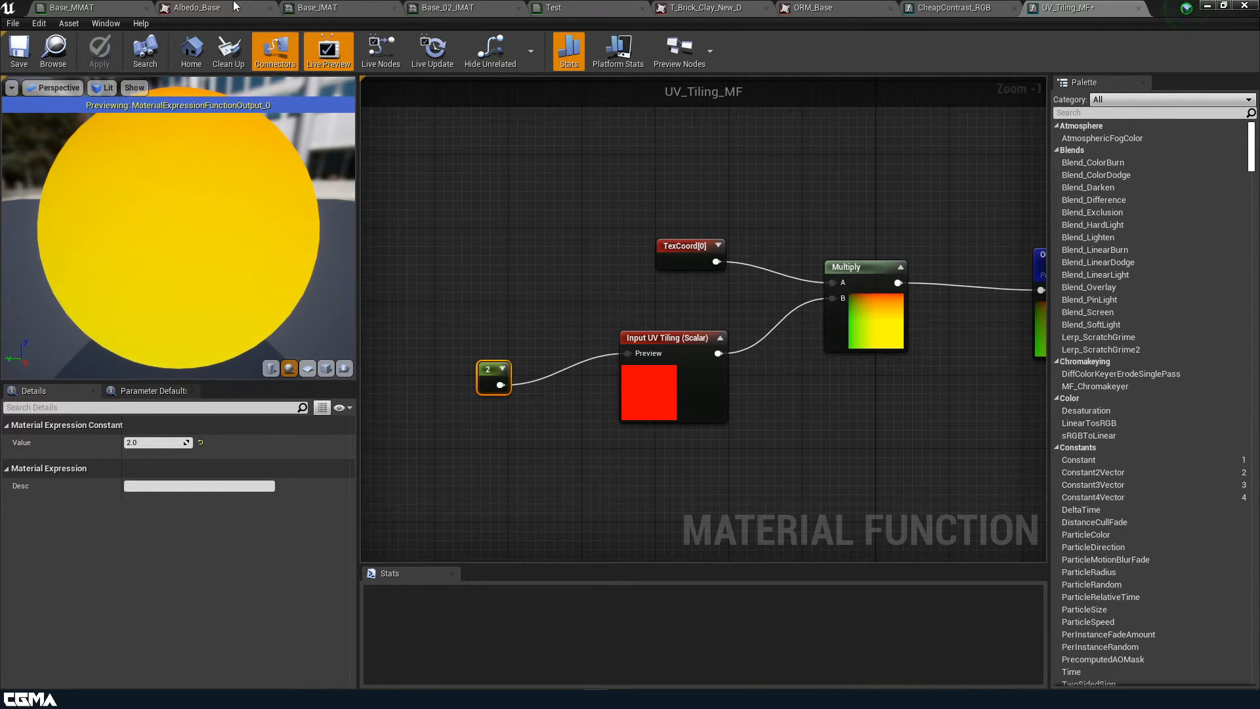
# Drag UV_Tiling_MF from the Content Browser into Base_MMAT's Tiling group
pyautogui.click(115, 8)
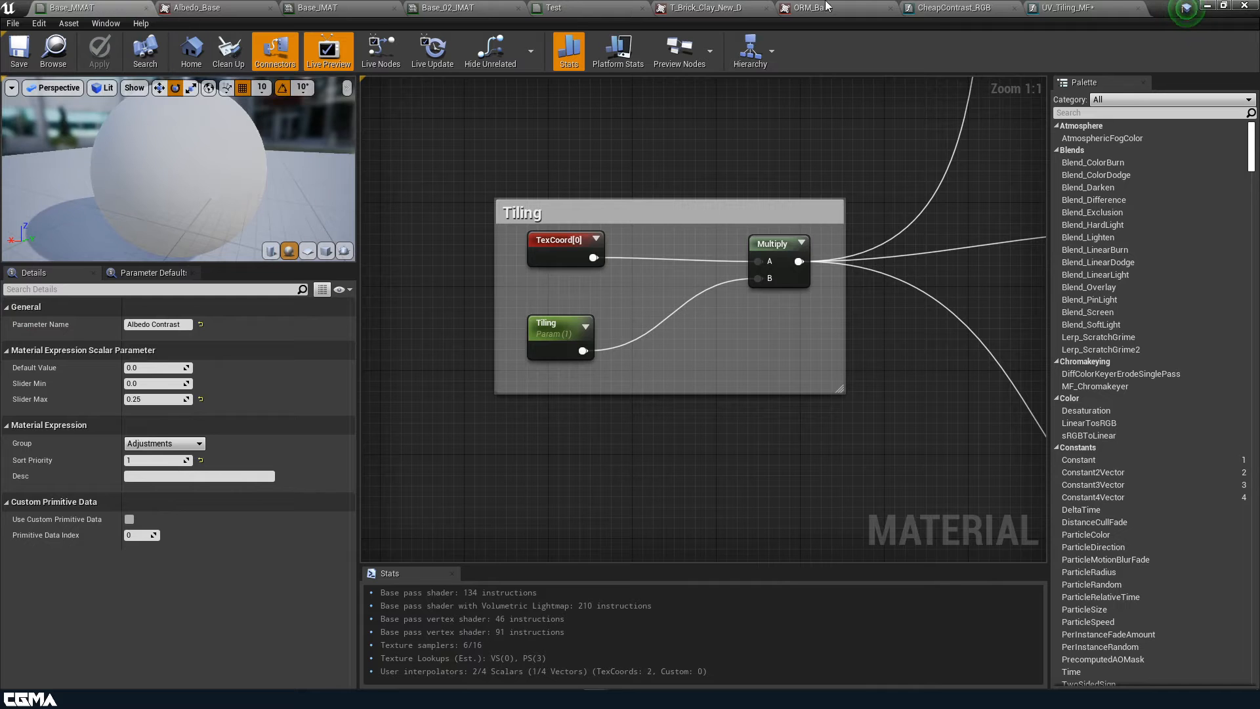
pyautogui.moveTo(1162, 4); pyautogui.dragTo(1094, 52)
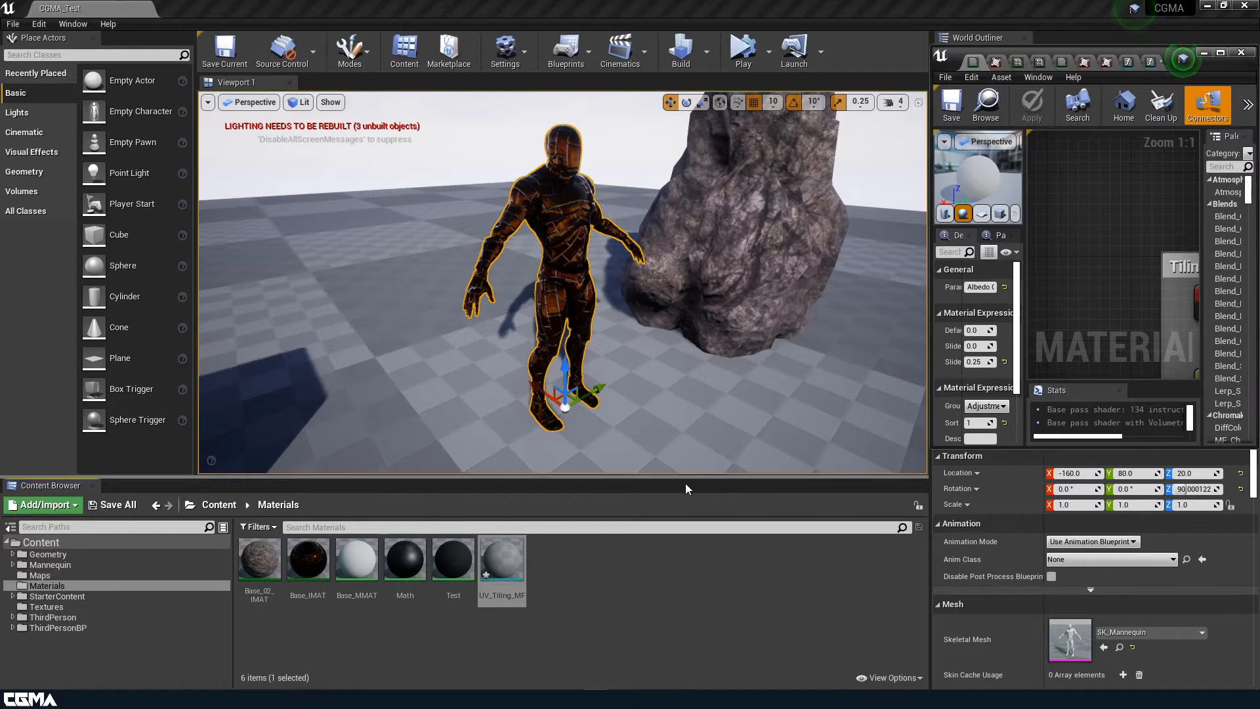
pyautogui.moveTo(502, 558); pyautogui.dragTo(1081, 281)
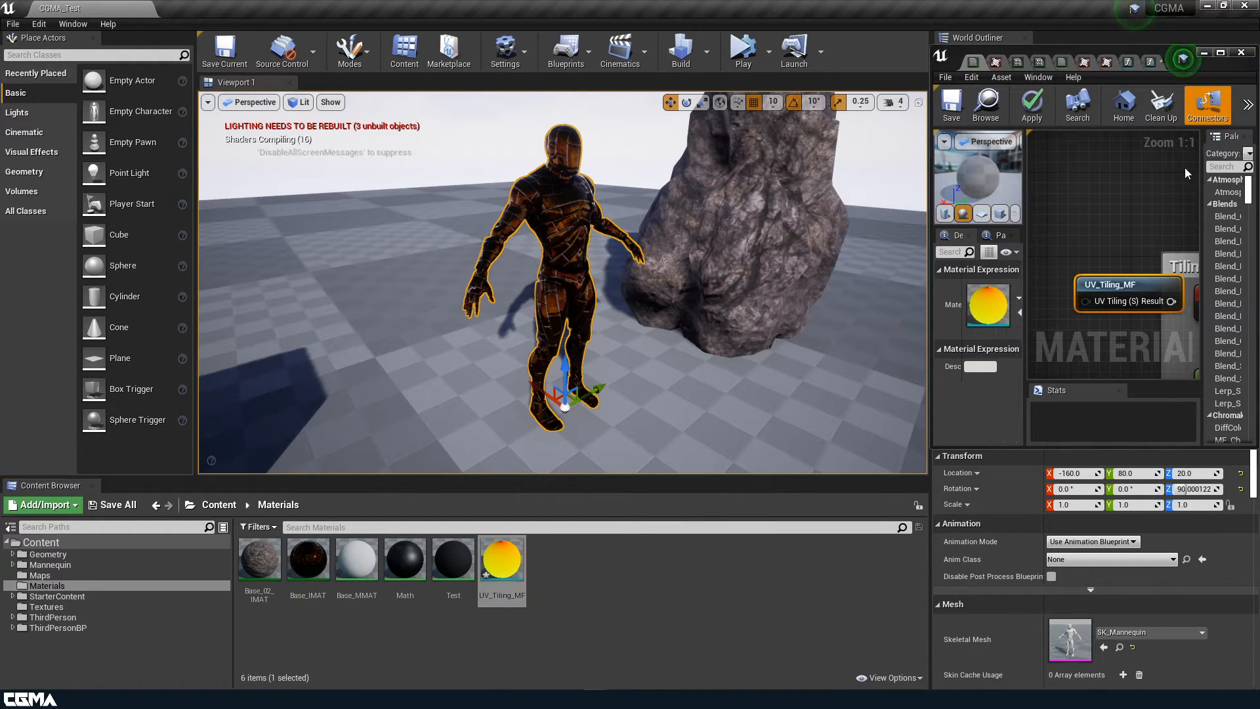
pyautogui.click(1220, 53)
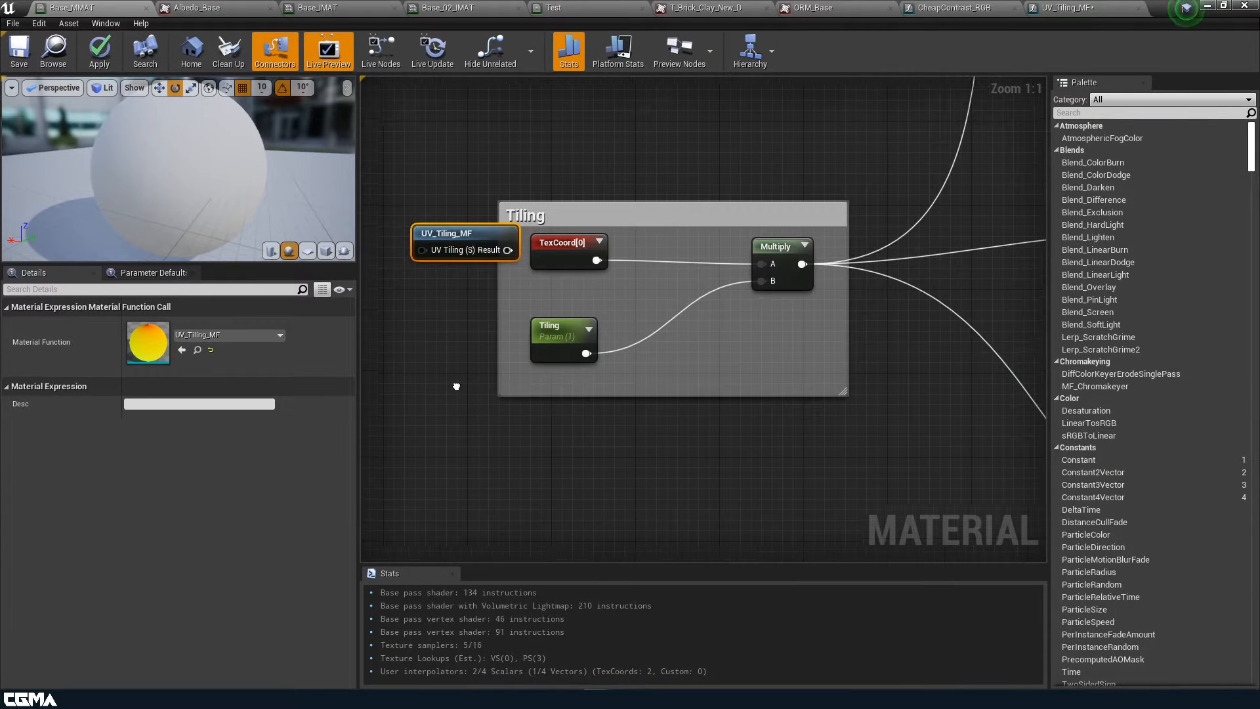
pyautogui.moveTo(457, 387); pyautogui.dragTo(525, 381, button='right')
pyautogui.moveTo(542, 227); pyautogui.dragTo(822, 328)
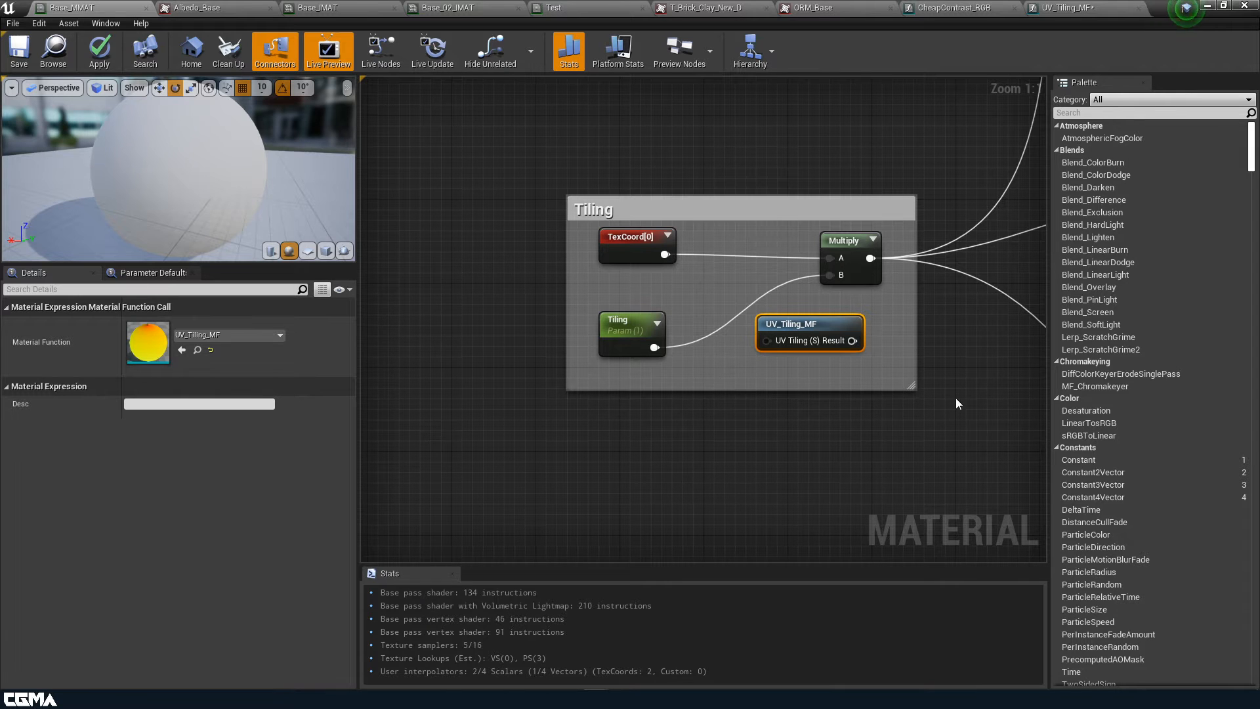
# Connect the Tiling parameter to the UV_Tiling_MF node's input
pyautogui.moveTo(957, 403); pyautogui.dragTo(949, 412, button='right')
pyautogui.moveTo(595, 378); pyautogui.dragTo(708, 371)
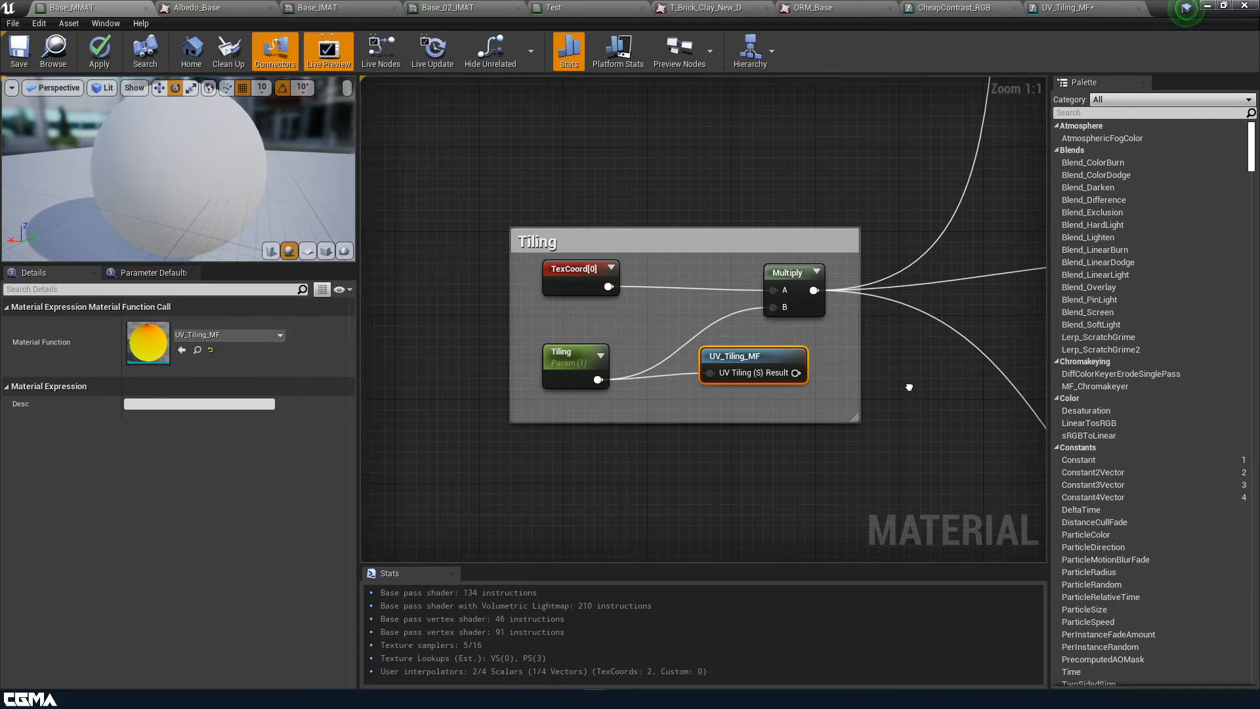
pyautogui.scroll(-2, 836, 374)
pyautogui.moveTo(836, 374); pyautogui.dragTo(636, 405, button='right')
pyautogui.moveTo(745, 392); pyautogui.dragTo(837, 241, button='right')
pyautogui.moveTo(744, 345); pyautogui.dragTo(837, 283, button='right')
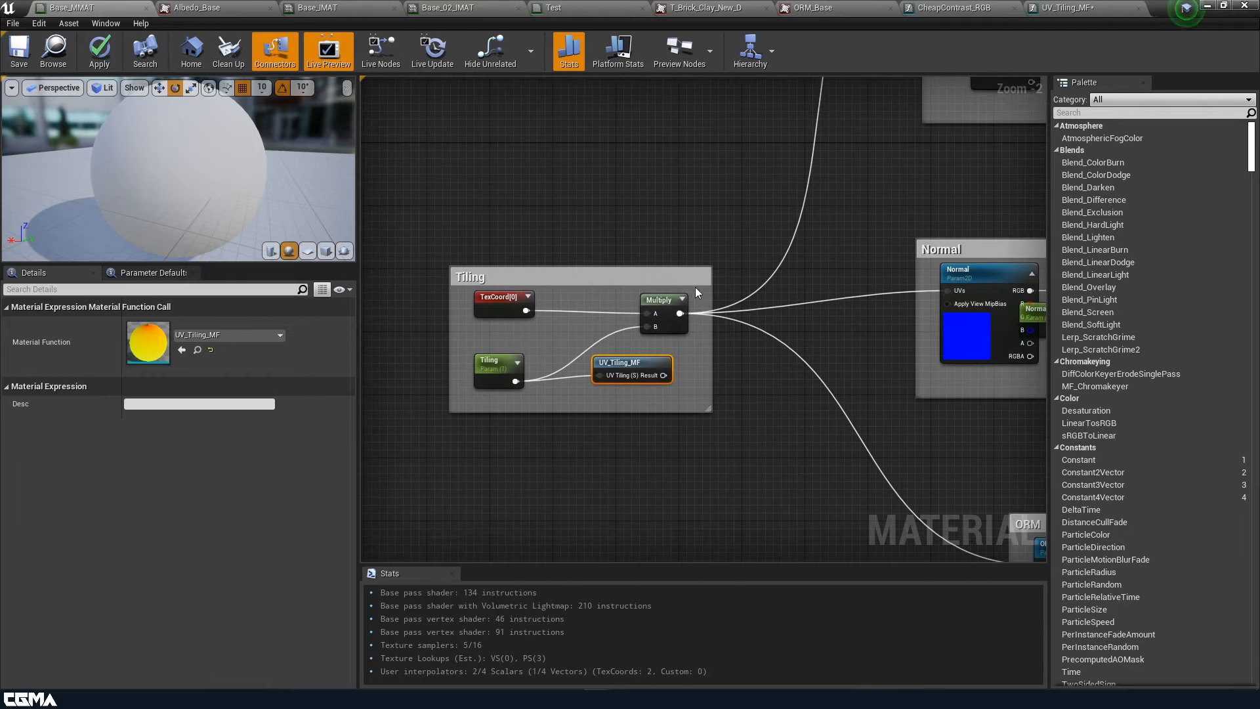
pyautogui.scroll(1, 754, 369)
pyautogui.scroll(1, 746, 368)
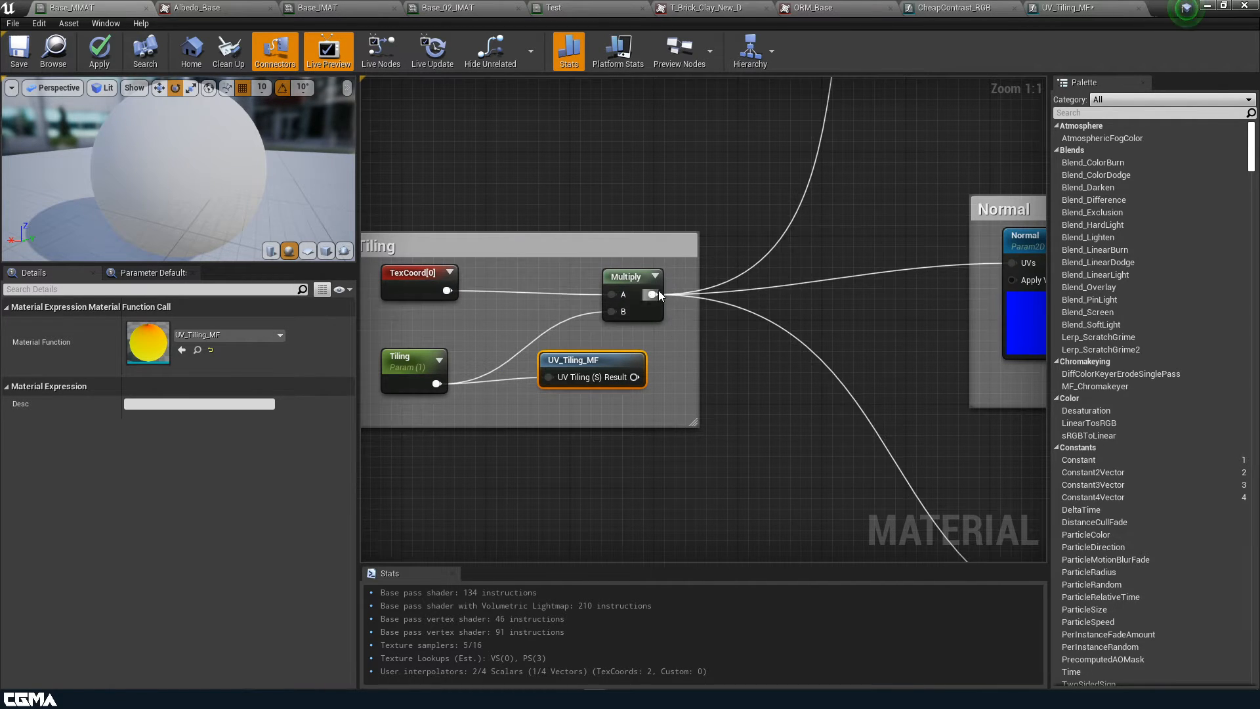
# Move Multiply's outgoing wires to UV_Tiling_MF's Result, delete Multiply and TexCoord[0], then apply and save
pyautogui.keyDown('ctrl'); pyautogui.moveTo(651, 294); pyautogui.dragTo(635, 380); pyautogui.keyUp('ctrl')
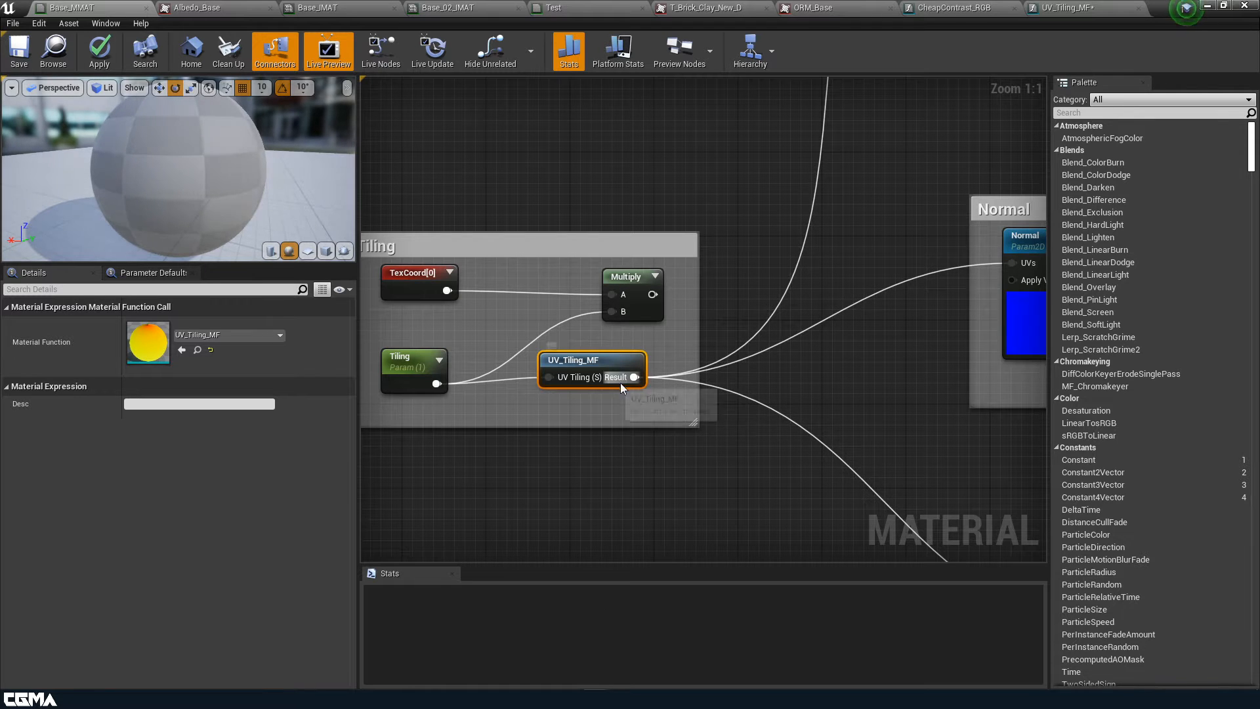
pyautogui.click(626, 278)
pyautogui.press('Delete')
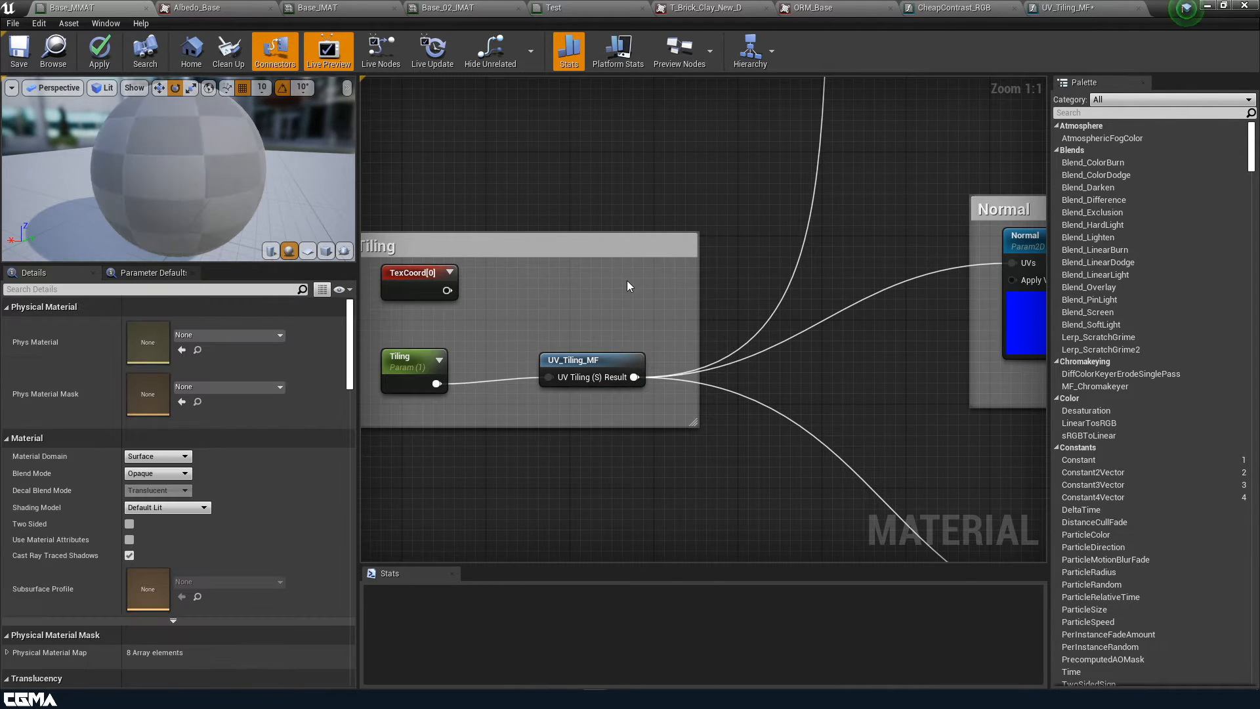
pyautogui.click(405, 274)
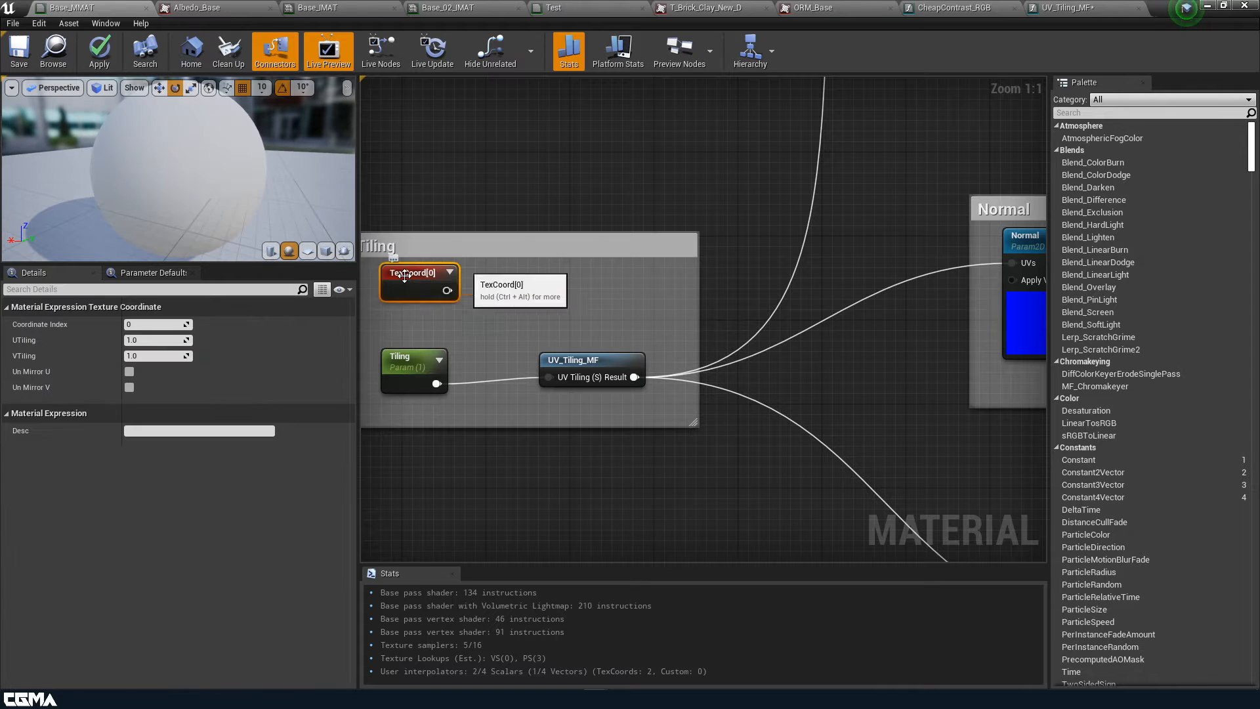
pyautogui.press('Delete')
pyautogui.moveTo(415, 295); pyautogui.dragTo(558, 312)
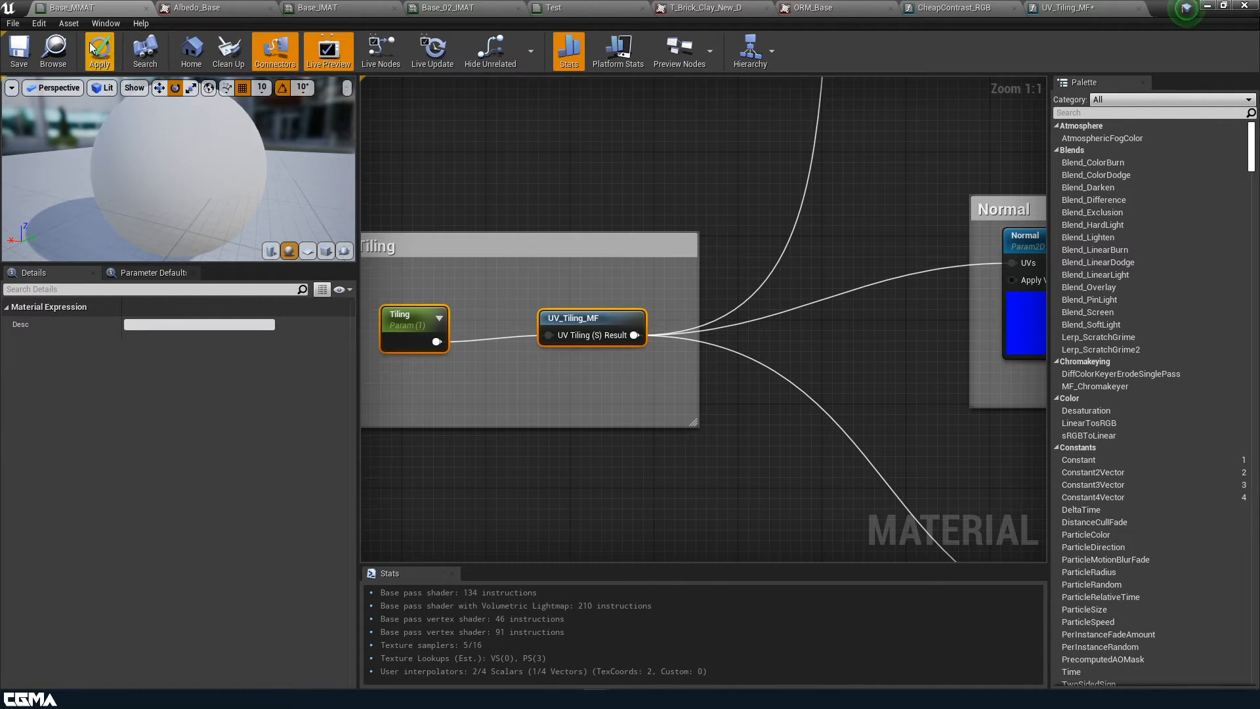
pyautogui.click(100, 59)
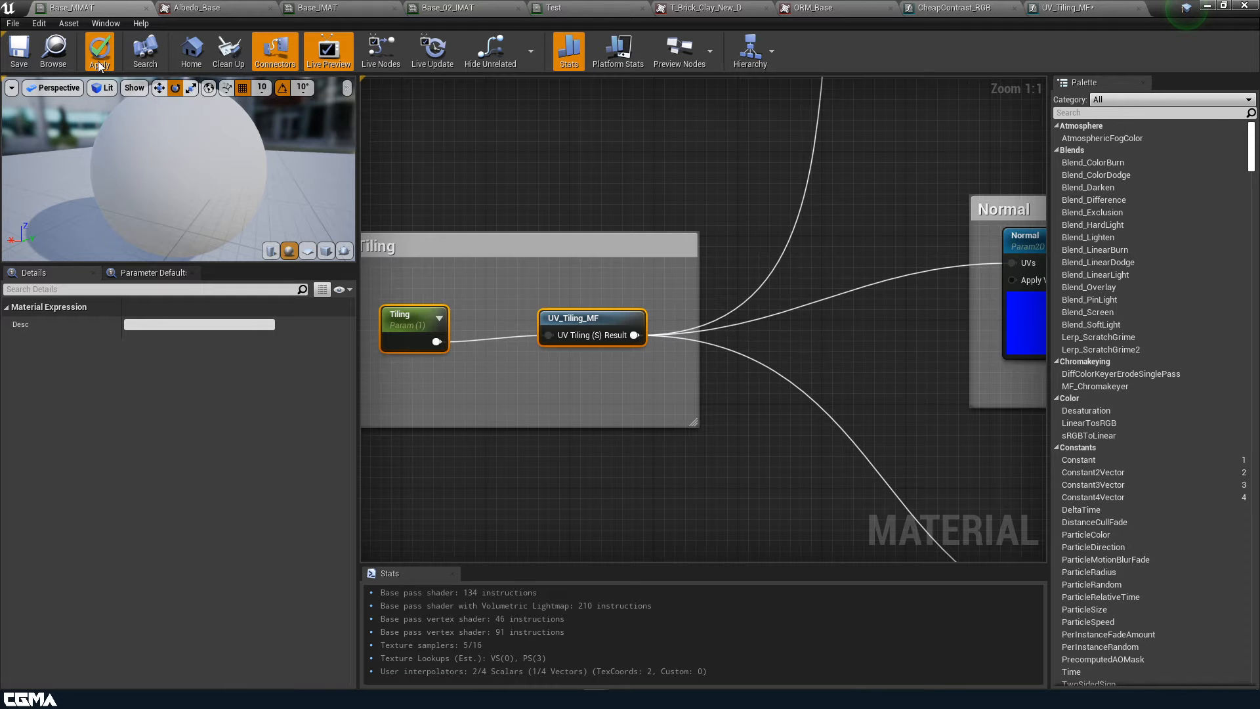
pyautogui.click(20, 52)
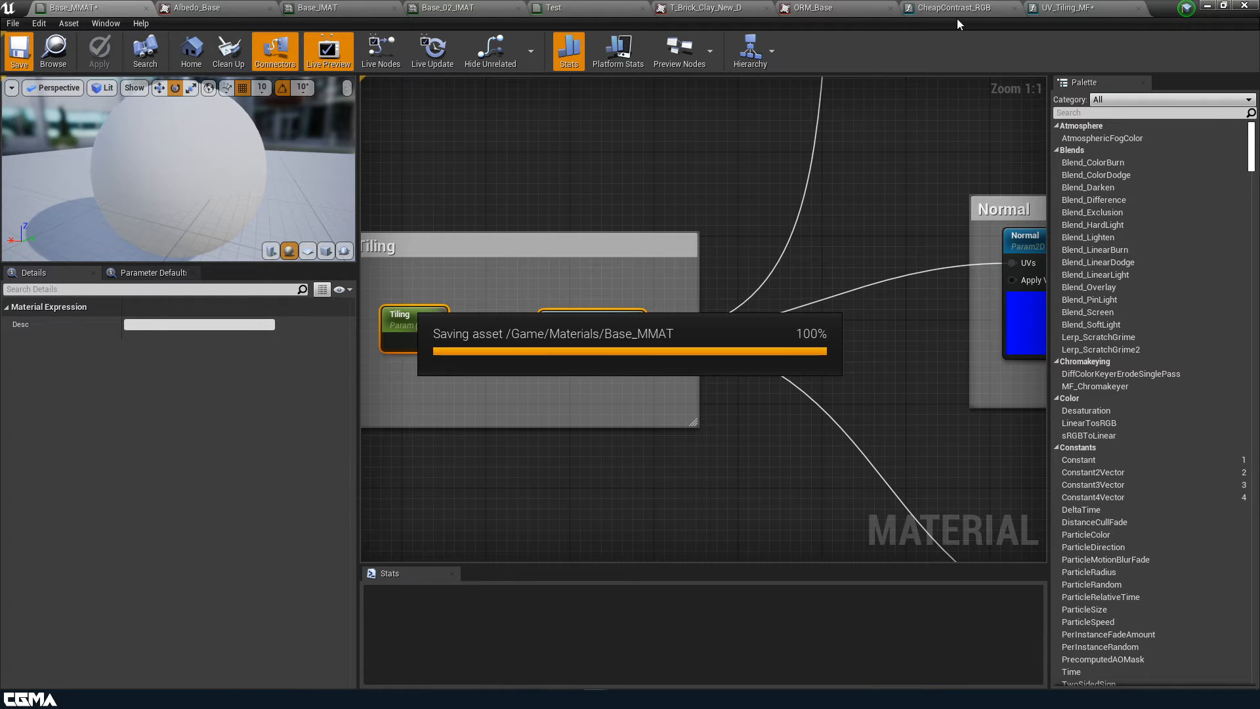
# Save UV_Tiling_MF, set Base_IMAT's Tiling to 5 then 1, and return to Base_MMAT
pyautogui.click(1070, 7)
pyautogui.click(20, 52)
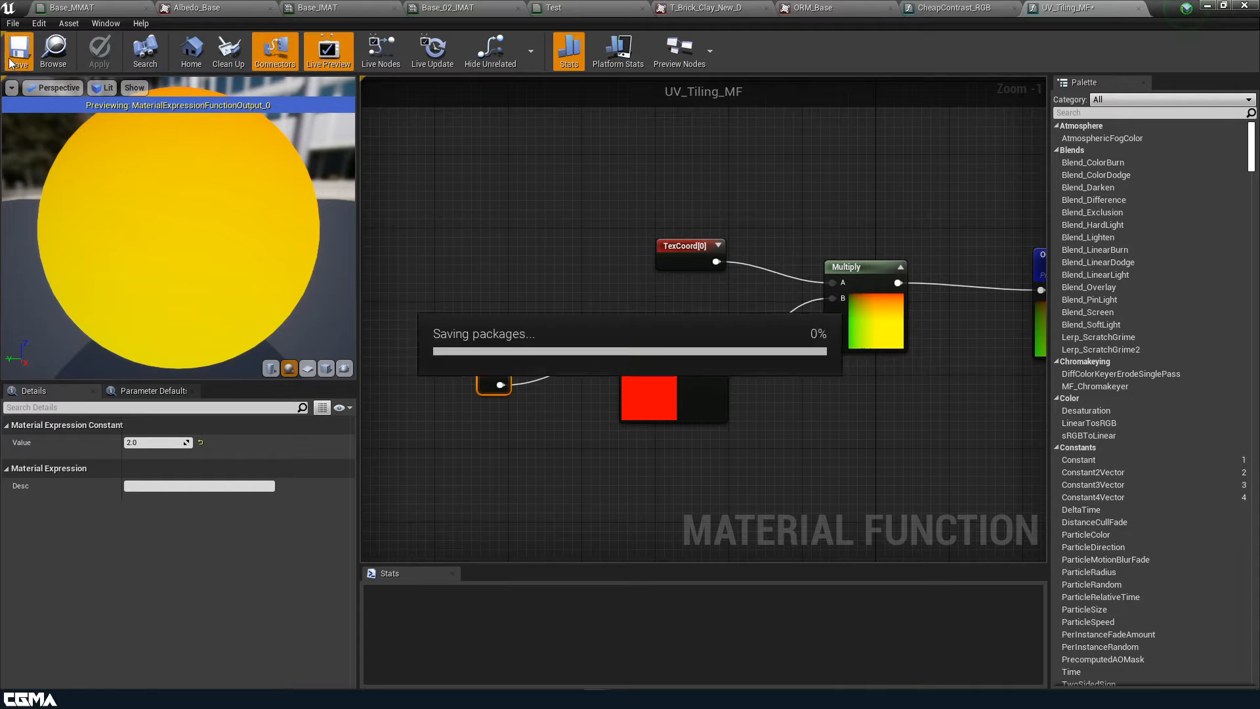
pyautogui.click(328, 8)
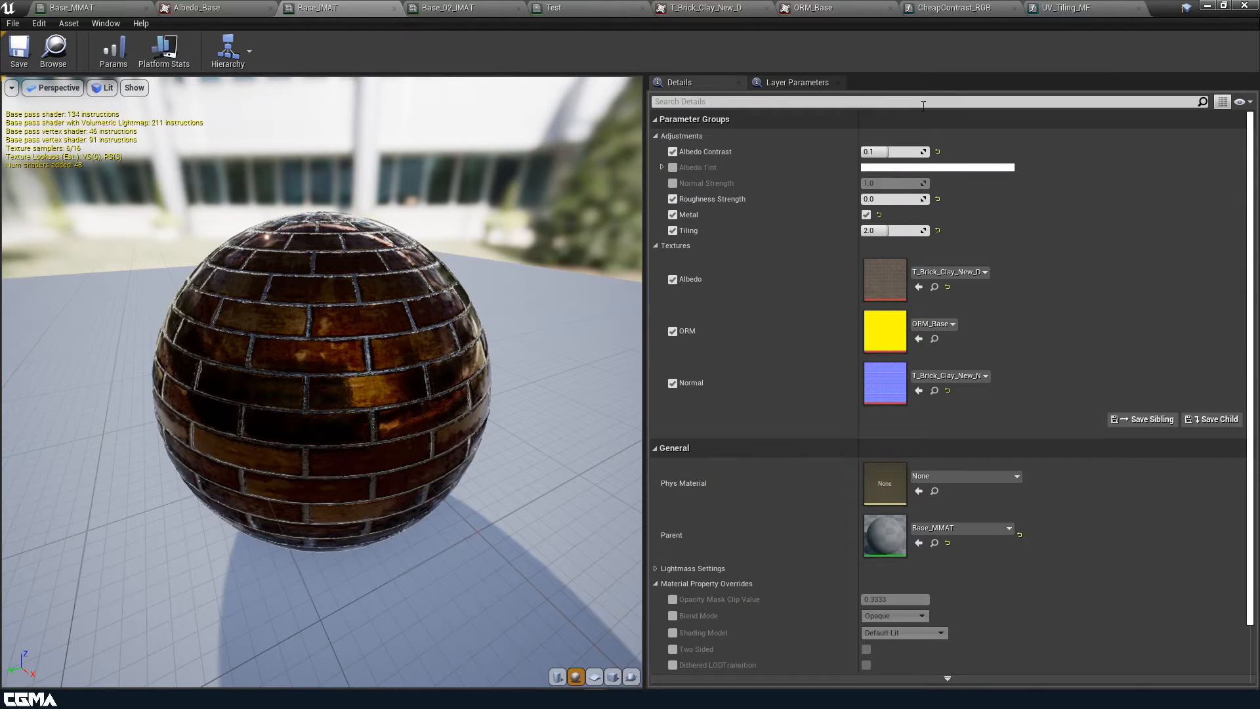
pyautogui.click(892, 231)
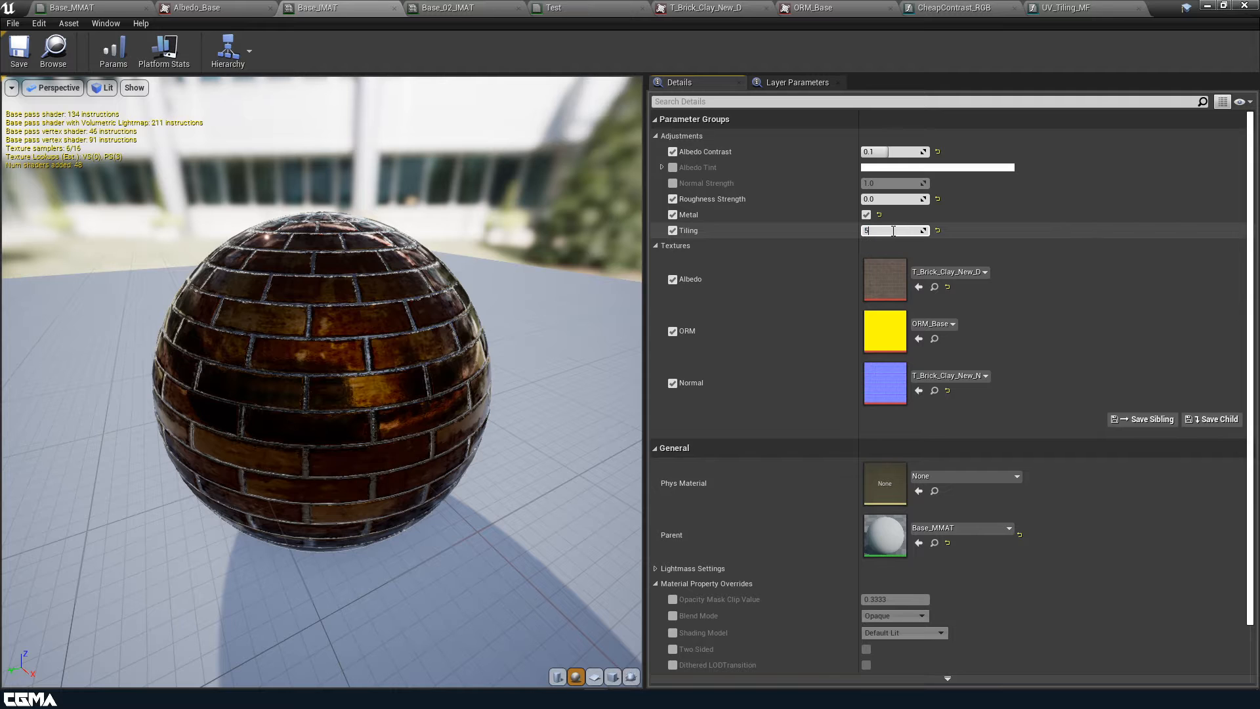
pyautogui.write('5')
pyautogui.press('Return')
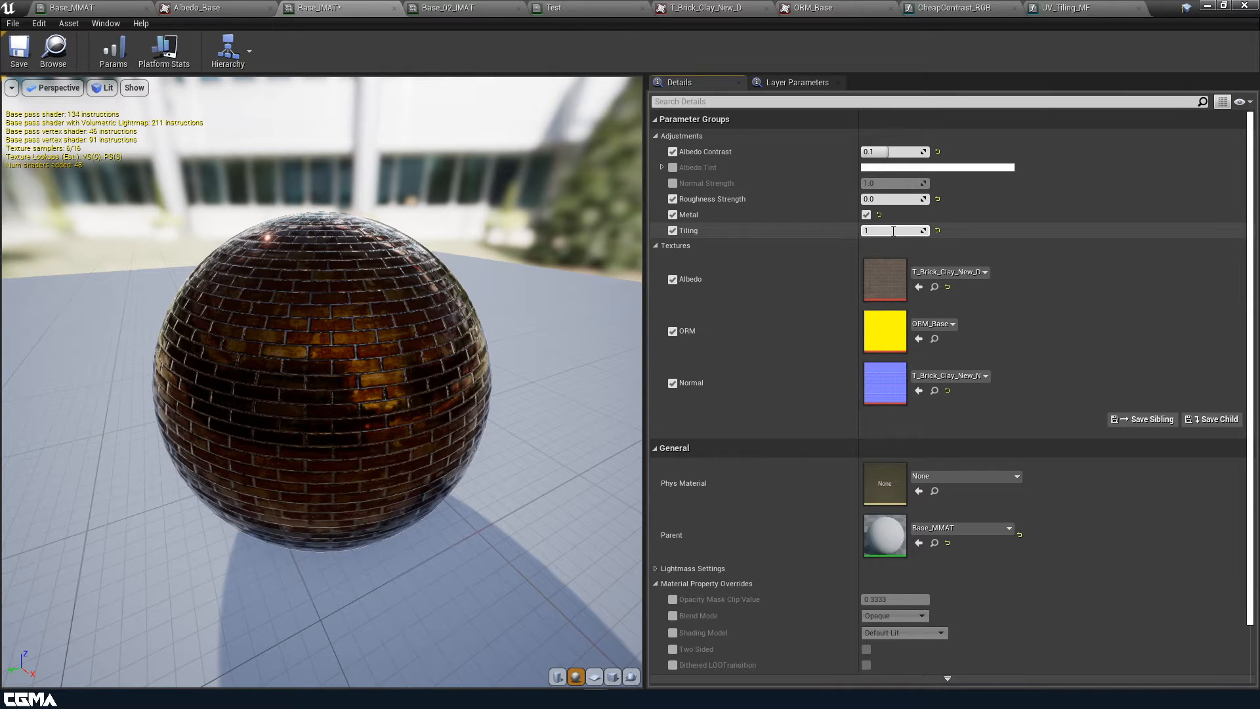
pyautogui.press('Return')
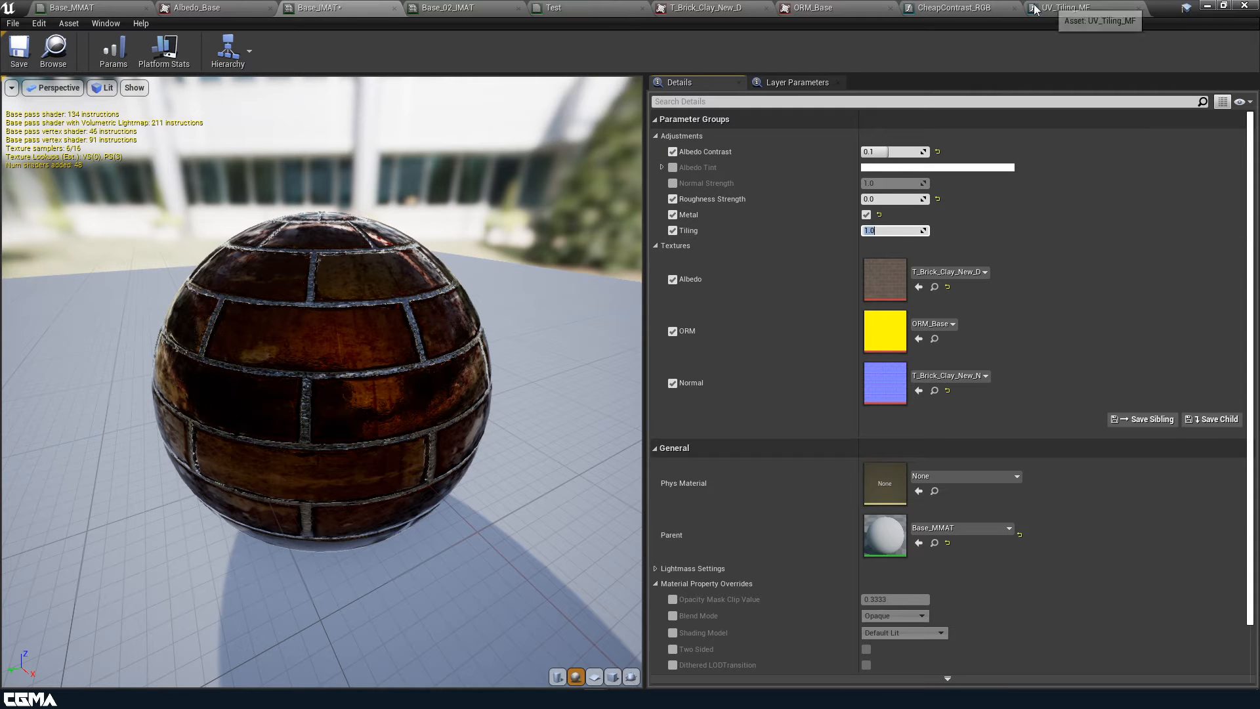
pyautogui.click(84, 7)
pyautogui.moveTo(568, 445); pyautogui.dragTo(687, 492, button='right')
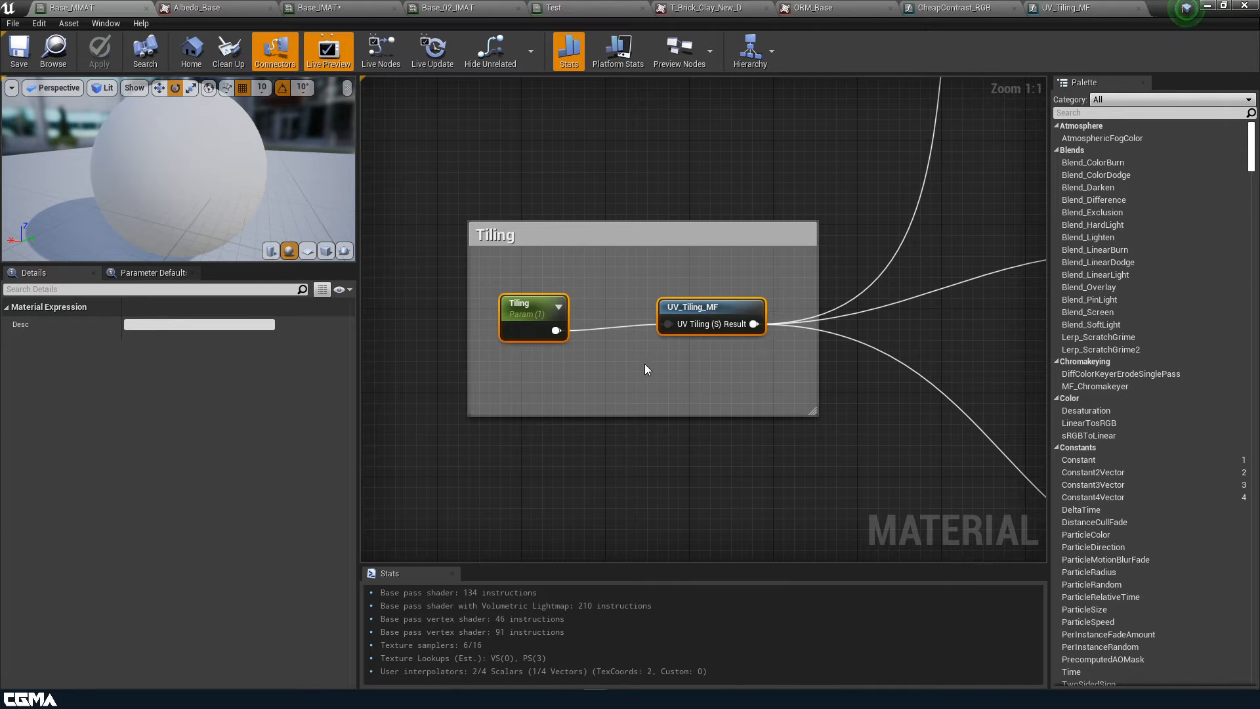
pyautogui.scroll(-3, 604, 304)
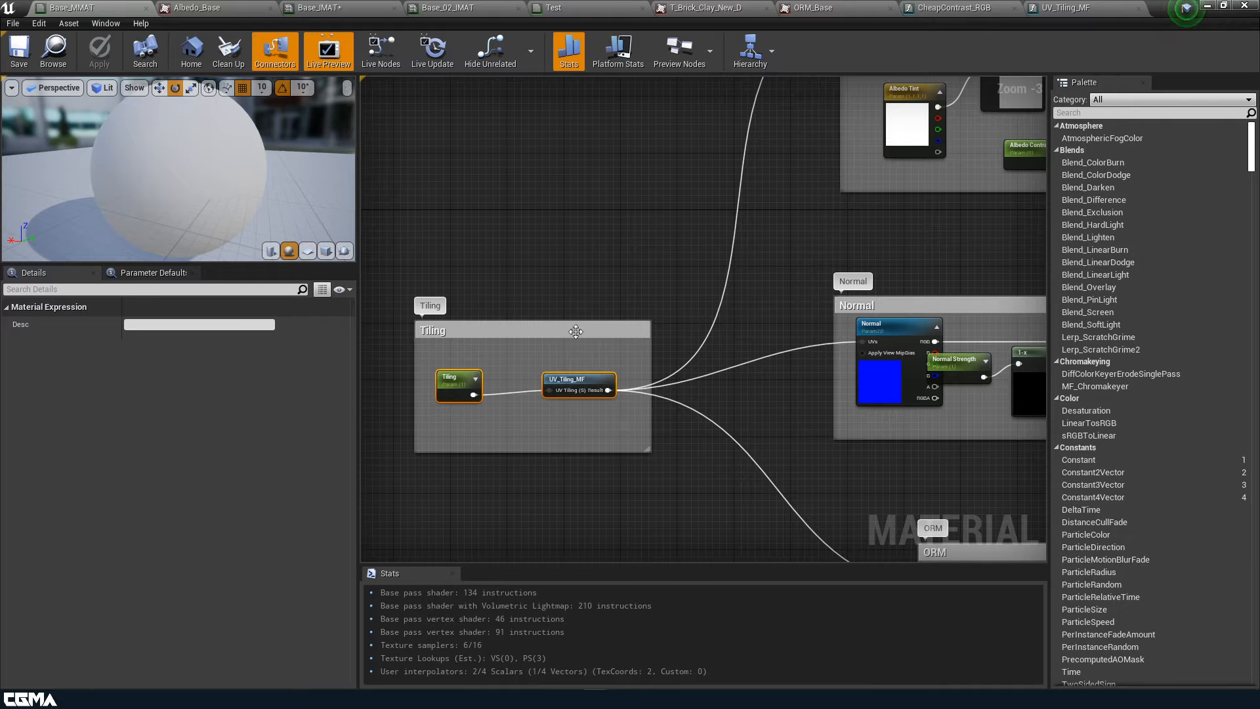
# Open UV_Tiling_MF, add an Append node, and wire TexCoord[0] into its A input
pyautogui.doubleClick(586, 375)
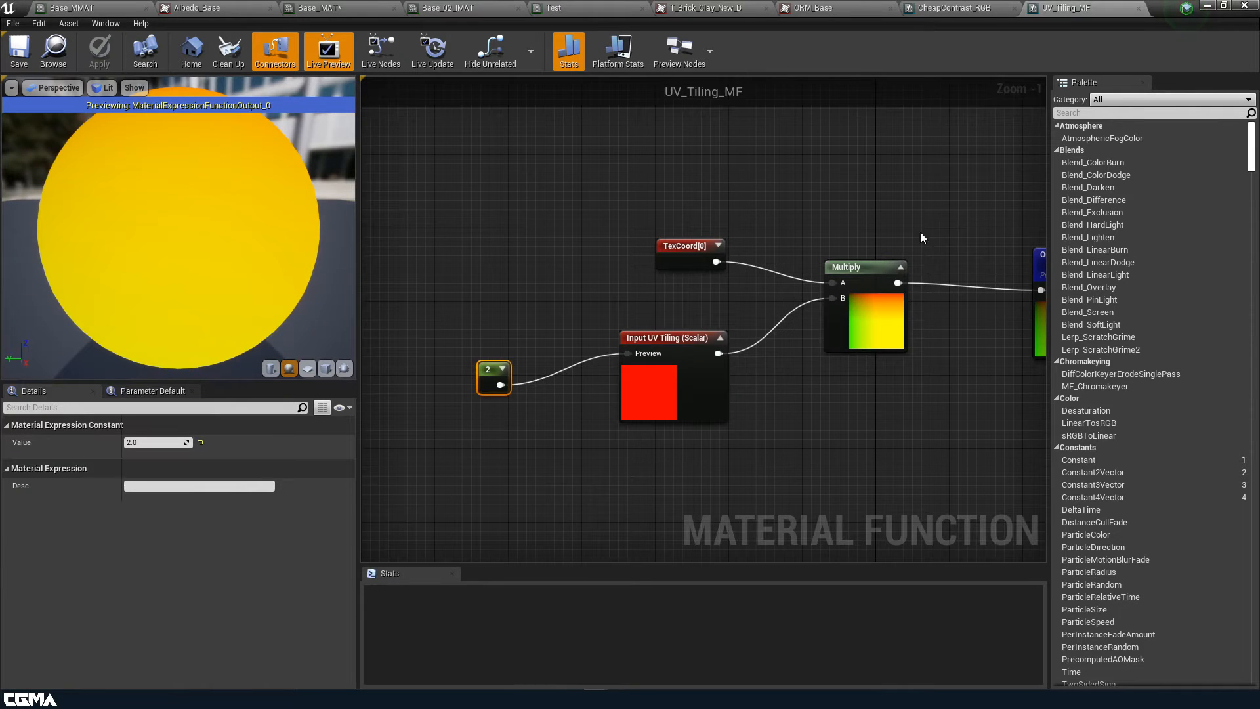
pyautogui.moveTo(851, 416); pyautogui.dragTo(879, 349, button='right')
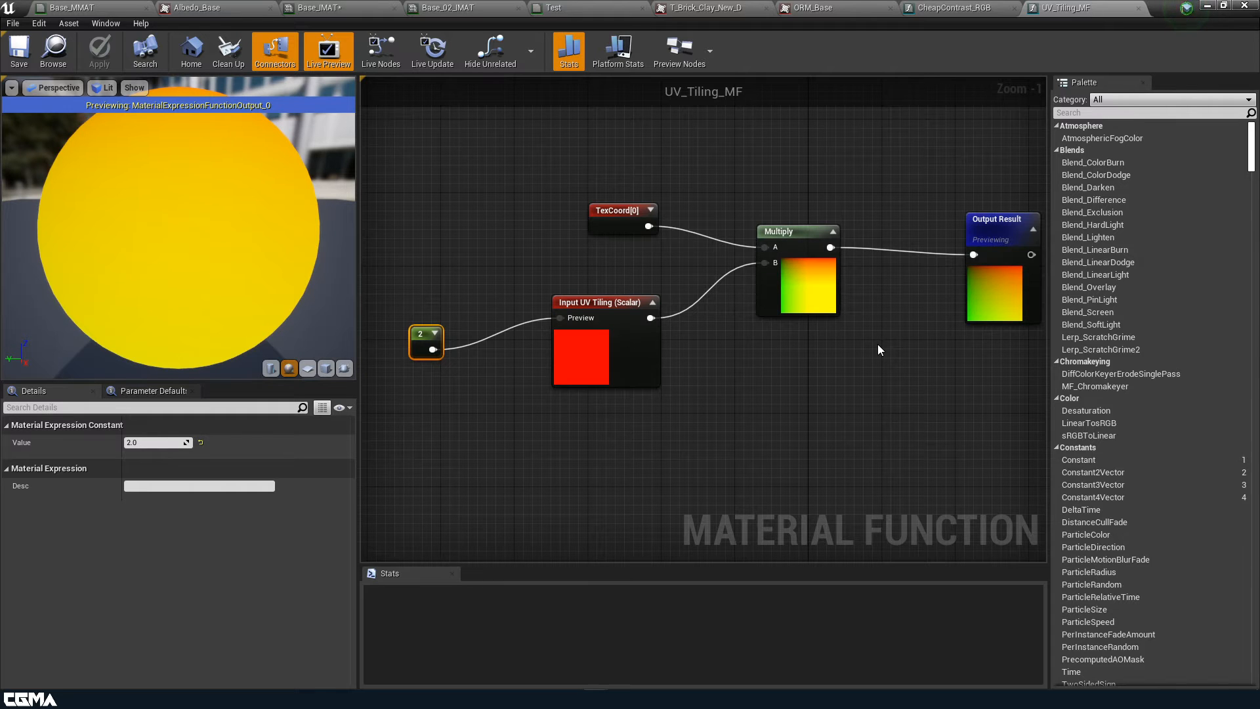
pyautogui.moveTo(605, 350); pyautogui.dragTo(603, 321)
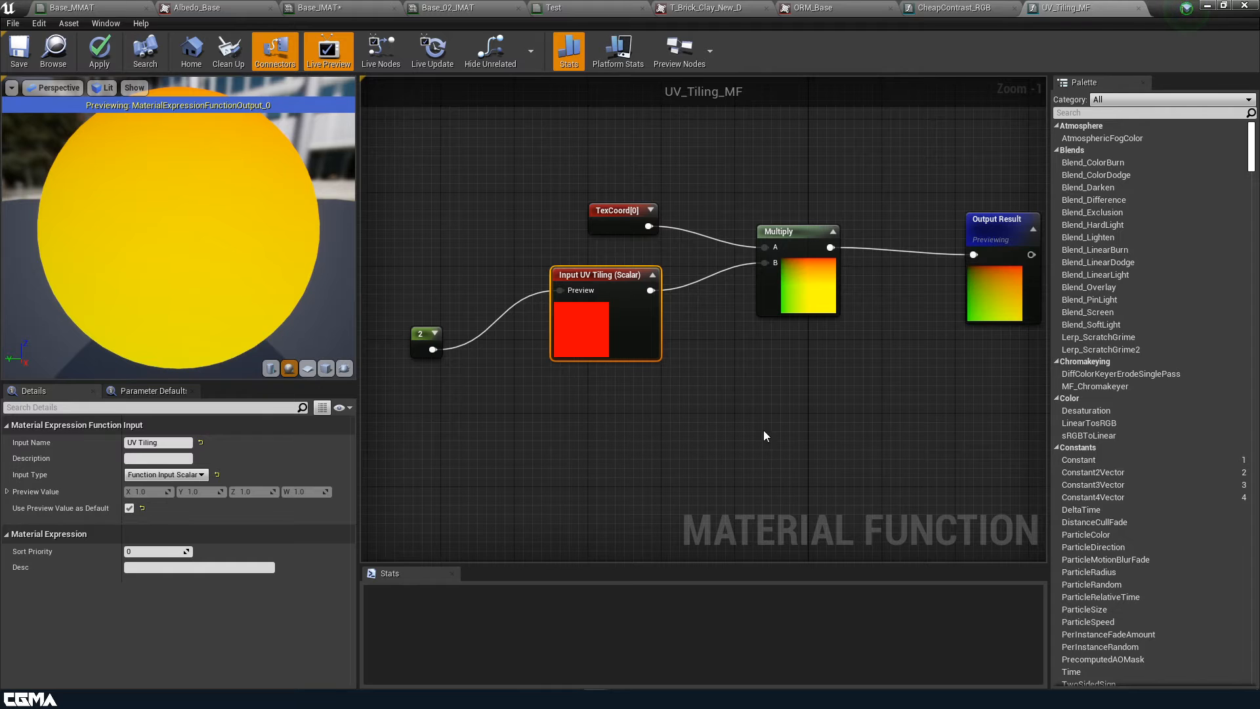
pyautogui.moveTo(797, 413); pyautogui.dragTo(724, 481, button='right')
pyautogui.rightClick(665, 232)
pyautogui.write('a')
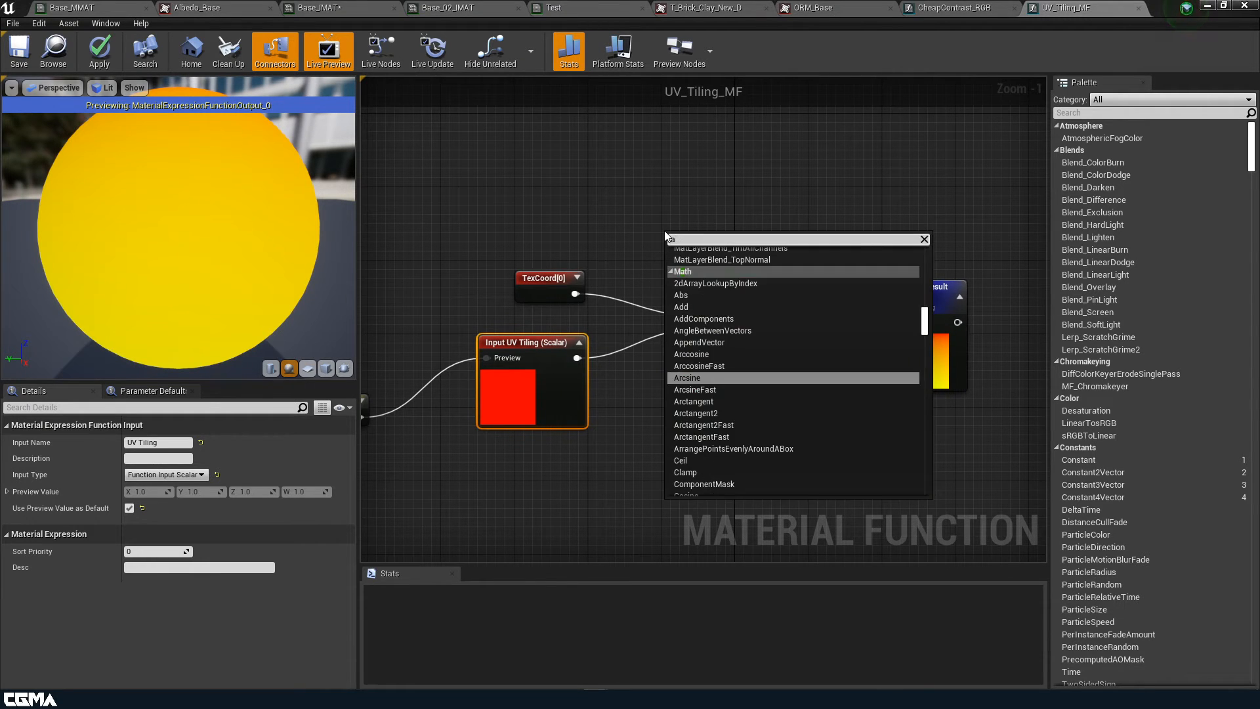
pyautogui.write('ppend')
pyautogui.click(681, 263)
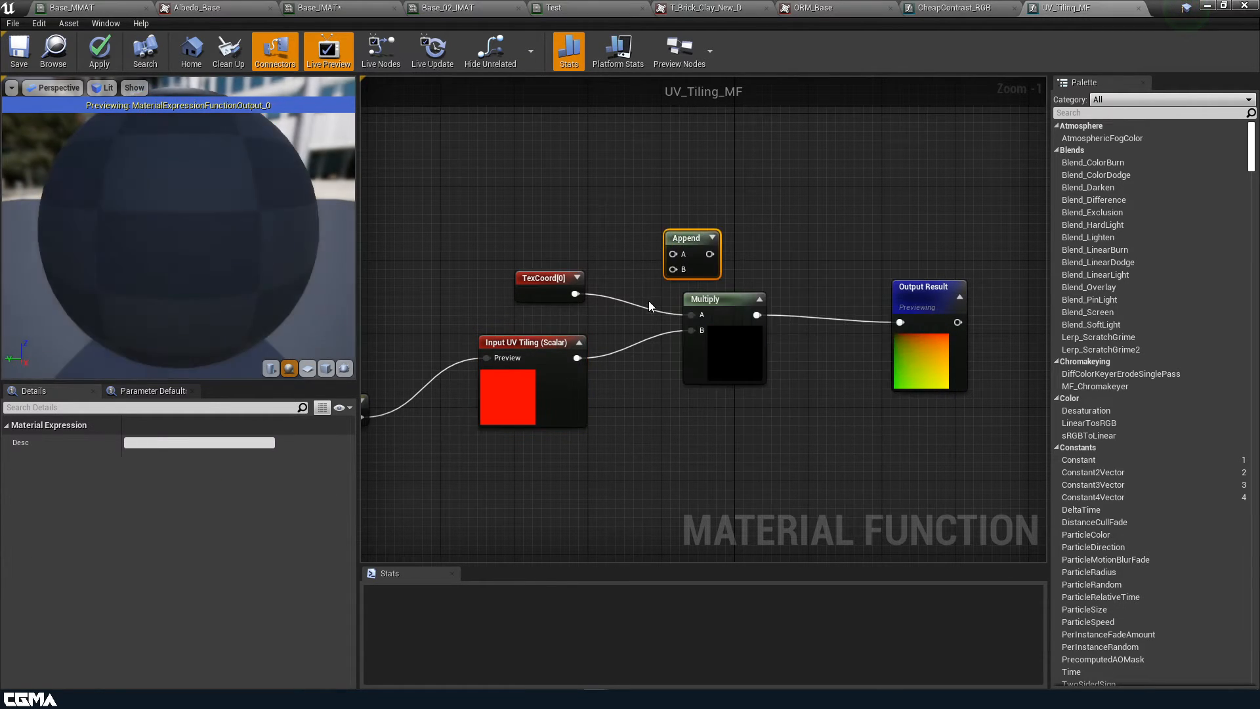
pyautogui.moveTo(575, 293); pyautogui.dragTo(662, 255)
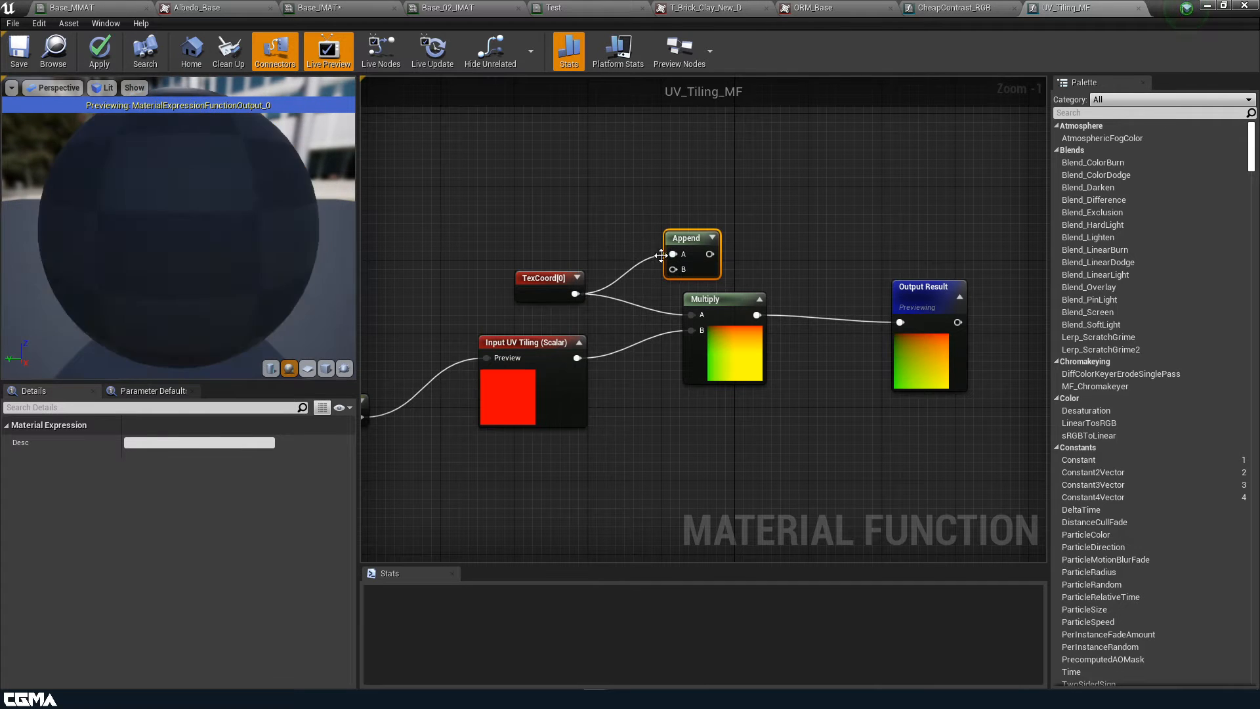
pyautogui.moveTo(554, 282); pyautogui.dragTo(481, 181)
pyautogui.rightClick(468, 281)
pyautogui.write('ap')
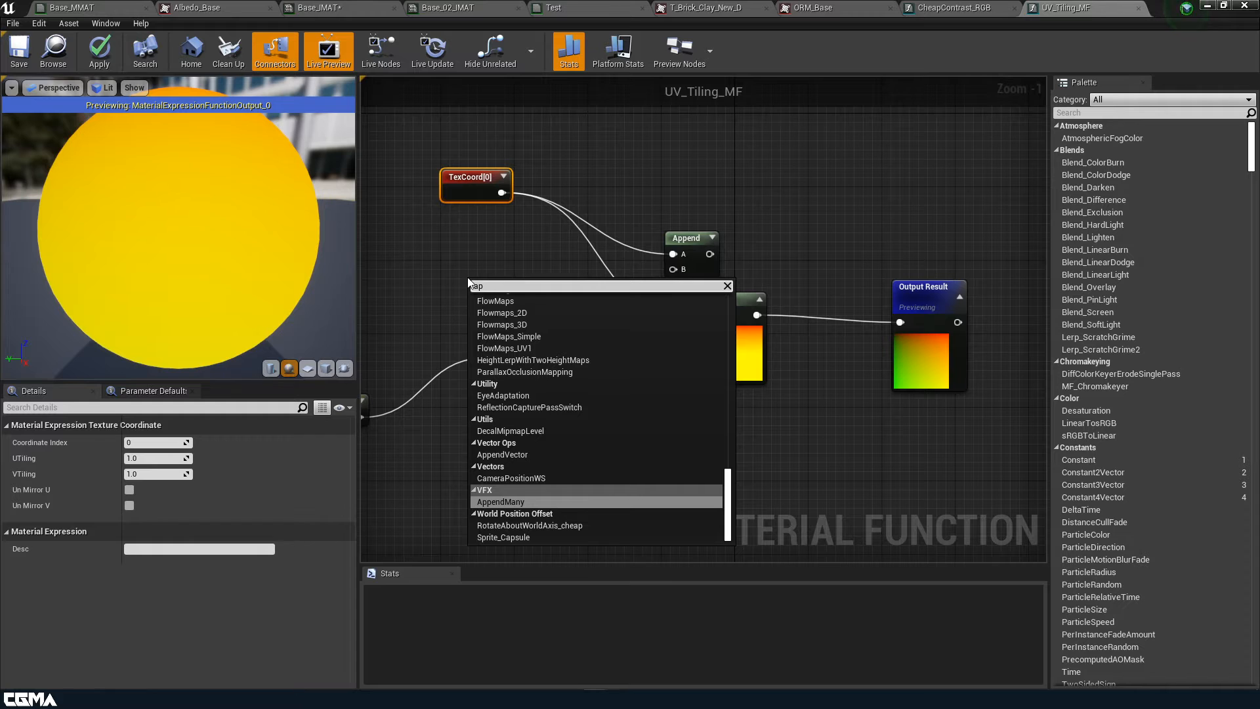
# Connect Append to Multiply B and feed Append's A and B from two duplicated UV Tiling scalar inputs
pyautogui.click(619, 230)
pyautogui.moveTo(681, 244); pyautogui.dragTo(695, 332)
pyautogui.moveTo(618, 457); pyautogui.dragTo(831, 462, button='right')
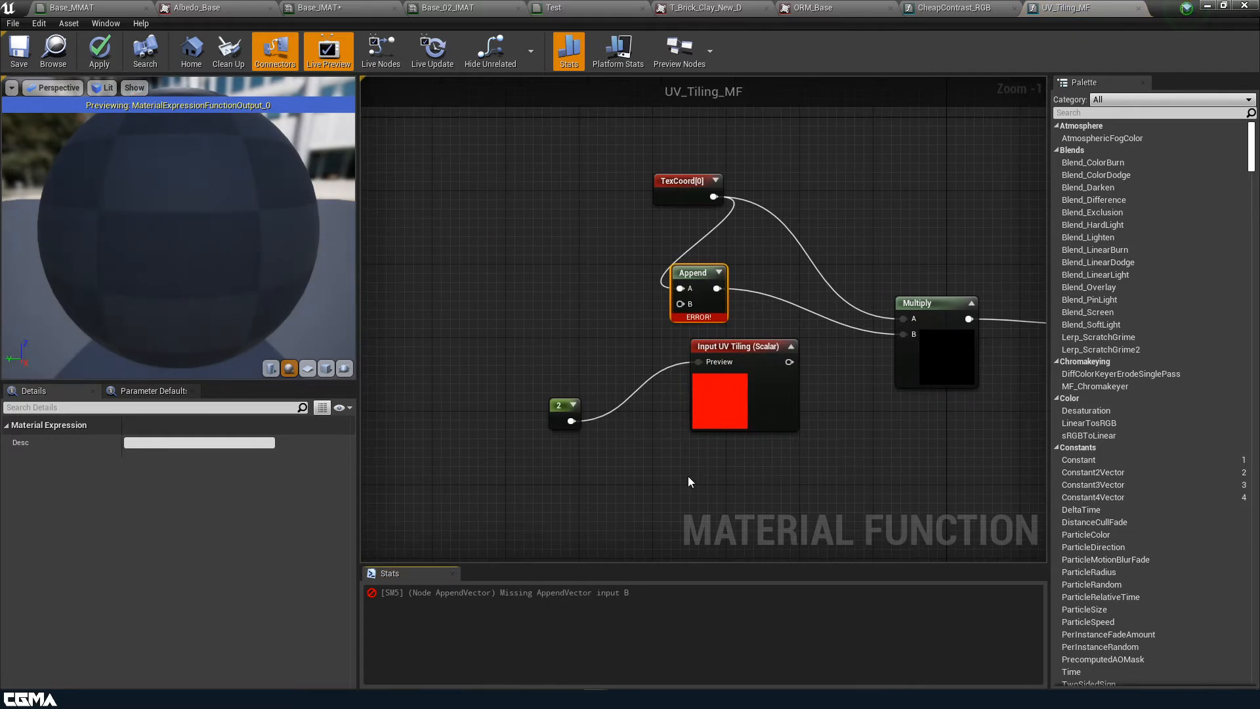
pyautogui.moveTo(734, 495); pyautogui.dragTo(550, 395)
pyautogui.moveTo(747, 415); pyautogui.dragTo(628, 443)
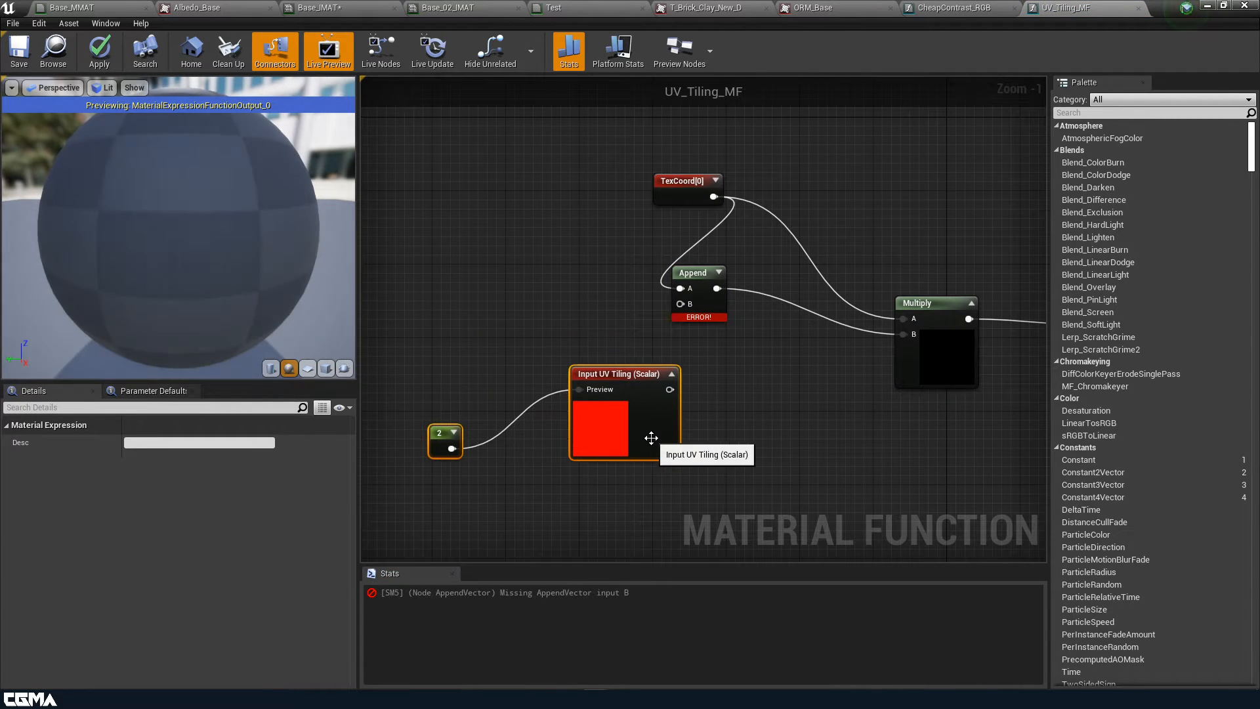
pyautogui.hotkey('ctrl', 'w')
pyautogui.moveTo(755, 473); pyautogui.dragTo(590, 476)
pyautogui.moveTo(669, 319); pyautogui.dragTo(682, 218)
pyautogui.moveTo(668, 438); pyautogui.dragTo(829, 266)
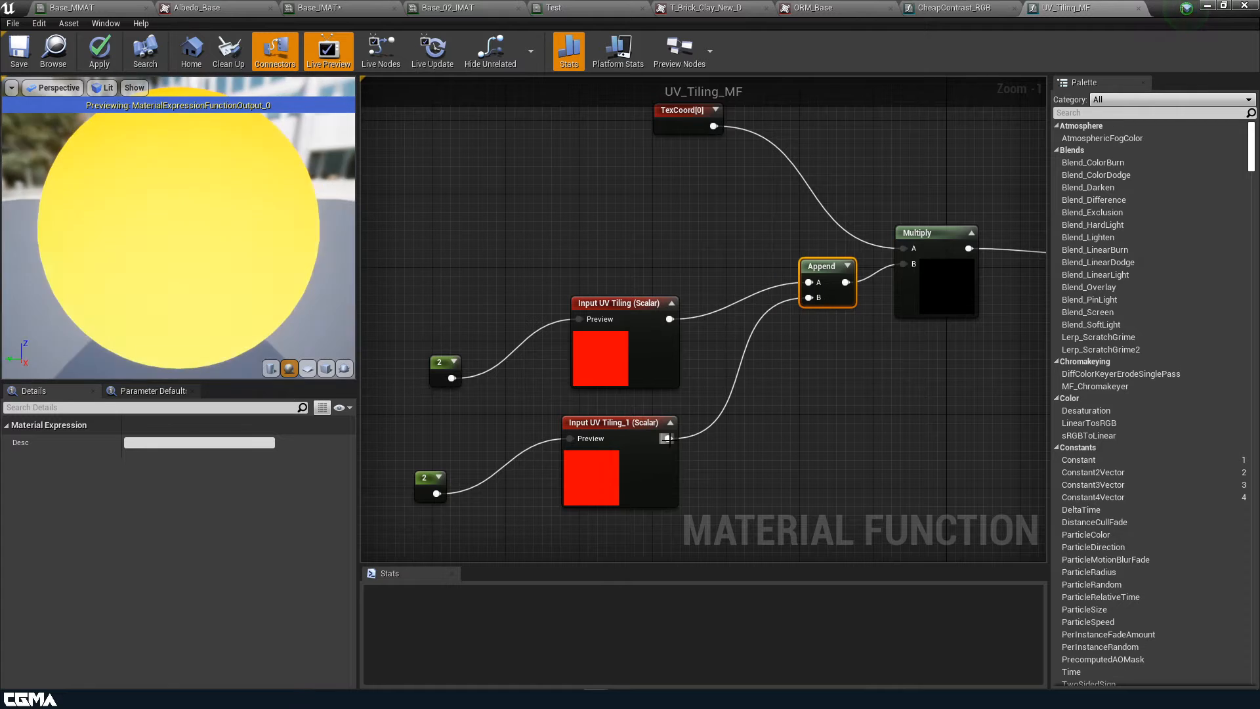
# Rename the two inputs to UTiling and V Tiling and apply the function changes
pyautogui.click(626, 354)
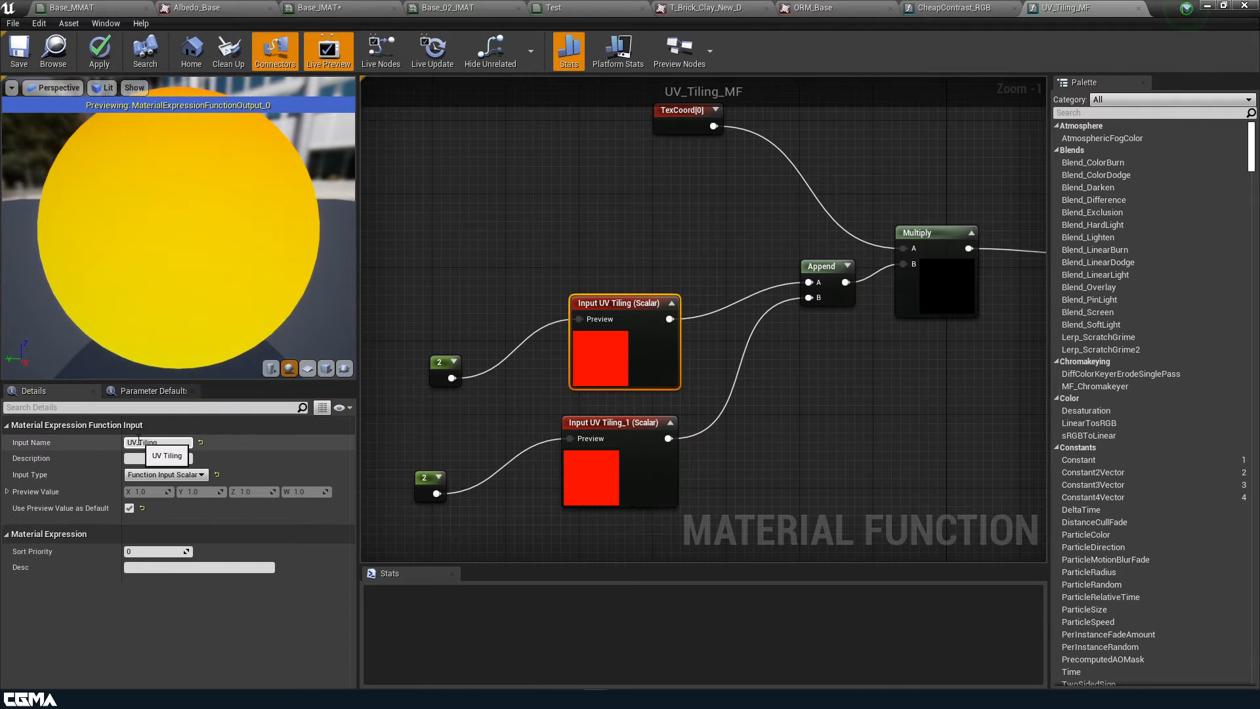
pyautogui.moveTo(138, 443); pyautogui.dragTo(132, 443)
pyautogui.press('BackSpace')
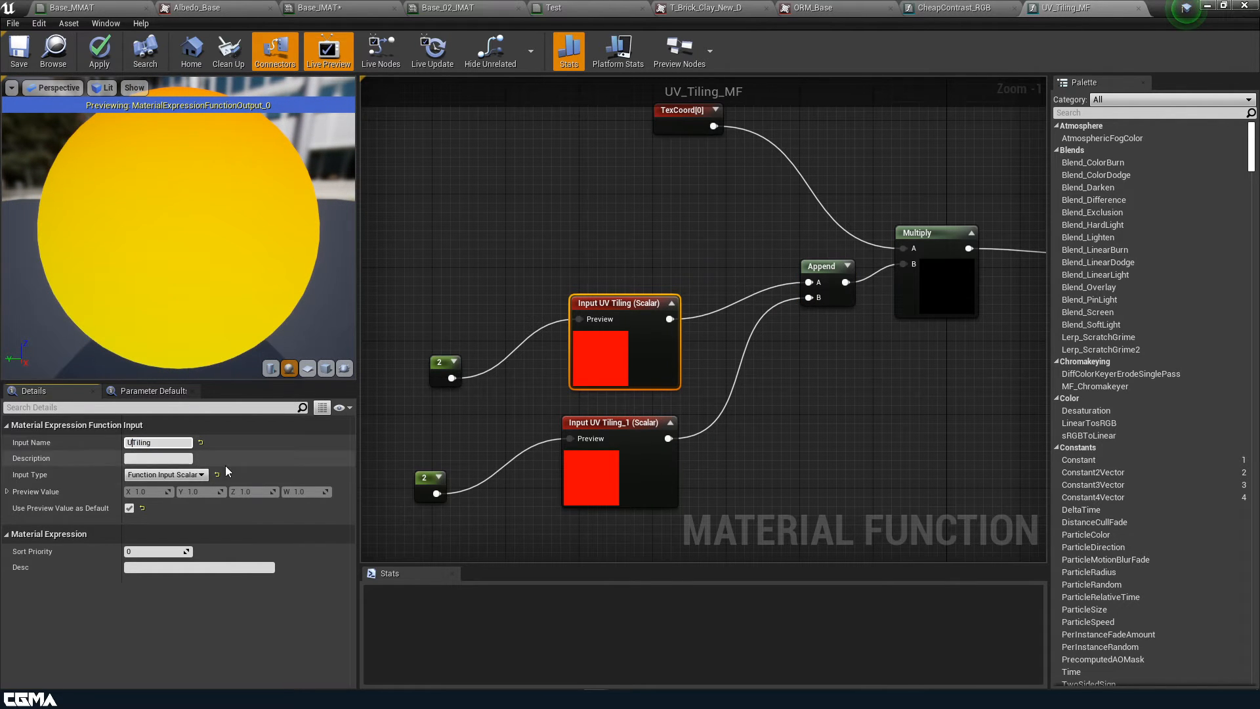
pyautogui.click(599, 495)
pyautogui.moveTo(132, 443); pyautogui.dragTo(109, 441)
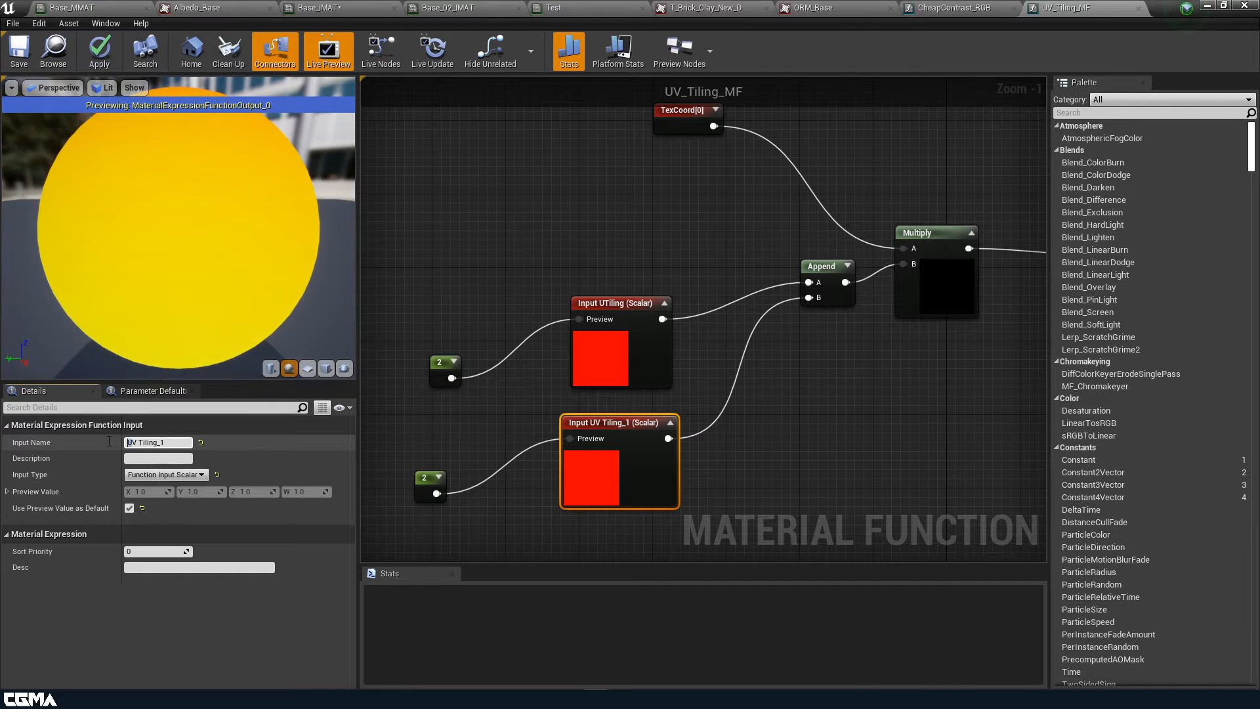
pyautogui.press('BackSpace')
pyautogui.press('End')
pyautogui.press('BackSpace')
pyautogui.press('BackSpace')
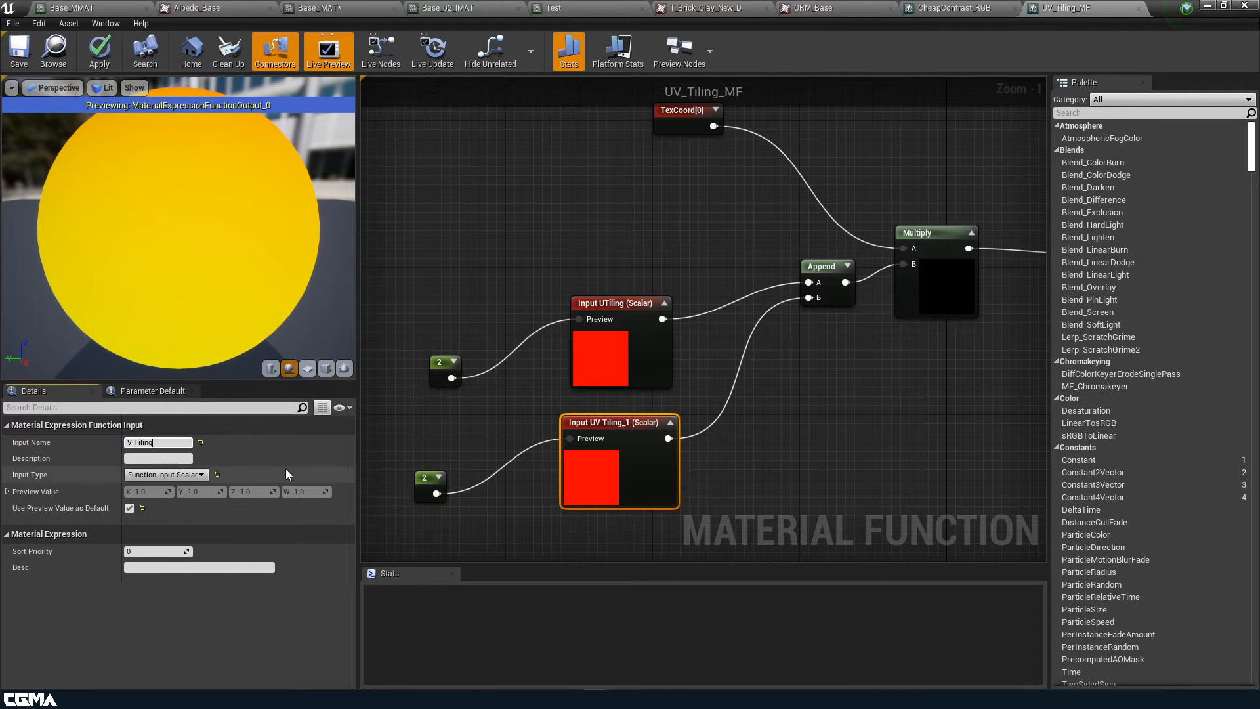
pyautogui.click(809, 439)
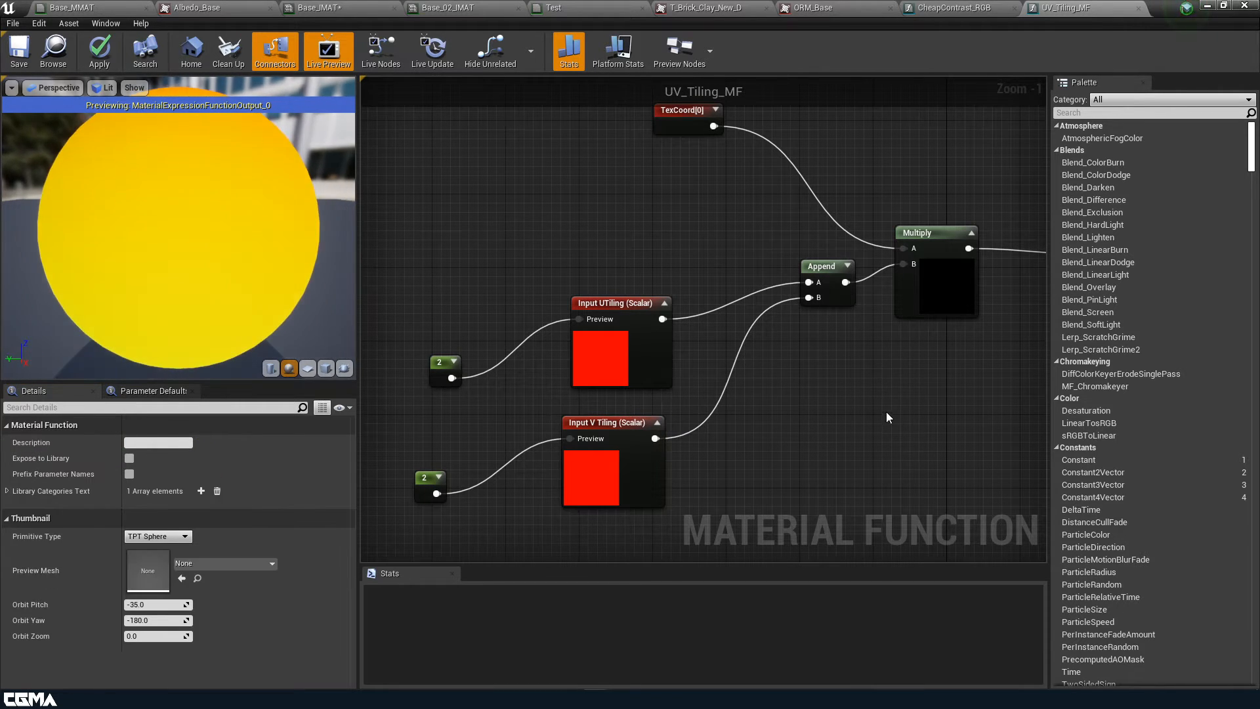
pyautogui.moveTo(797, 379); pyautogui.dragTo(611, 397, button='right')
pyautogui.click(105, 50)
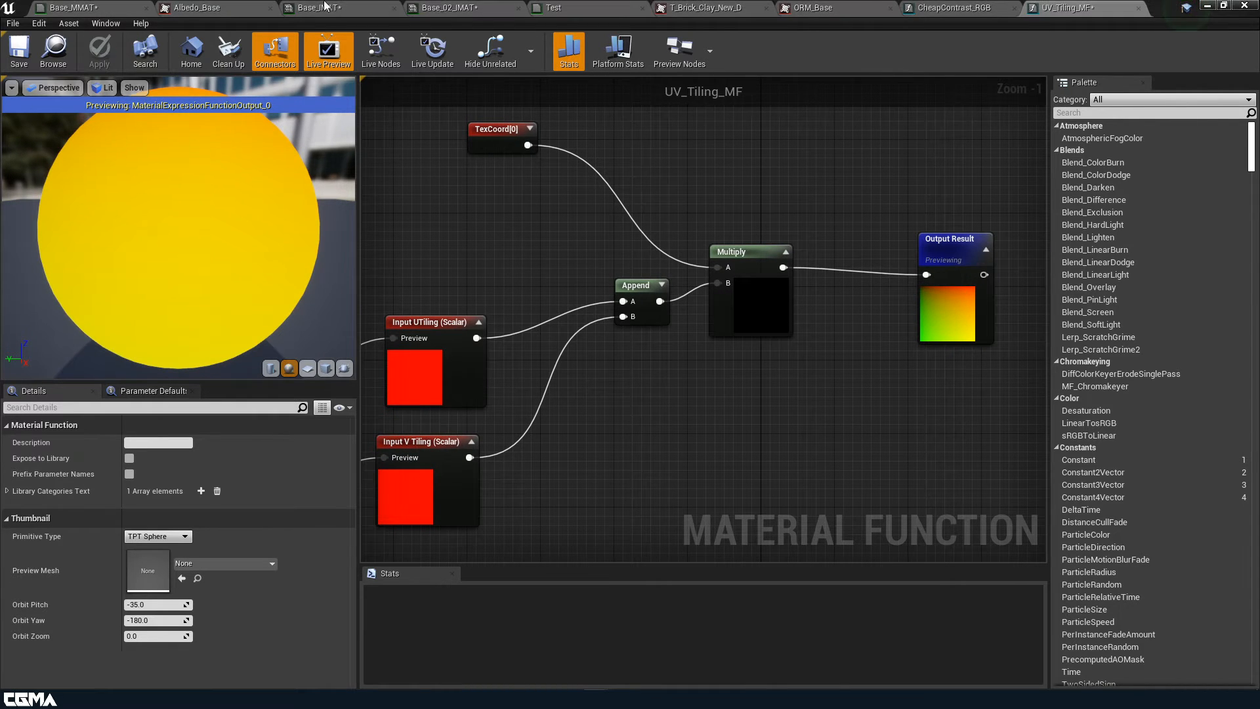
# In Base_MMAT, duplicate the Tiling parameter and rename the copy V Tiling
pyautogui.click(65, 8)
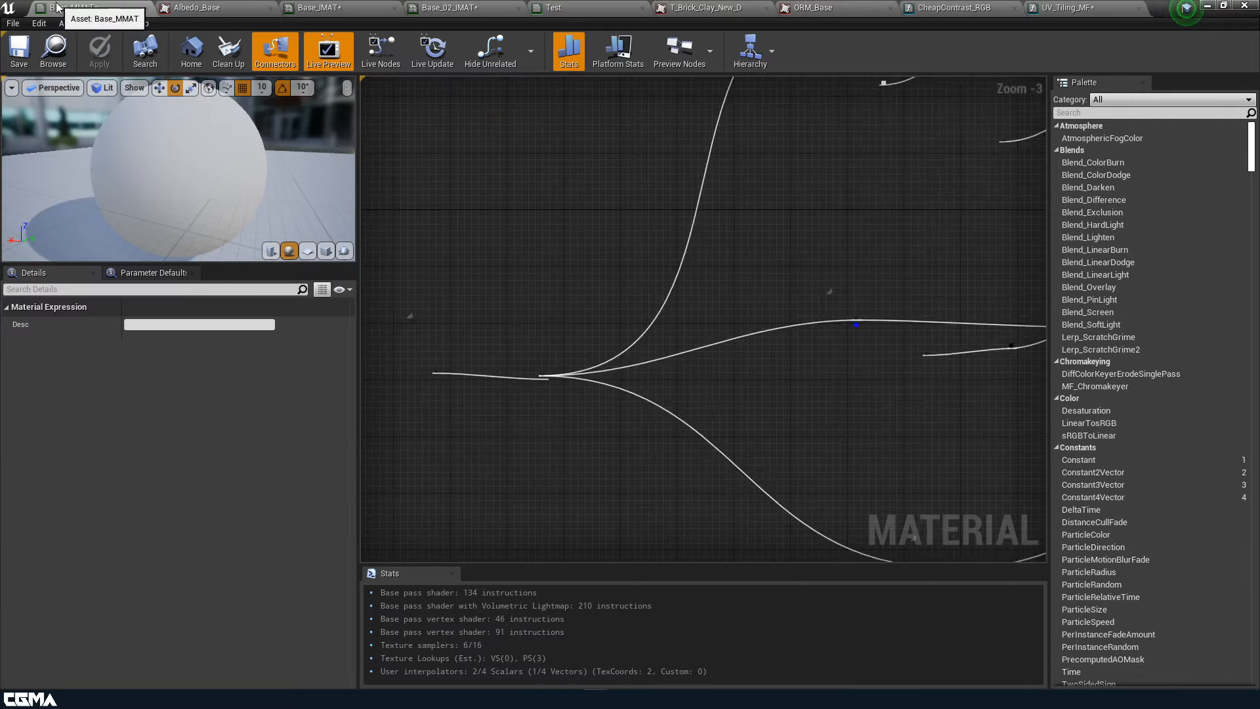
pyautogui.scroll(3, 570, 269)
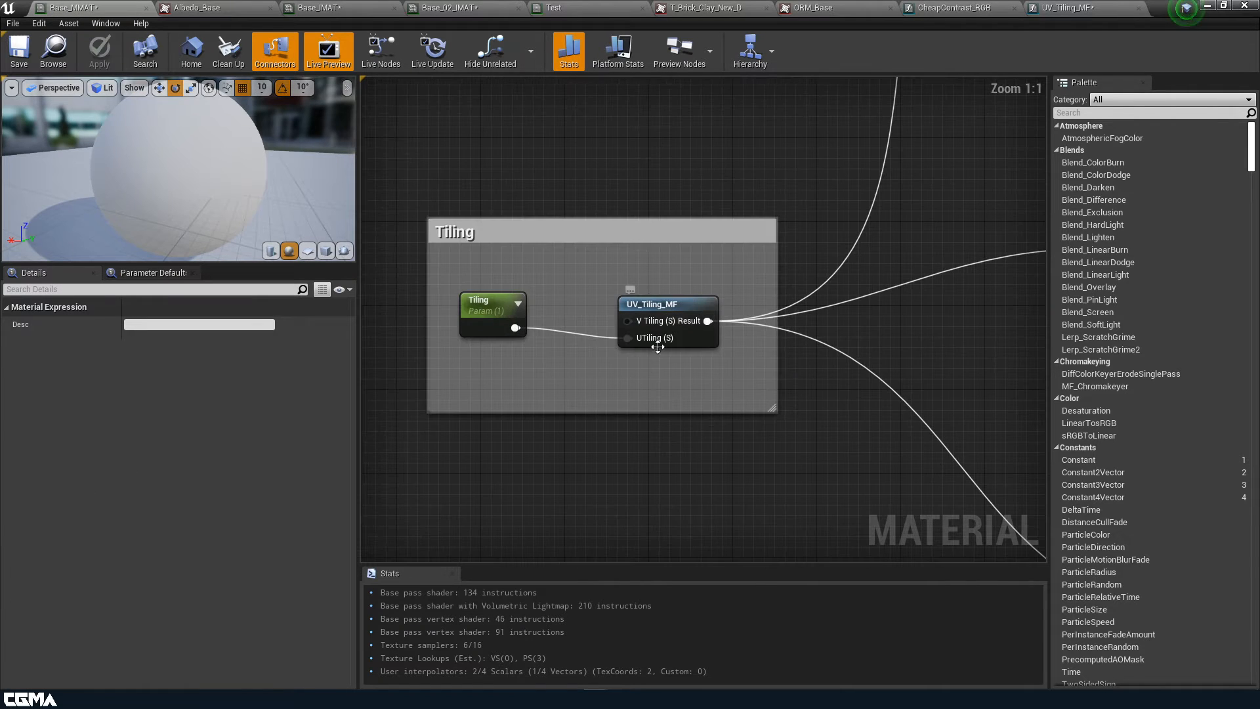
pyautogui.moveTo(487, 310); pyautogui.dragTo(487, 356)
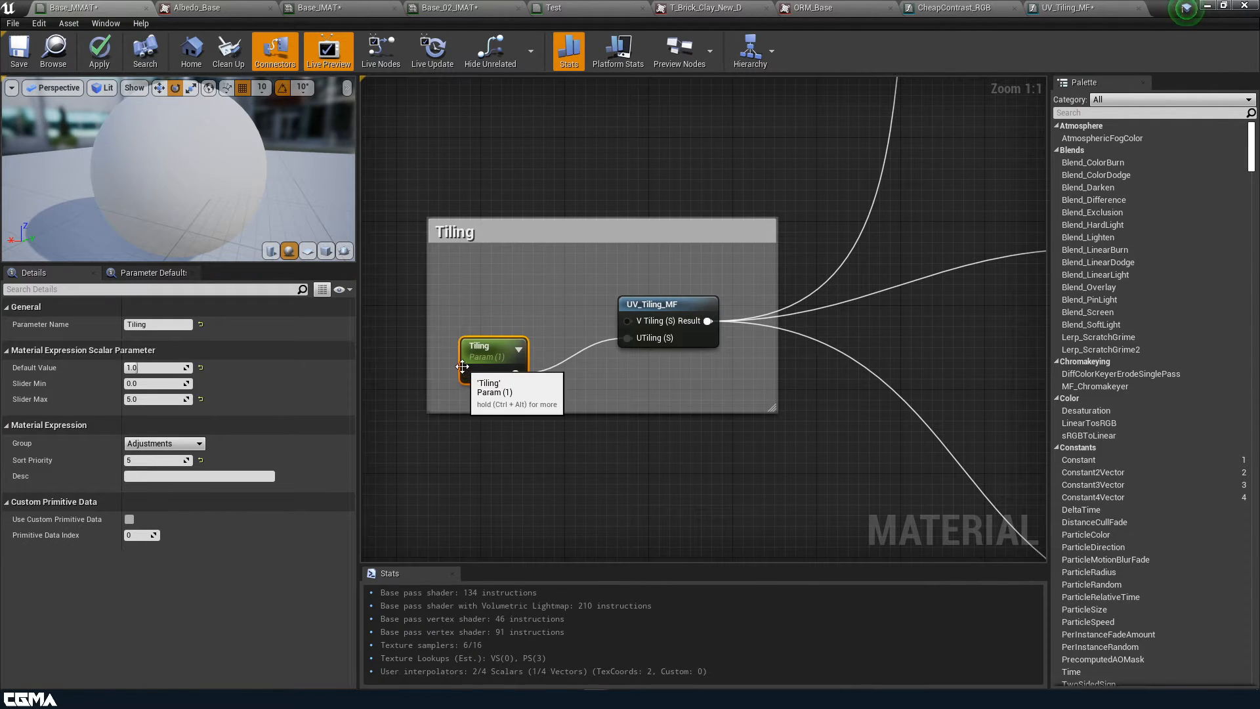
pyautogui.hotkey('ctrl', 'w')
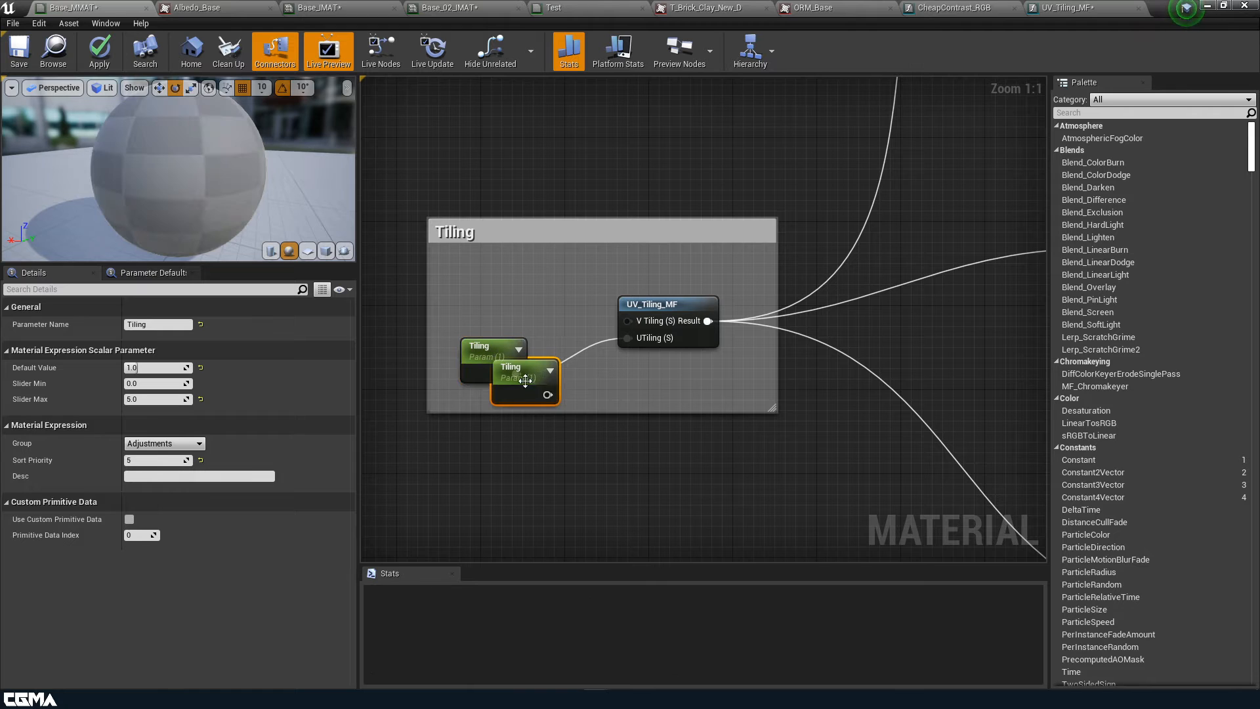
pyautogui.moveTo(520, 379); pyautogui.dragTo(490, 306)
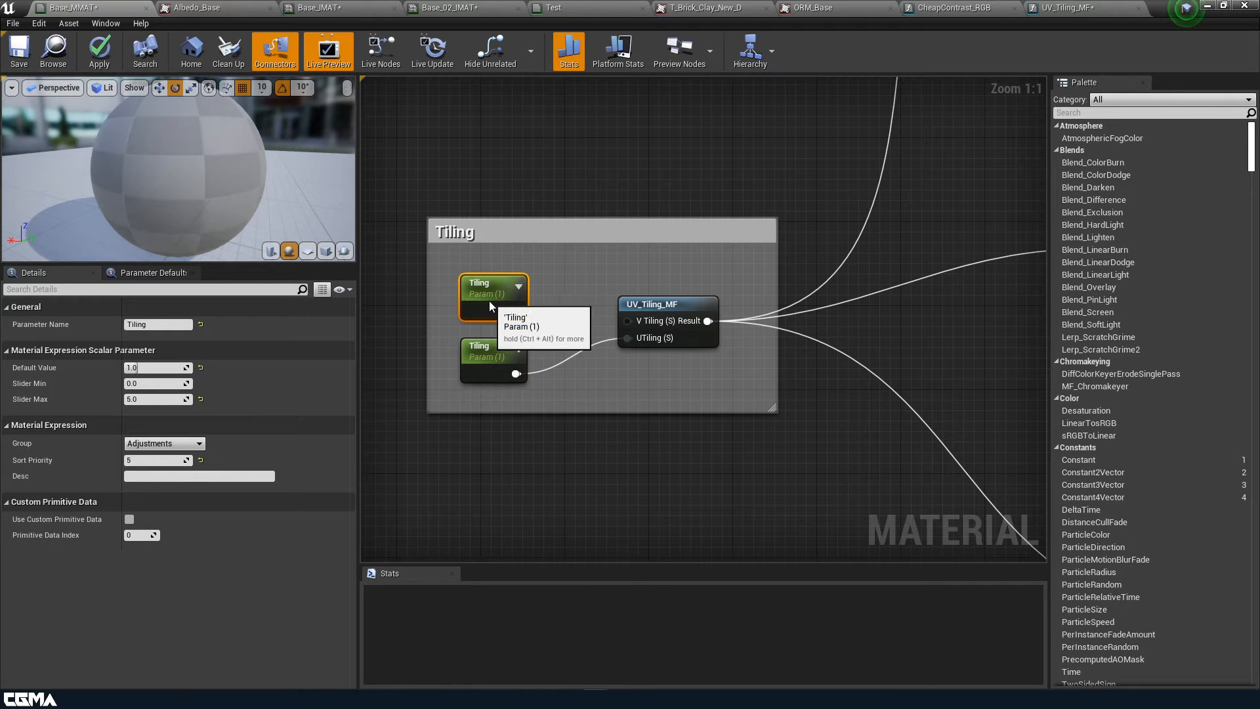
pyautogui.click(148, 325)
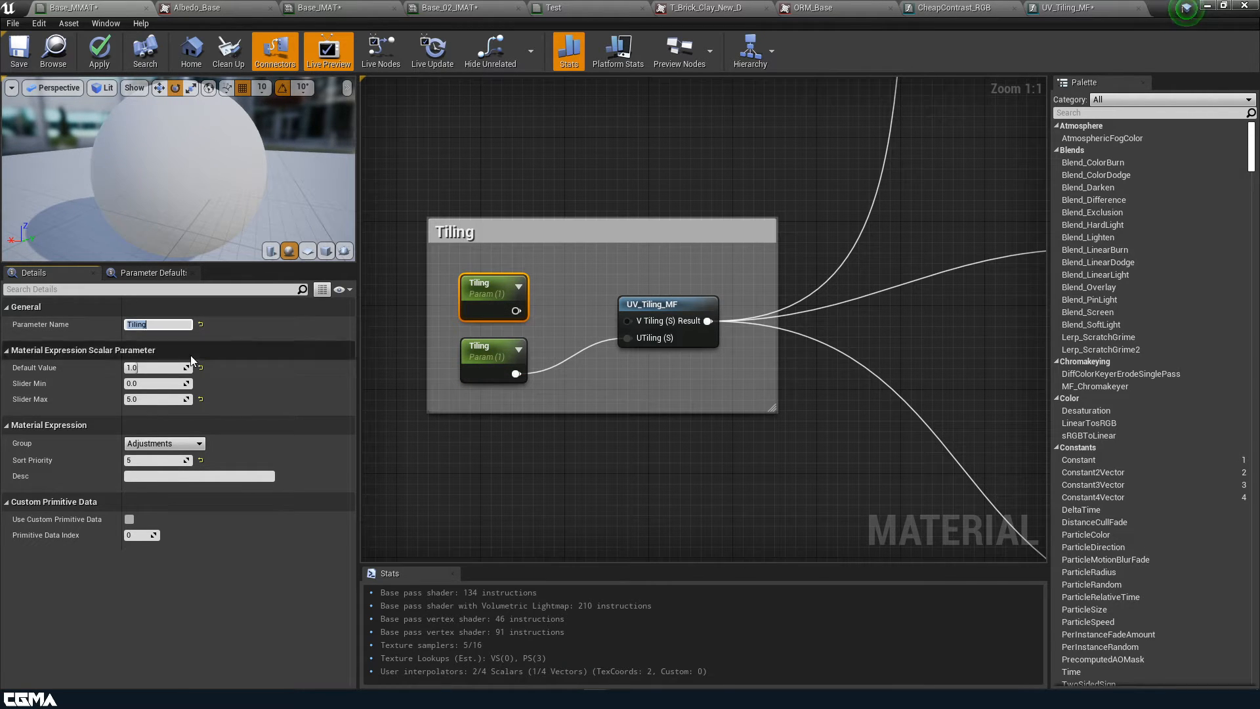
pyautogui.click(126, 325)
pyautogui.write('V')
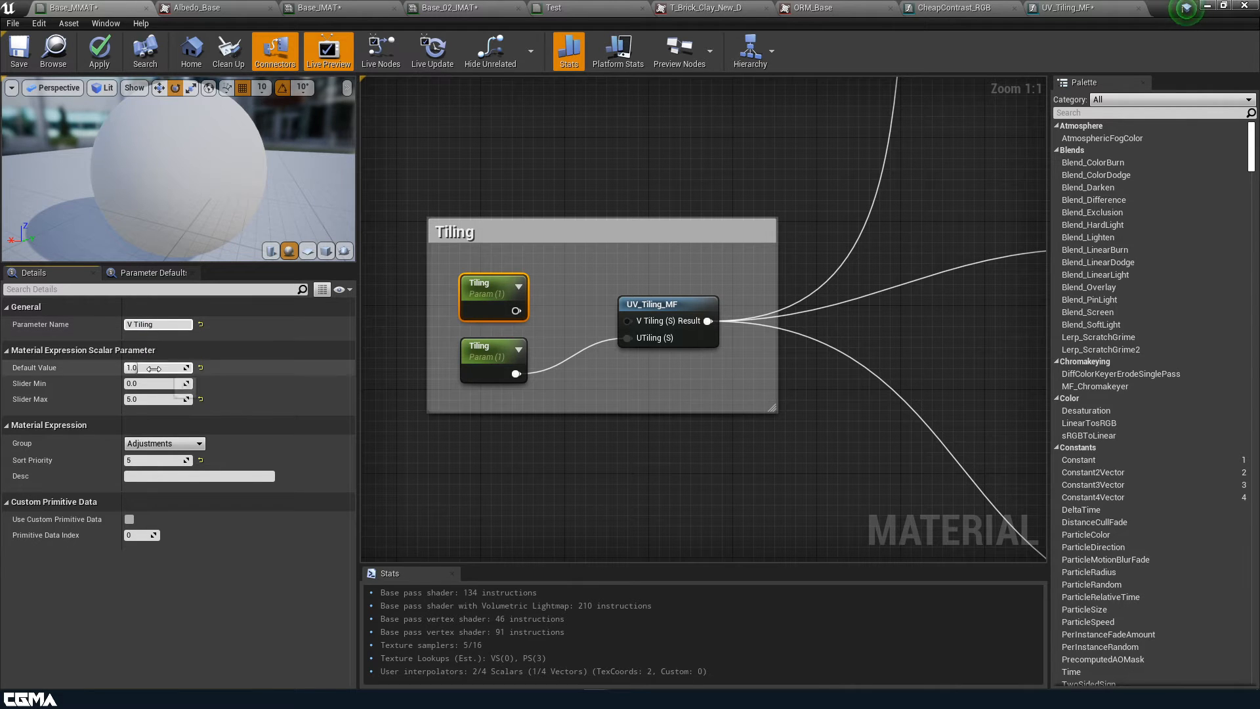
pyautogui.click(493, 361)
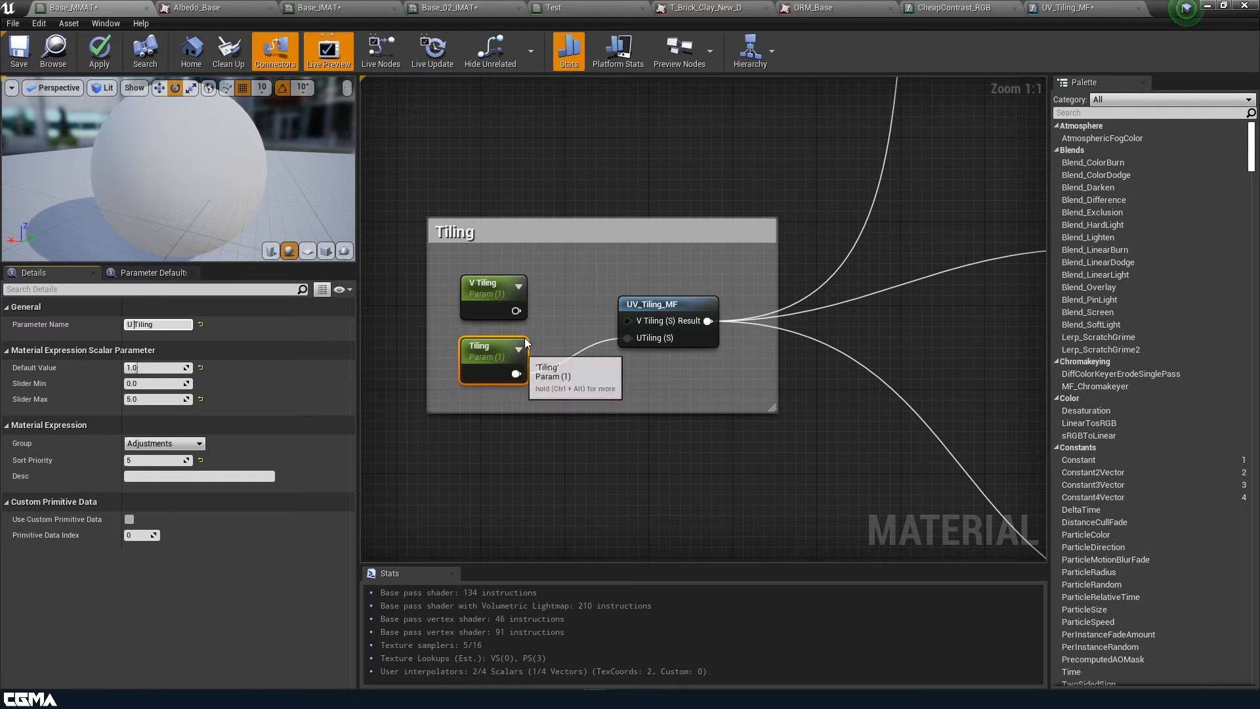
# Wire V Tiling to UV_Tiling_MF's V Tiling input, then apply and save Base_MMAT
pyautogui.moveTo(516, 311); pyautogui.dragTo(628, 321)
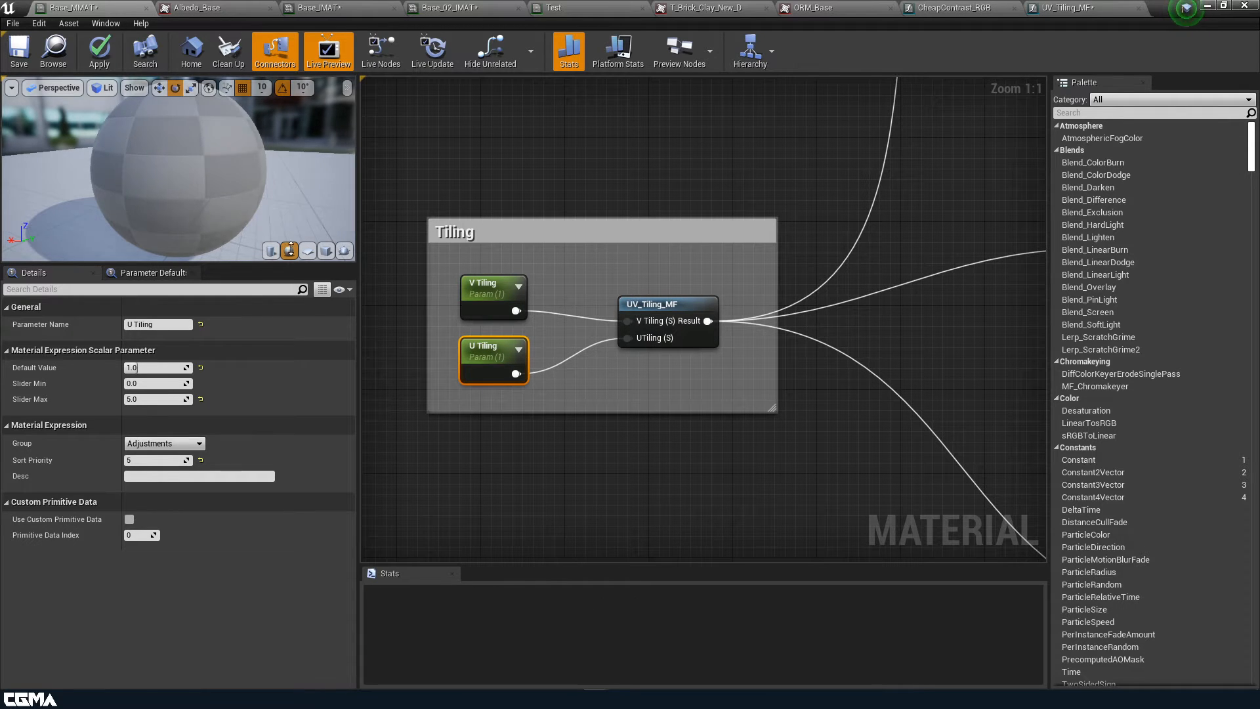
pyautogui.click(102, 68)
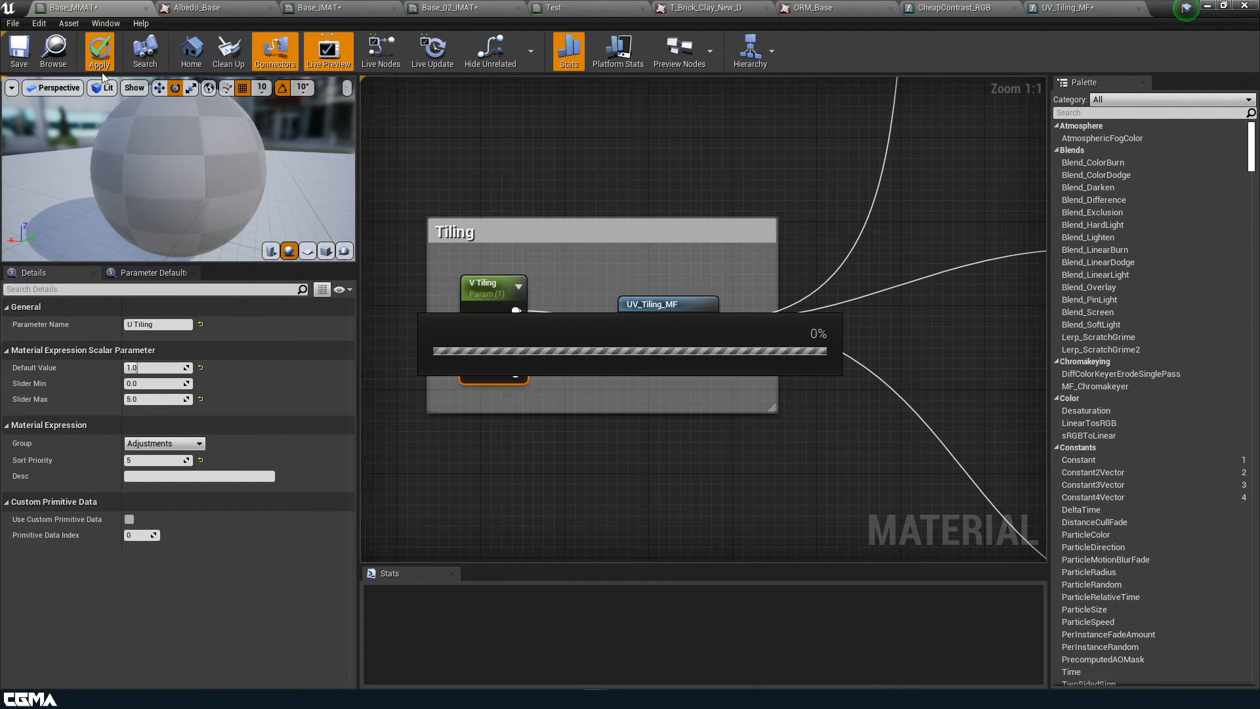
pyautogui.click(21, 52)
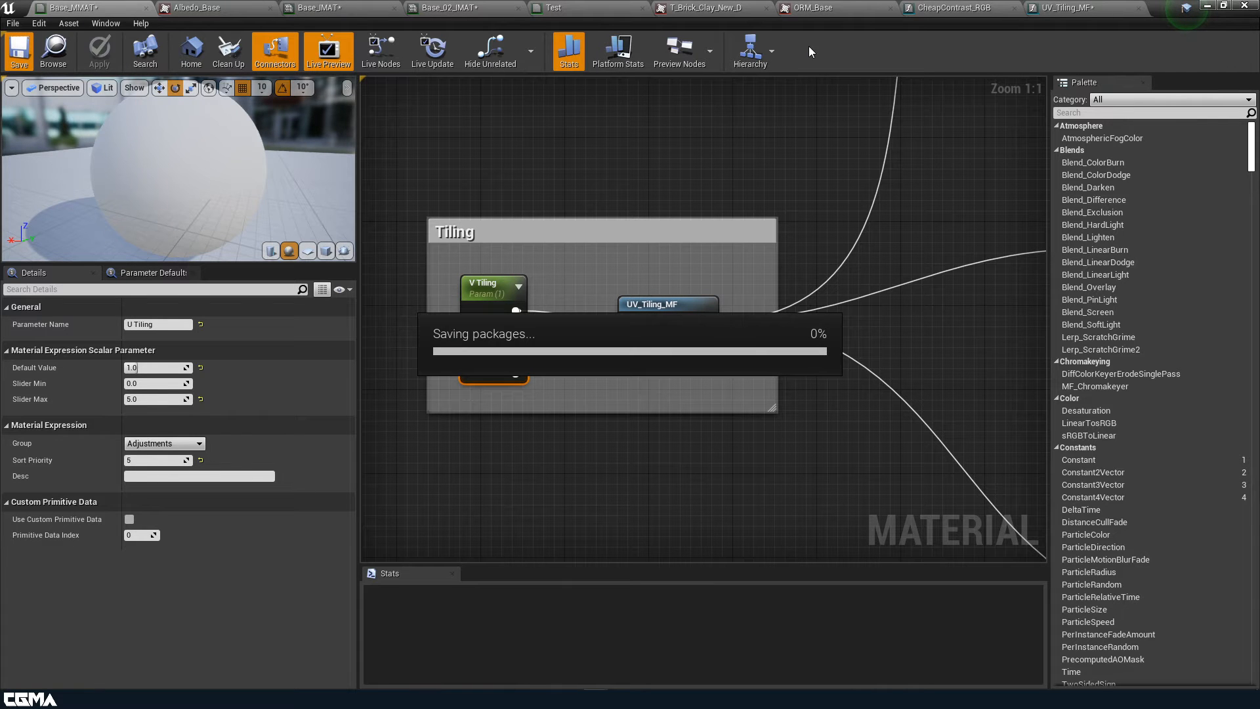
# Save UV_Tiling_MF, then enable Base_IMAT's V Tiling override and preview it on a cube
pyautogui.click(1069, 8)
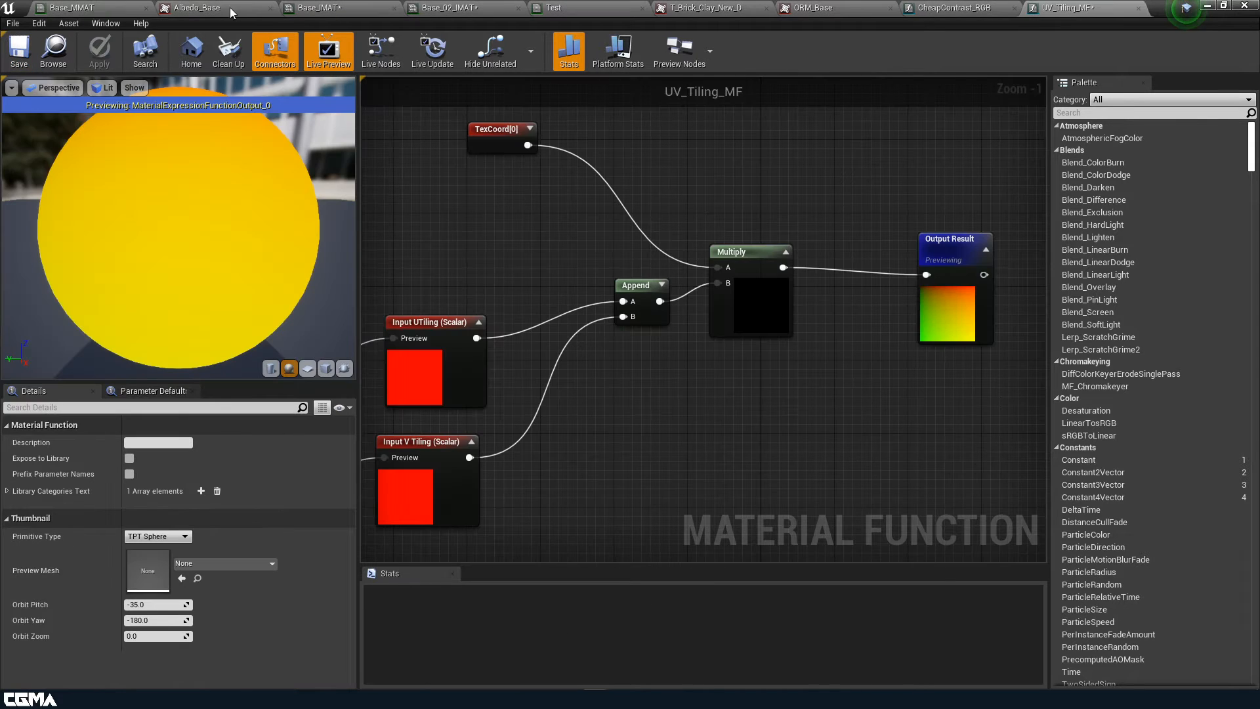
pyautogui.click(15, 51)
pyautogui.click(341, 8)
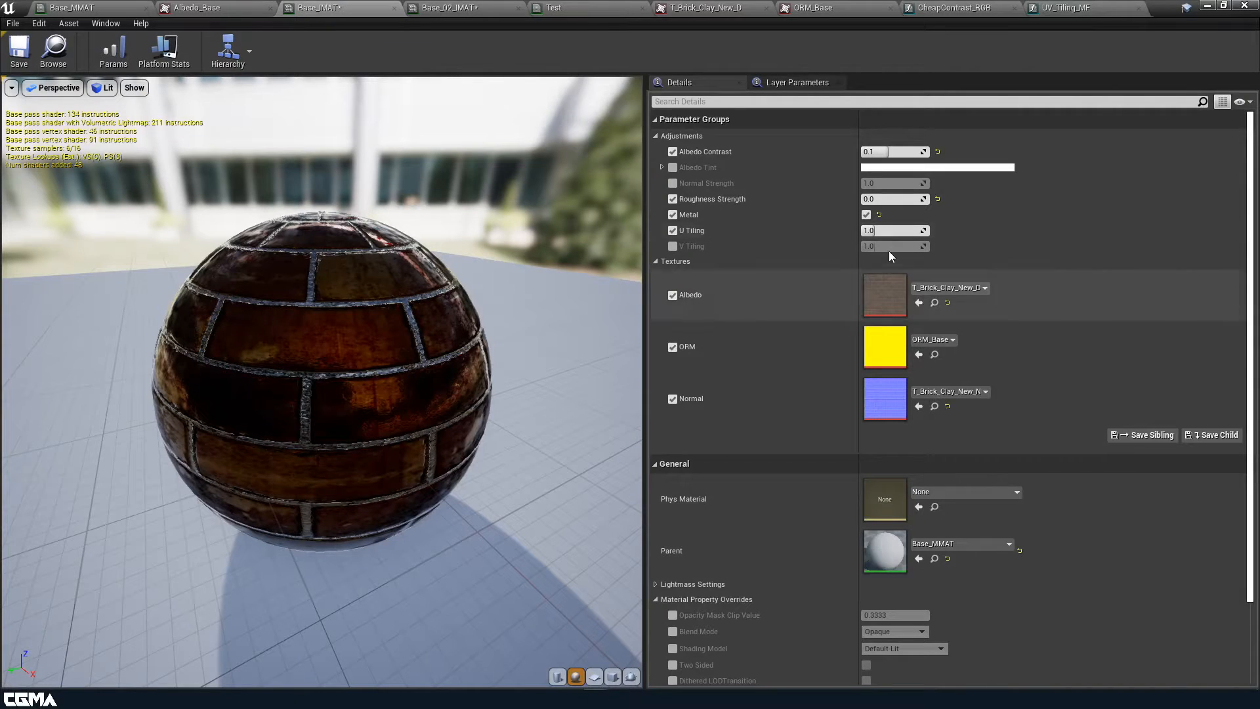
pyautogui.click(673, 246)
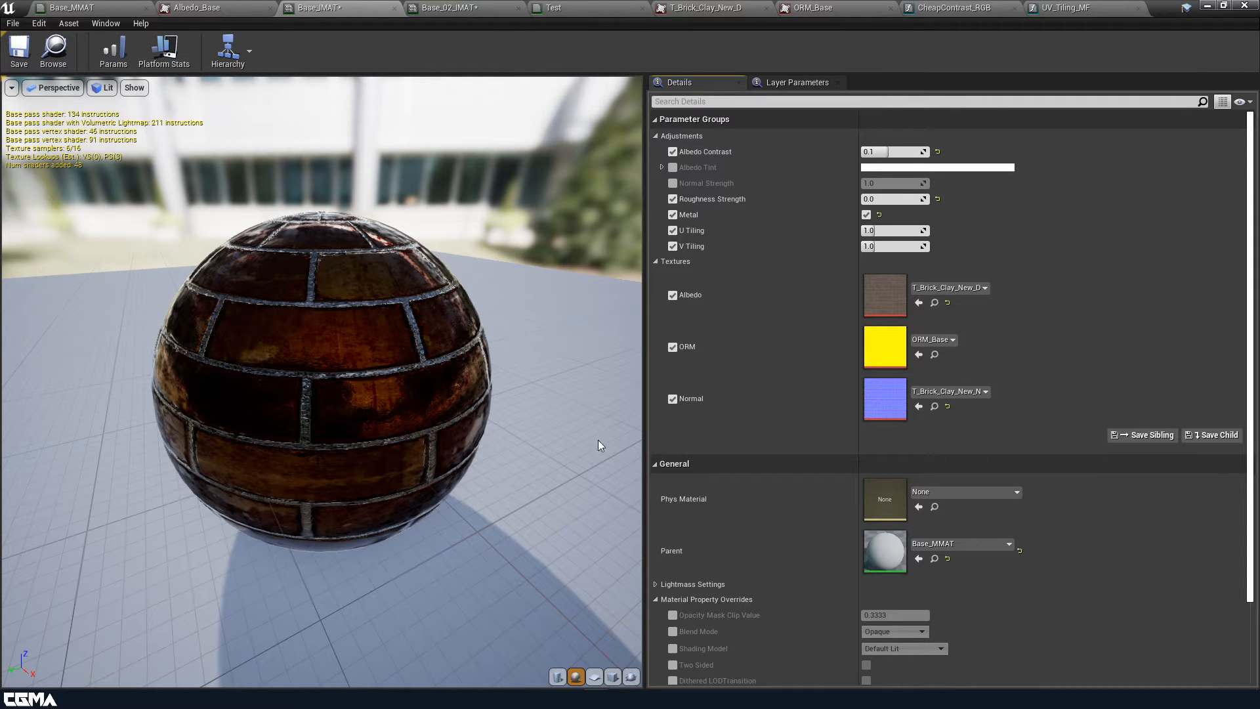
pyautogui.click(613, 676)
pyautogui.moveTo(343, 444)
pyautogui.mouseDown()
pyautogui.moveTo(367, 496)
pyautogui.moveTo(315, 552)
pyautogui.moveTo(341, 444)
pyautogui.mouseUp()
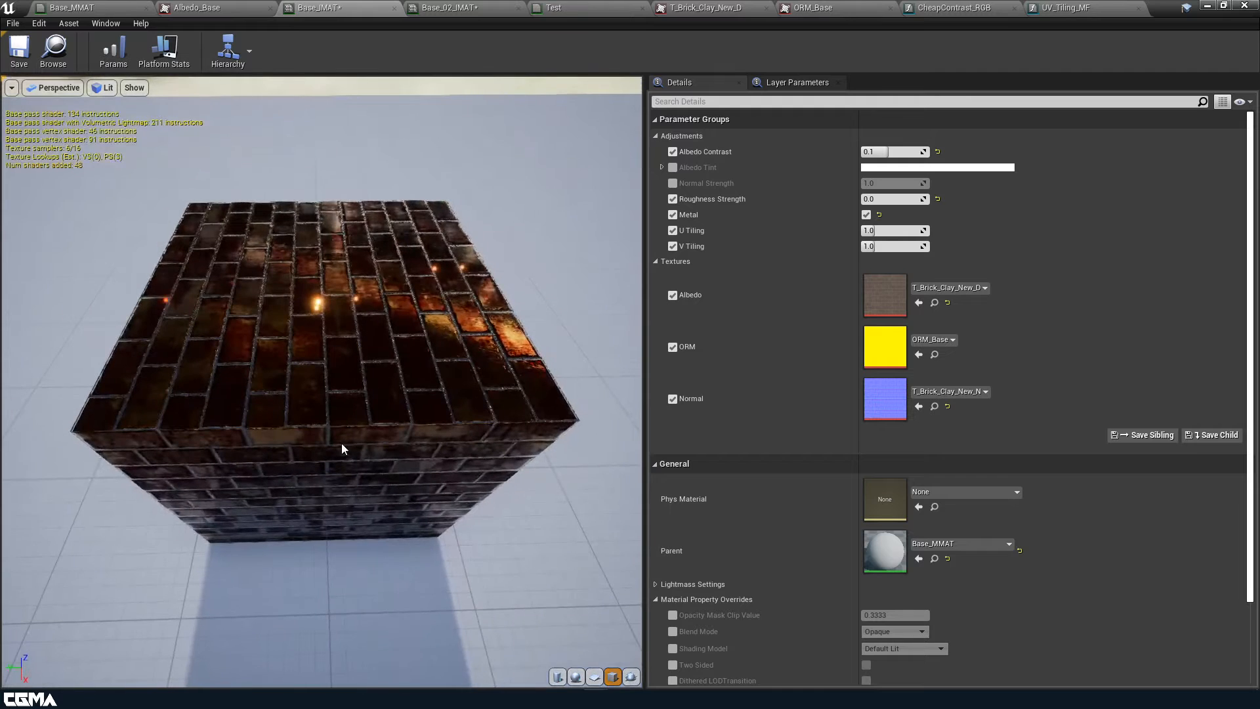
# Set U Tiling to 2 and V Tiling to 5.0, orbiting the cube to check the bricks
pyautogui.write('2')
pyautogui.click(899, 247)
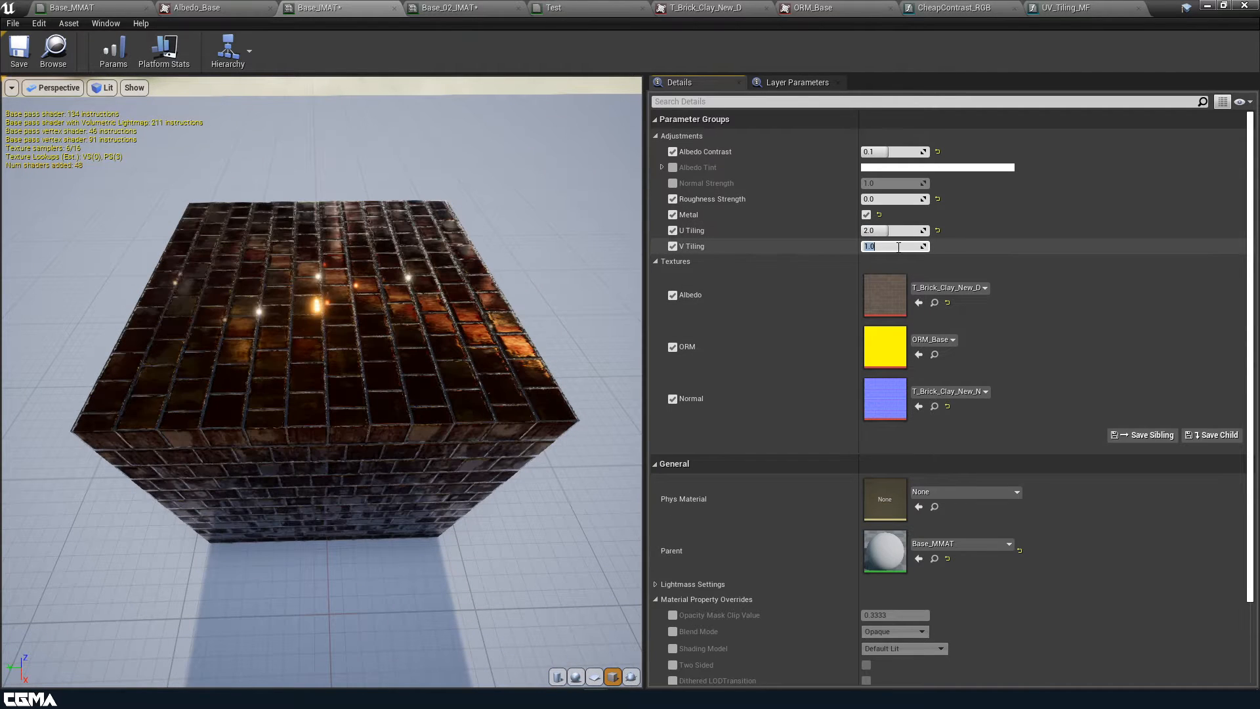
pyautogui.press('Return')
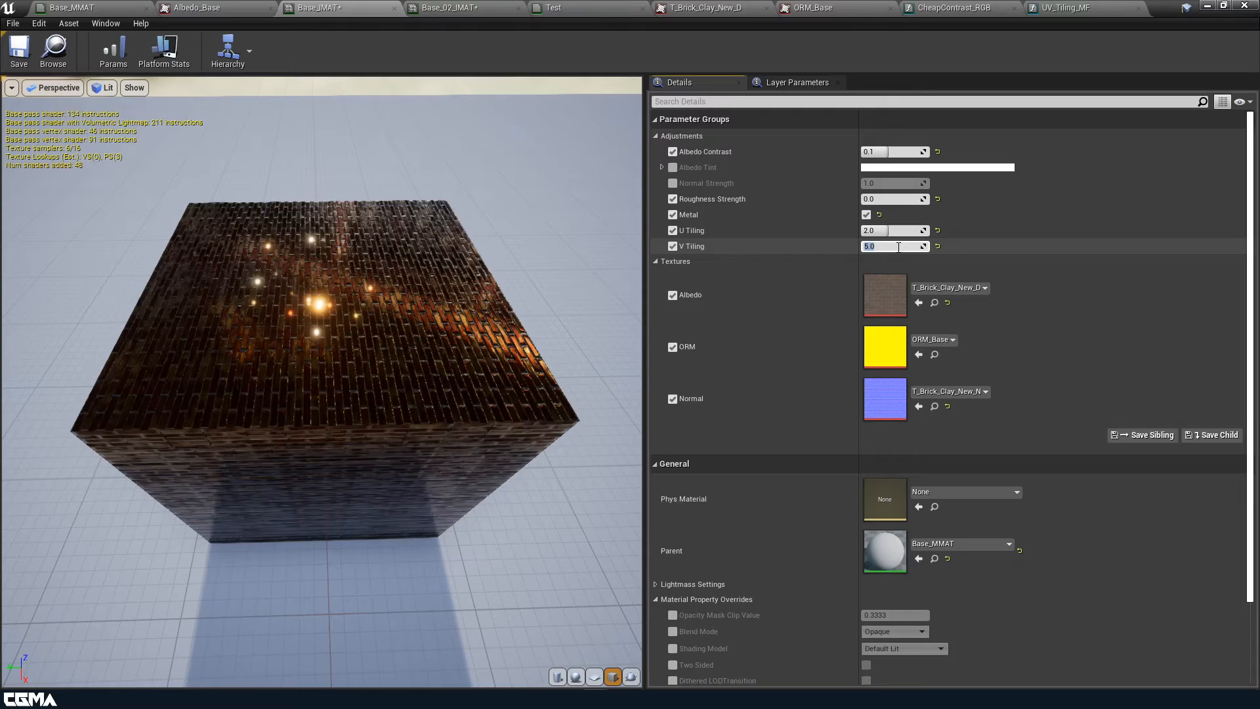
pyautogui.moveTo(515, 253); pyautogui.dragTo(590, 256)
pyautogui.moveTo(372, 317); pyautogui.dragTo(302, 347)
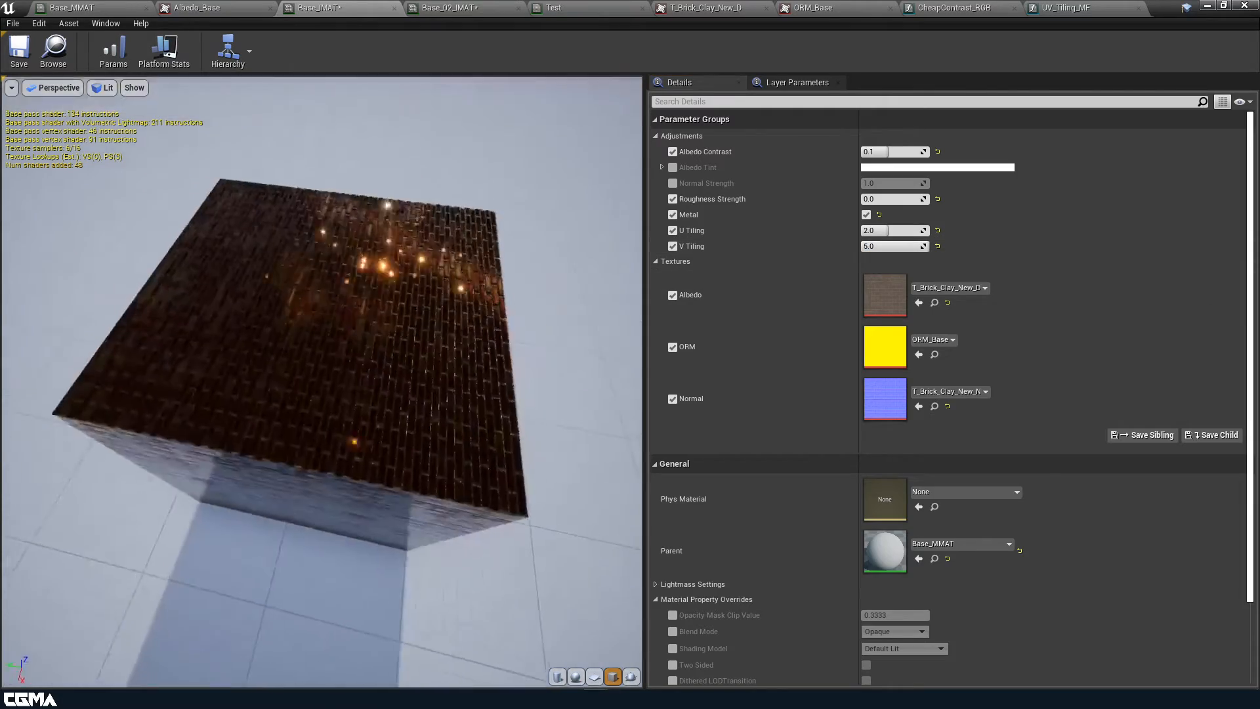
pyautogui.scroll(8, 372, 317)
pyautogui.moveTo(373, 317); pyautogui.dragTo(439, 282)
pyautogui.moveTo(396, 386); pyautogui.dragTo(285, 417)
pyautogui.scroll(-8, 396, 386)
# Orbit the preview cube to inspect the brick tiling on its top face
pyautogui.moveTo(396, 385); pyautogui.dragTo(368, 387)
pyautogui.moveTo(445, 387); pyautogui.dragTo(358, 321)
pyautogui.moveTo(300, 278); pyautogui.dragTo(315, 328)
# Return to the Base_MMAT graph and frame its Tiling, Albedo and Normal groups
pyautogui.click(1065, 8)
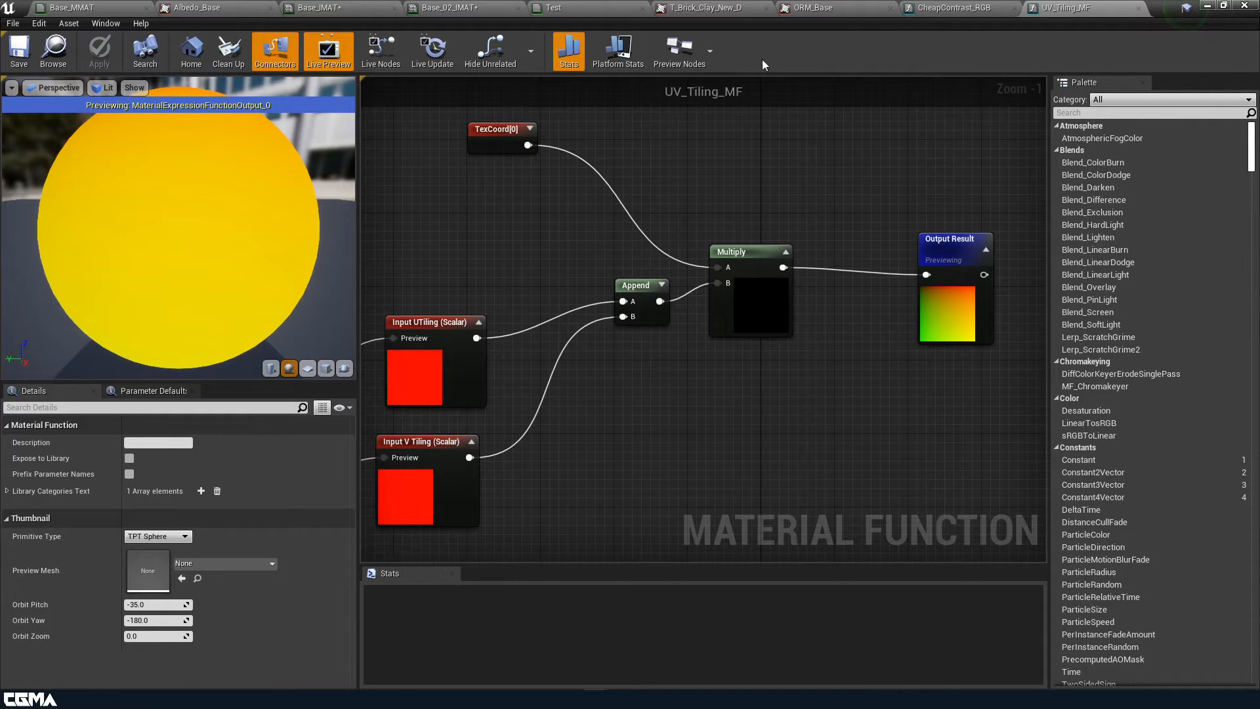
pyautogui.click(92, 7)
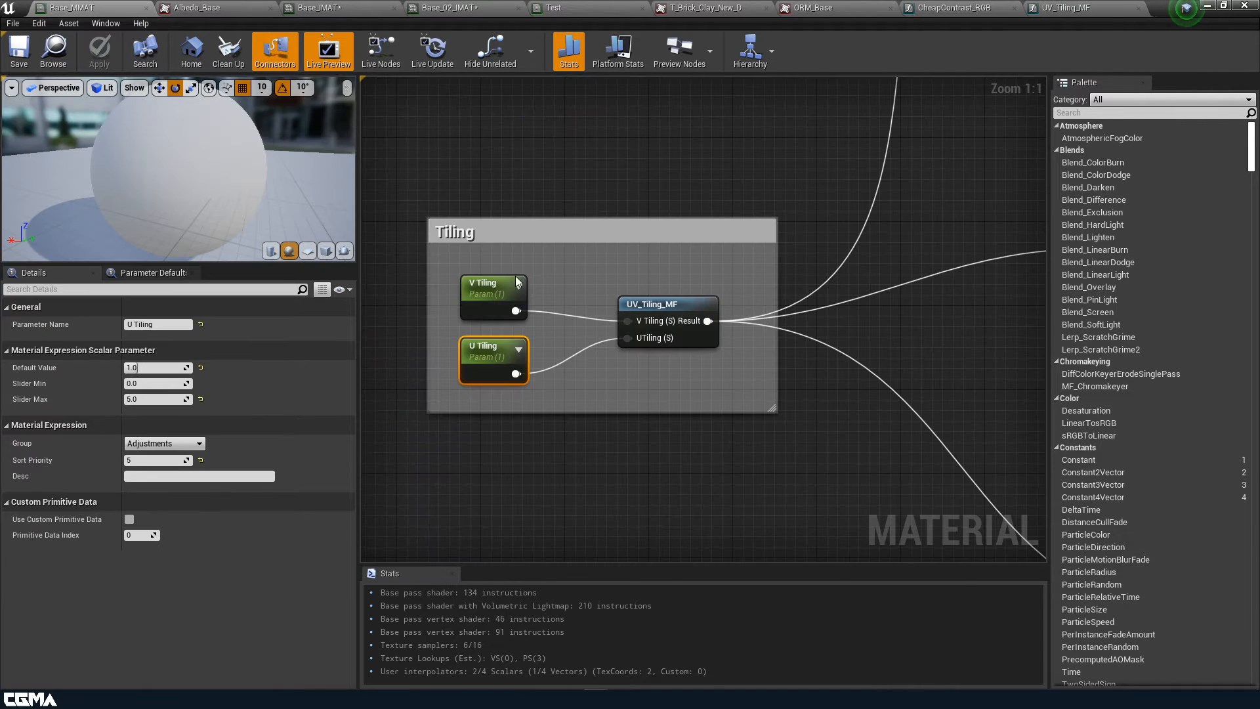
pyautogui.scroll(-5, 706, 492)
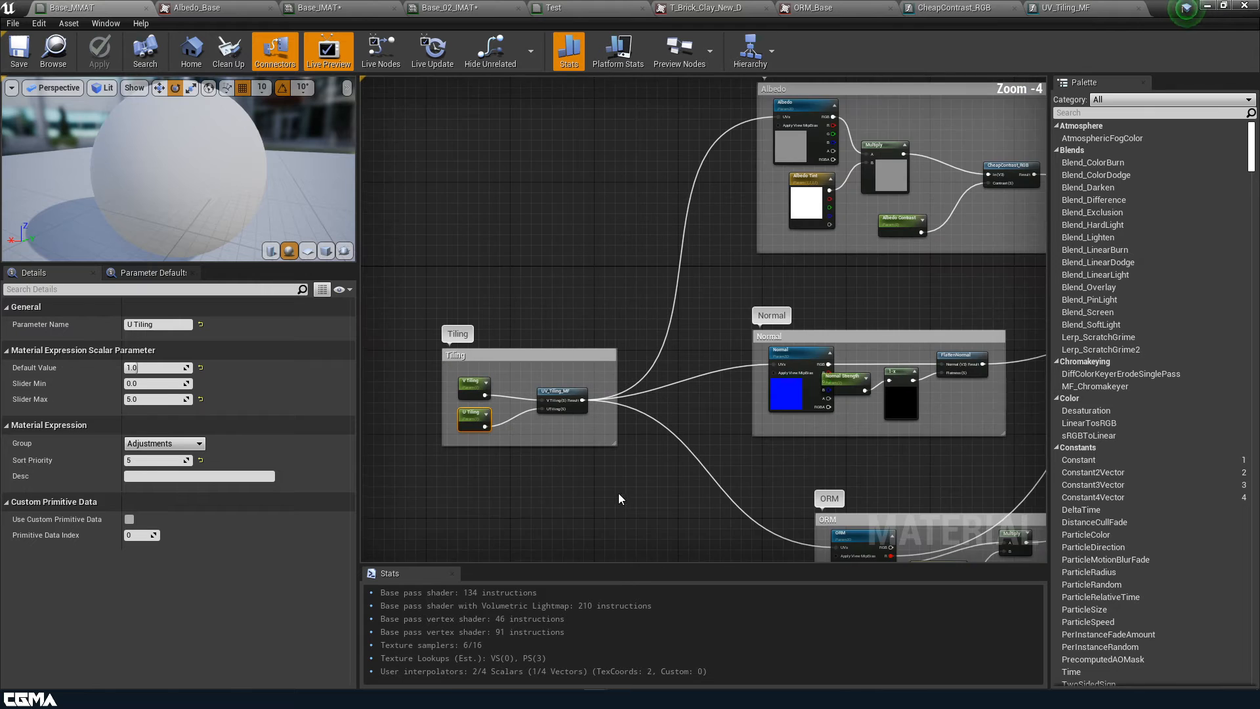
pyautogui.moveTo(676, 430); pyautogui.dragTo(569, 400, button='right')
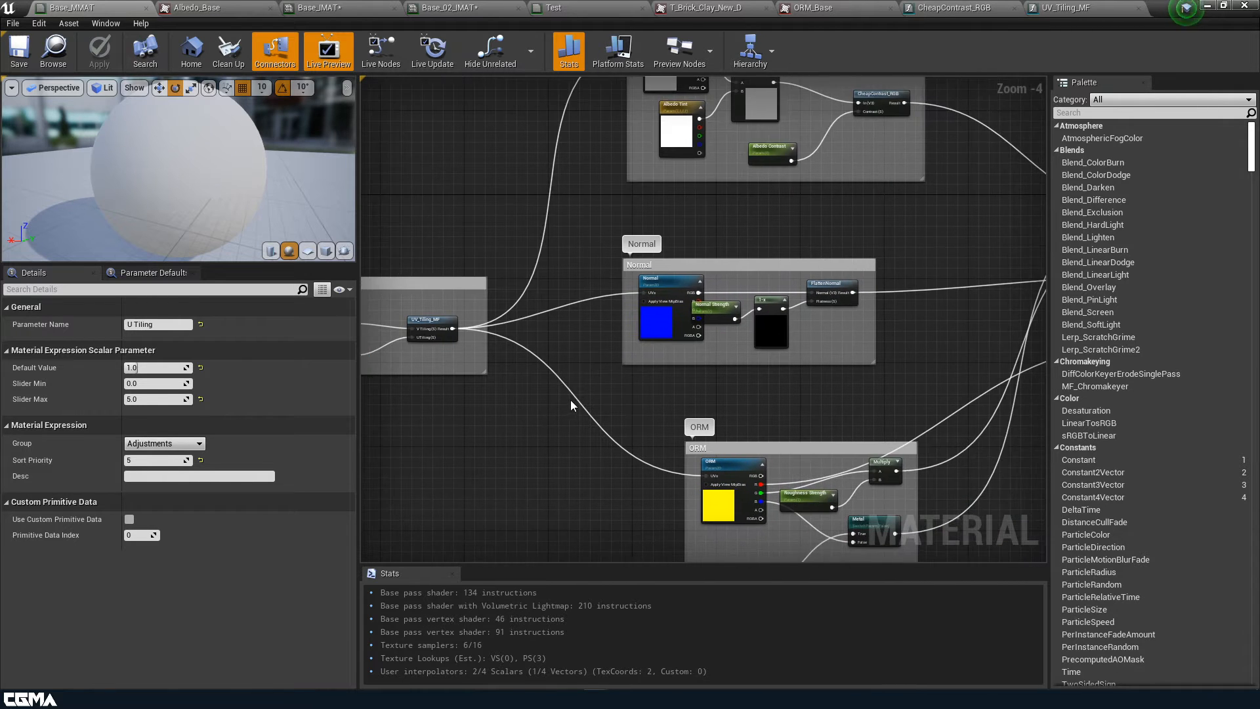
pyautogui.scroll(-1, 569, 400)
pyautogui.moveTo(646, 361); pyautogui.dragTo(766, 446, button='right')
pyautogui.scroll(4, 602, 449)
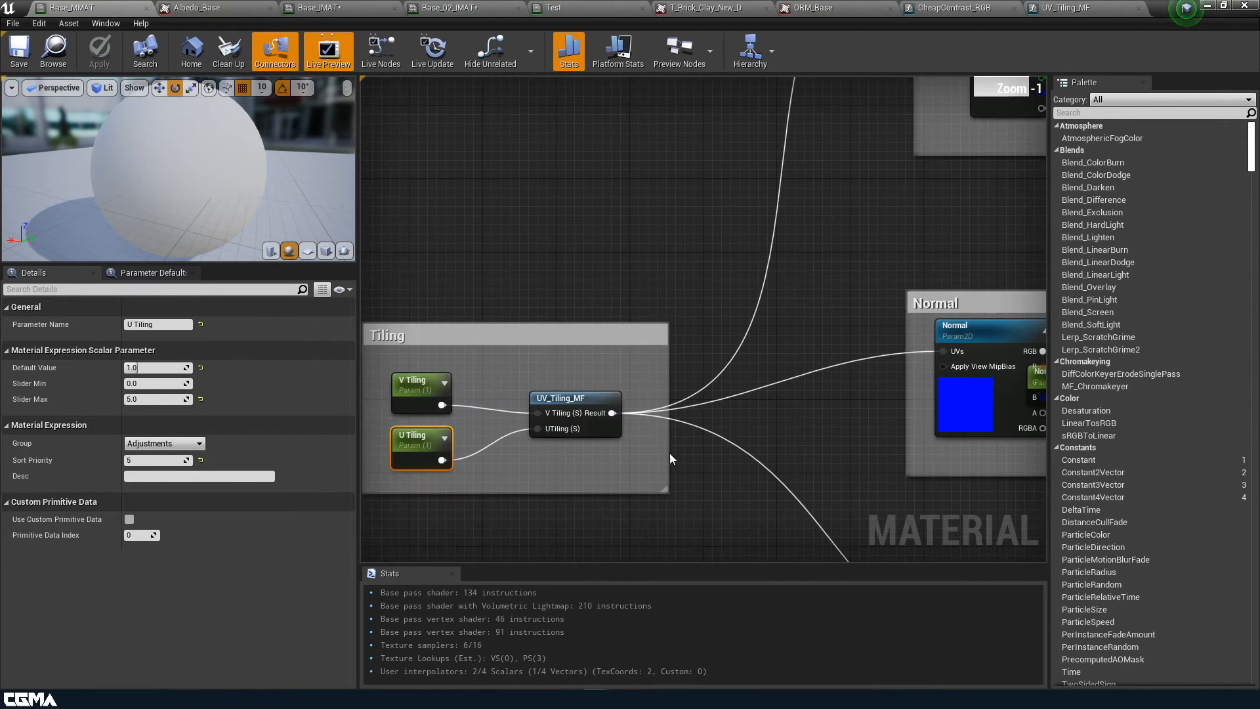
pyautogui.moveTo(874, 254); pyautogui.dragTo(692, 387, button='right')
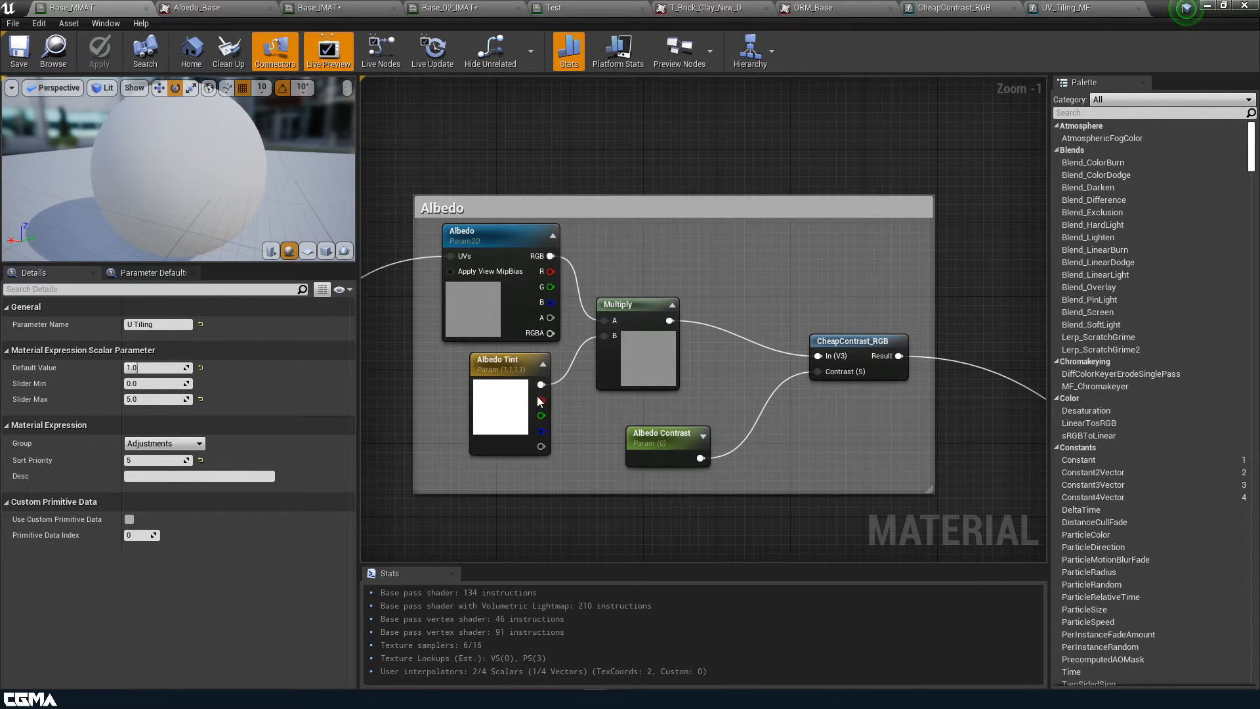
# Place Multiply and CheapContrast_RGB side by side, shift Albedo Contrast down-left, and enlarge the Albedo comment
pyautogui.moveTo(647, 357); pyautogui.dragTo(787, 293)
pyautogui.moveTo(873, 340); pyautogui.dragTo(890, 266)
pyautogui.moveTo(682, 426); pyautogui.dragTo(636, 435)
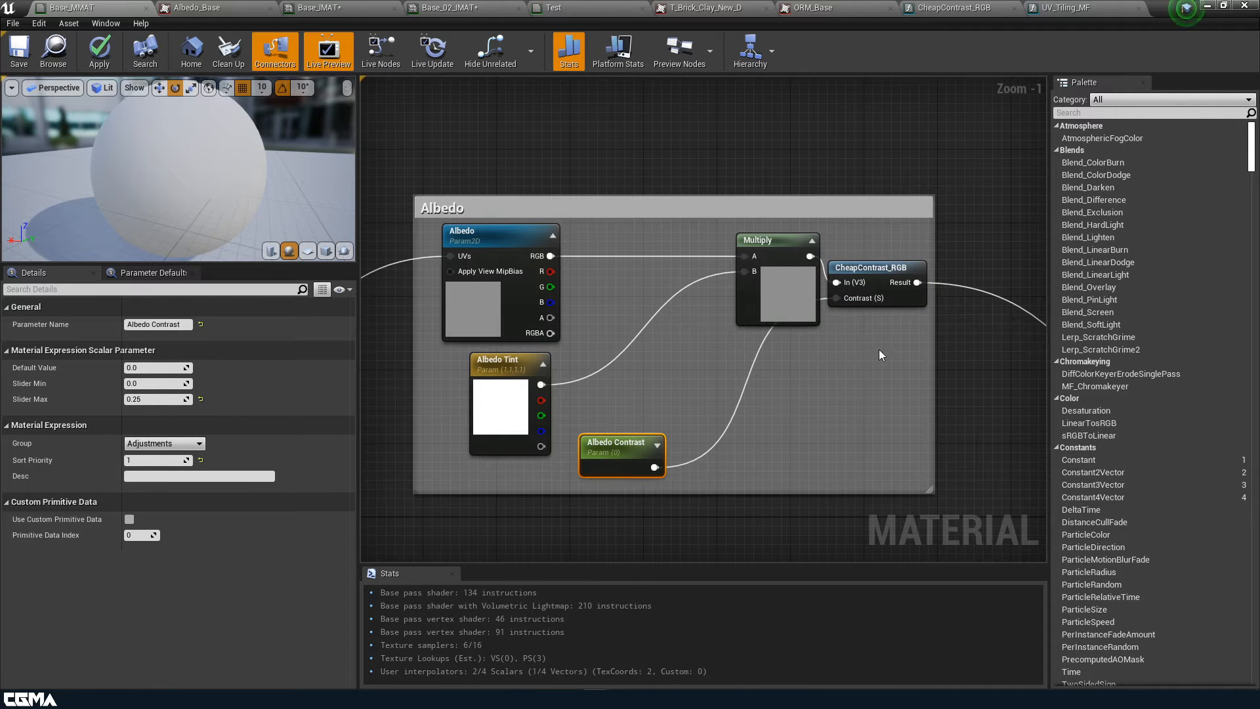
pyautogui.moveTo(894, 398); pyautogui.dragTo(831, 363, button='right')
pyautogui.moveTo(823, 309); pyautogui.dragTo(629, 247)
pyautogui.click(725, 233)
pyautogui.moveTo(733, 249); pyautogui.dragTo(807, 248)
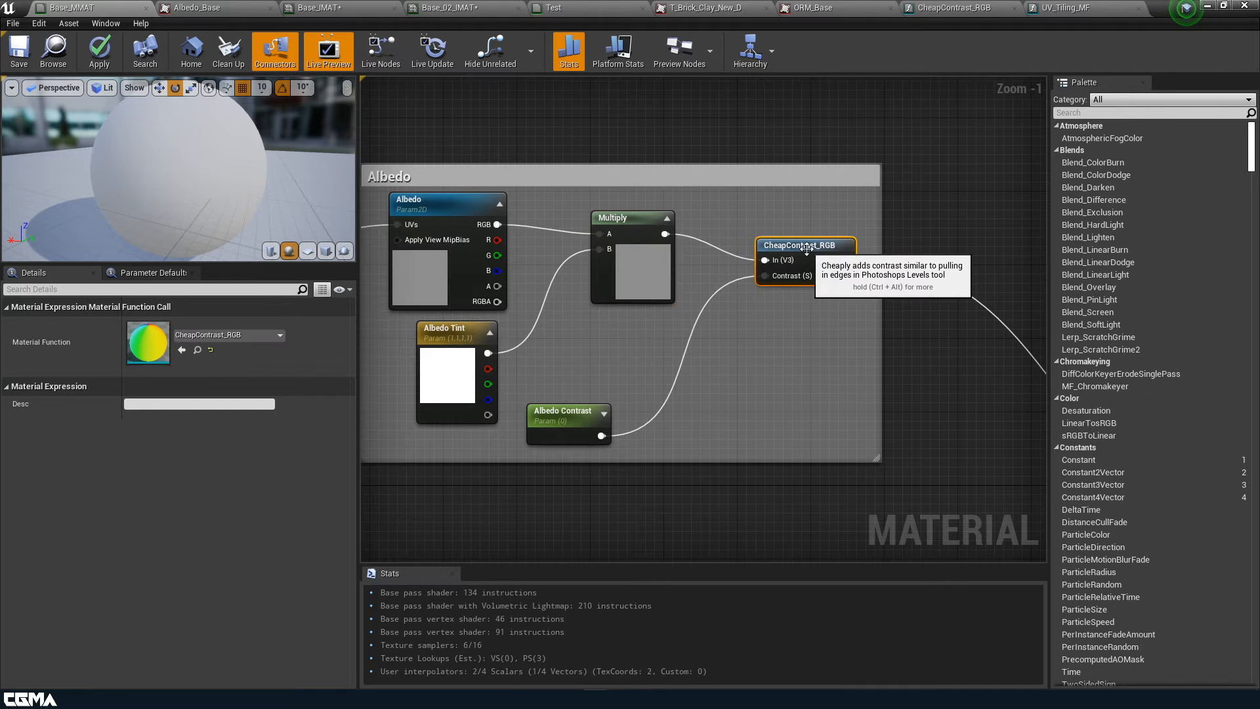
pyautogui.moveTo(637, 245); pyautogui.dragTo(591, 255)
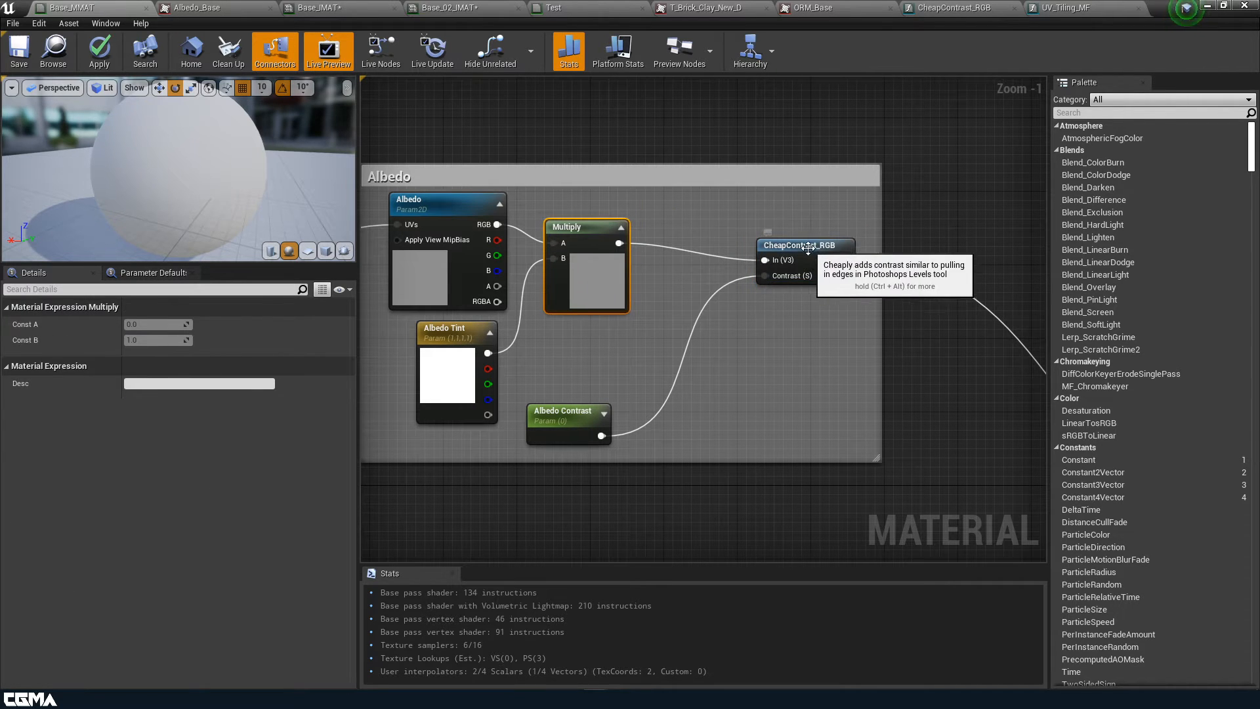
pyautogui.moveTo(808, 248); pyautogui.dragTo(741, 248)
pyautogui.moveTo(794, 393); pyautogui.dragTo(705, 368, button='right')
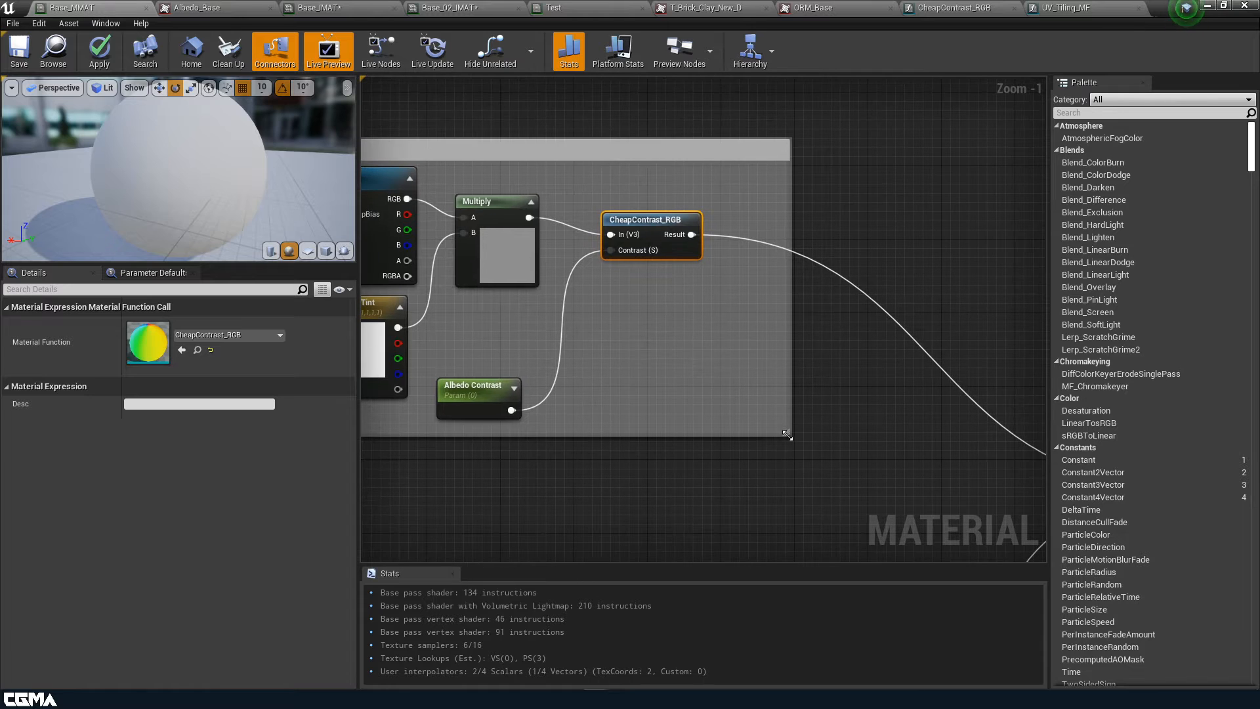
pyautogui.moveTo(788, 435); pyautogui.dragTo(955, 492)
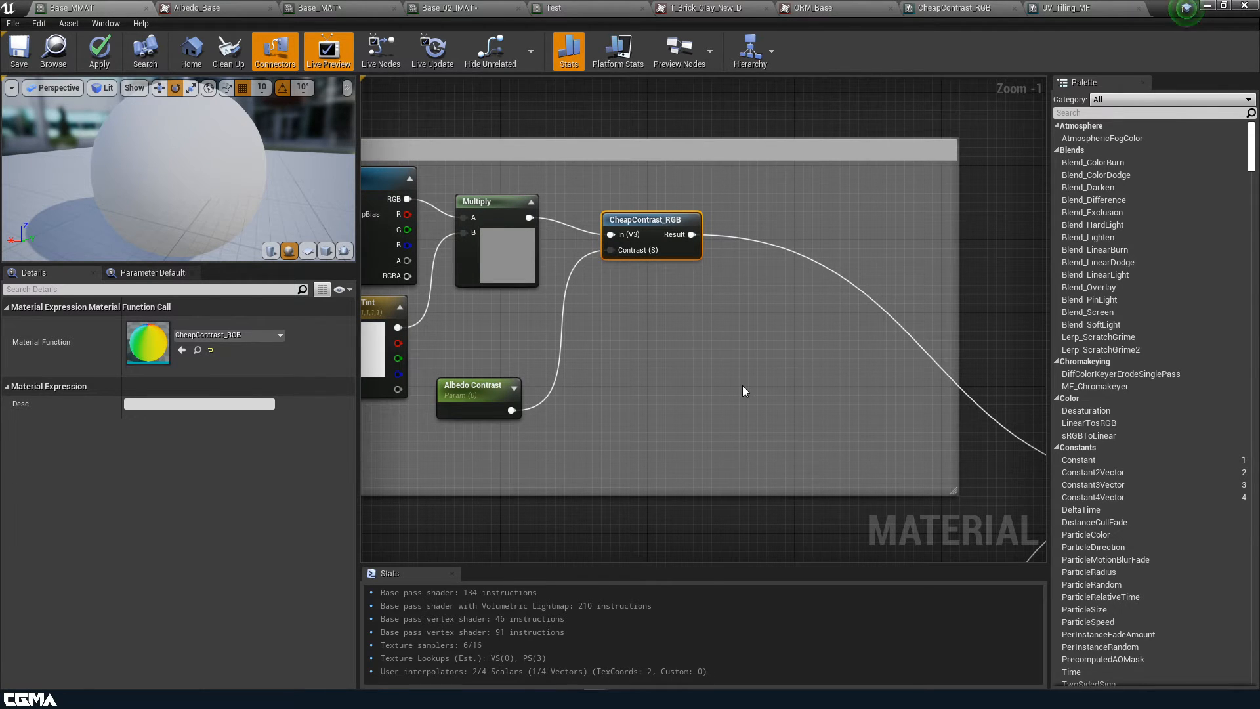
# Select the six nodes in Base_MMAT's Albedo group, then bring up the AlbedoAdjustments_MF function graph
pyautogui.scroll(-3, 683, 436)
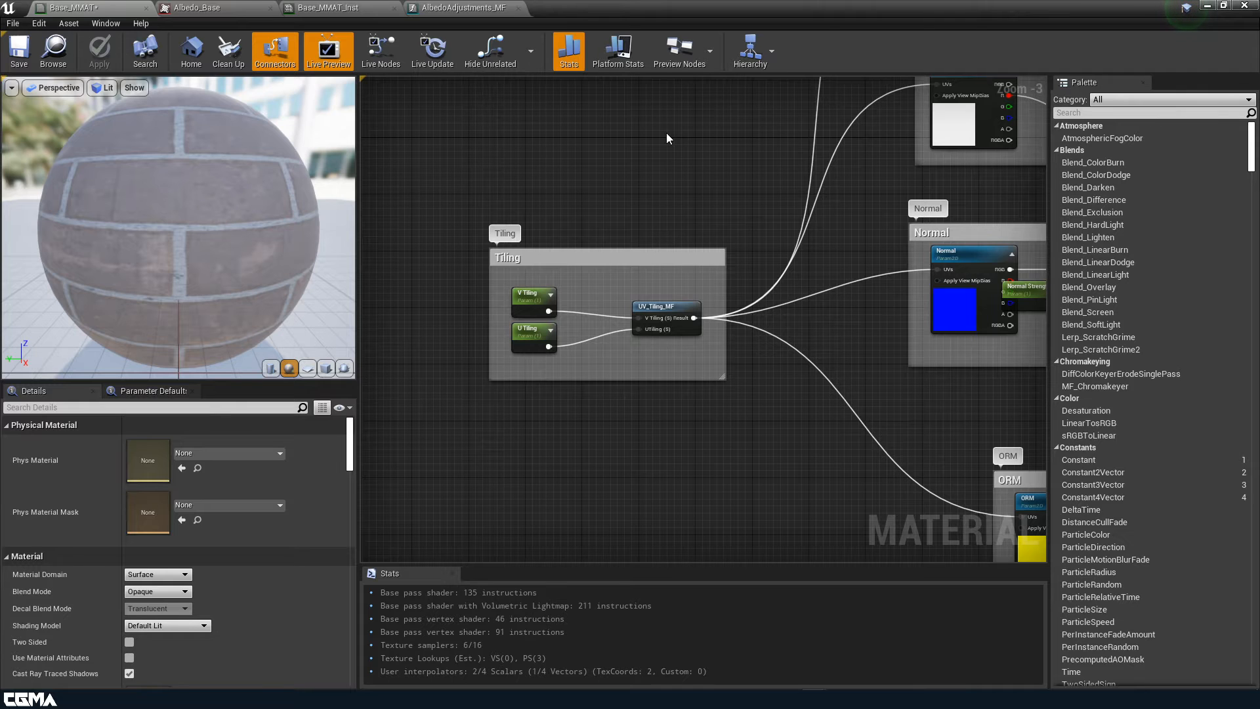
pyautogui.moveTo(894, 160); pyautogui.dragTo(419, 307, button='right')
pyautogui.moveTo(804, 239); pyautogui.dragTo(716, 365, button='right')
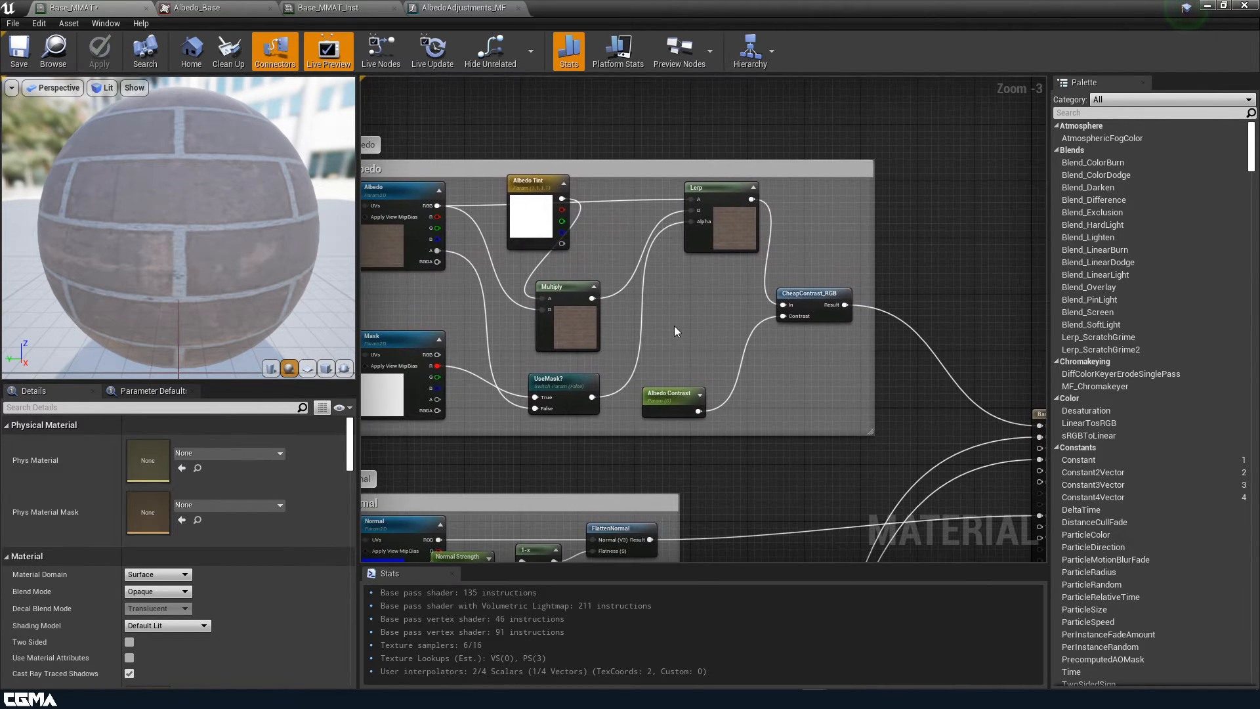
pyautogui.moveTo(817, 426); pyautogui.dragTo(499, 186)
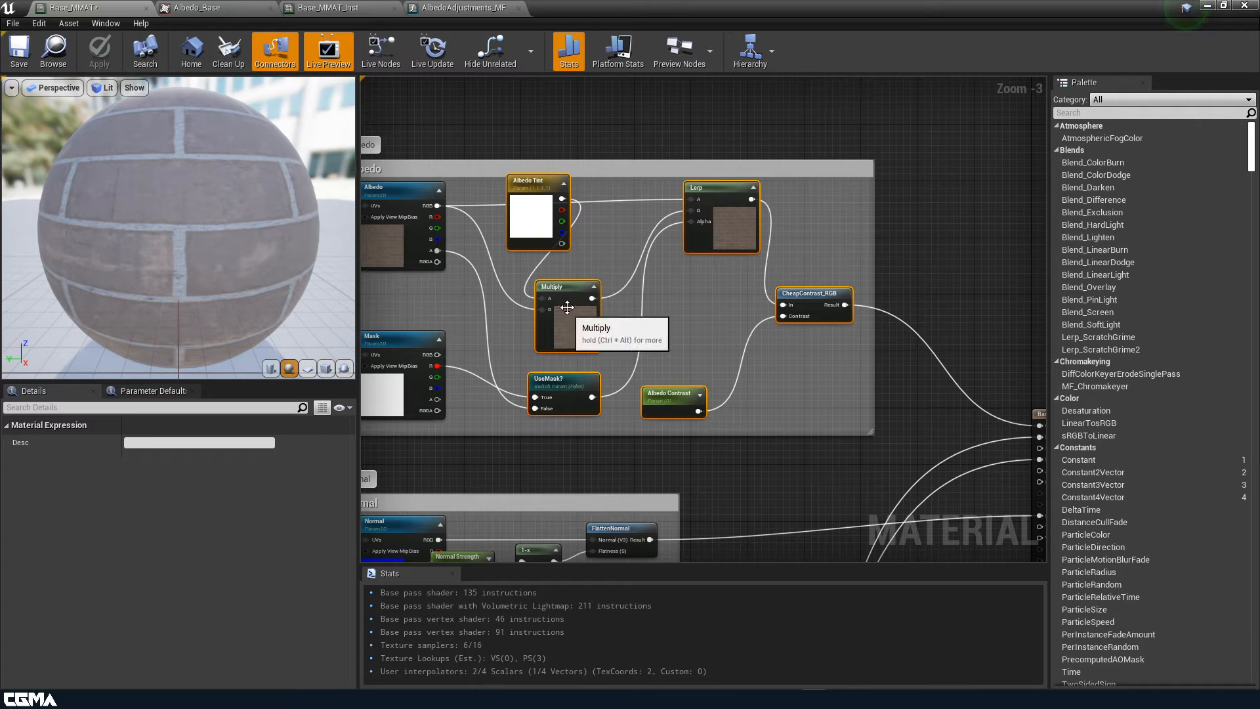
pyautogui.moveTo(767, 328); pyautogui.dragTo(822, 335, button='right')
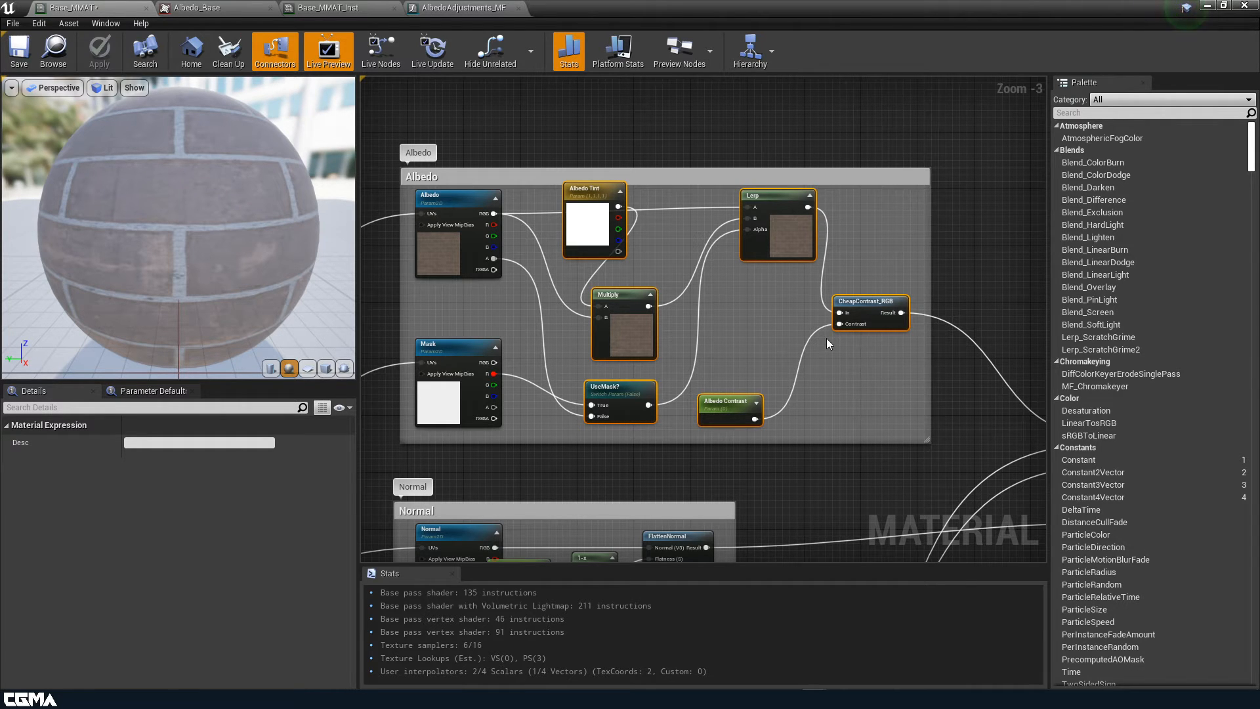
pyautogui.click(463, 7)
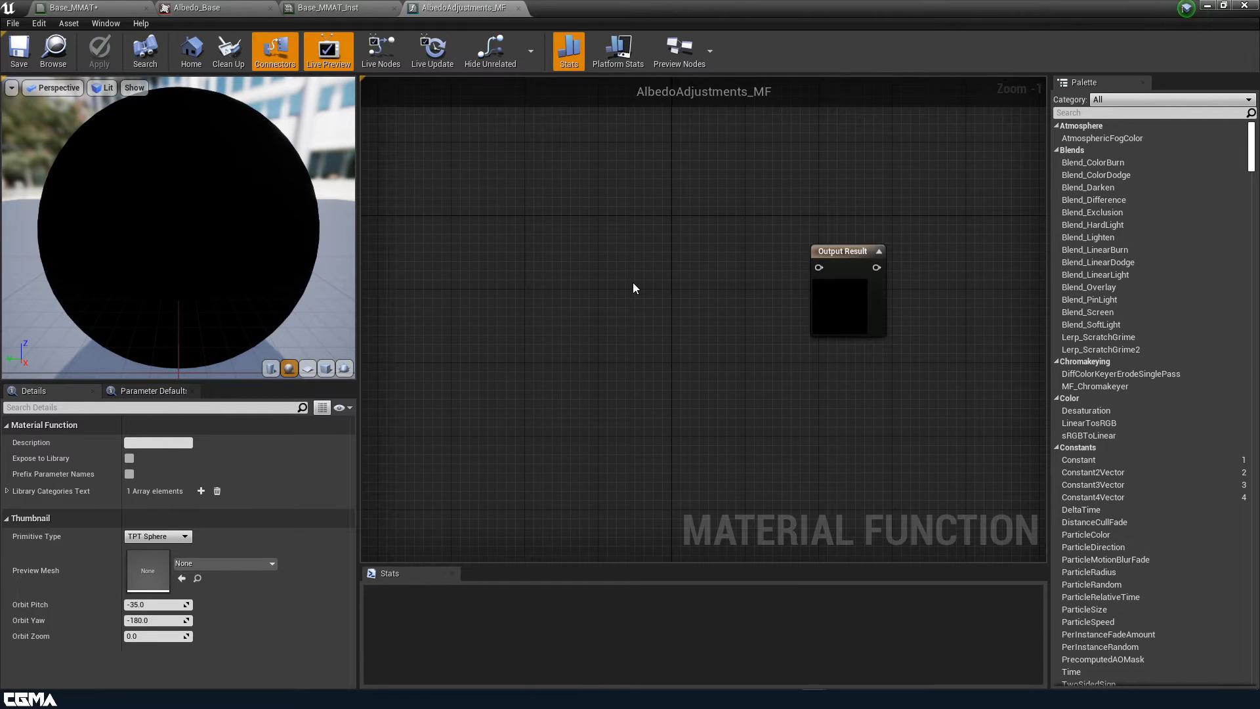
# In Base_MMAT, put Albedo Tint above Mask, extend the Albedo comment upward, and raise Multiply and UseMask?
pyautogui.click(123, 7)
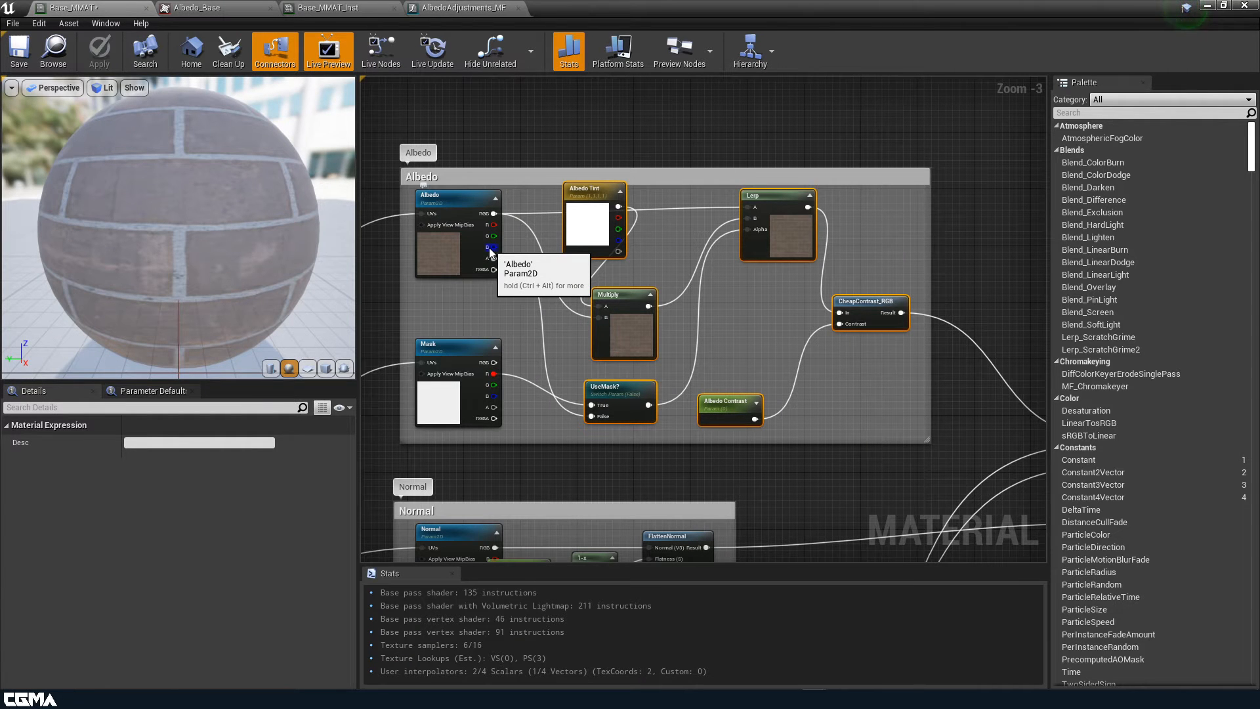
pyautogui.moveTo(415, 332); pyautogui.dragTo(537, 360, button='right')
pyautogui.click(545, 259)
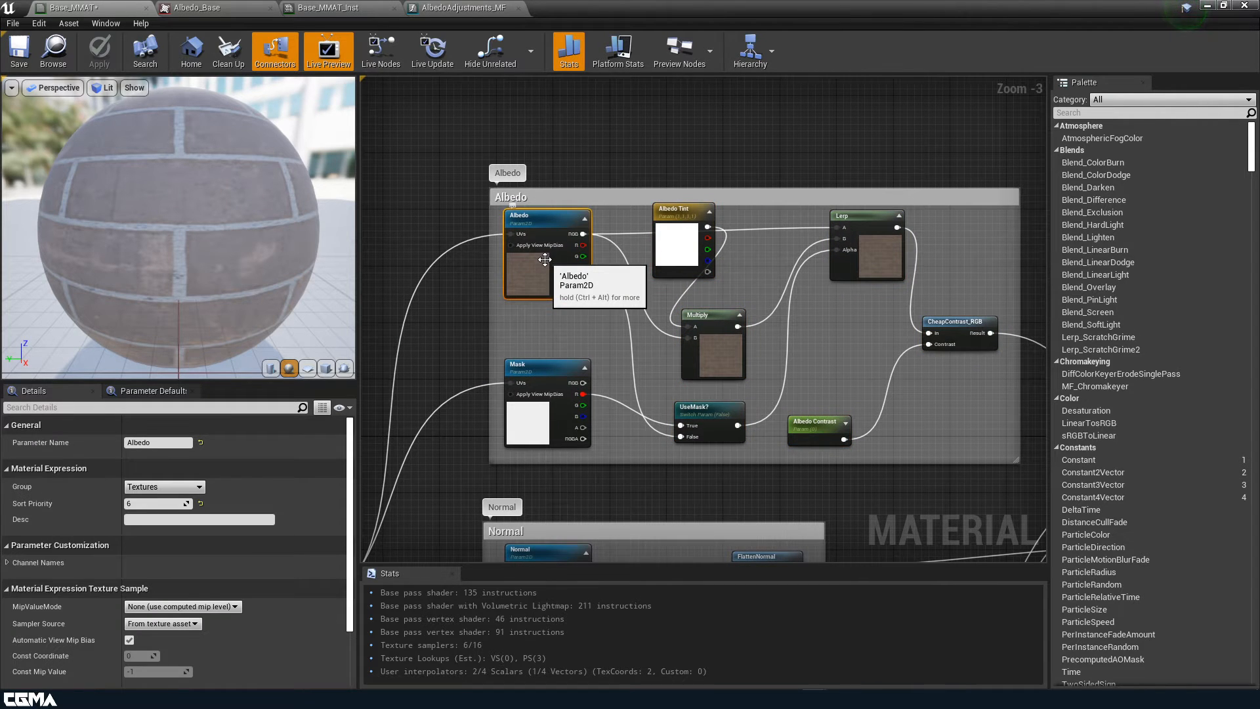
pyautogui.moveTo(547, 419)
pyautogui.mouseDown()
pyautogui.moveTo(539, 411)
pyautogui.moveTo(554, 419)
pyautogui.mouseUp()
pyautogui.moveTo(689, 237); pyautogui.dragTo(554, 330)
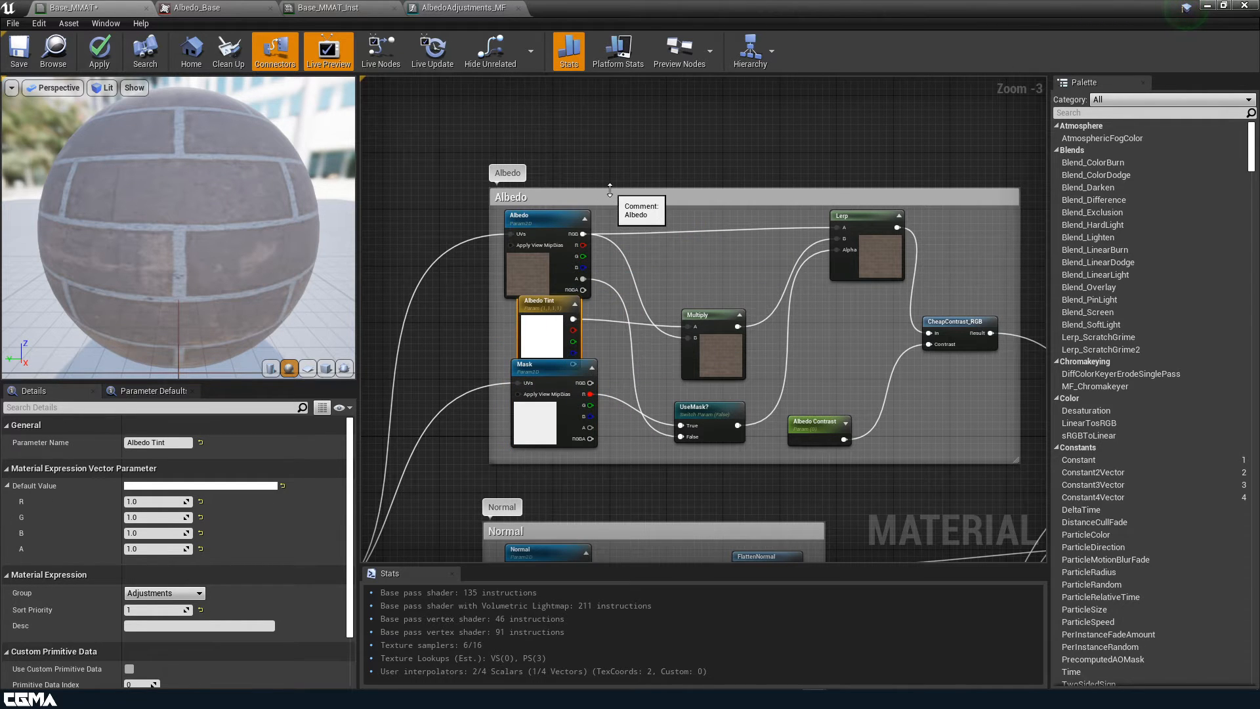
pyautogui.moveTo(614, 190); pyautogui.dragTo(619, 110)
pyautogui.moveTo(700, 315); pyautogui.dragTo(743, 173)
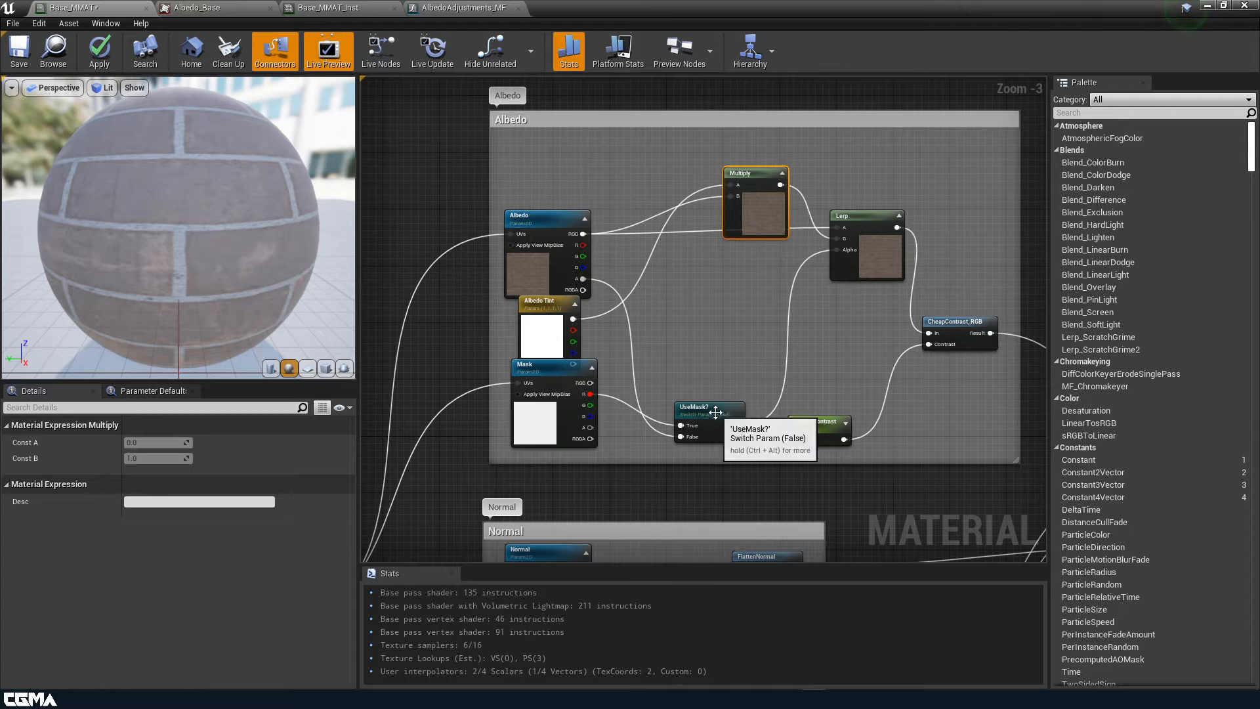
pyautogui.moveTo(709, 407); pyautogui.dragTo(716, 273)
# Stack Albedo Contrast, Albedo and Albedo Tint at the group's top, then open Base_MMAT_Inst
pyautogui.moveTo(802, 421); pyautogui.dragTo(533, 166)
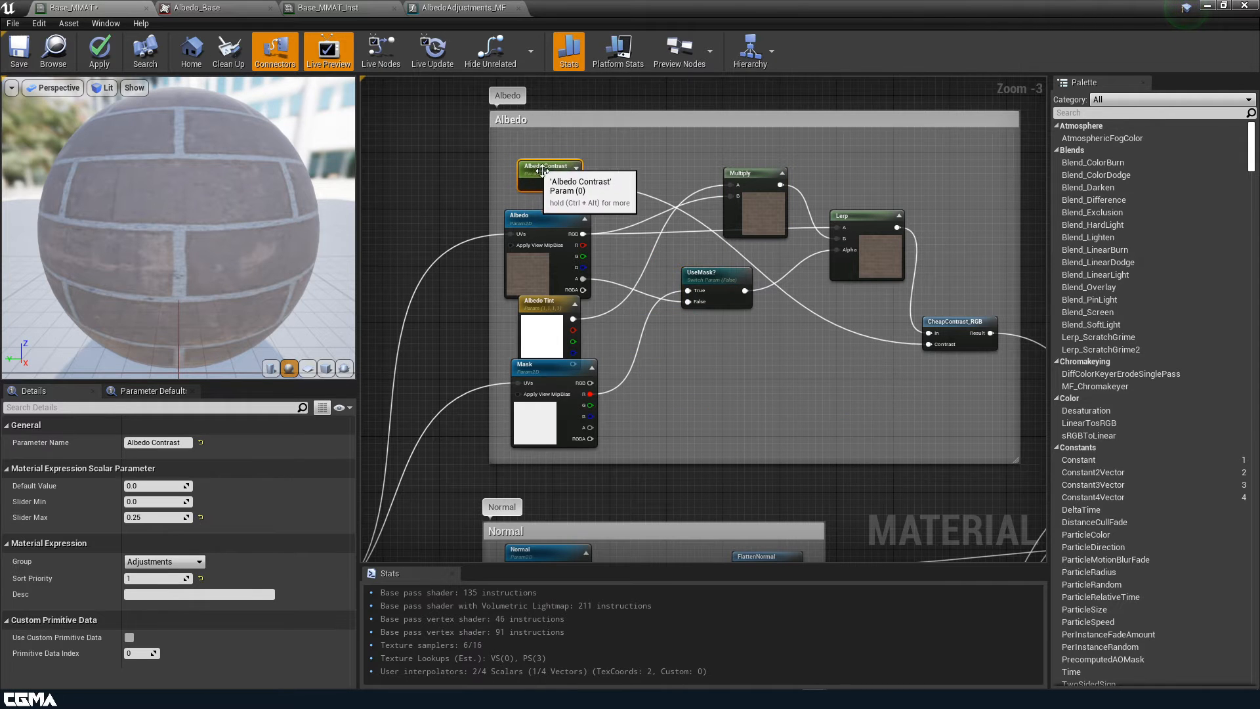
pyautogui.moveTo(551, 233); pyautogui.dragTo(557, 218)
pyautogui.moveTo(543, 315); pyautogui.dragTo(543, 307)
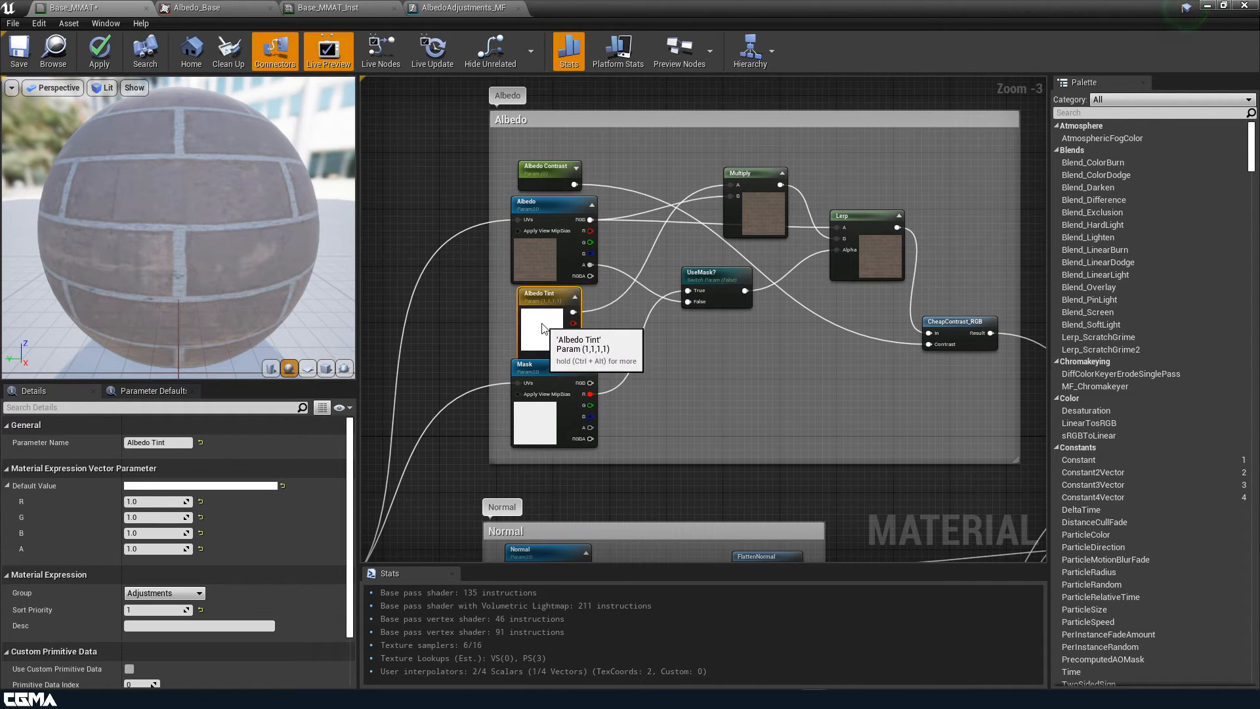
pyautogui.moveTo(548, 169); pyautogui.dragTo(548, 126)
pyautogui.moveTo(548, 206); pyautogui.dragTo(548, 171)
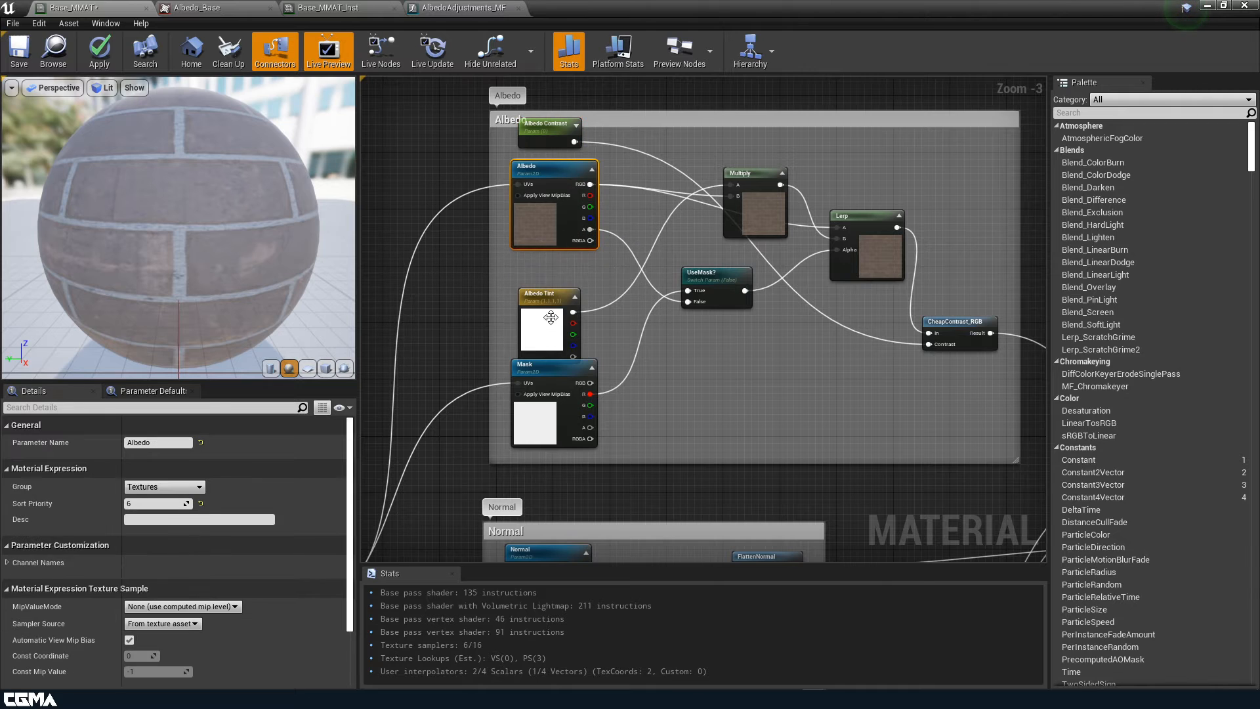
pyautogui.moveTo(553, 332); pyautogui.dragTo(555, 311)
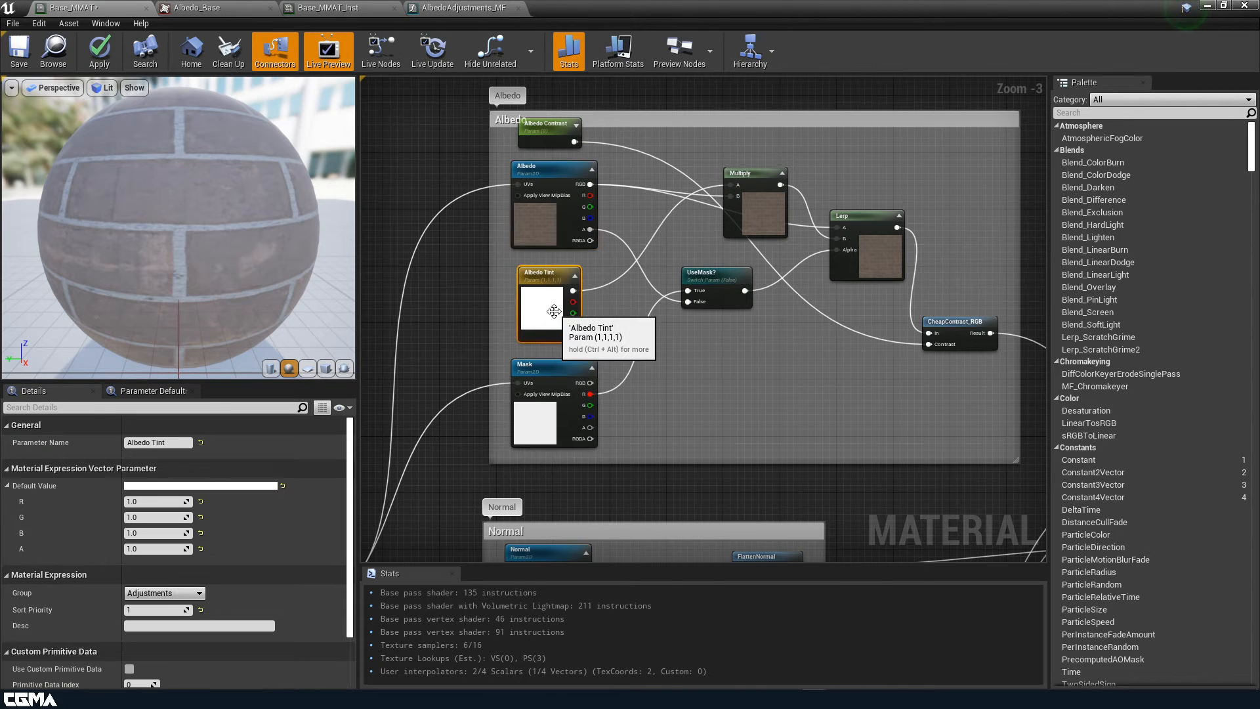
pyautogui.click(951, 315)
pyautogui.moveTo(951, 315); pyautogui.dragTo(844, 358, button='right')
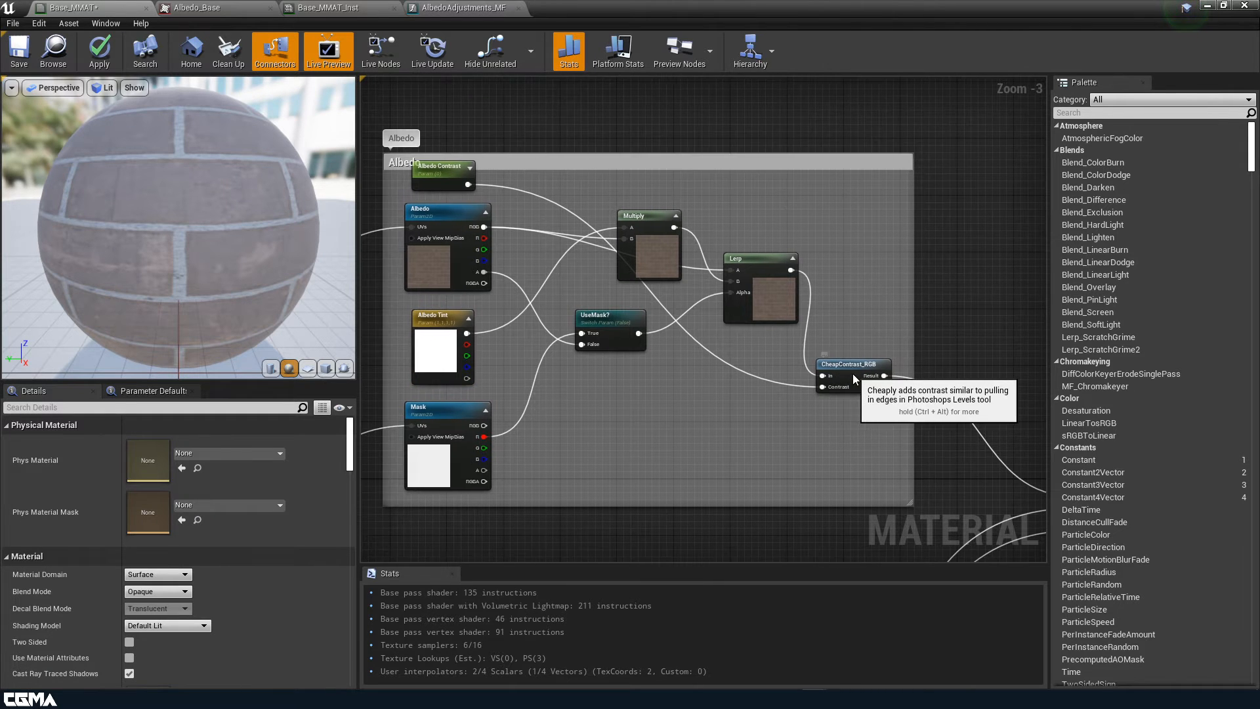
pyautogui.click(832, 371)
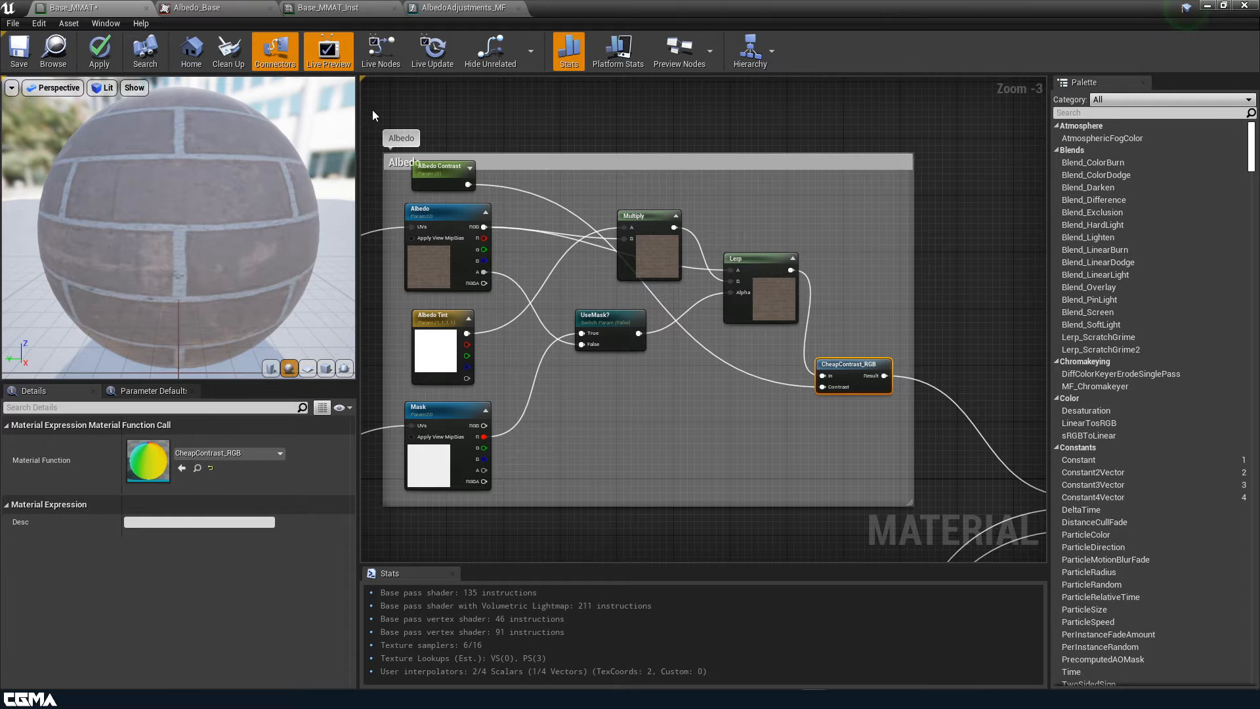
pyautogui.click(326, 7)
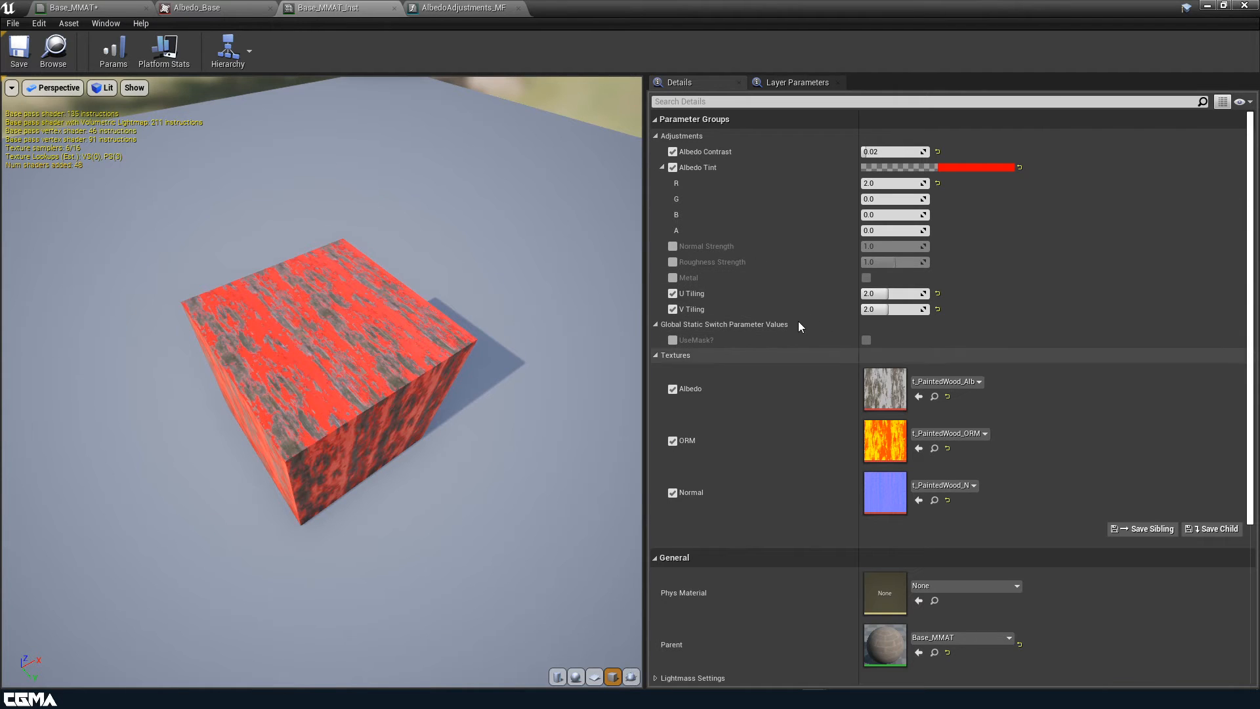
# Back in Base_MMAT, nudge the Albedo, Albedo Contrast and Albedo Tint nodes down to even their spacing
pyautogui.click(72, 8)
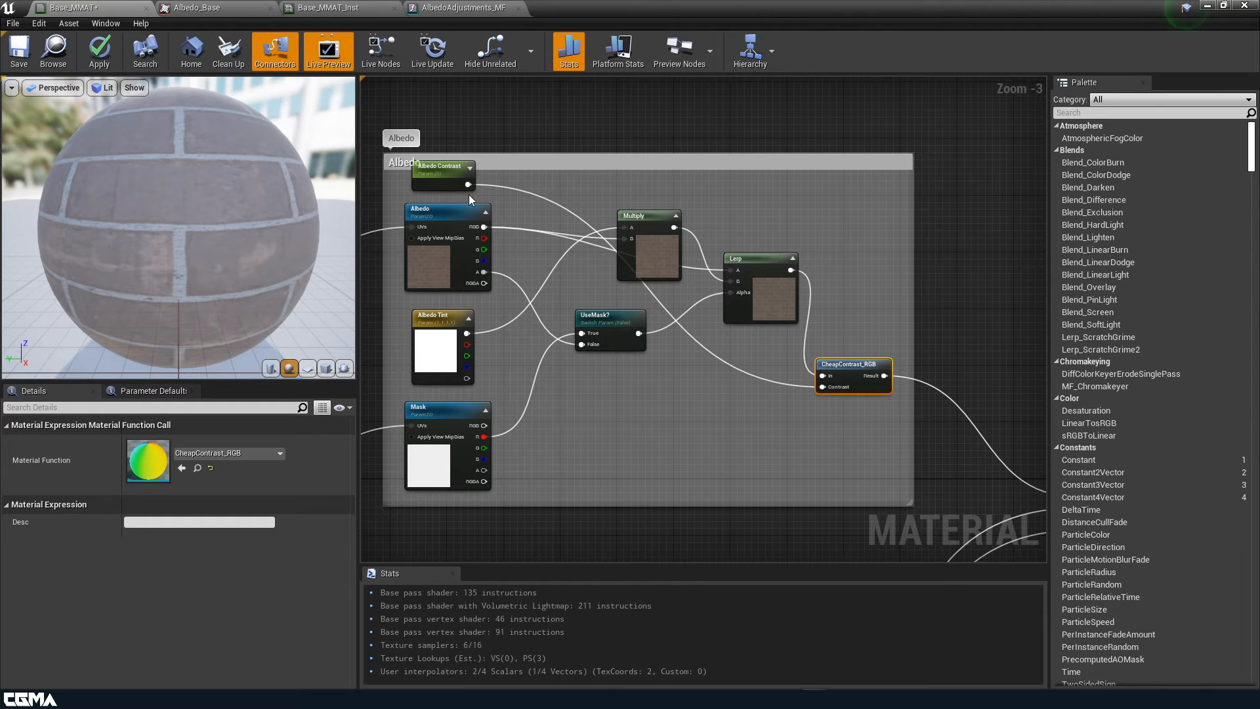
pyautogui.moveTo(453, 268); pyautogui.dragTo(453, 277)
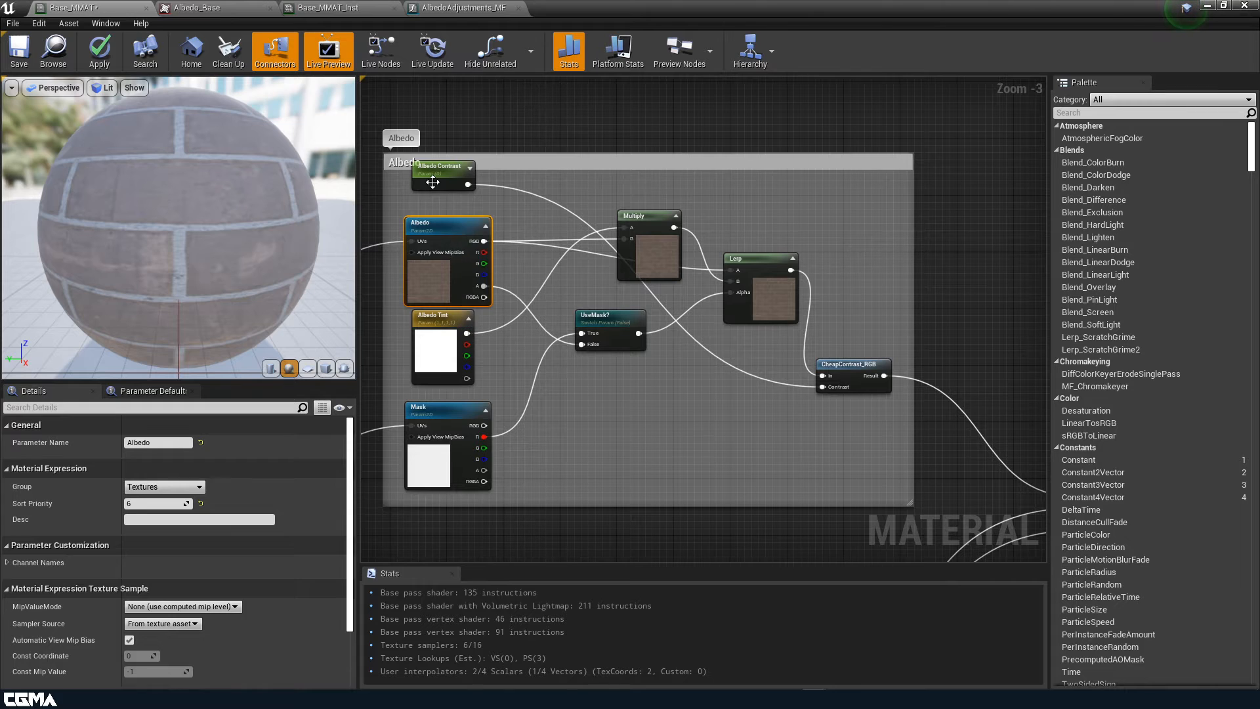
pyautogui.moveTo(430, 182)
pyautogui.mouseDown()
pyautogui.moveTo(431, 210)
pyautogui.moveTo(431, 199)
pyautogui.mouseUp()
pyautogui.click(624, 339)
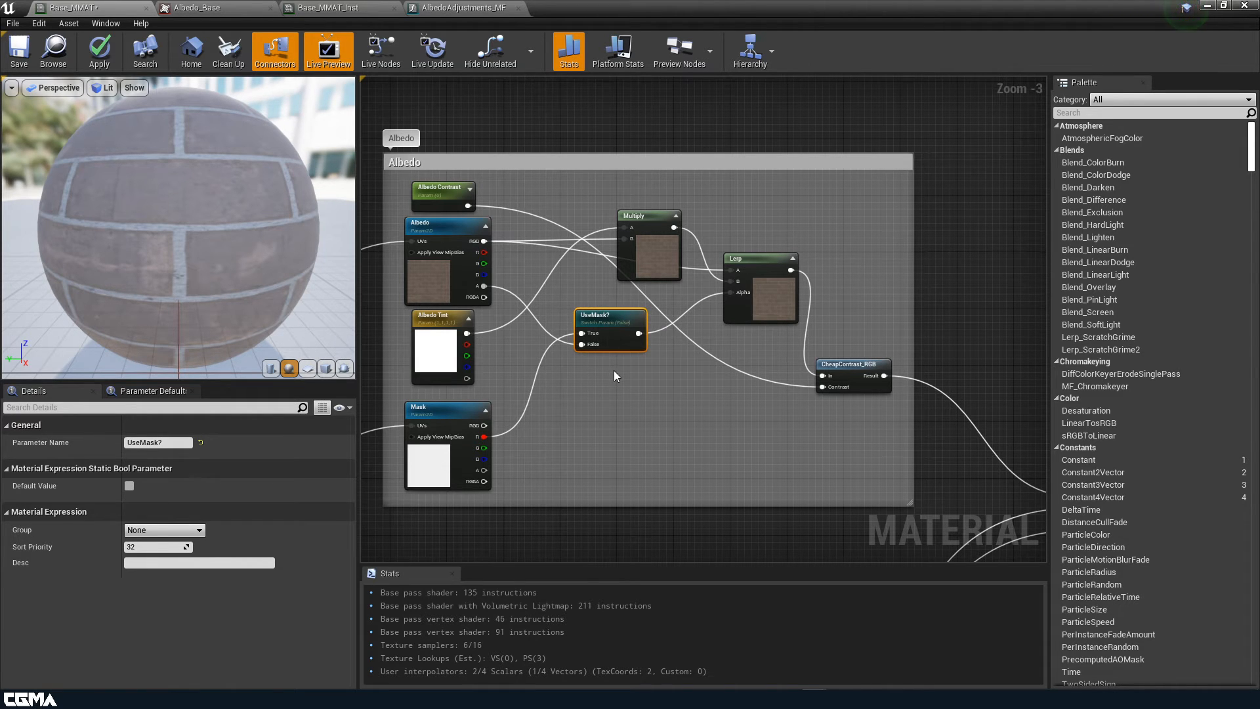
pyautogui.moveTo(607, 434); pyautogui.dragTo(643, 445, button='right')
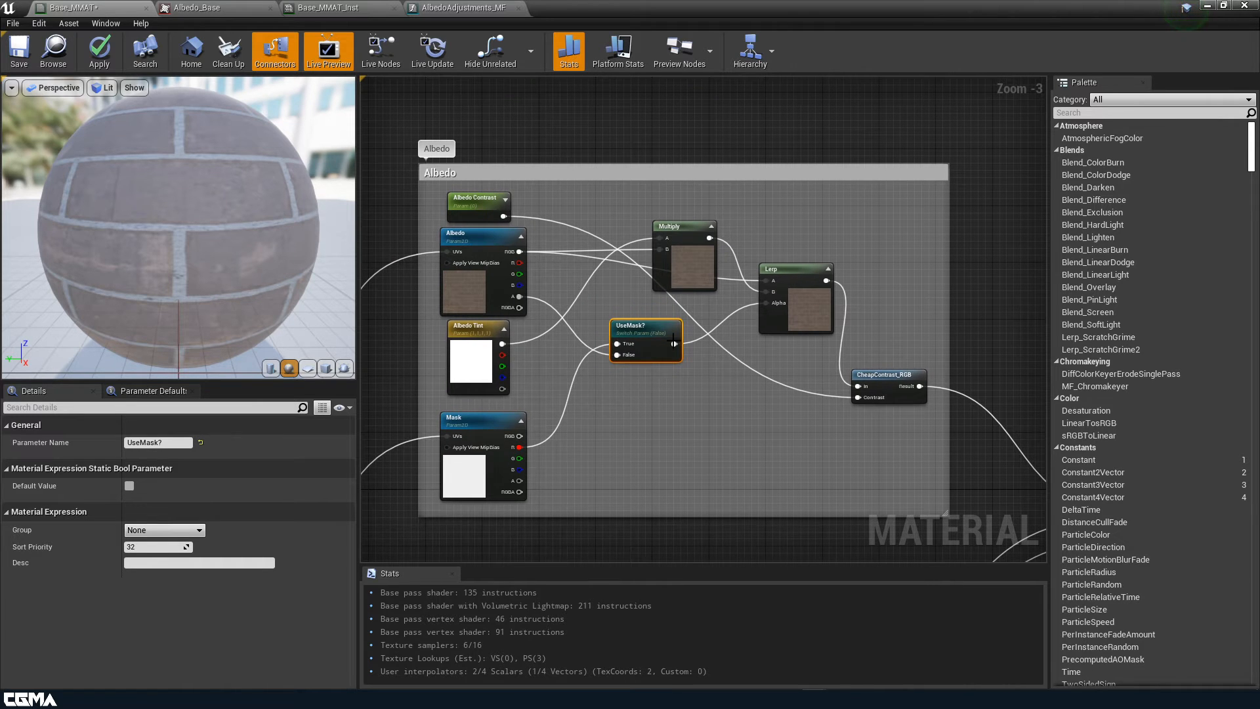
pyautogui.moveTo(482, 333); pyautogui.dragTo(483, 341)
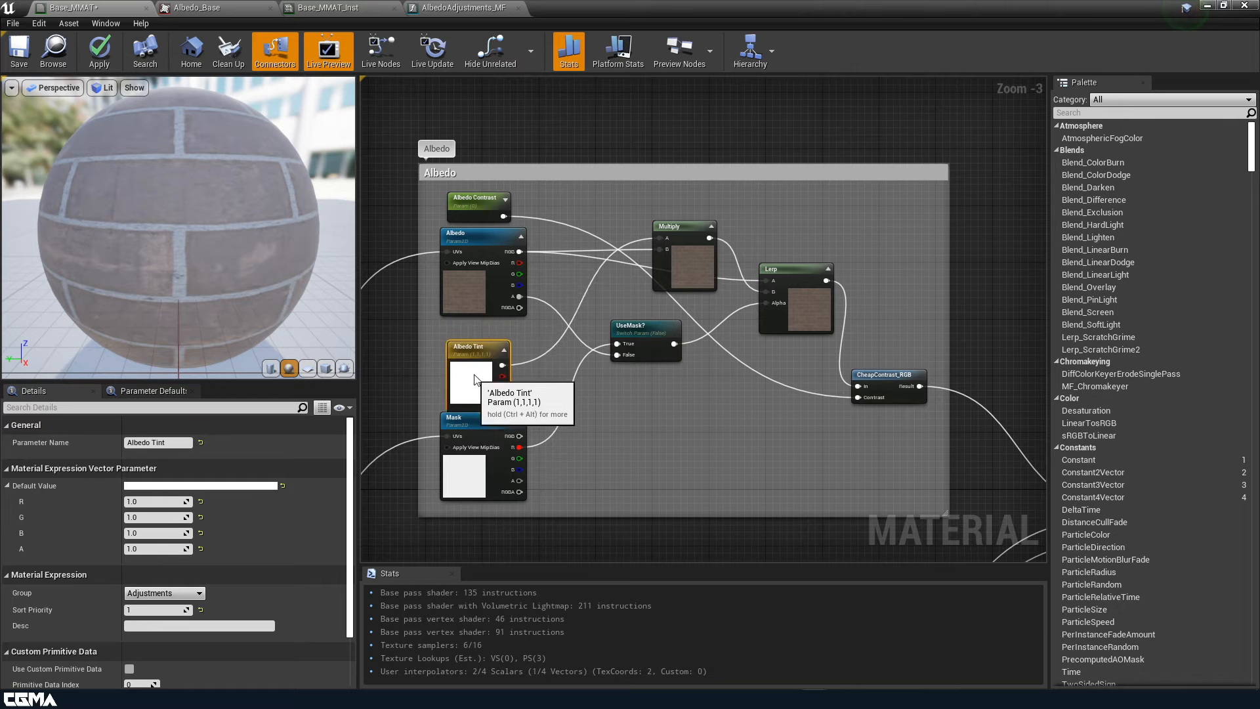
# Add a static bool parameter named UseMask? and extend the Albedo comment up over it
pyautogui.rightClick(651, 420)
pyautogui.write('bool')
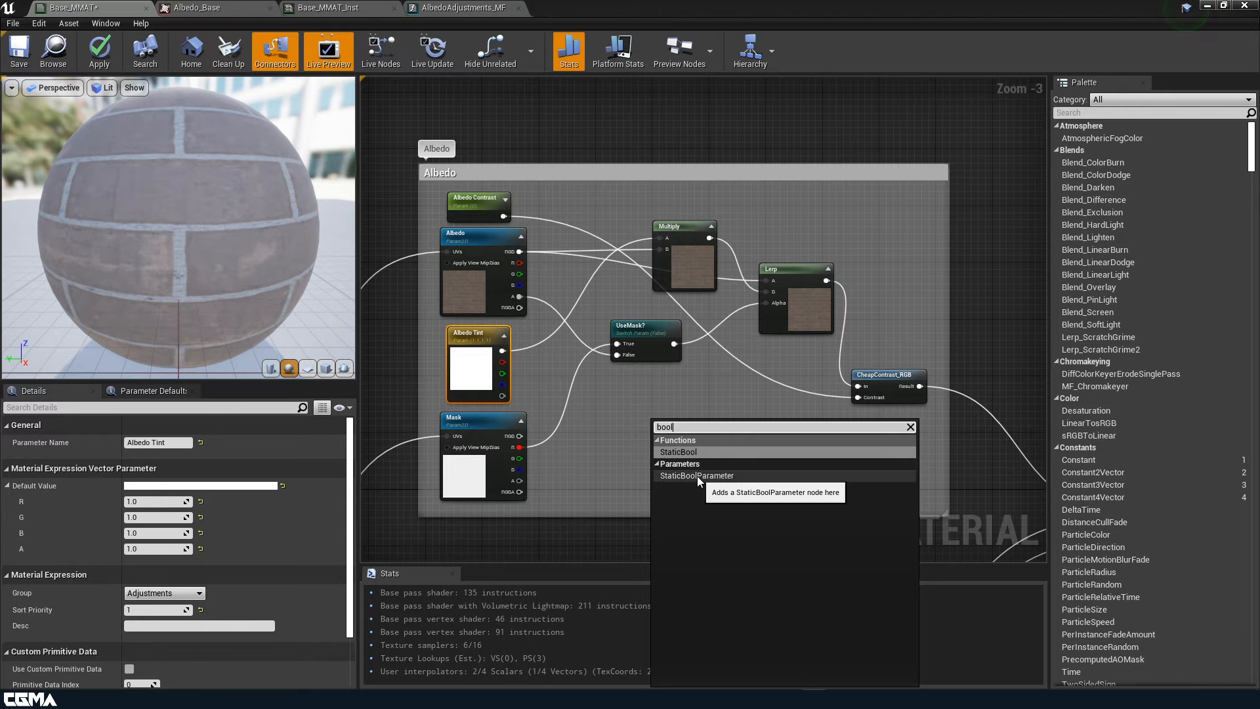
pyautogui.click(697, 475)
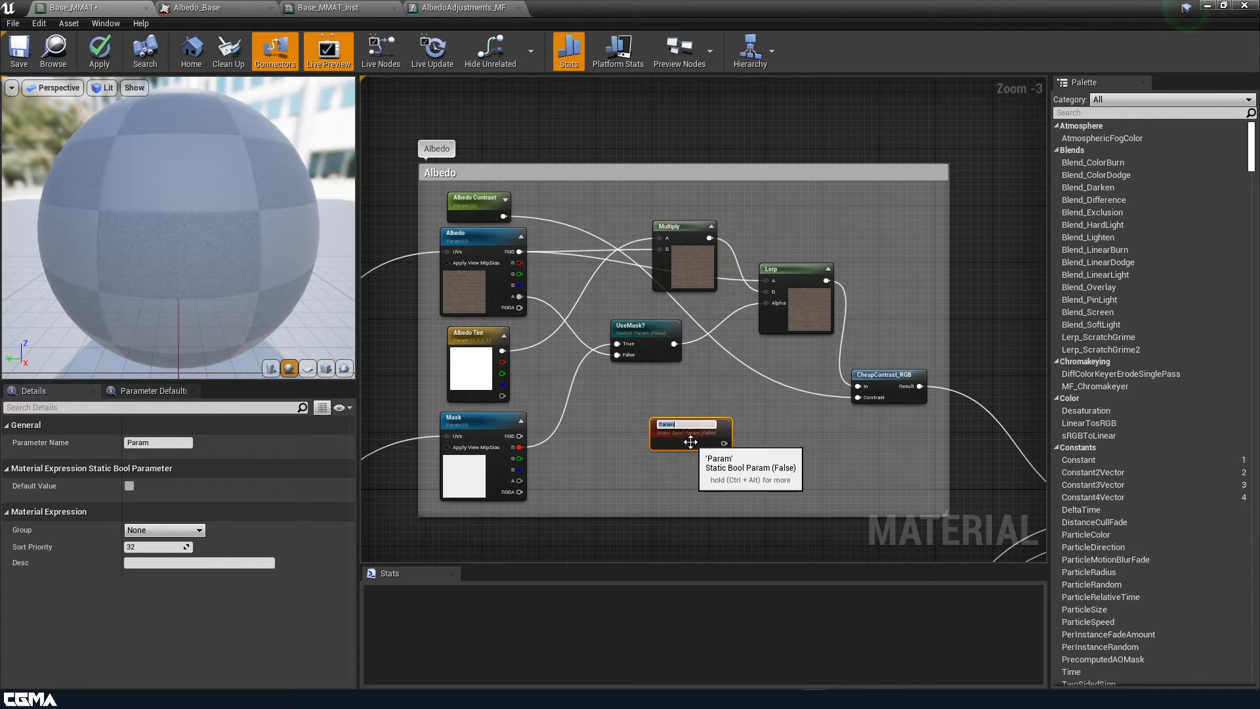
pyautogui.click(180, 442)
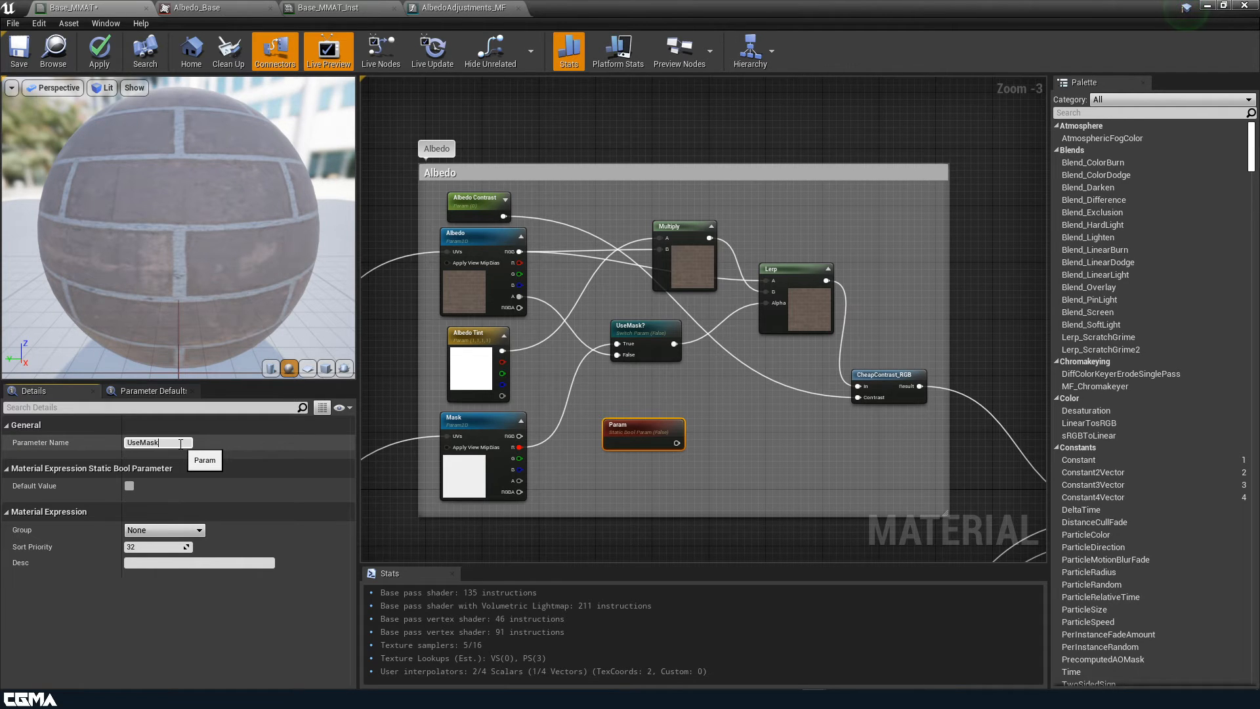
pyautogui.press('Return')
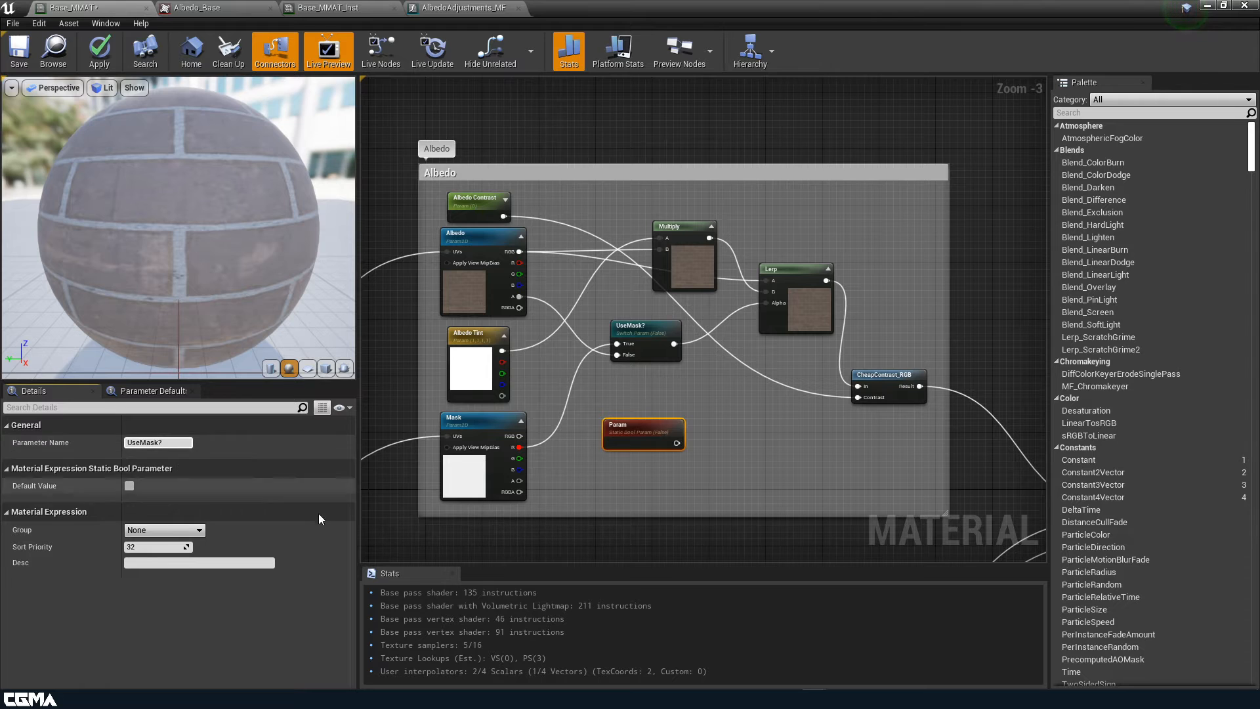
pyautogui.moveTo(628, 429); pyautogui.dragTo(464, 167)
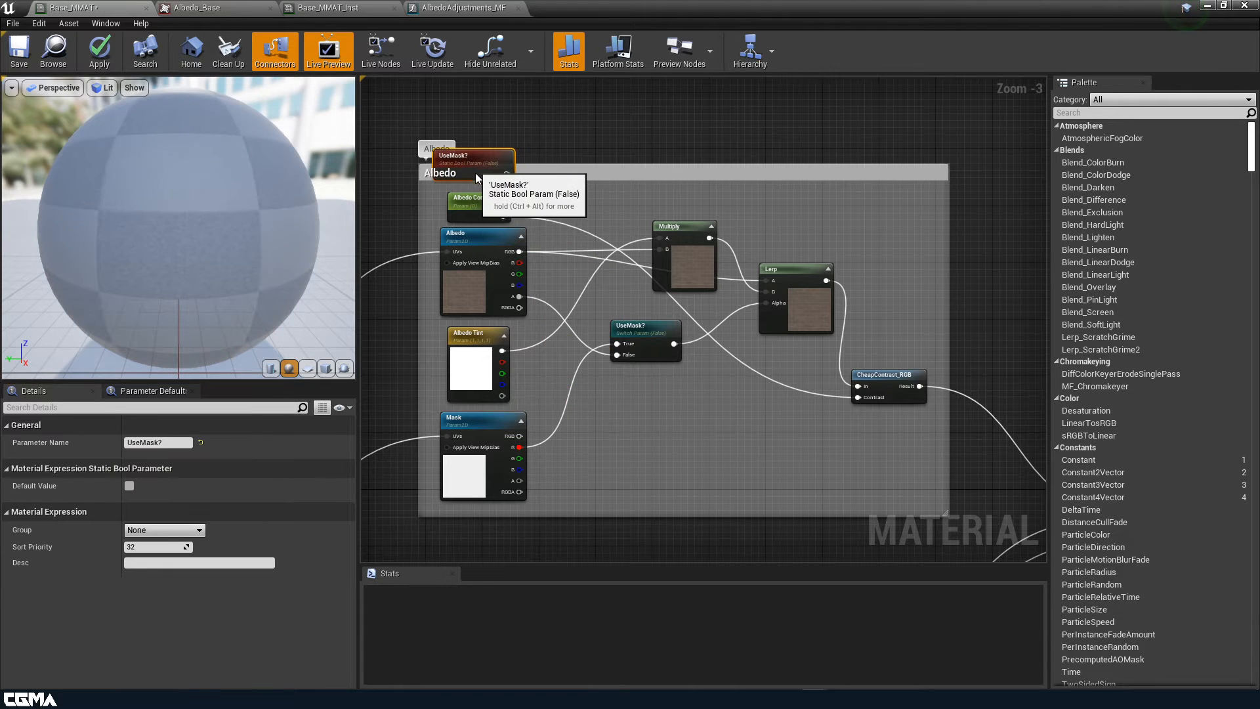
pyautogui.moveTo(563, 164); pyautogui.dragTo(563, 124)
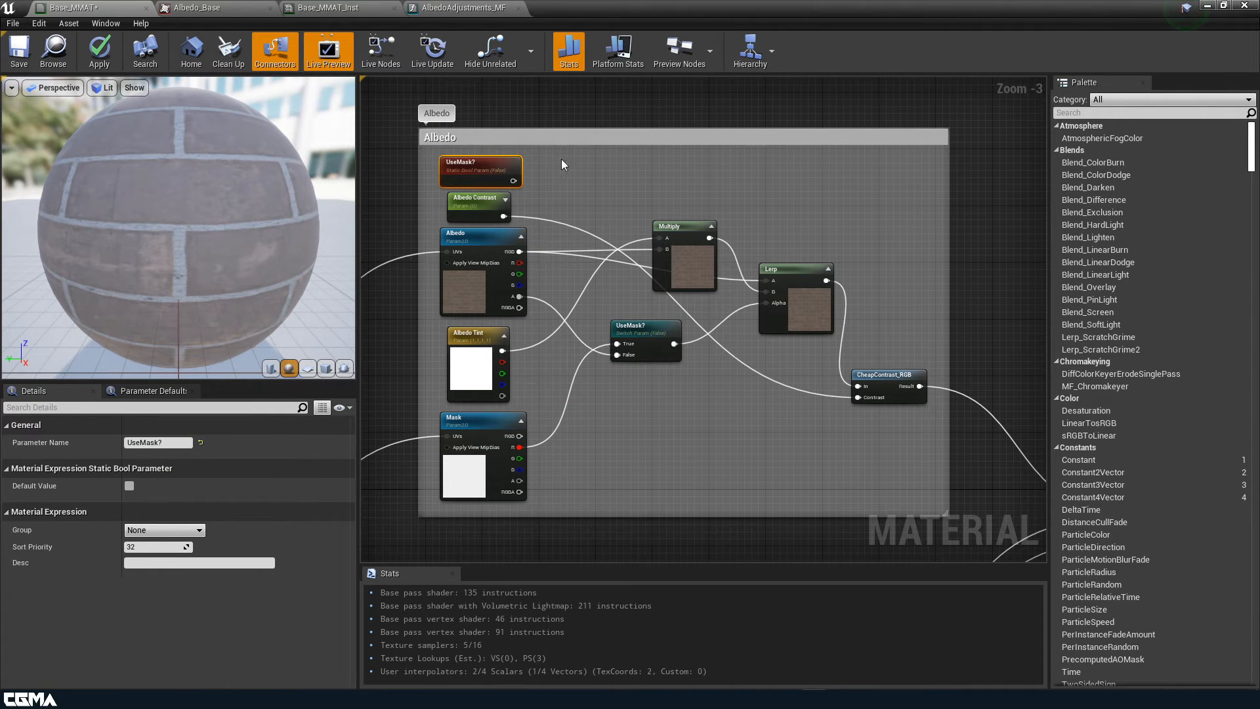
# Reposition the UseMask? switch, Multiply and Lerp nodes, then bring up AlbedoAdjustments_MF in a smaller window
pyautogui.moveTo(644, 351); pyautogui.dragTo(701, 407)
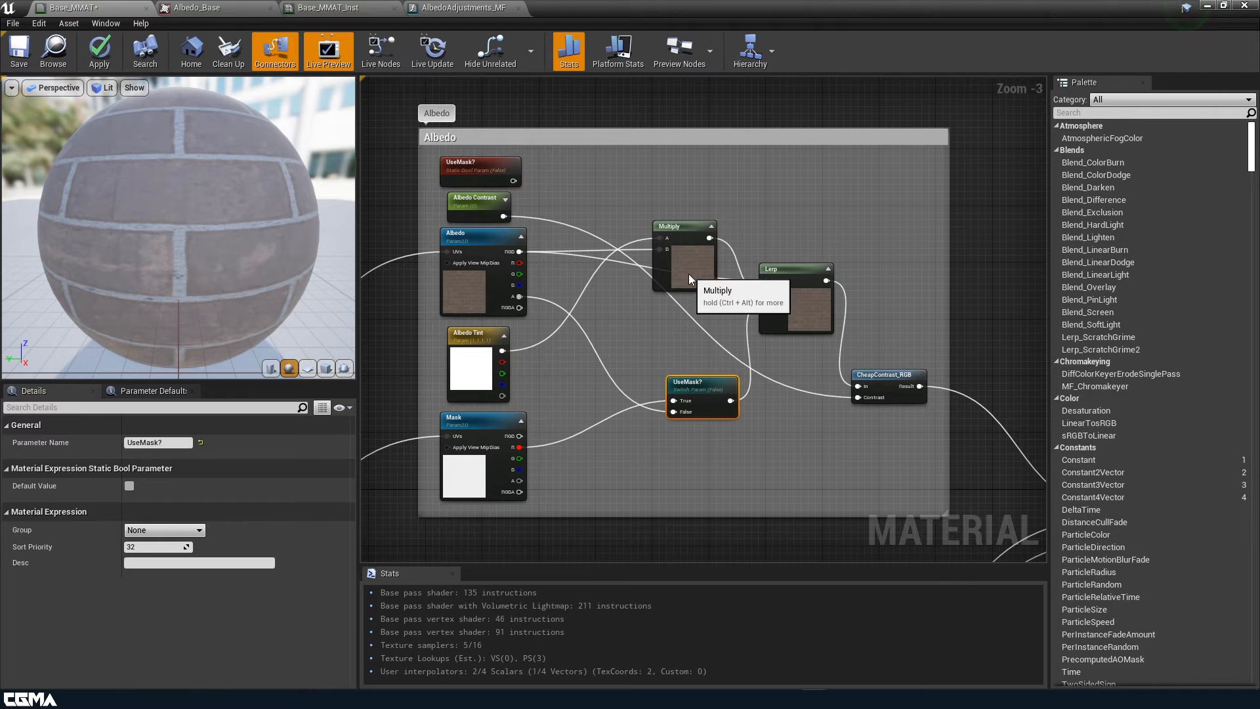
pyautogui.moveTo(688, 273); pyautogui.dragTo(680, 216)
pyautogui.moveTo(715, 384); pyautogui.dragTo(629, 370)
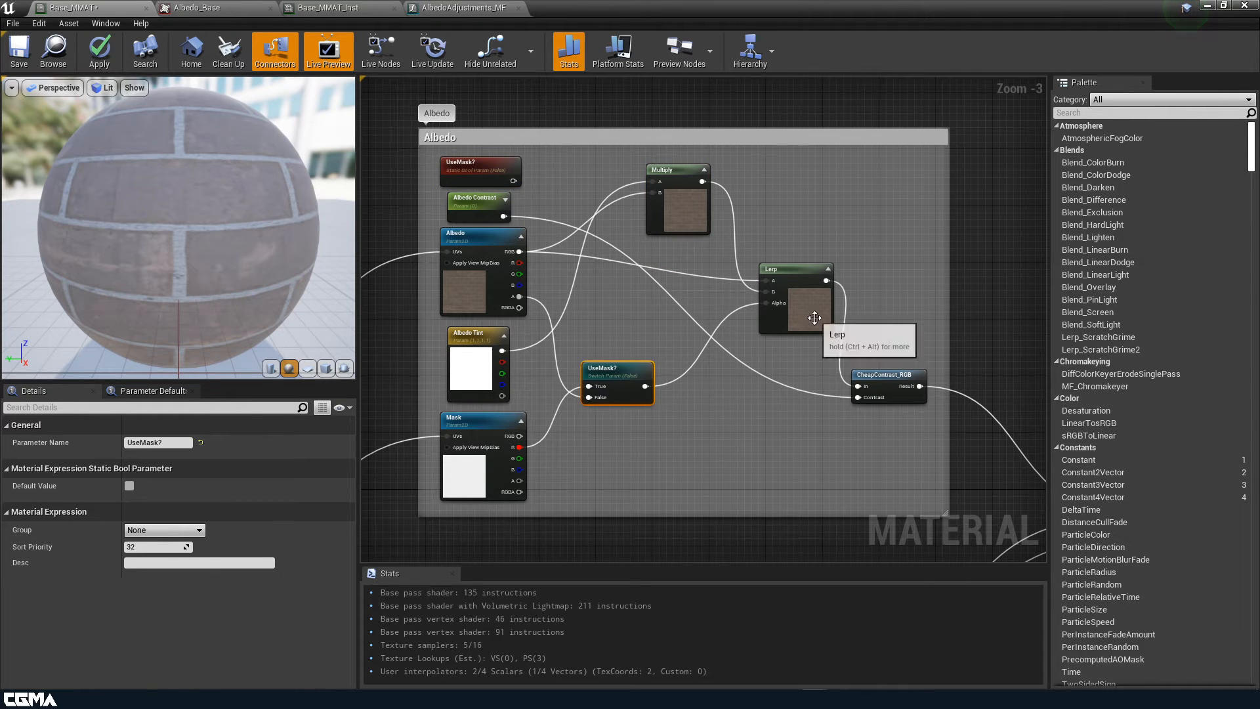
pyautogui.moveTo(813, 326); pyautogui.dragTo(785, 276)
pyautogui.click(451, 8)
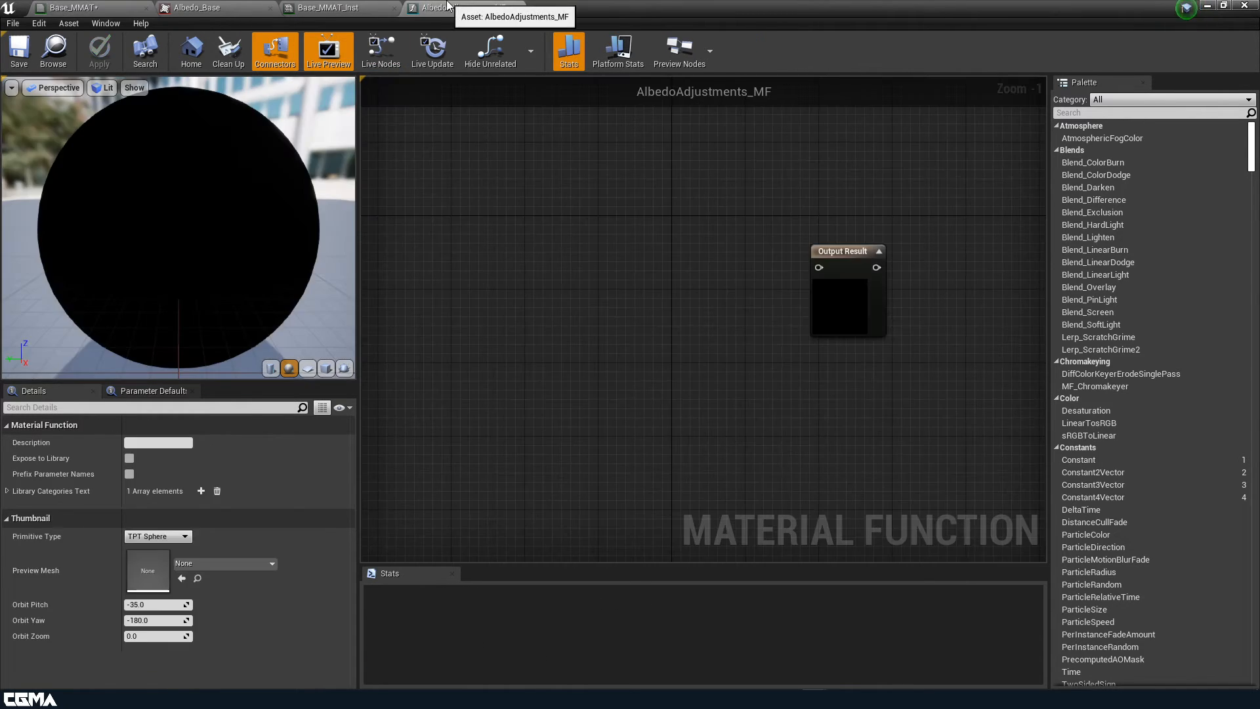
pyautogui.moveTo(692, 9); pyautogui.dragTo(943, 44)
# Drag AlbedoAdjustments_MF from the Materials folder into the Base_MMAT graph, then delete that node
pyautogui.click(819, 51)
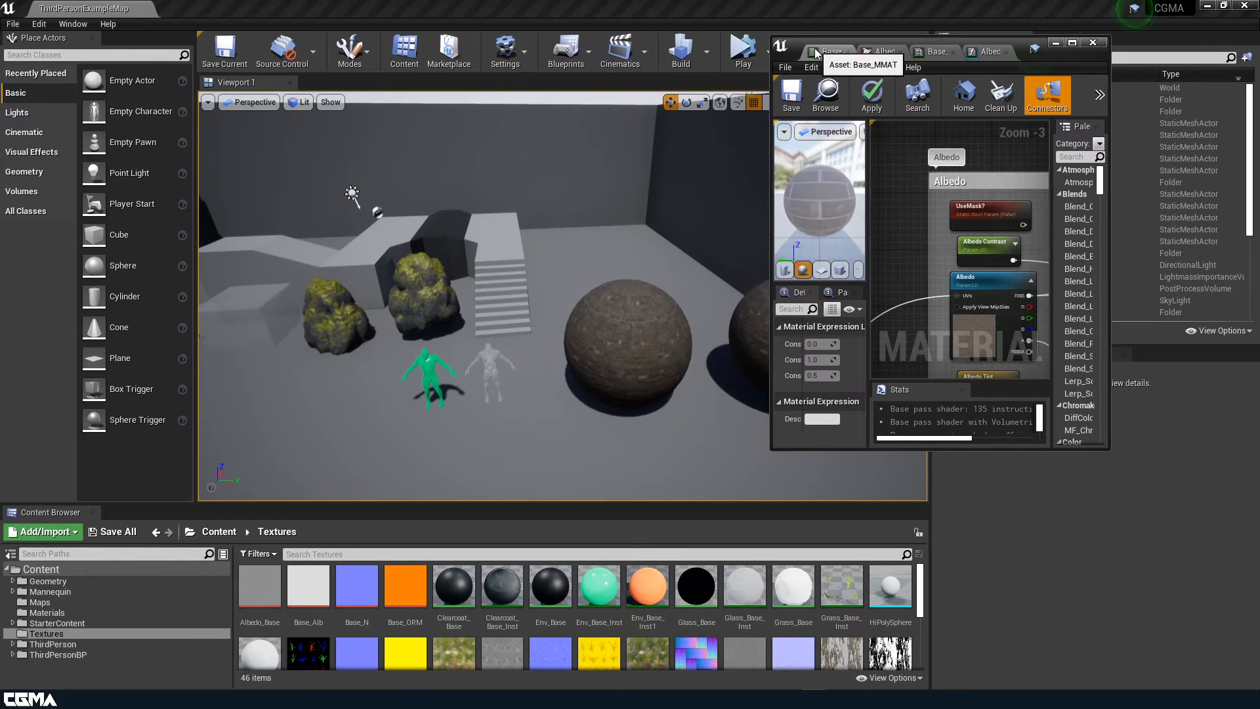
pyautogui.click(46, 612)
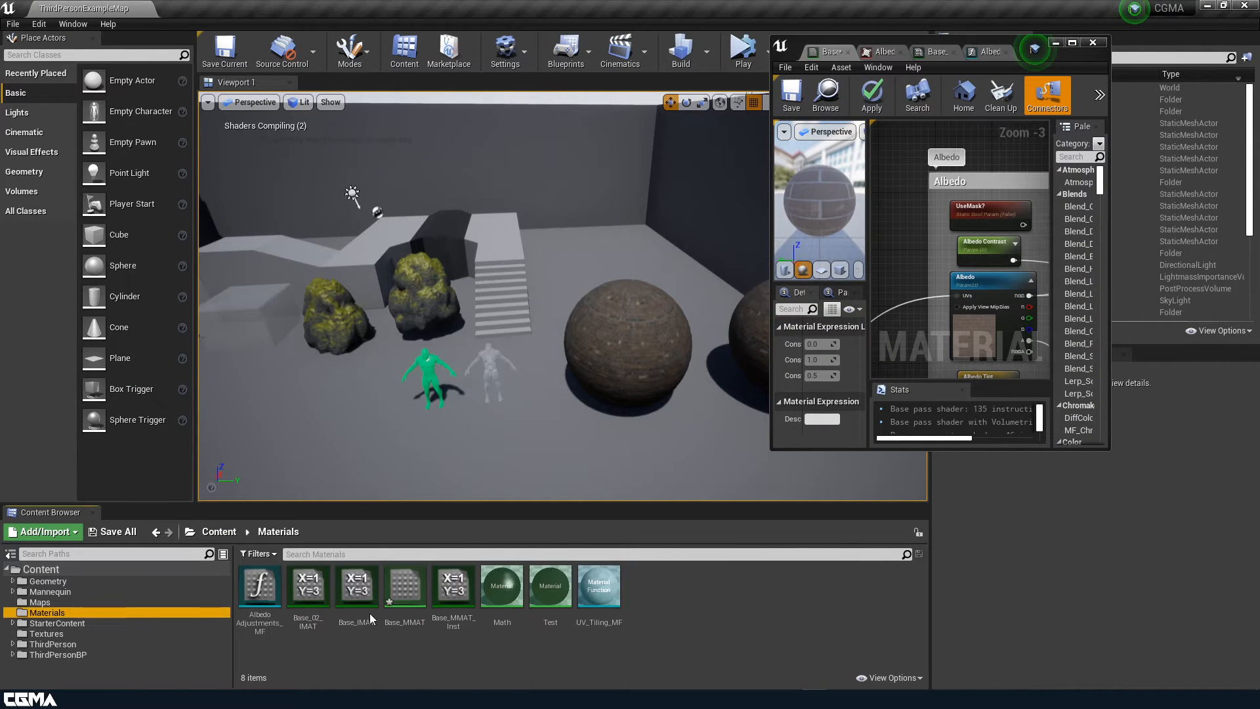
pyautogui.click(260, 594)
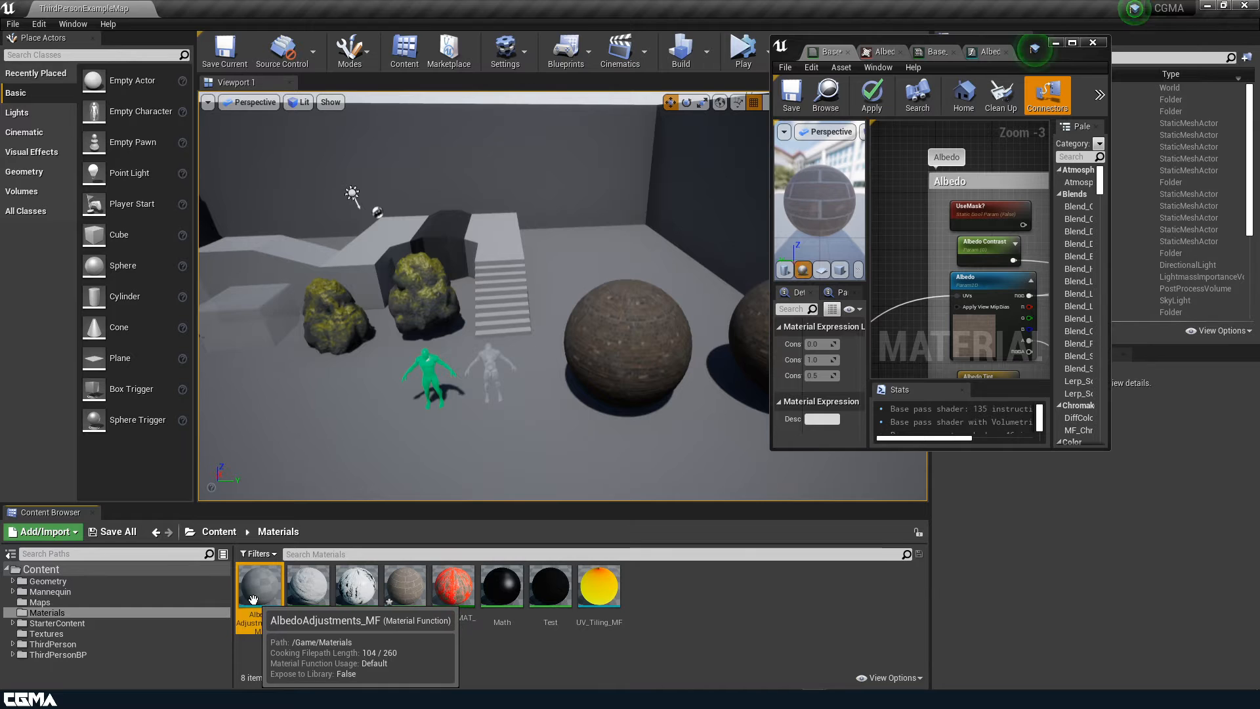
pyautogui.moveTo(261, 594); pyautogui.dragTo(894, 186)
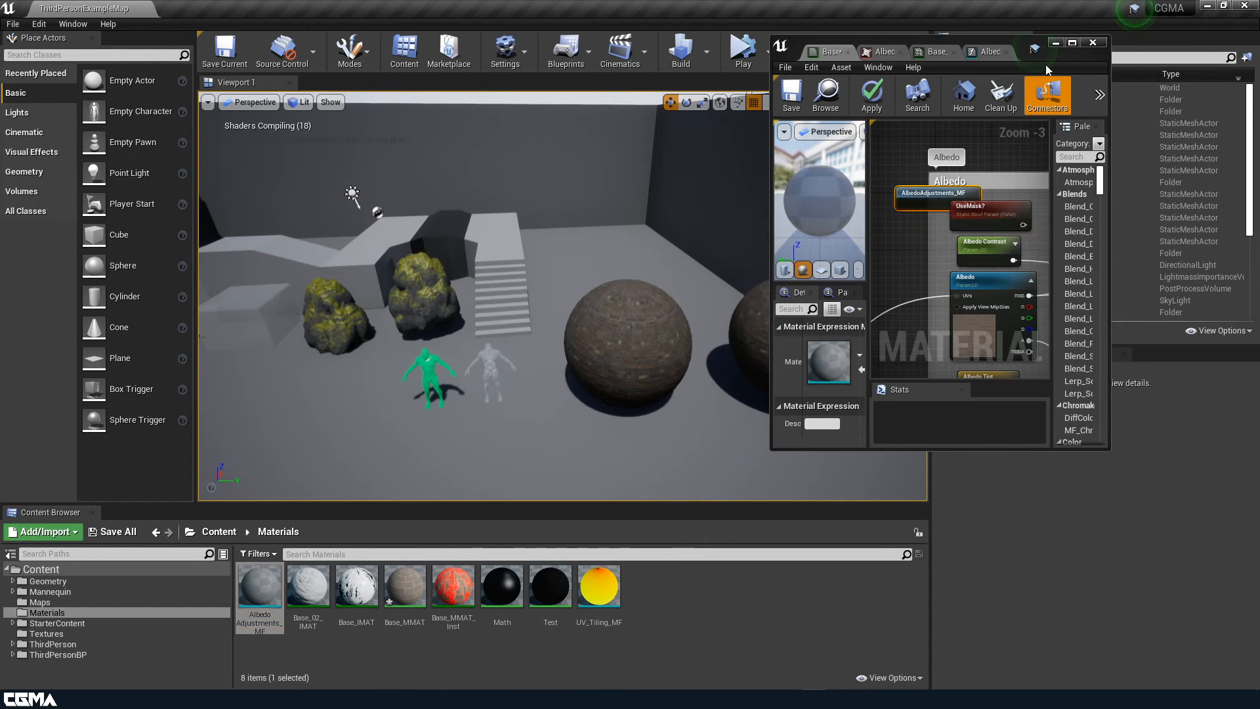
pyautogui.click(1073, 43)
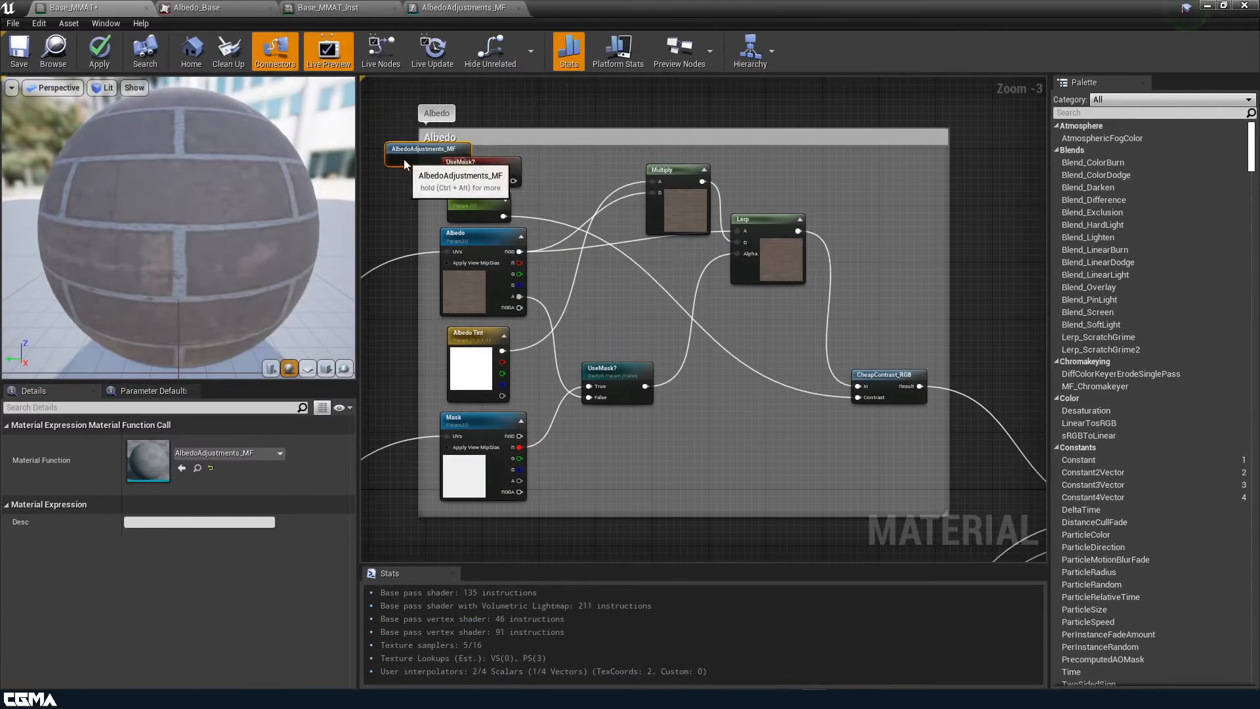
pyautogui.moveTo(422, 162); pyautogui.dragTo(709, 431)
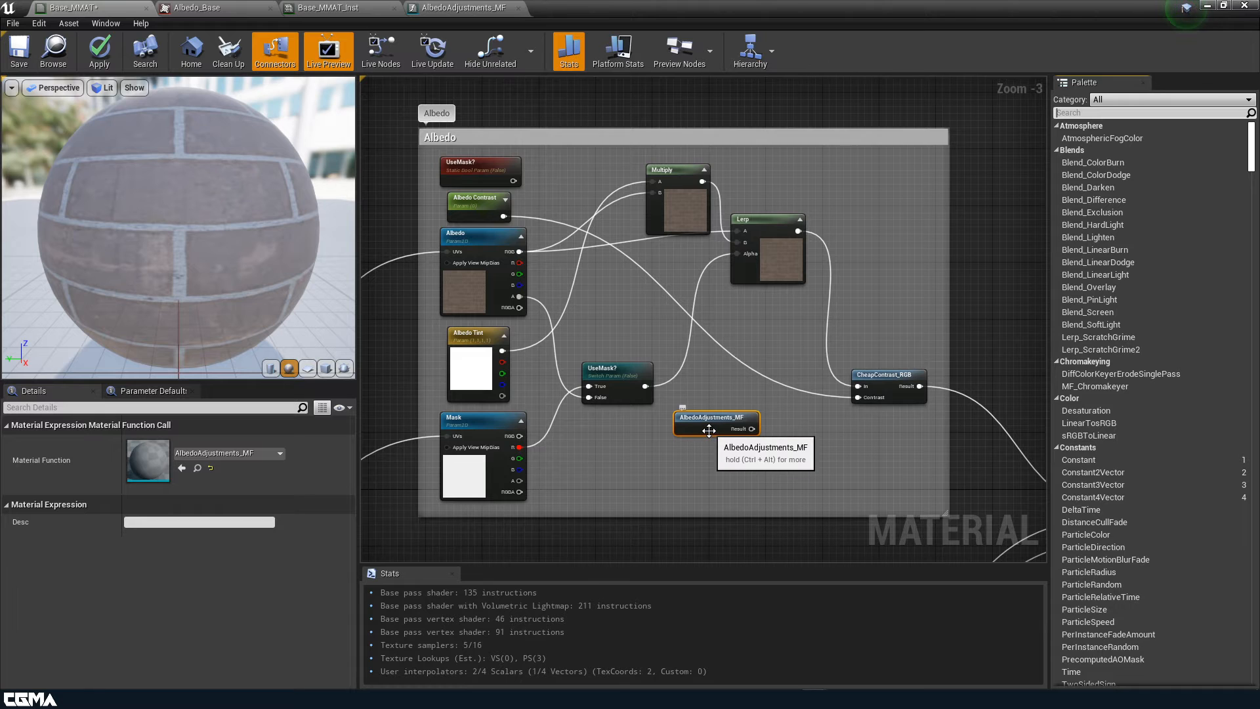
pyautogui.press('Delete')
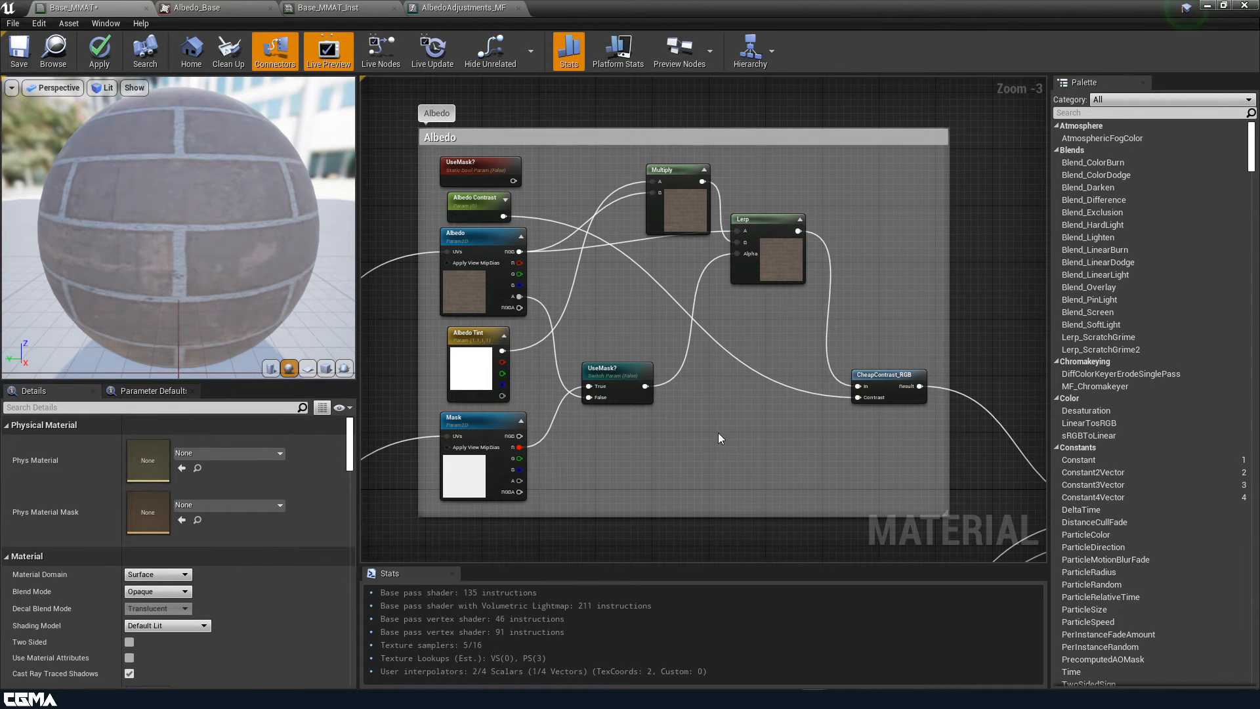
# Add an AlbedoAdjustments_MF function call from the Palette search 'materialf' and place it right of the switch
pyautogui.click(1094, 112)
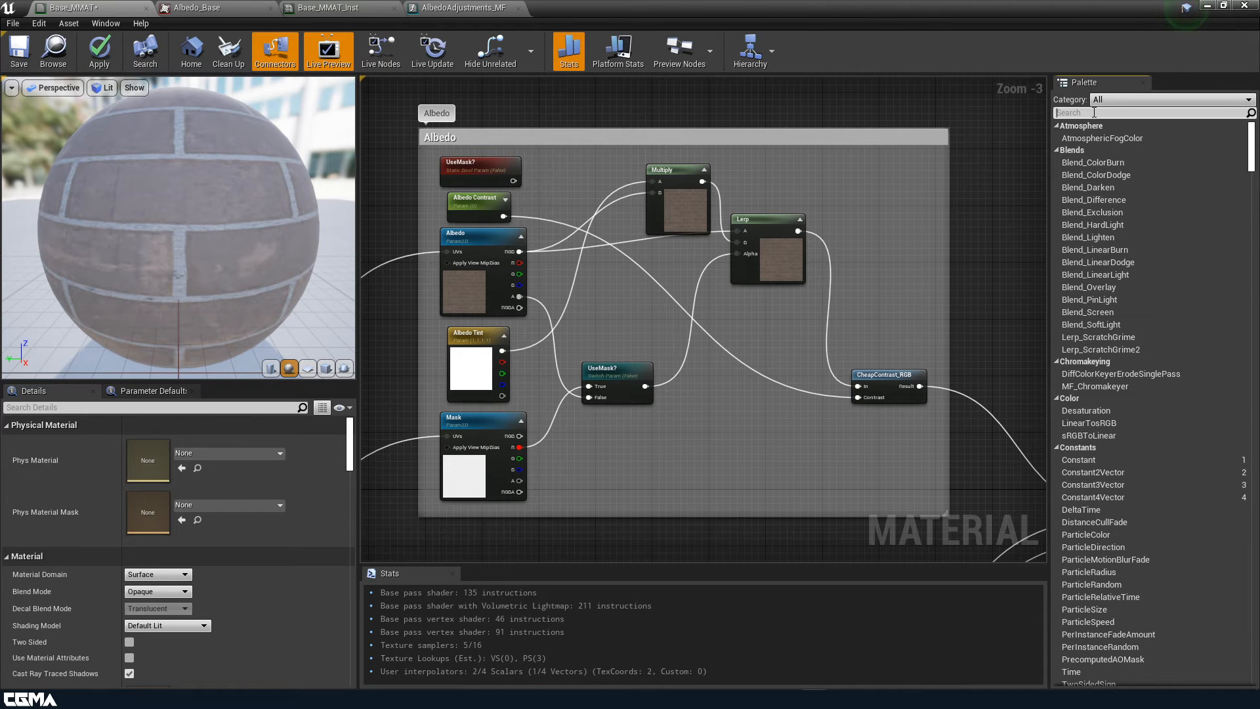
pyautogui.write('mate')
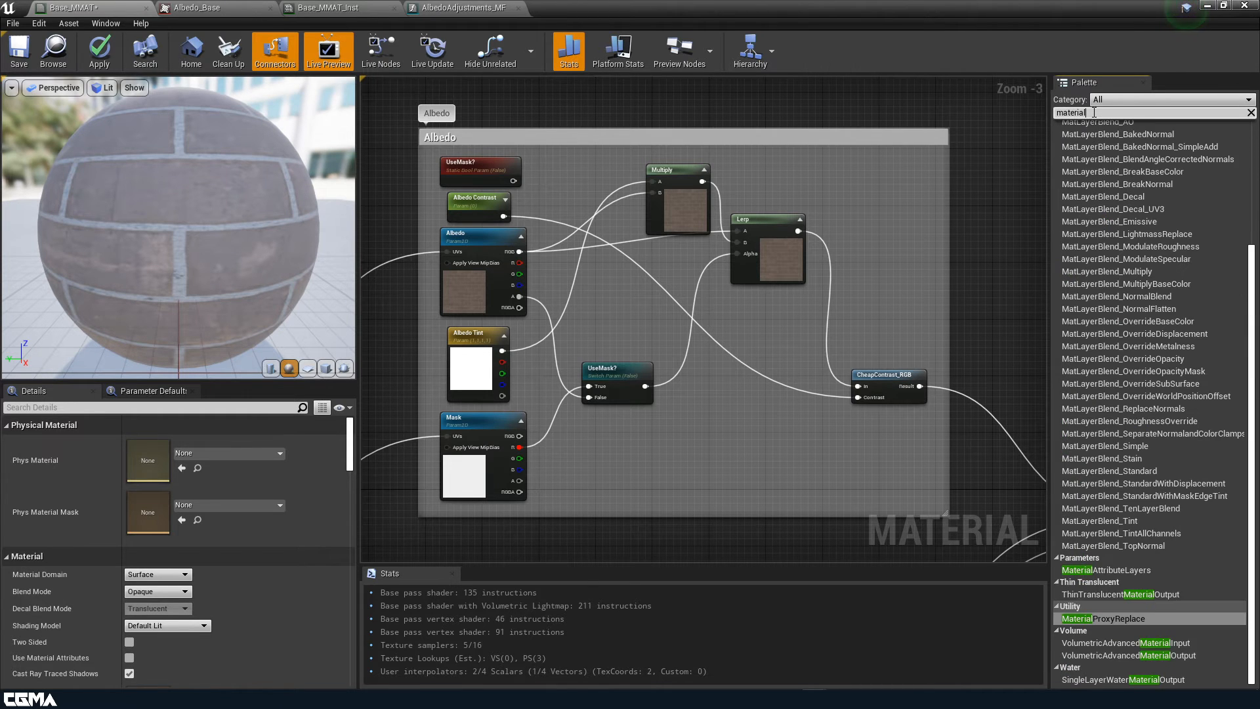
pyautogui.write('rialf')
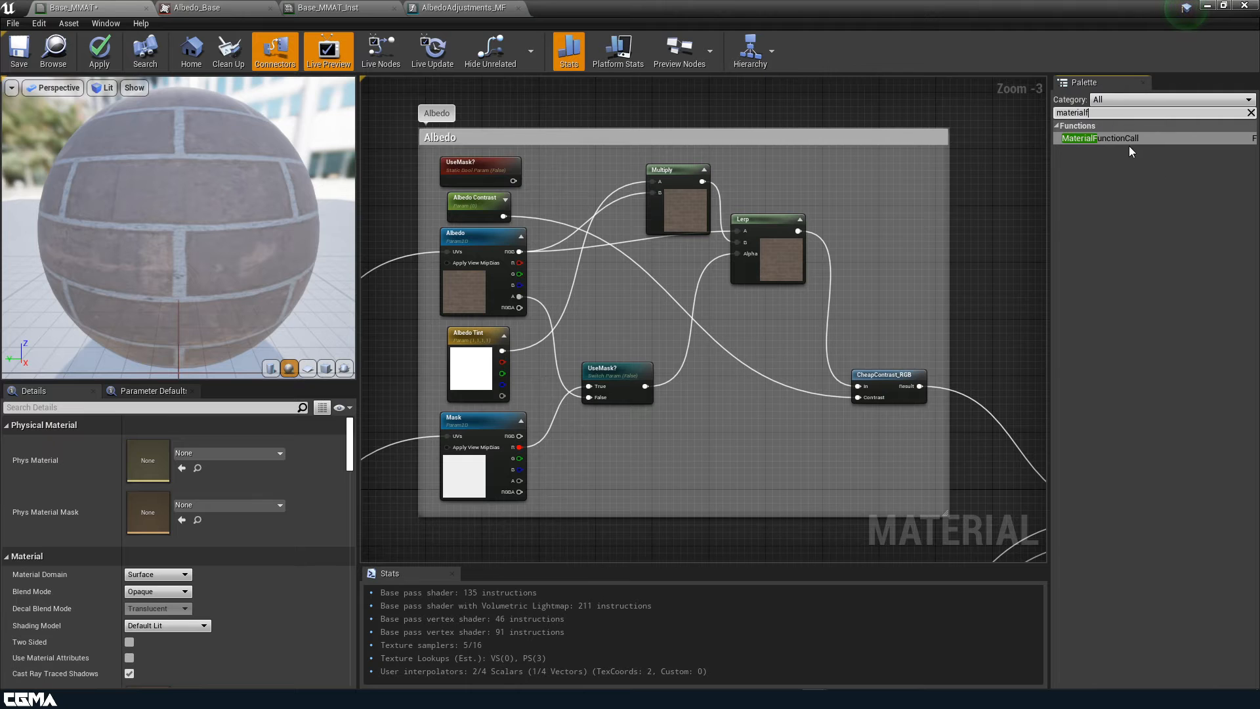
pyautogui.moveTo(1128, 139); pyautogui.dragTo(691, 409)
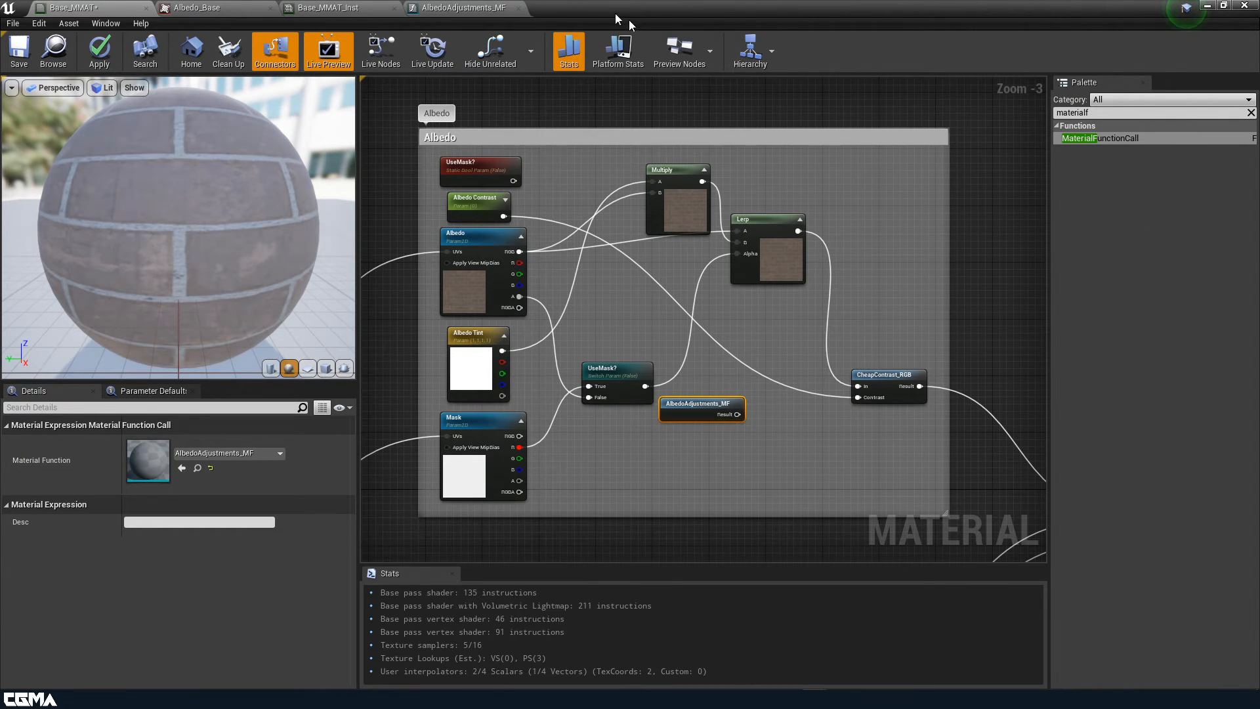
pyautogui.moveTo(616, 20); pyautogui.dragTo(864, 37)
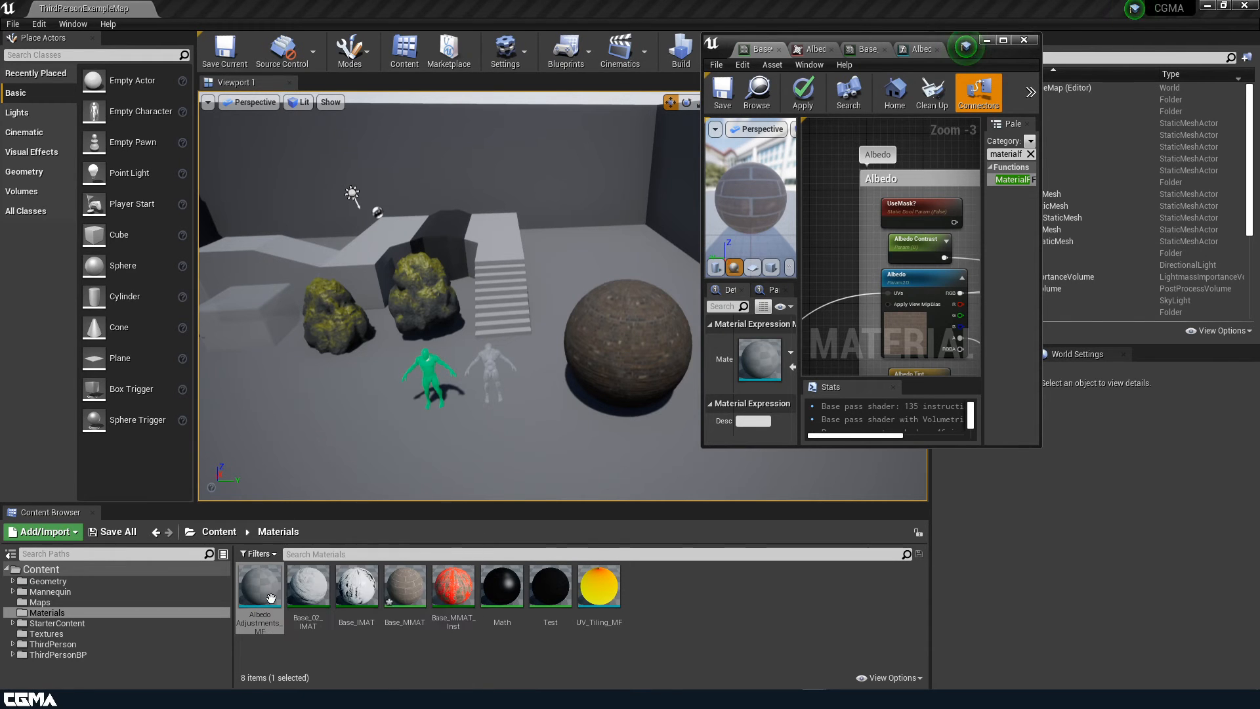
pyautogui.click(1003, 41)
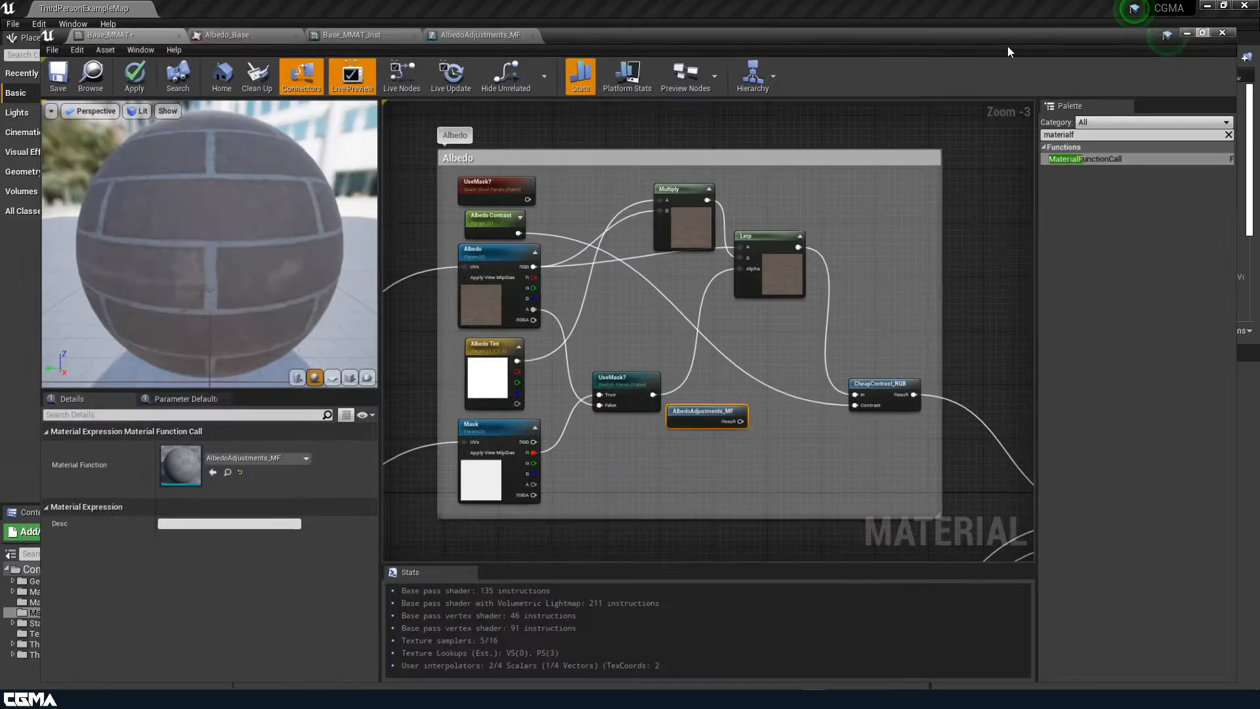
pyautogui.moveTo(681, 413); pyautogui.dragTo(732, 434)
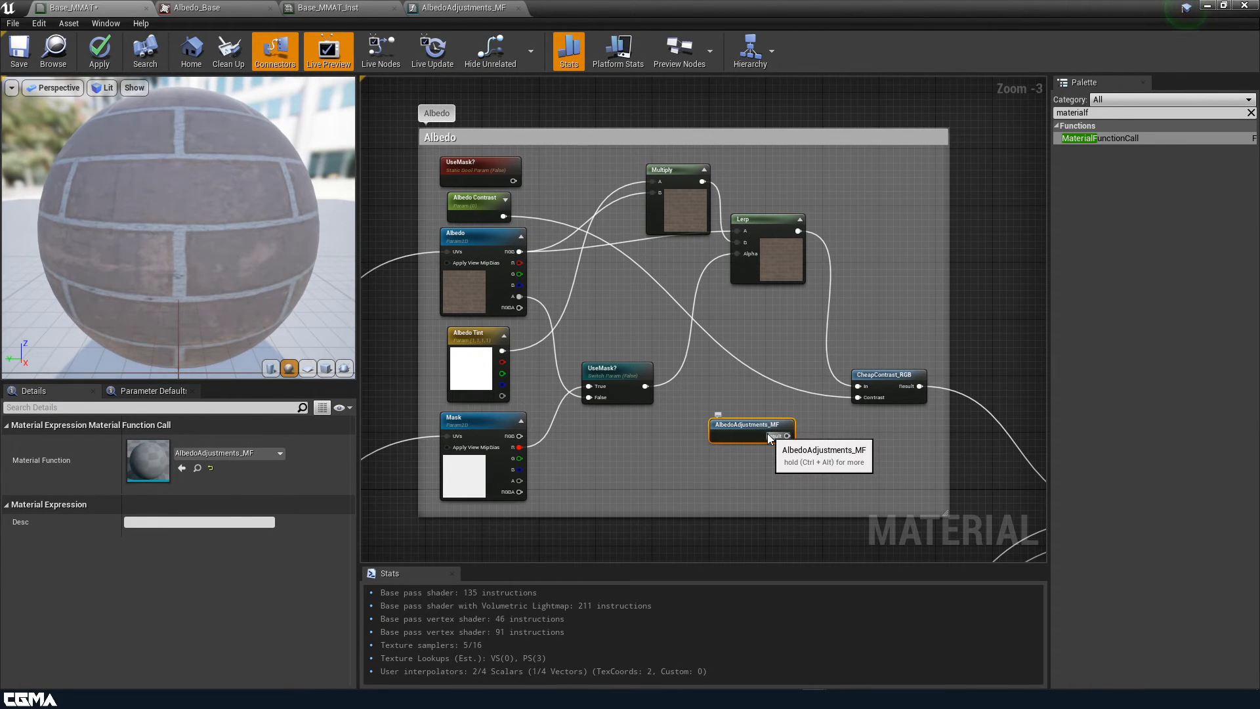
# Add a function input node named 'Albedo Texture' to the AlbedoAdjustments_MF graph
pyautogui.click(453, 7)
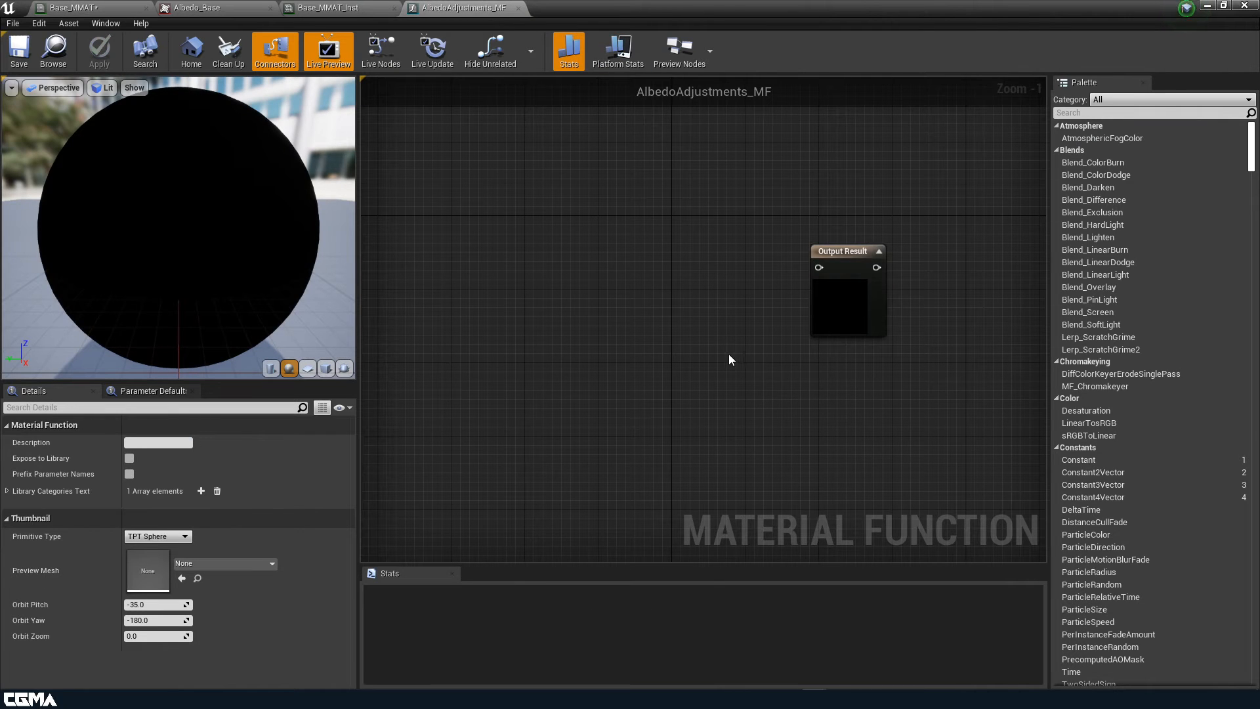
pyautogui.moveTo(729, 355); pyautogui.dragTo(882, 344, button='right')
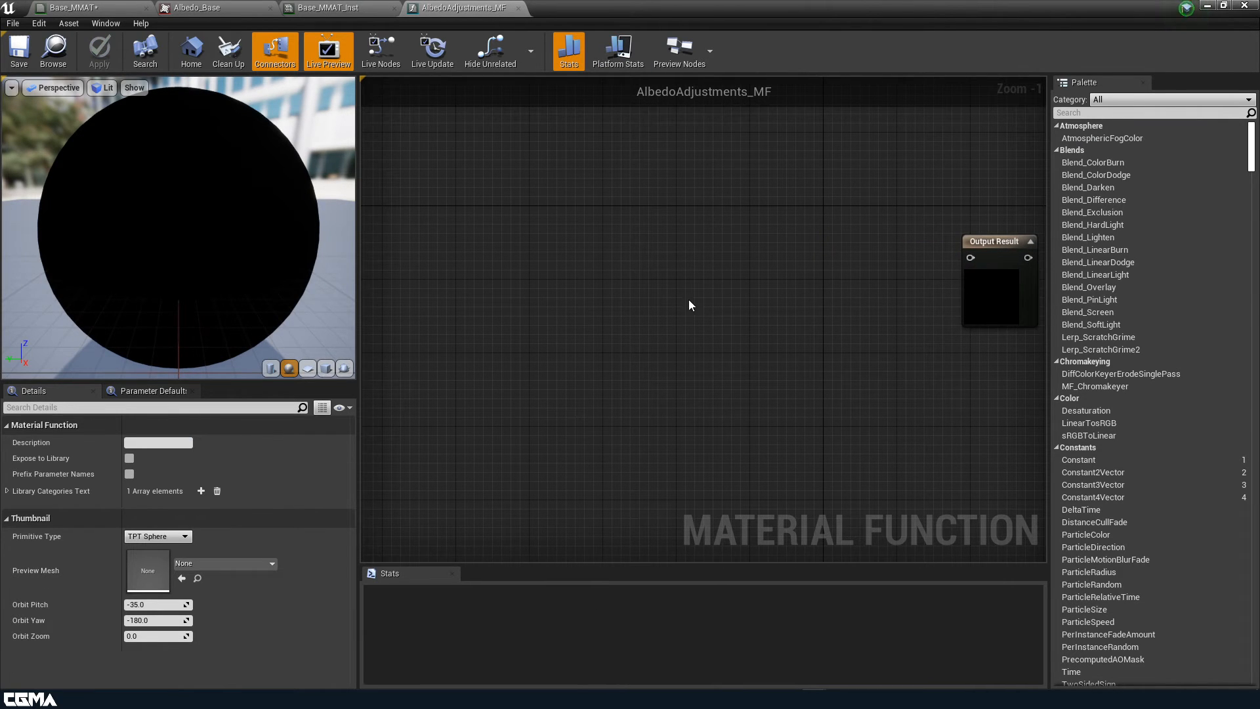
pyautogui.rightClick(454, 180)
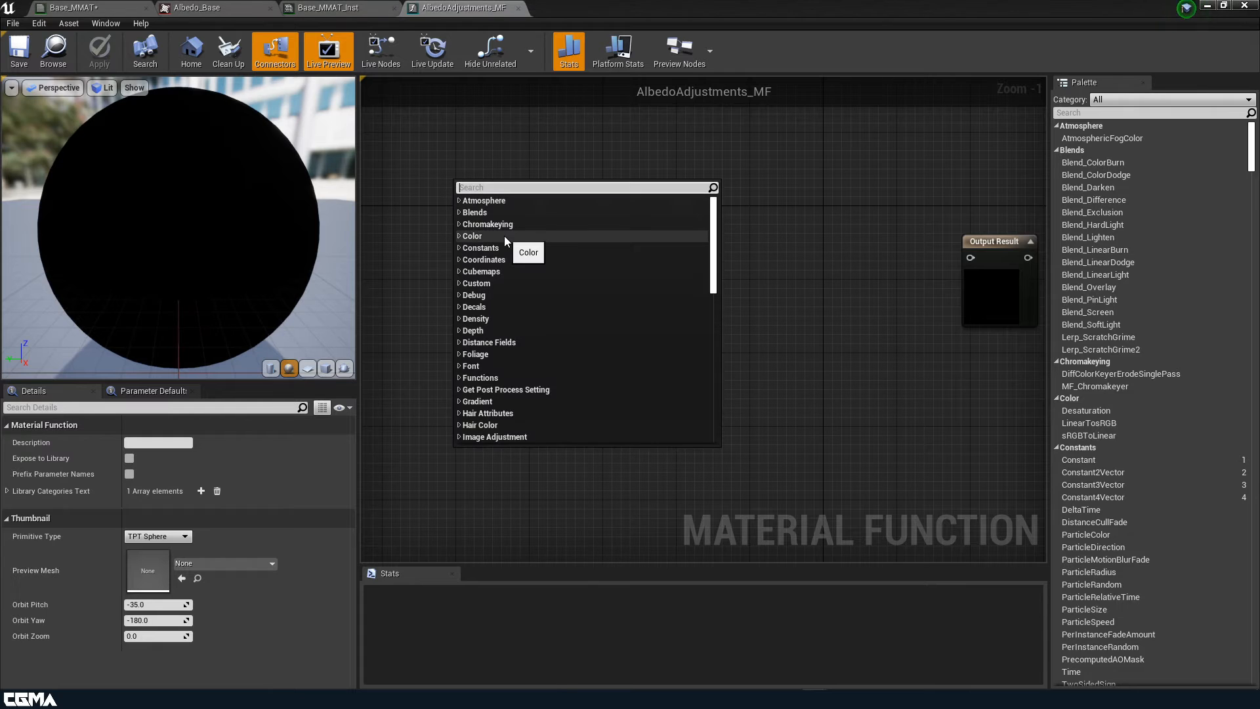
pyautogui.write('input')
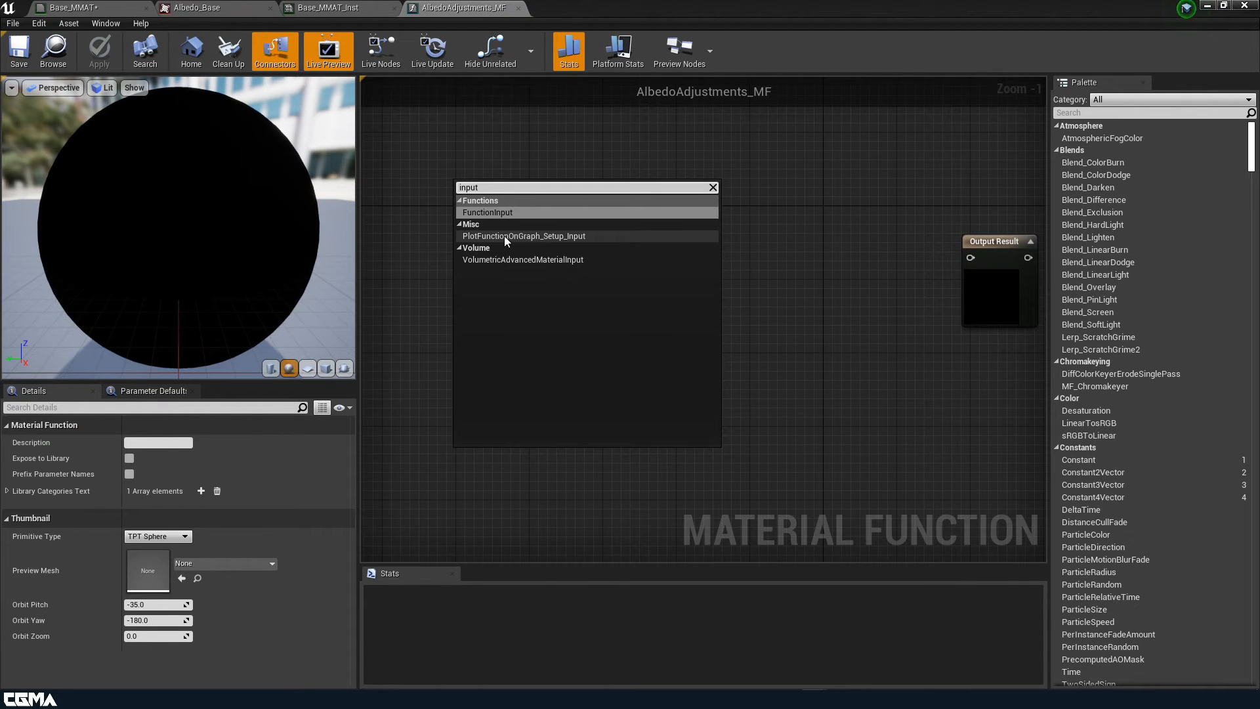
pyautogui.click(486, 213)
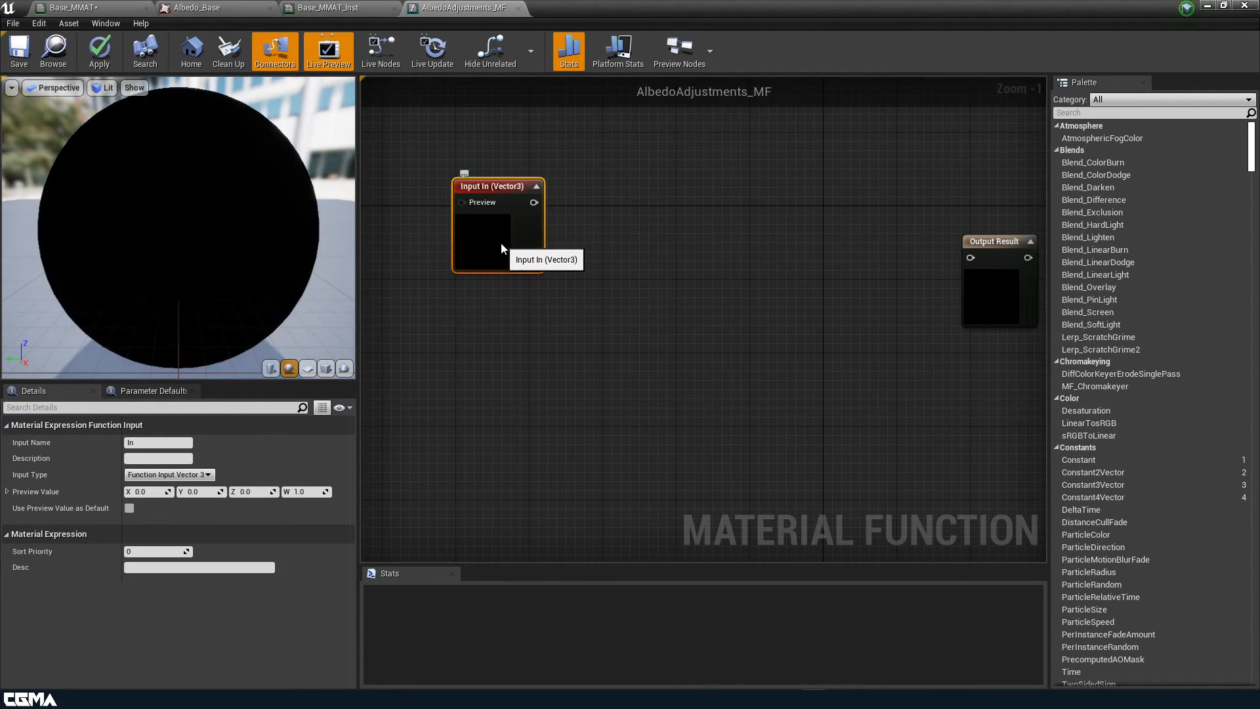
pyautogui.moveTo(507, 240); pyautogui.dragTo(517, 211)
pyautogui.click(160, 443)
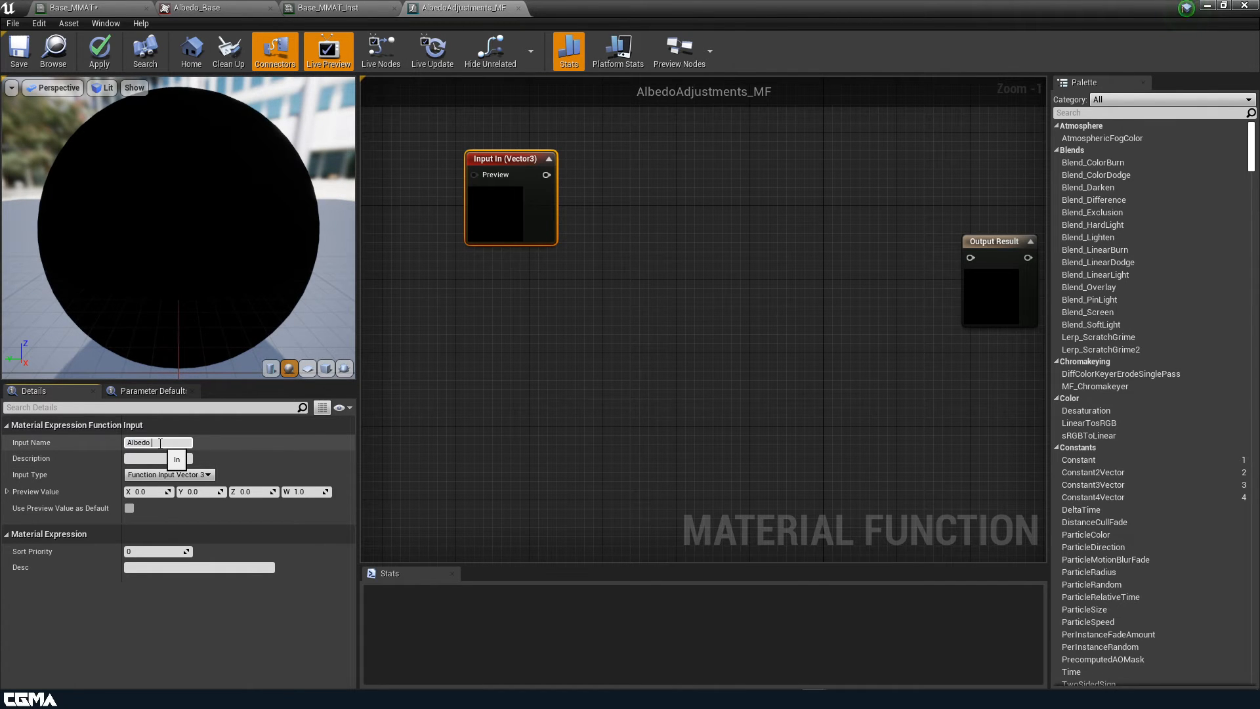
pyautogui.write('Albedo Texture')
pyautogui.press('Return')
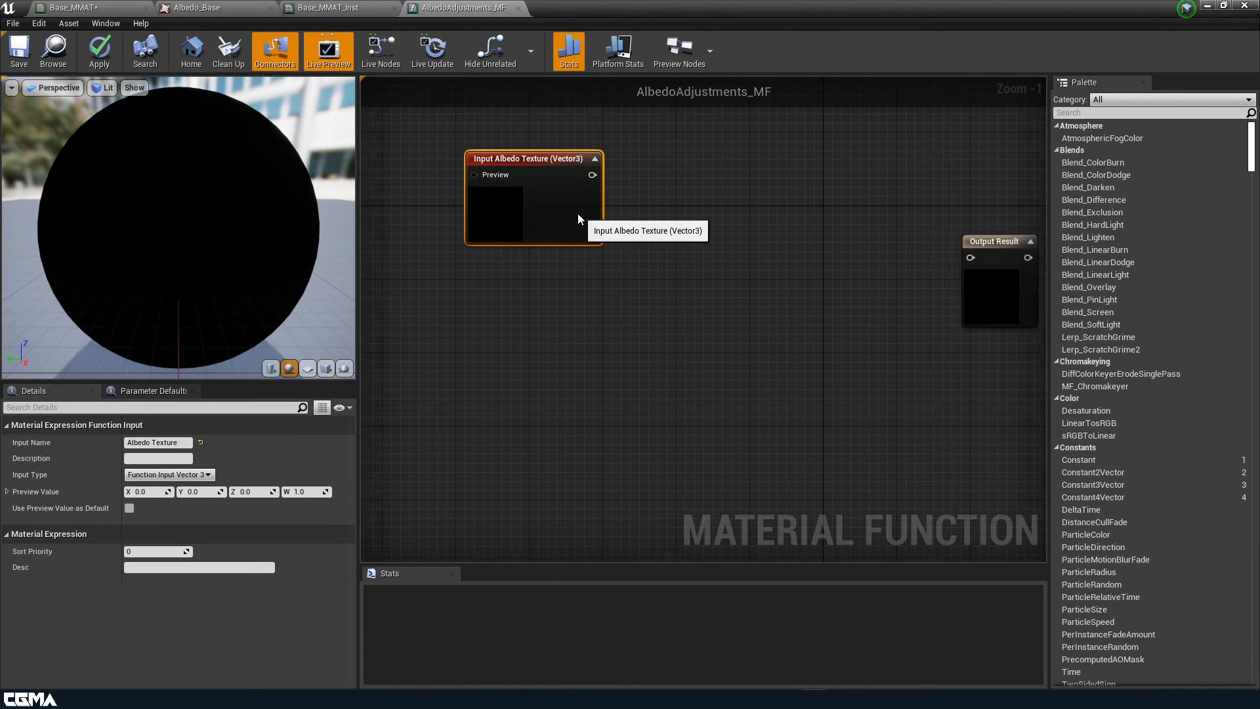
pyautogui.moveTo(577, 216); pyautogui.dragTo(485, 175)
# Duplicate it below as an 'Albedo Tint' input, then view the Base_MMAT graph
pyautogui.hotkey('ctrl', 'w')
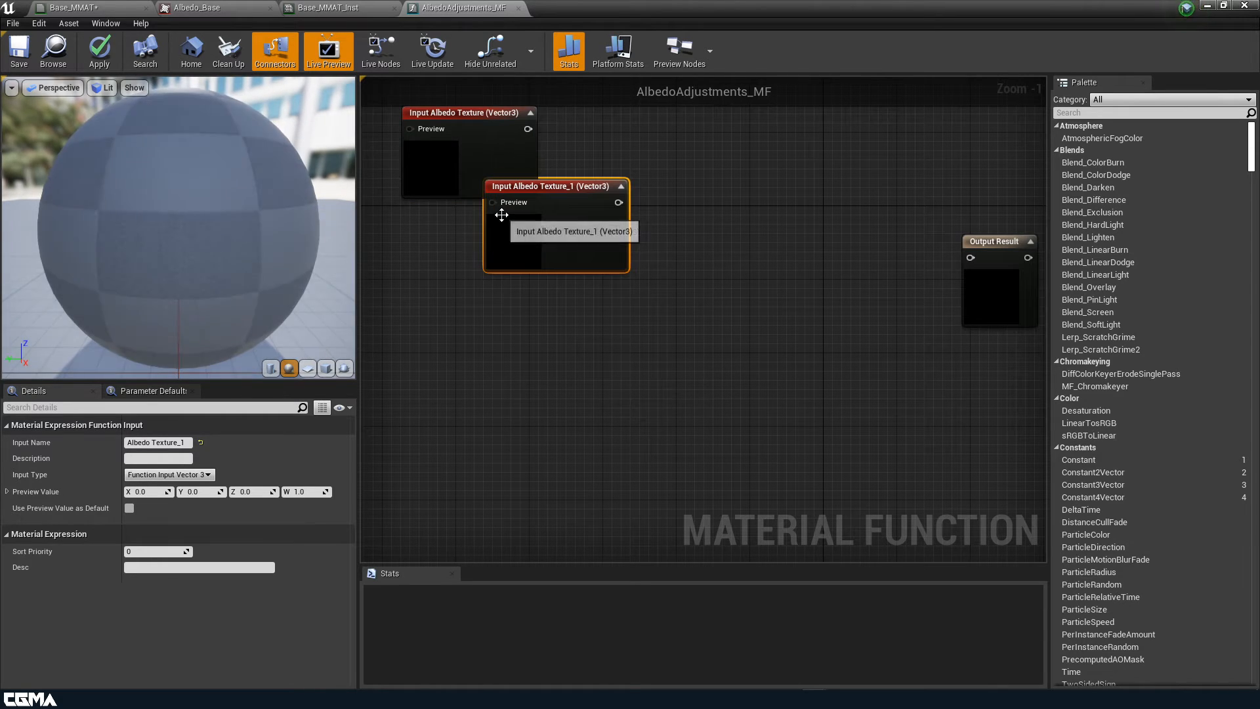
pyautogui.moveTo(553, 243); pyautogui.dragTo(461, 326)
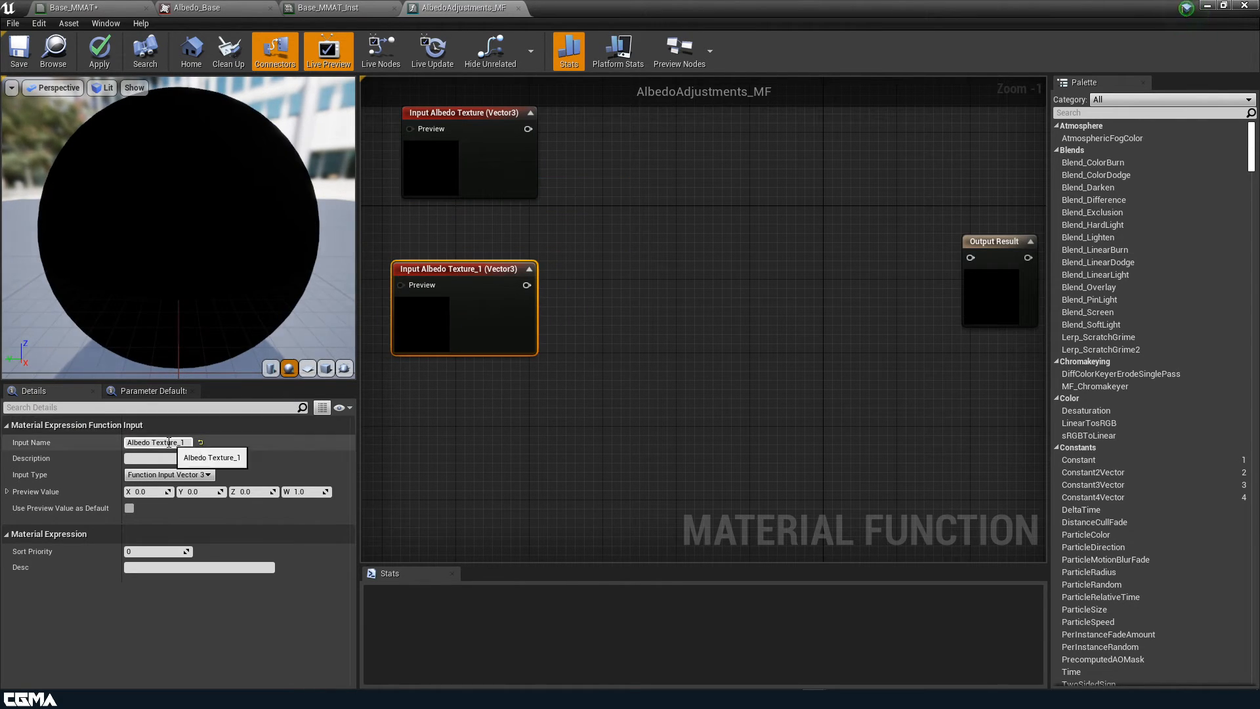
pyautogui.moveTo(155, 442); pyautogui.dragTo(201, 444)
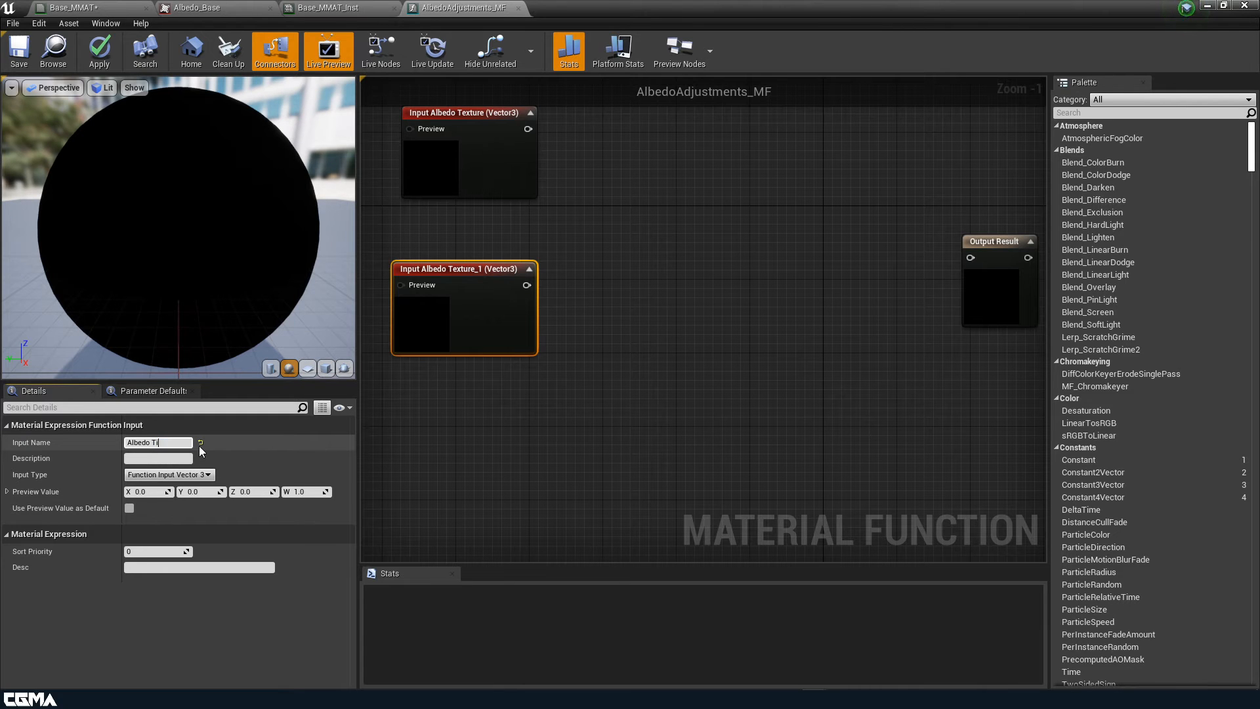
pyautogui.moveTo(576, 351); pyautogui.dragTo(705, 423, button='right')
pyautogui.moveTo(604, 414); pyautogui.dragTo(631, 386)
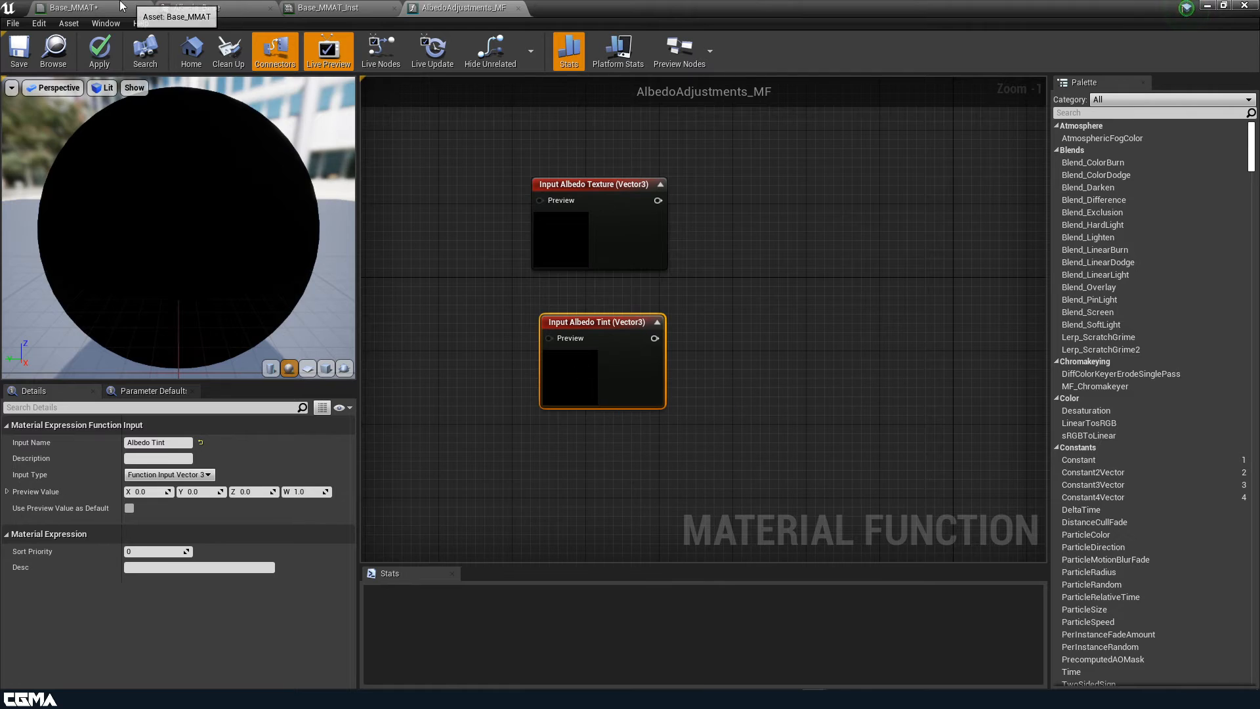
pyautogui.click(72, 8)
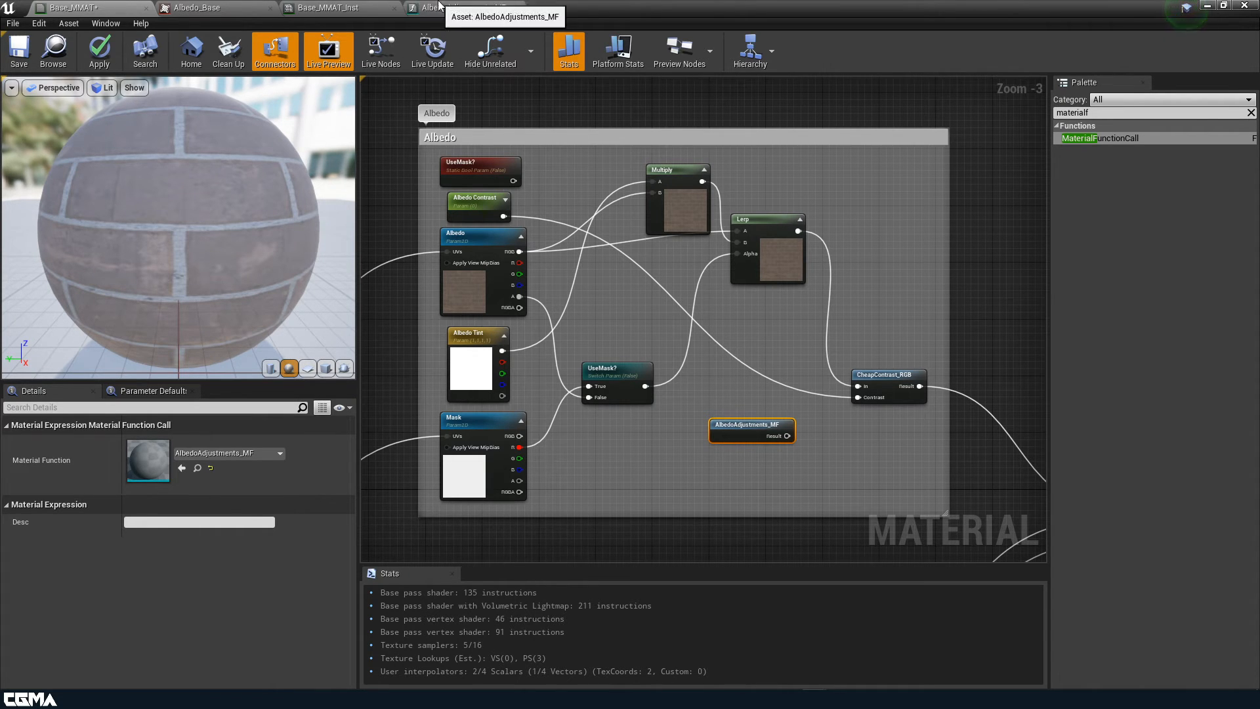
# Add a Multiply node with Albedo Texture into A and Albedo Tint into B
pyautogui.click(440, 7)
pyautogui.click(102, 7)
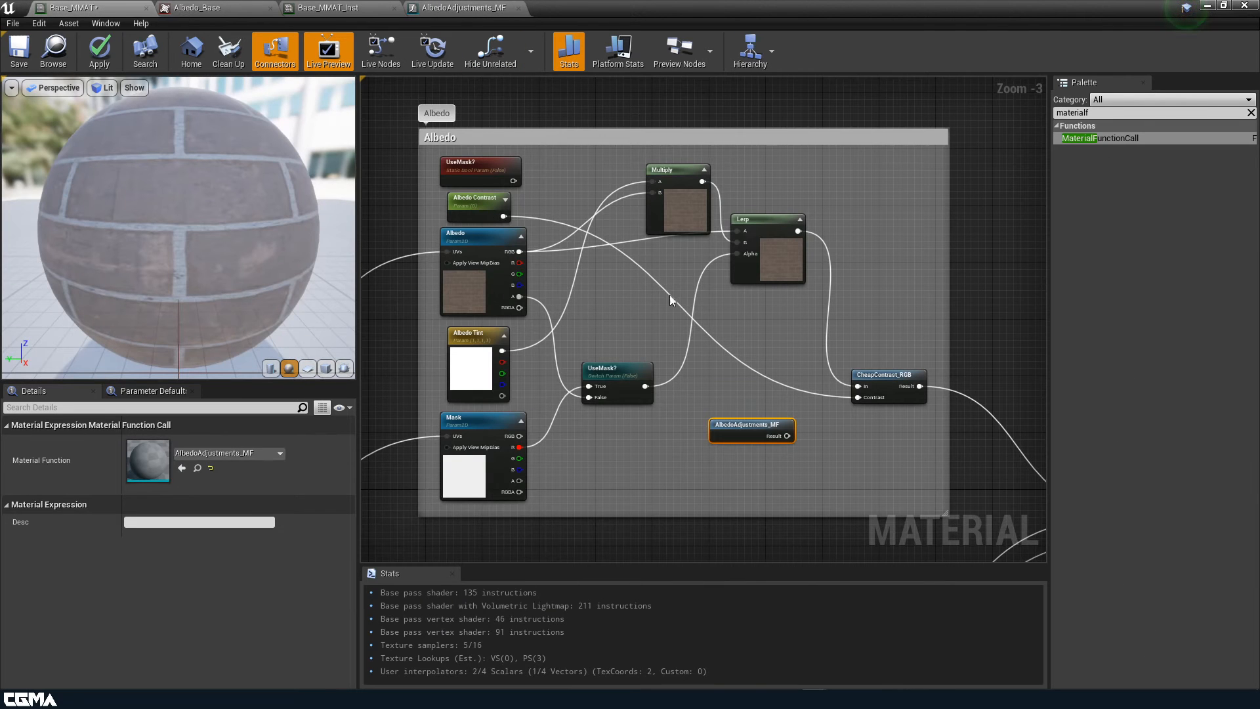
pyautogui.click(456, 8)
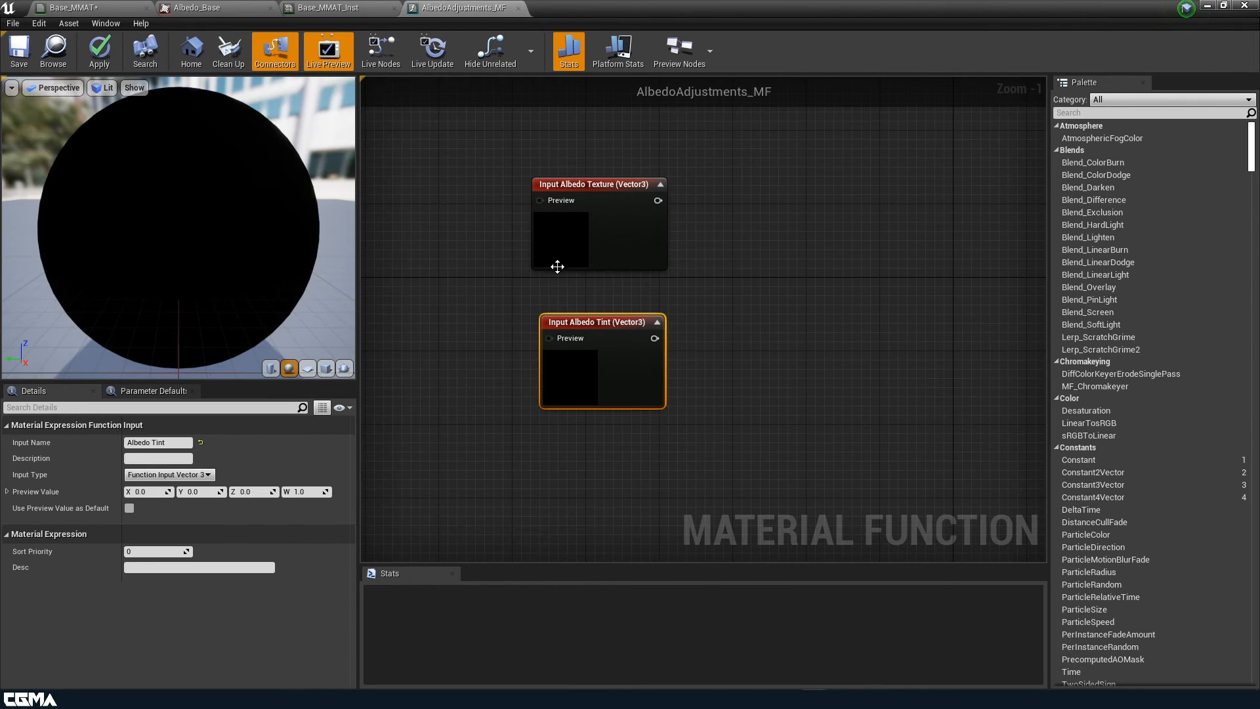
pyautogui.click(789, 273)
pyautogui.click(788, 260)
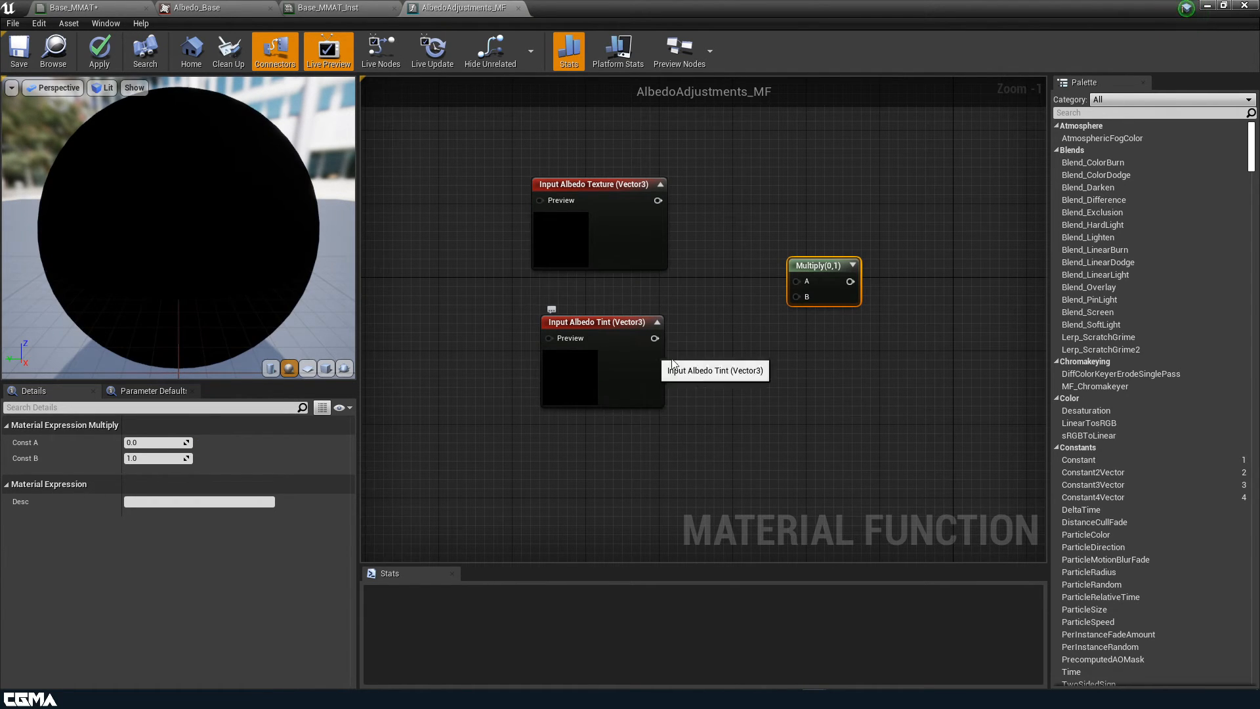
pyautogui.moveTo(655, 338); pyautogui.dragTo(796, 297)
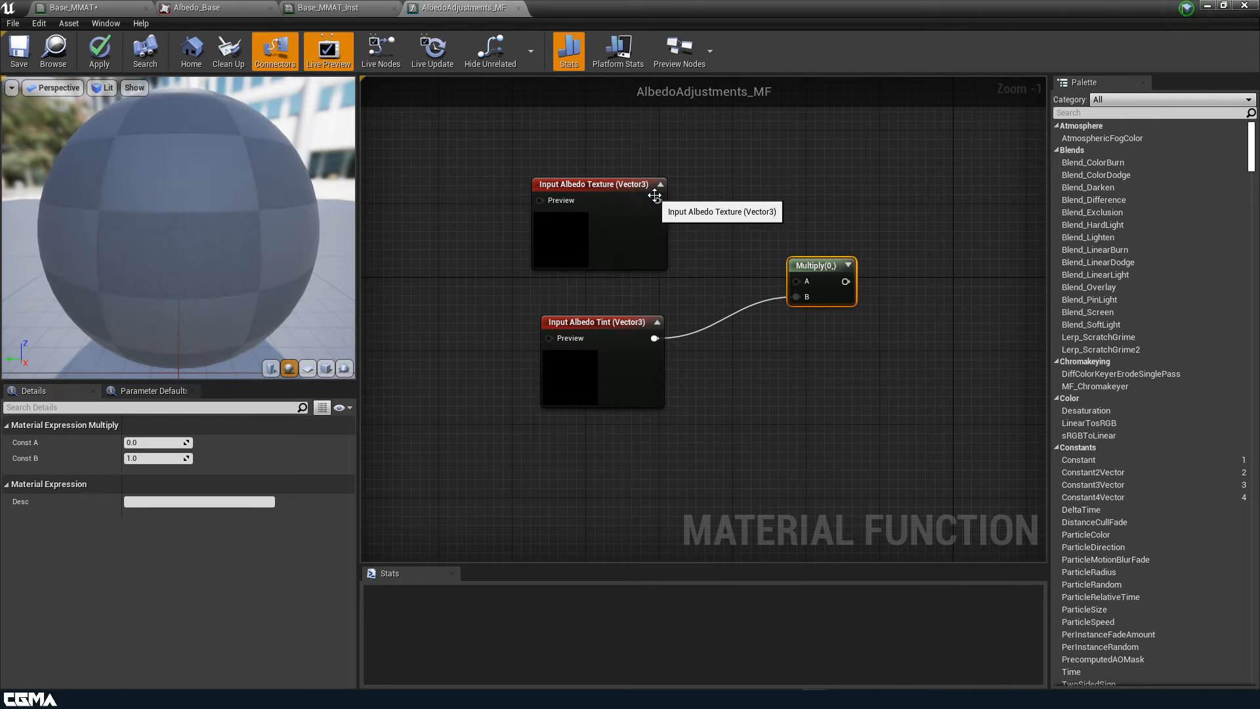
pyautogui.moveTo(654, 195); pyautogui.dragTo(800, 281)
pyautogui.scroll(-3, 746, 351)
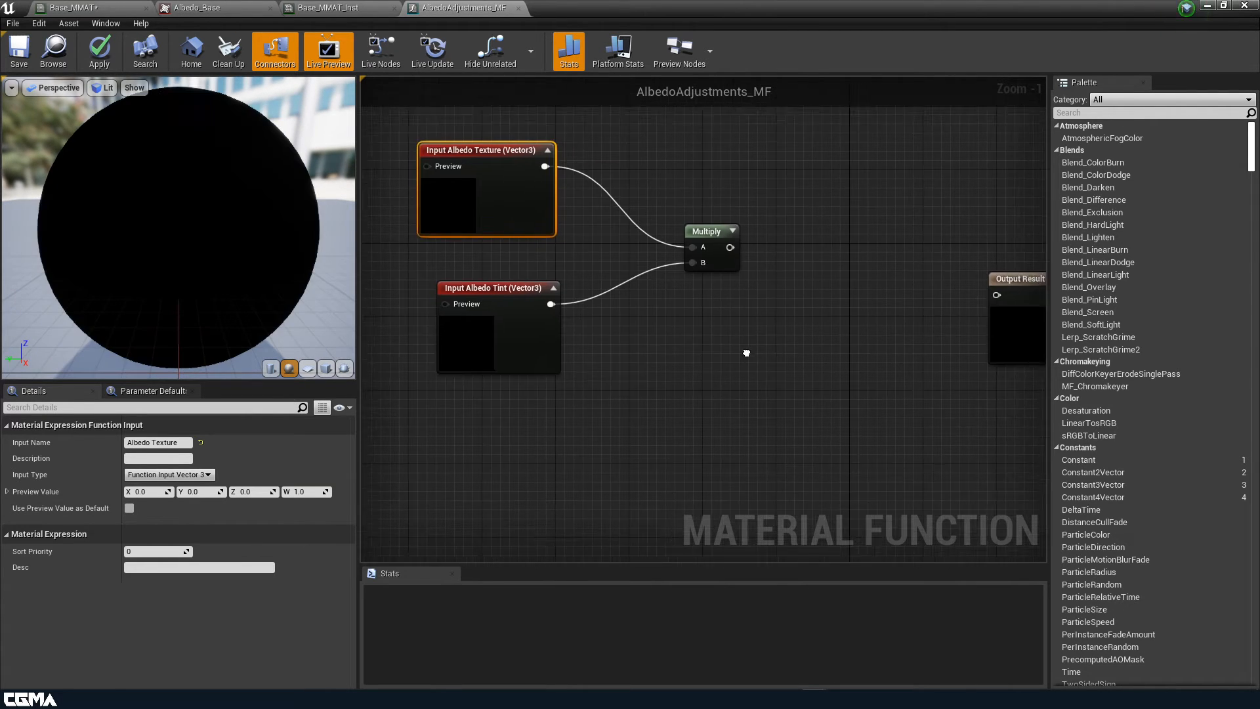
pyautogui.click(200, 7)
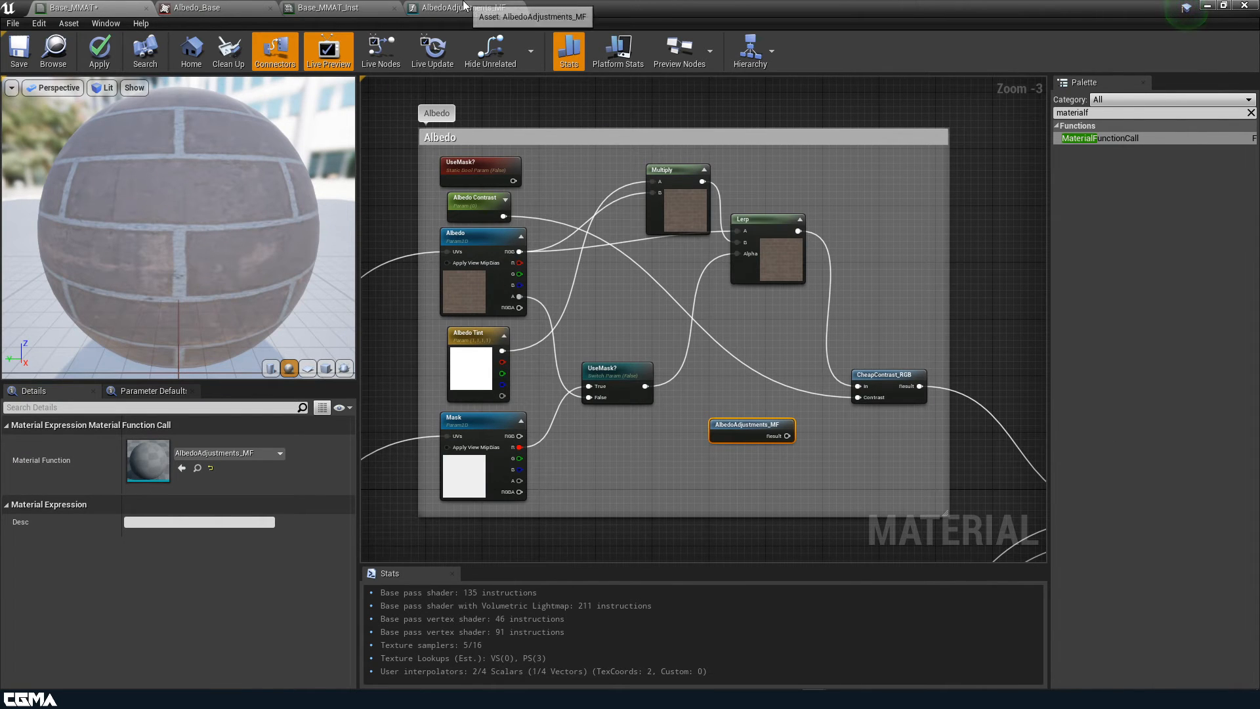
# Duplicate Albedo Tint as a Function Input Scalar named 'Albedo Mask' below the others
pyautogui.click(466, 8)
pyautogui.moveTo(683, 221)
pyautogui.mouseDown(button='right')
pyautogui.moveTo(644, 225)
pyautogui.moveTo(676, 199)
pyautogui.mouseUp(button='right')
pyautogui.click(576, 331)
pyautogui.hotkey('ctrl', 'w')
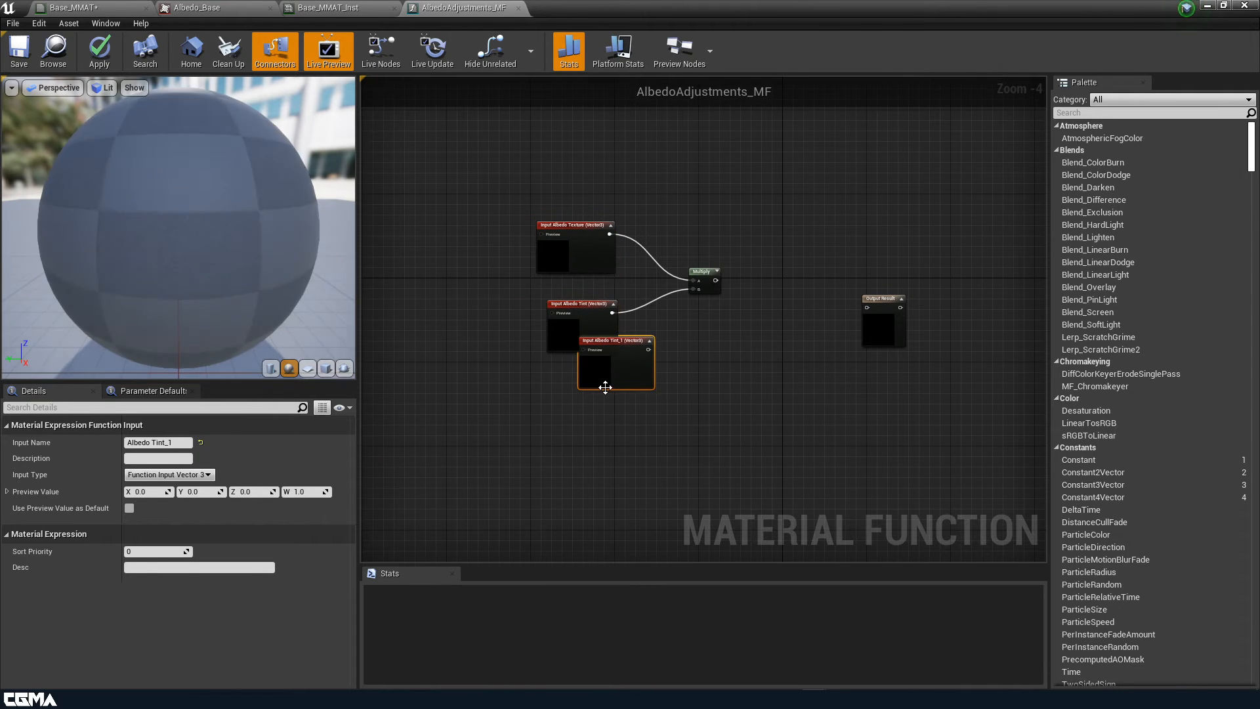
pyautogui.moveTo(613, 371); pyautogui.dragTo(560, 441)
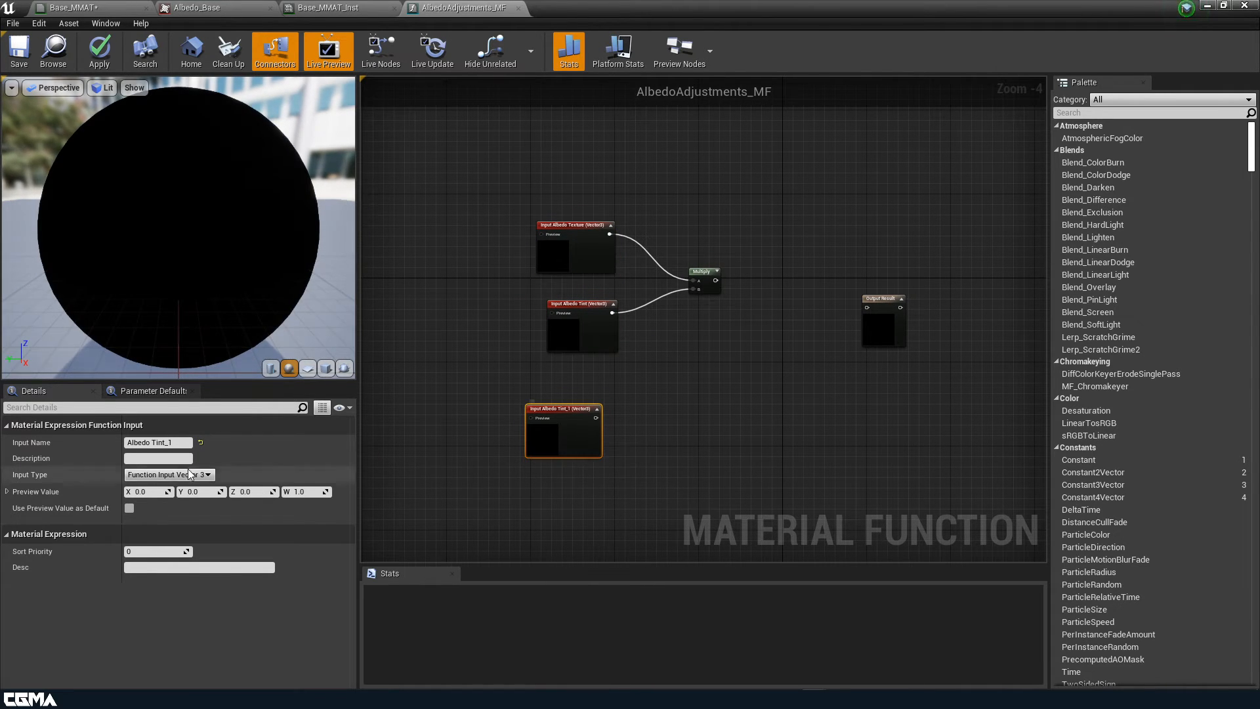
pyautogui.click(177, 443)
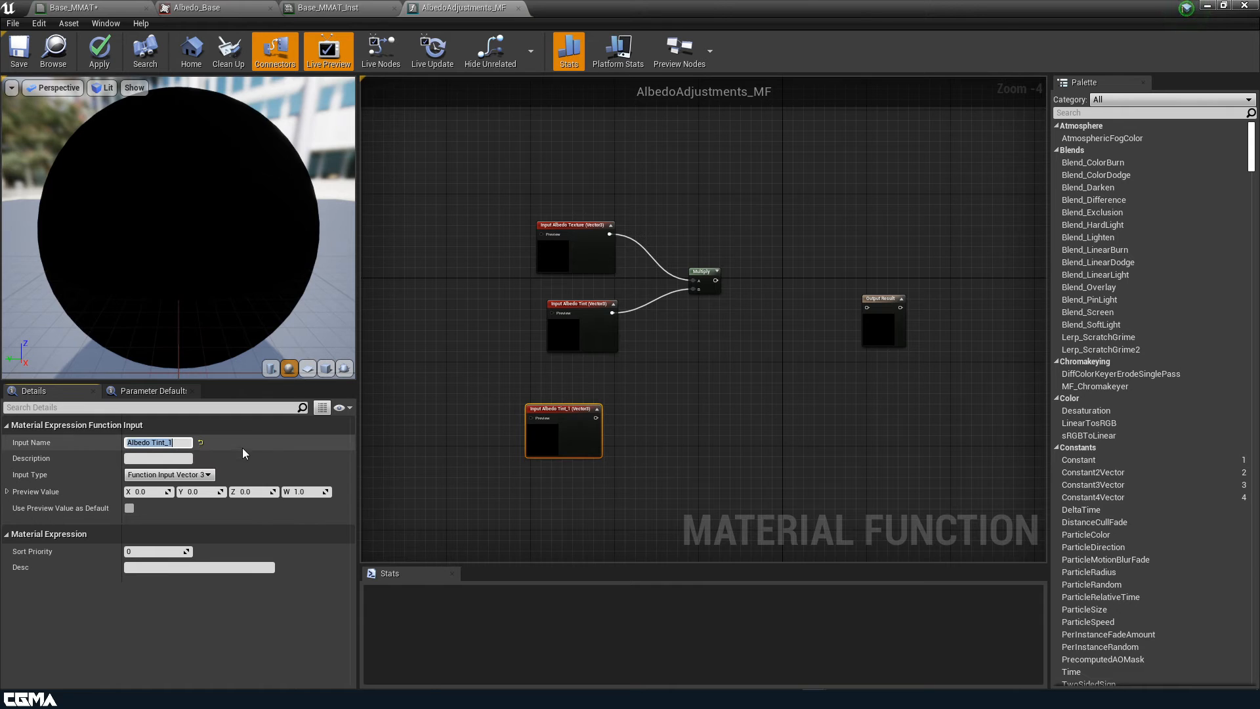
pyautogui.click(172, 474)
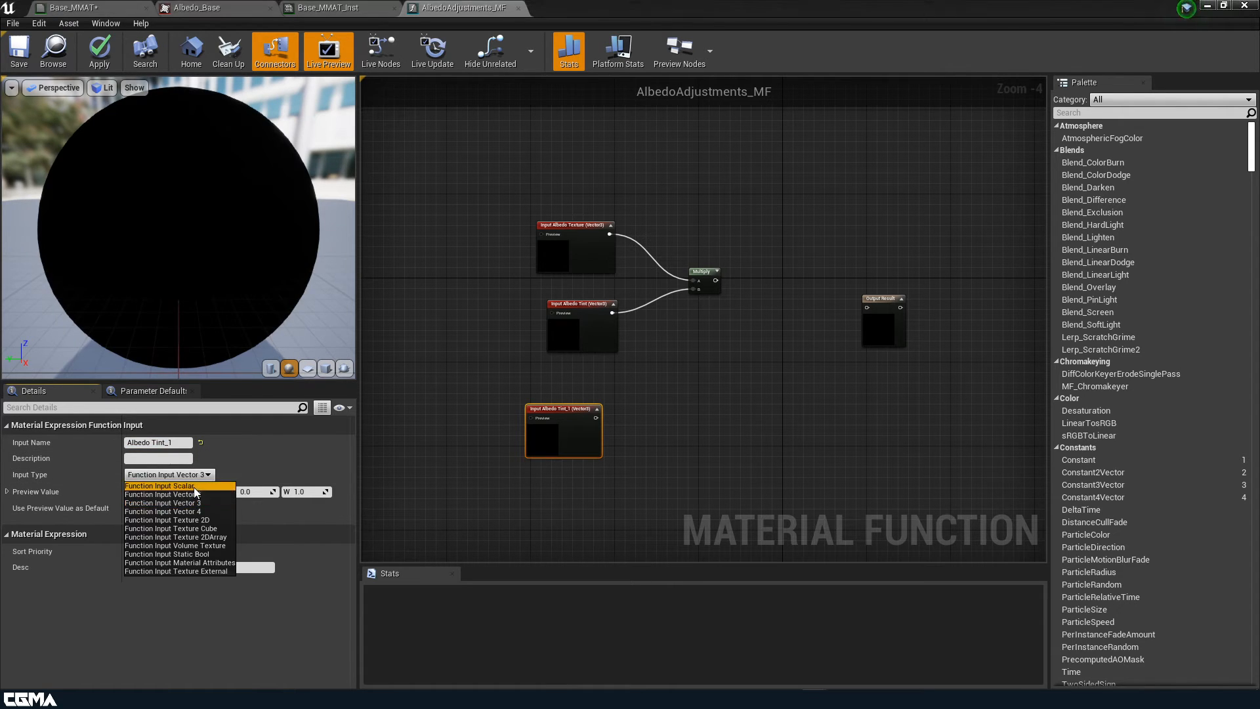
pyautogui.click(159, 485)
pyautogui.moveTo(172, 443); pyautogui.dragTo(152, 443)
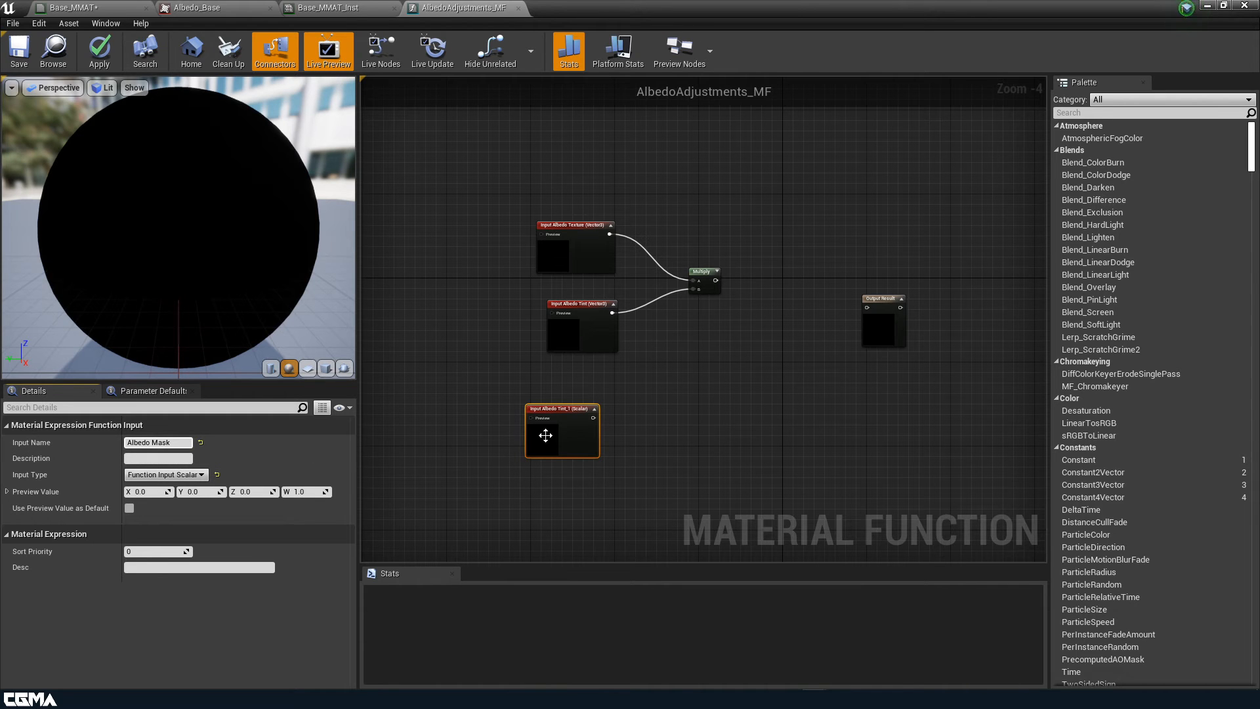
pyautogui.moveTo(546, 437); pyautogui.dragTo(578, 500)
# Duplicate the mask input as 'Albedo Alpha' and shorten 'Albedo Mask' to 'Mask'
pyautogui.hotkey('ctrl', 'w')
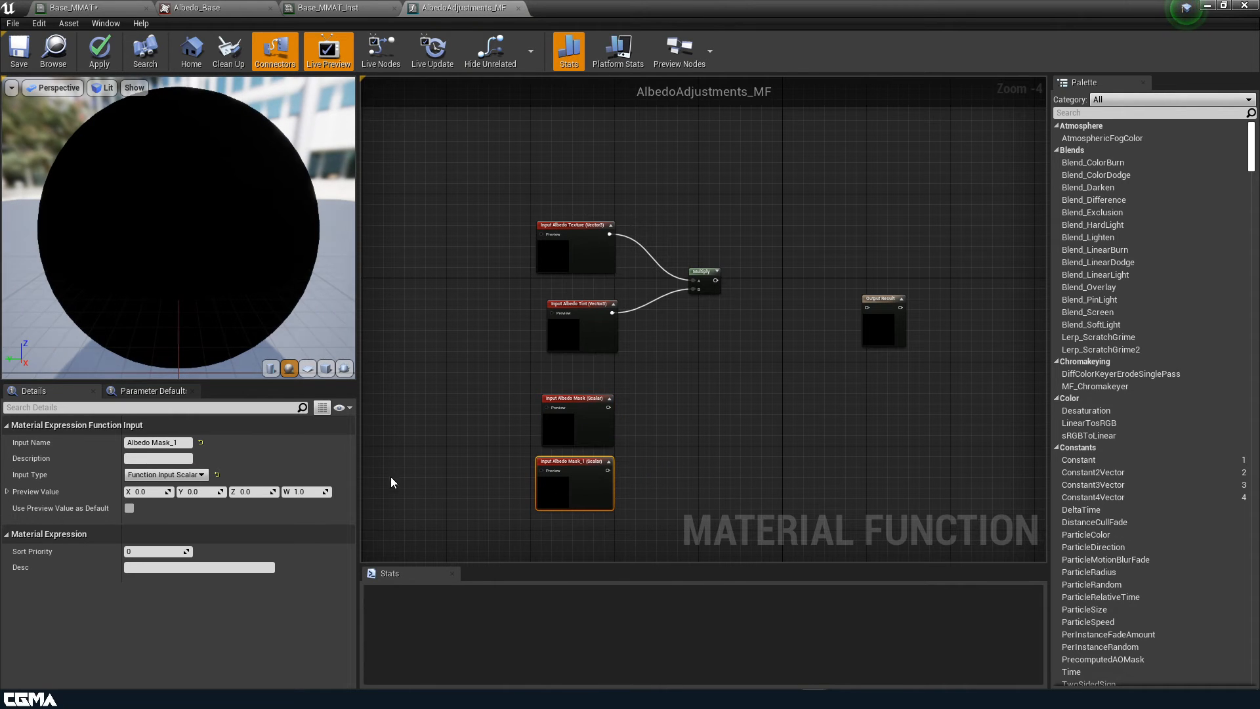
pyautogui.click(180, 442)
pyautogui.moveTo(182, 441); pyautogui.dragTo(157, 444)
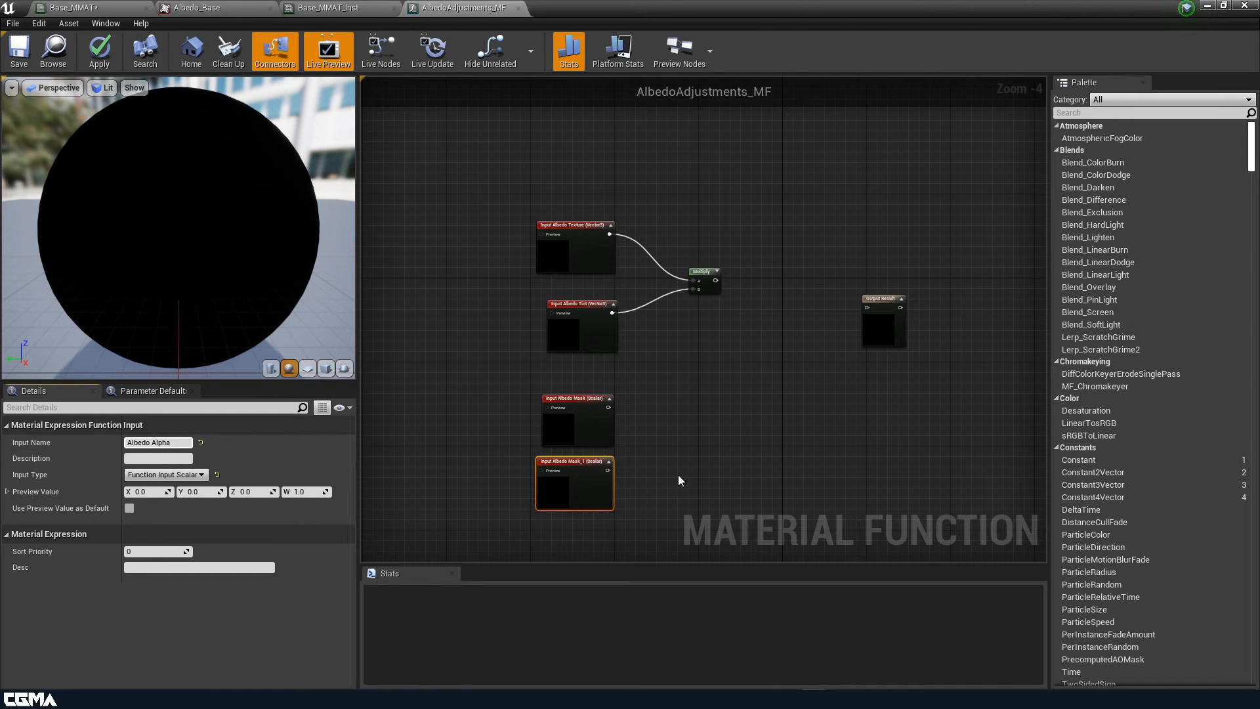
pyautogui.click(564, 449)
pyautogui.click(573, 482)
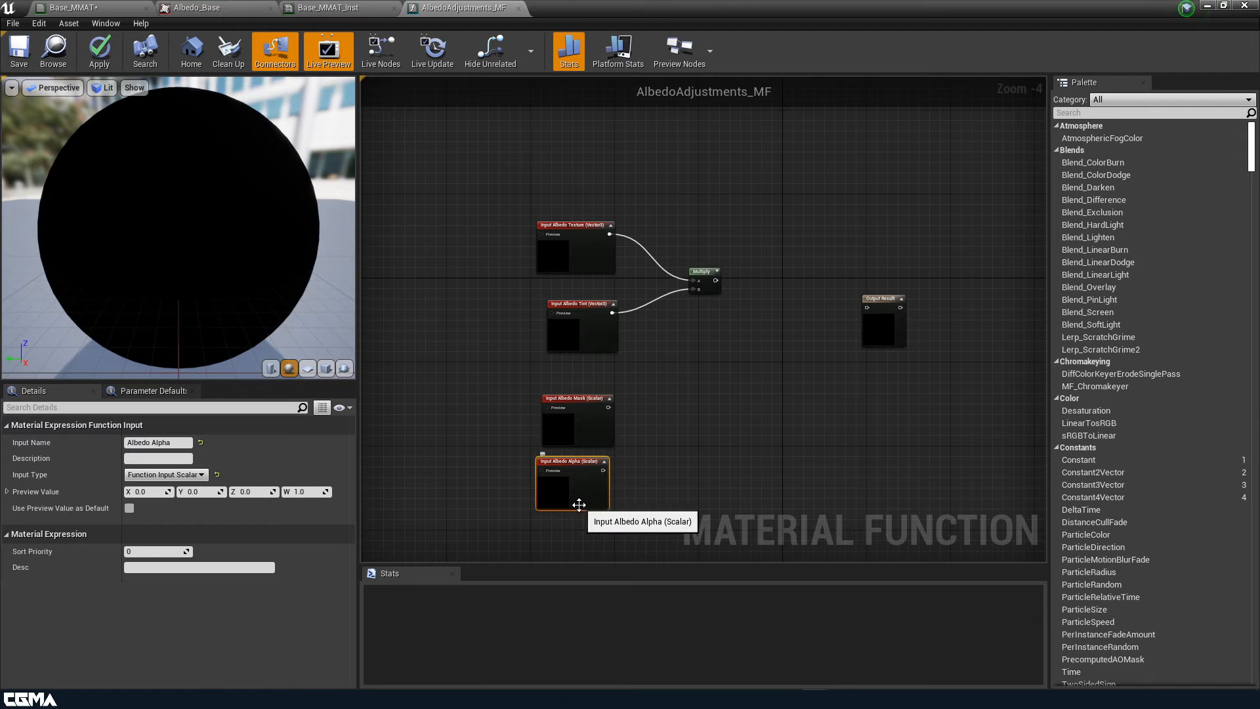
pyautogui.click(584, 412)
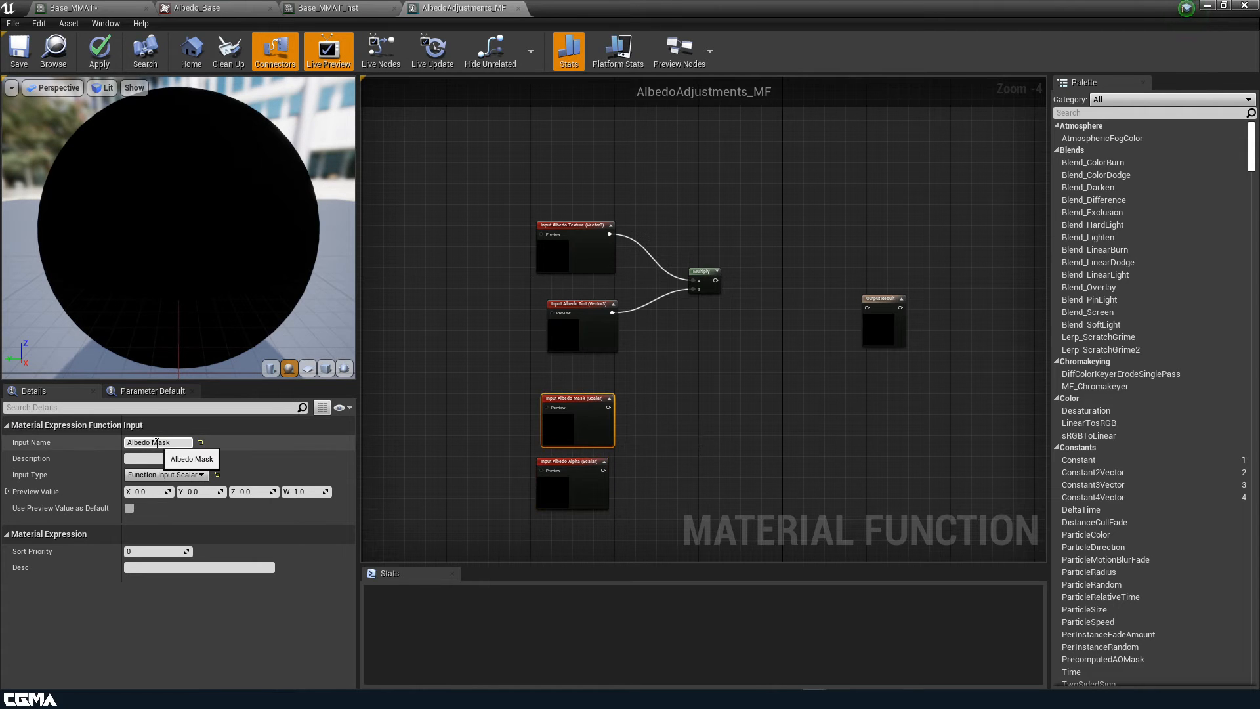
pyautogui.moveTo(154, 442); pyautogui.dragTo(64, 441)
pyautogui.press('BackSpace')
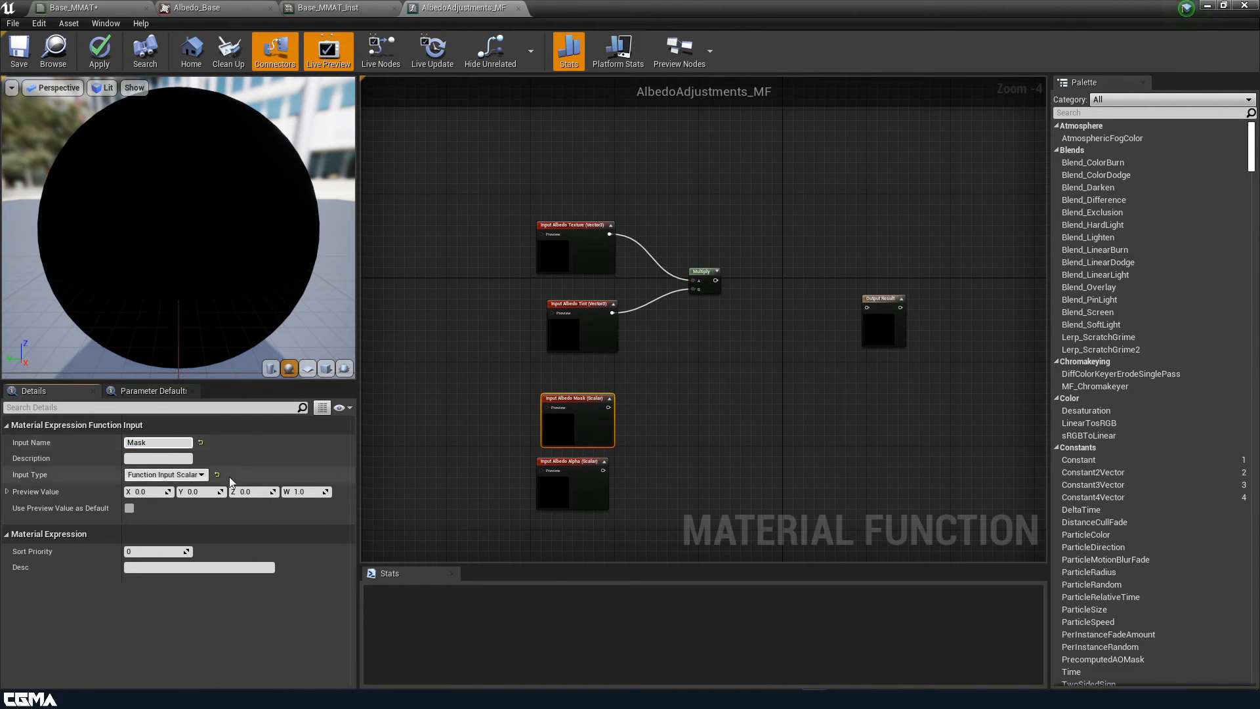
# Shorten 'Albedo Alpha' to 'Alpha' and move the Mask and Alpha inputs up together
pyautogui.click(551, 485)
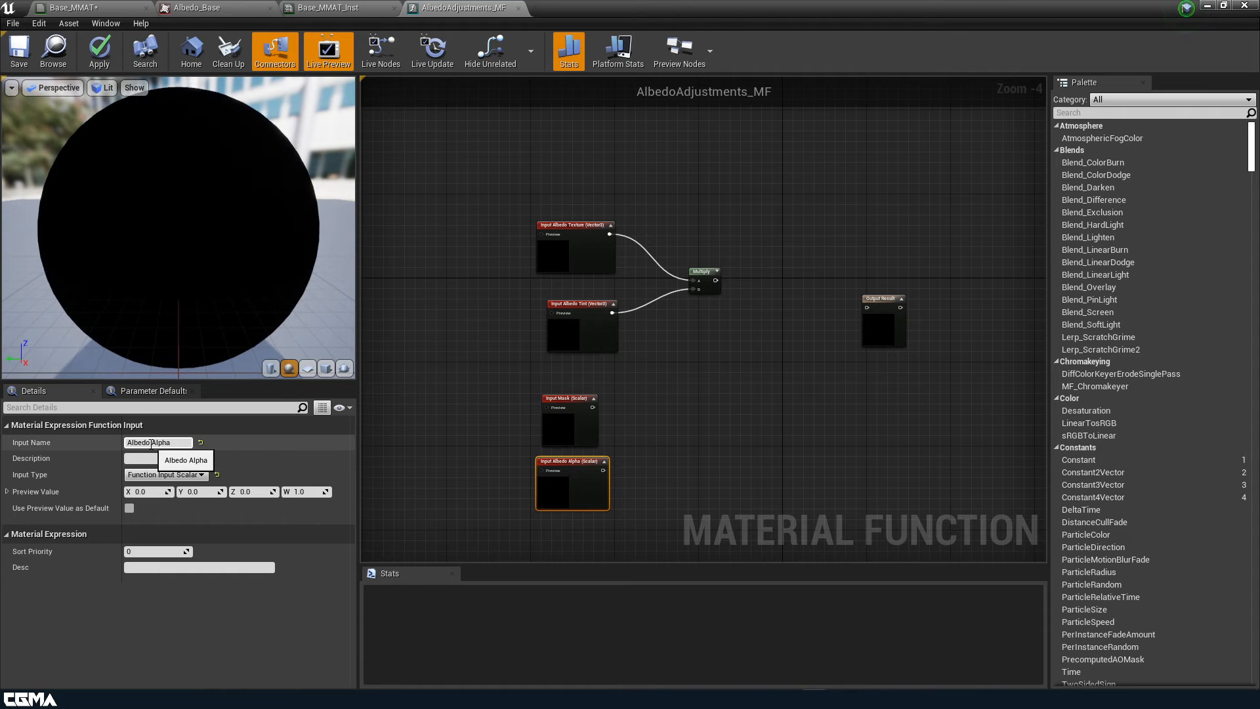
pyautogui.moveTo(155, 443); pyautogui.dragTo(39, 441)
pyautogui.press('BackSpace')
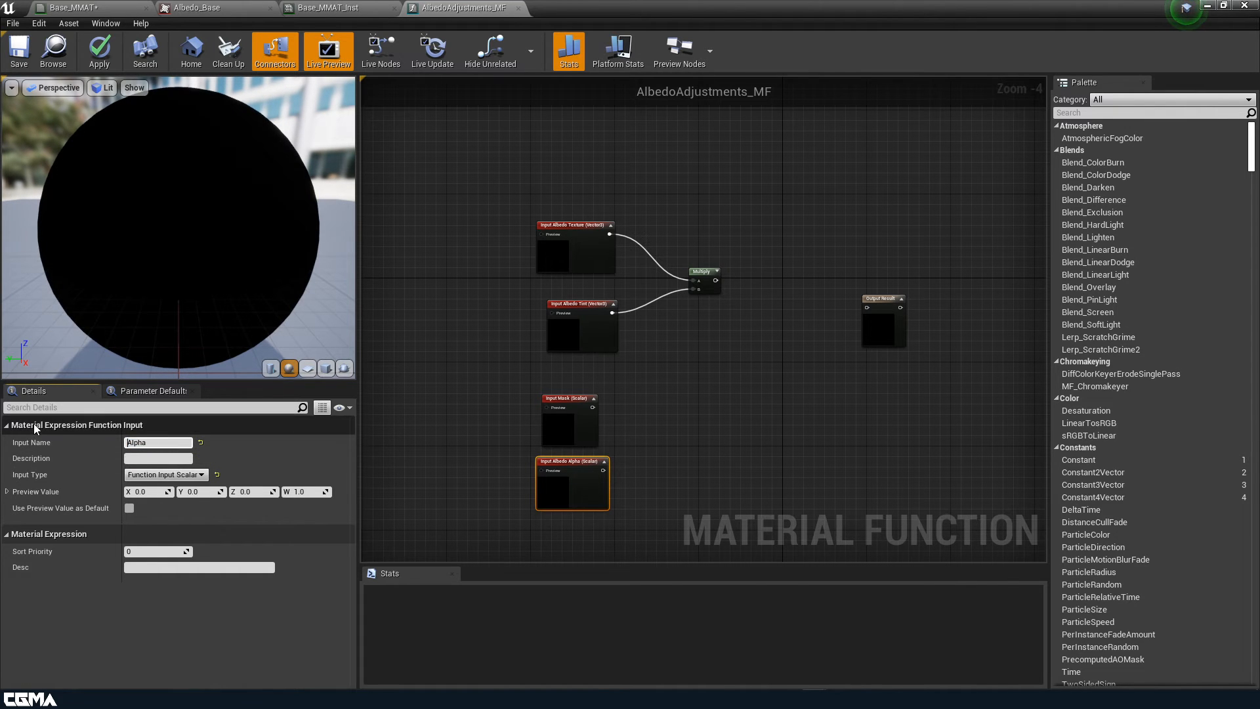
pyautogui.click(705, 487)
pyautogui.click(550, 488)
pyautogui.moveTo(658, 482); pyautogui.dragTo(579, 399)
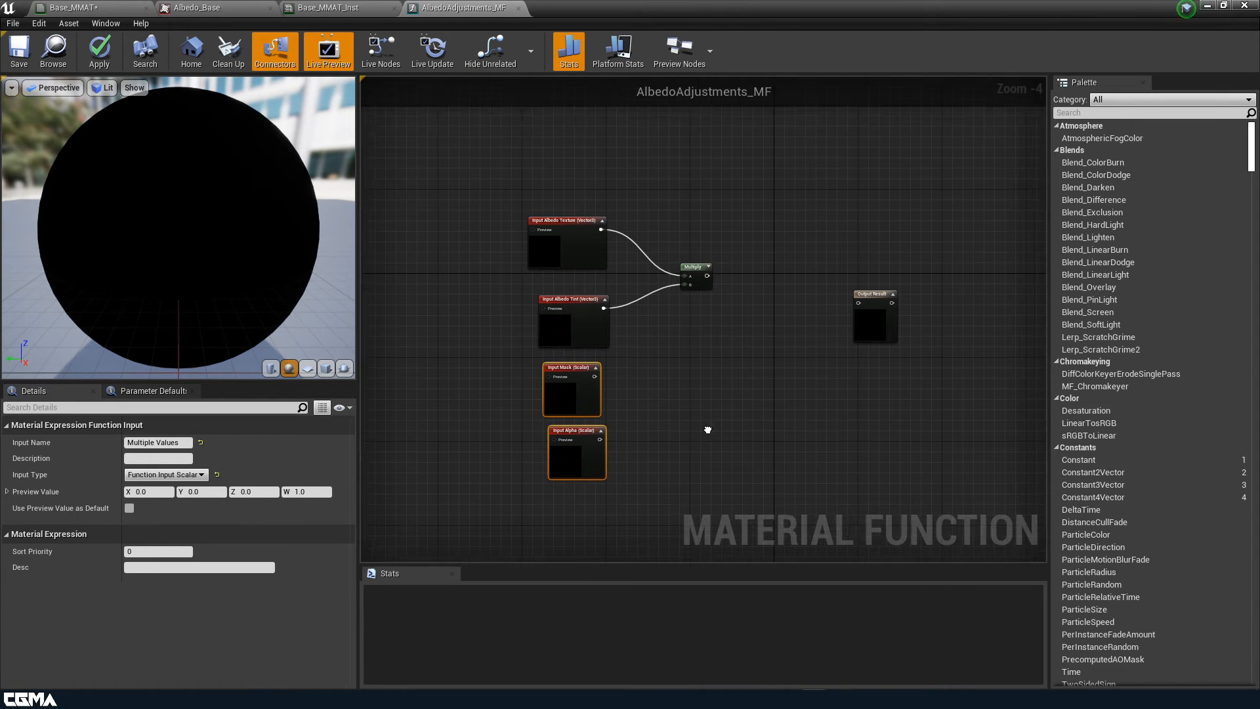
pyautogui.moveTo(706, 430); pyautogui.dragTo(683, 357, button='right')
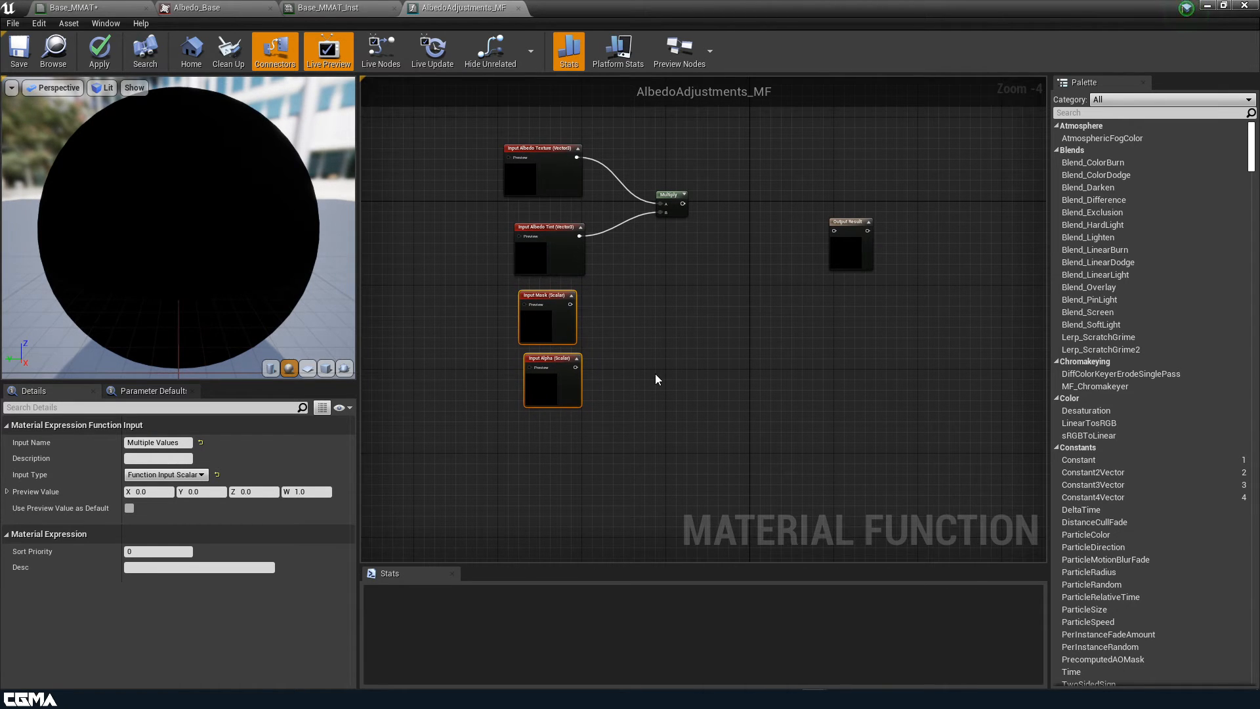
# Duplicate Alpha into a 'Contrast' input below it, then duplicate Contrast once more
pyautogui.click(542, 379)
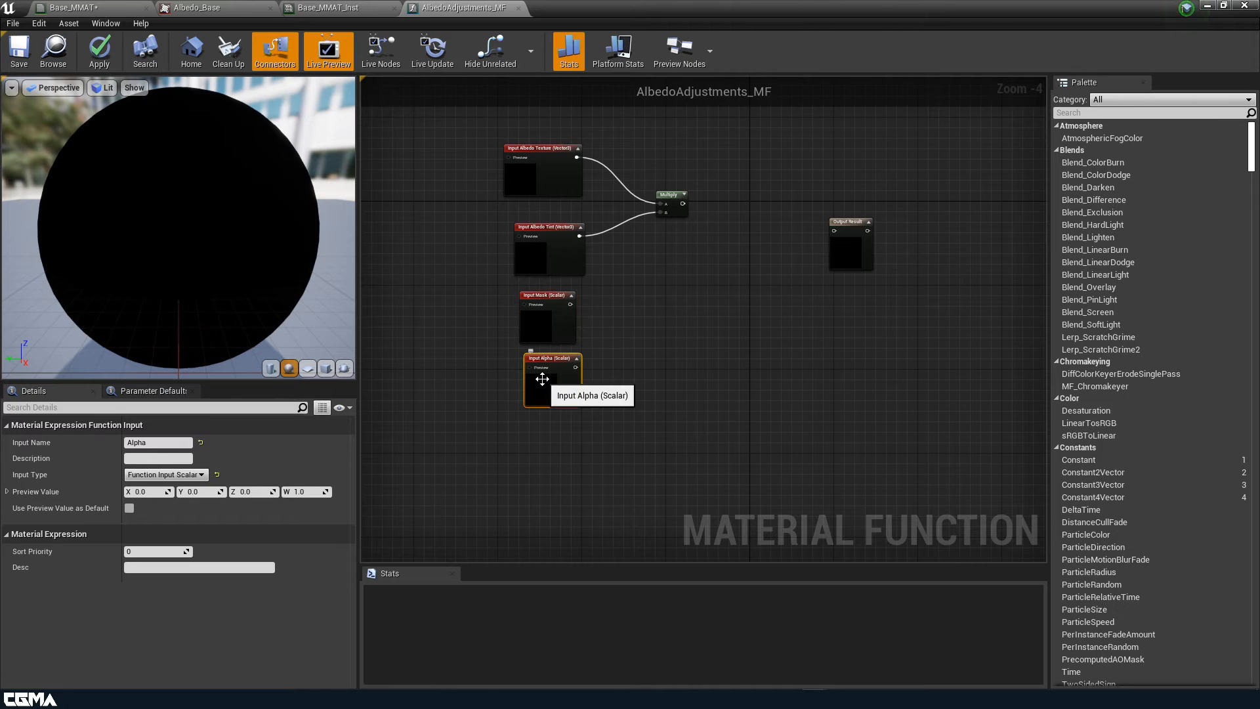
pyautogui.hotkey('ctrl', 'w')
pyautogui.moveTo(591, 420); pyautogui.dragTo(556, 466)
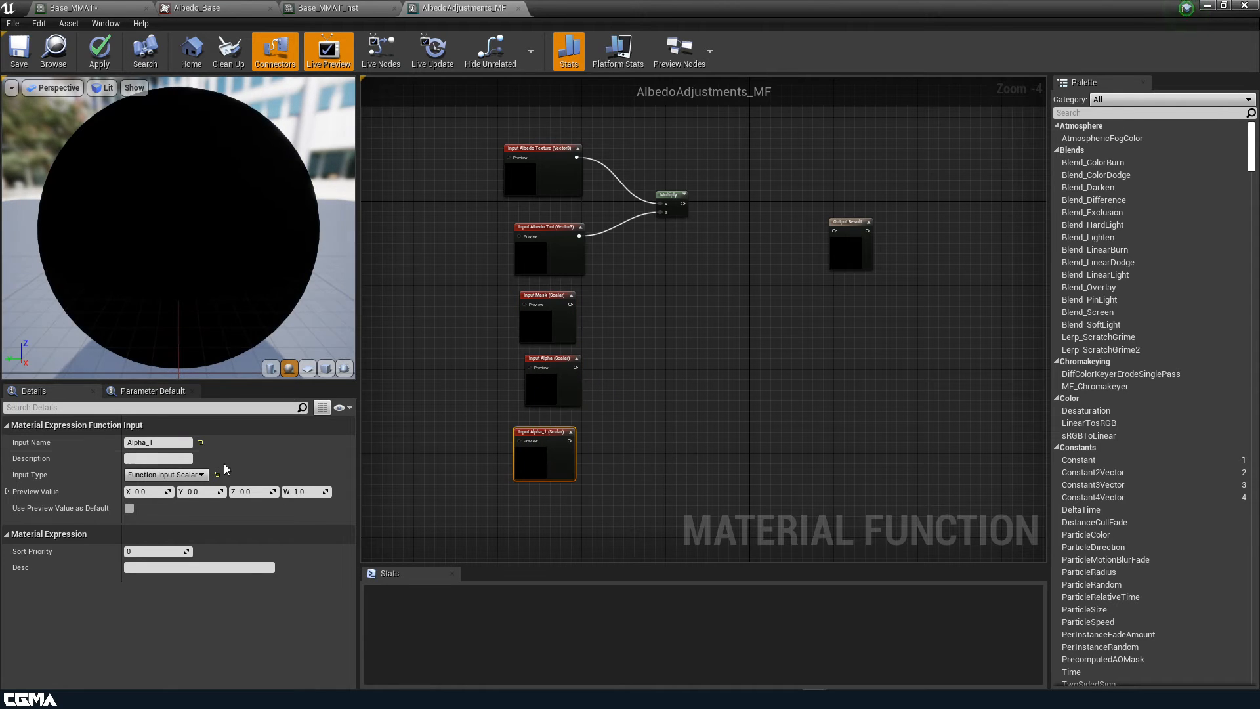
pyautogui.click(176, 443)
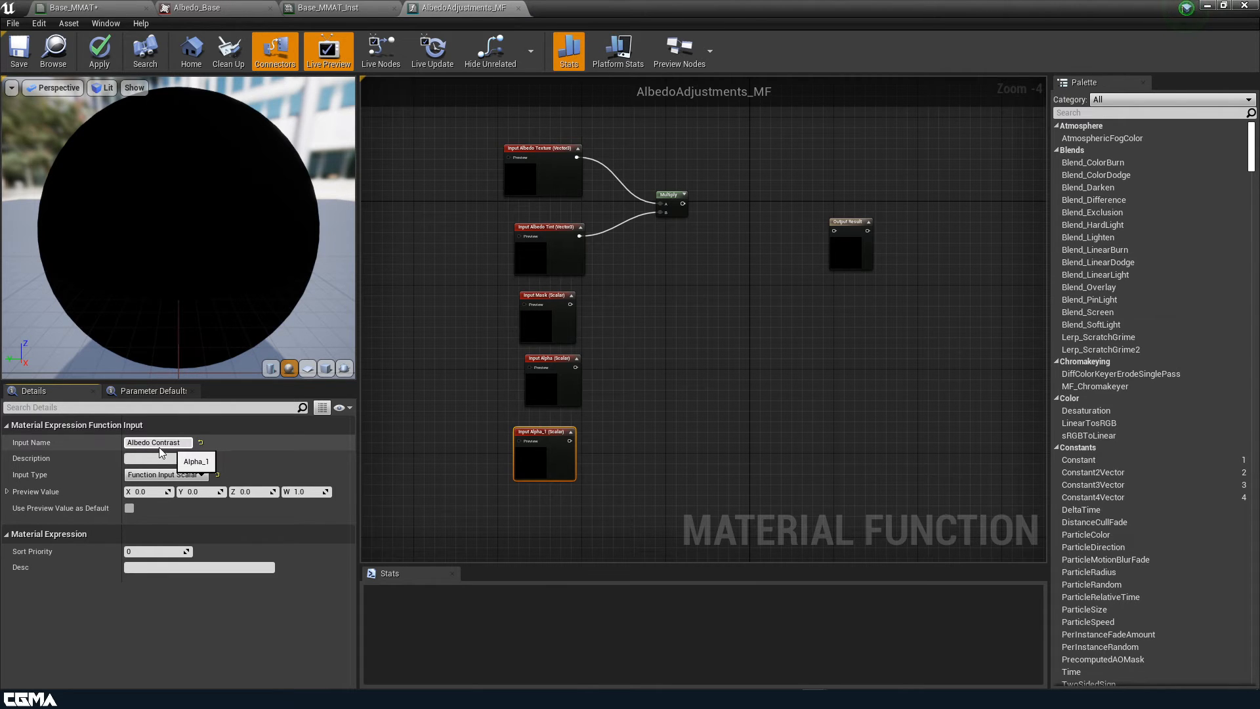
pyautogui.press('BackSpace')
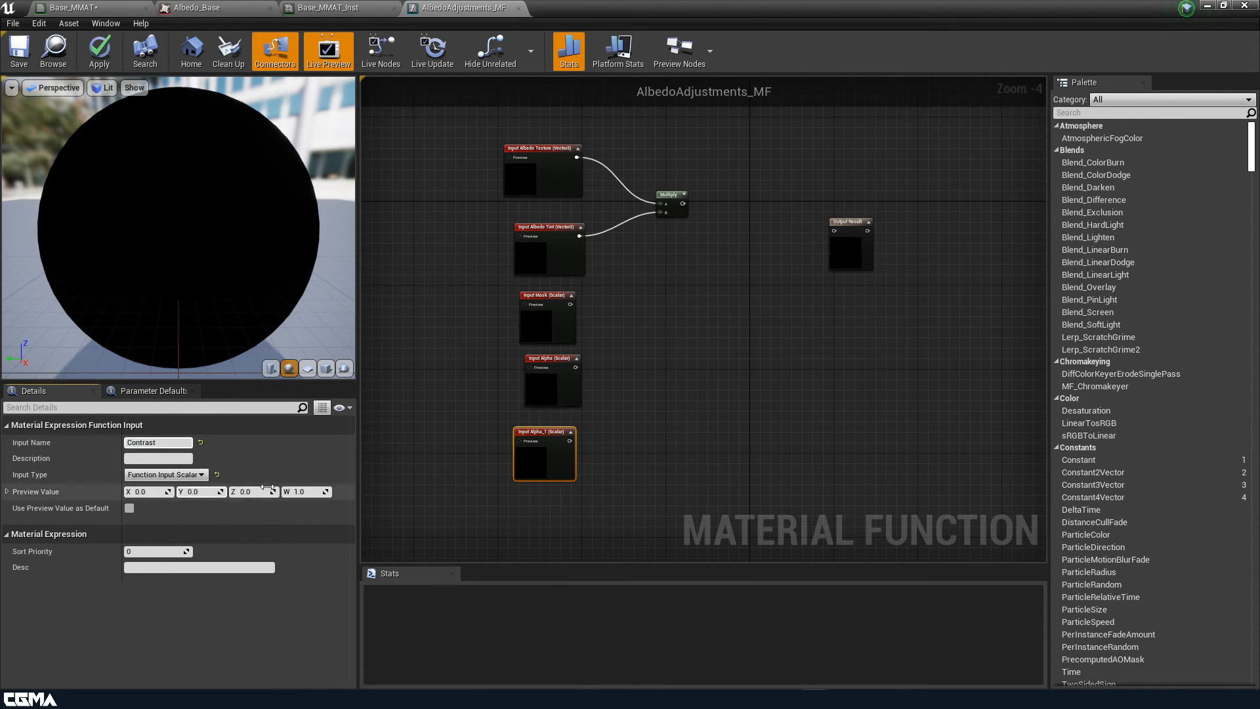
pyautogui.click(588, 514)
pyautogui.click(542, 460)
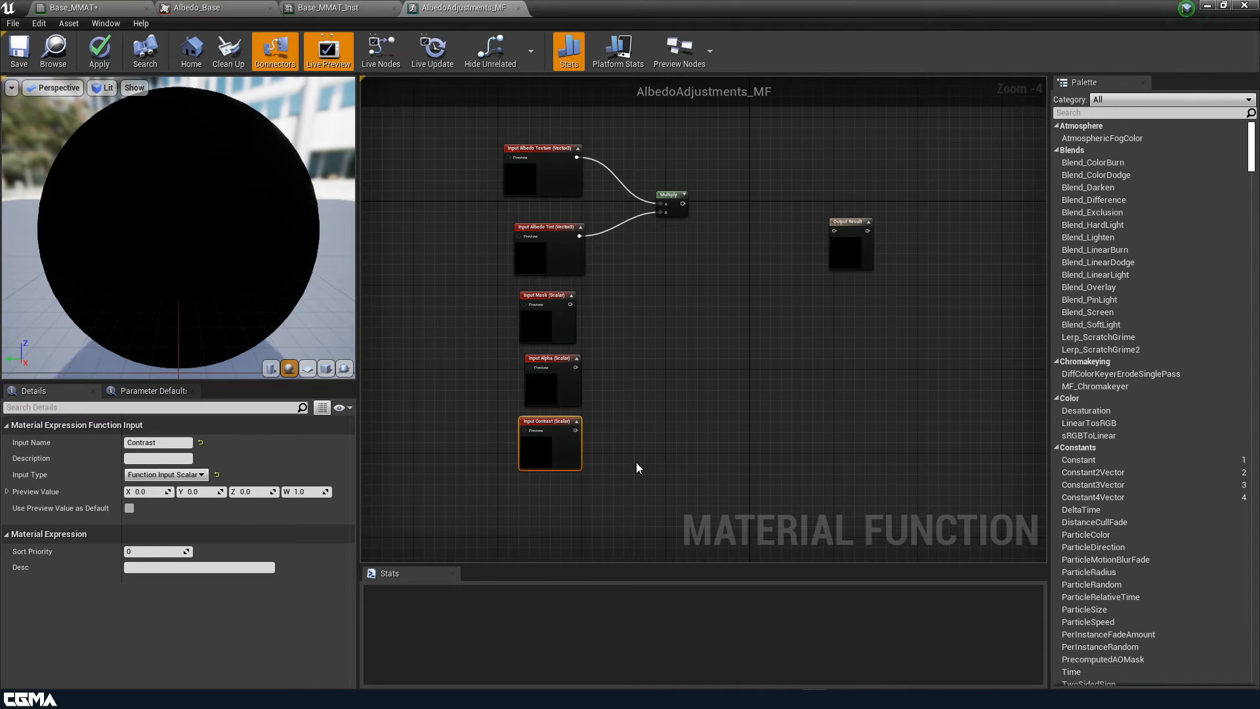
pyautogui.moveTo(637, 468); pyautogui.dragTo(663, 388, button='right')
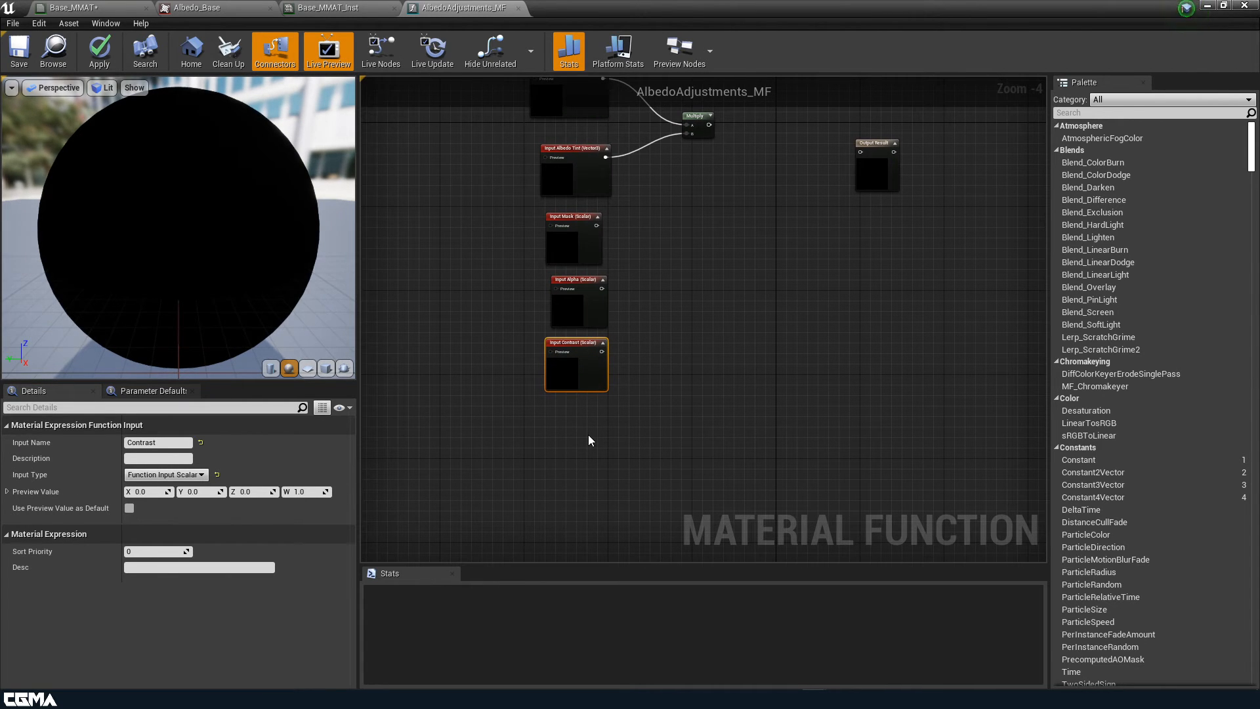
pyautogui.hotkey('ctrl', 'w')
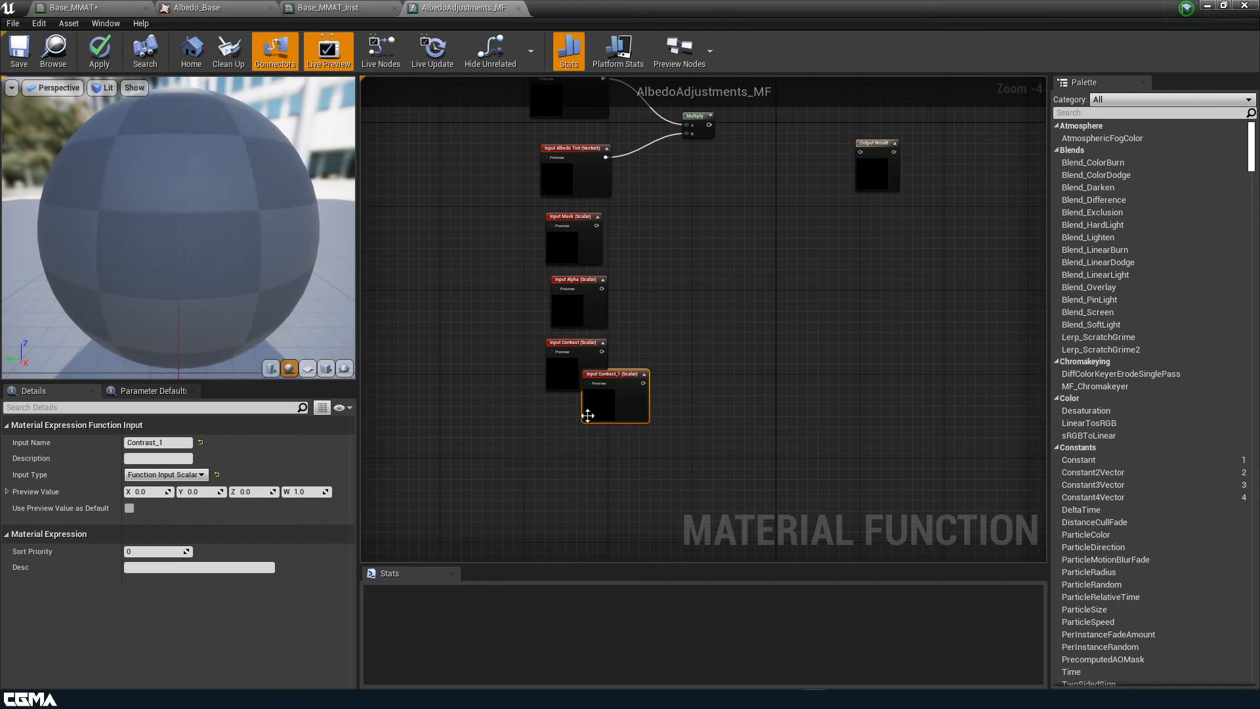
# Set Contrast_1's input type to Function Input Static Bool and restore the editor window
pyautogui.moveTo(587, 414); pyautogui.dragTo(540, 462)
pyautogui.click(172, 475)
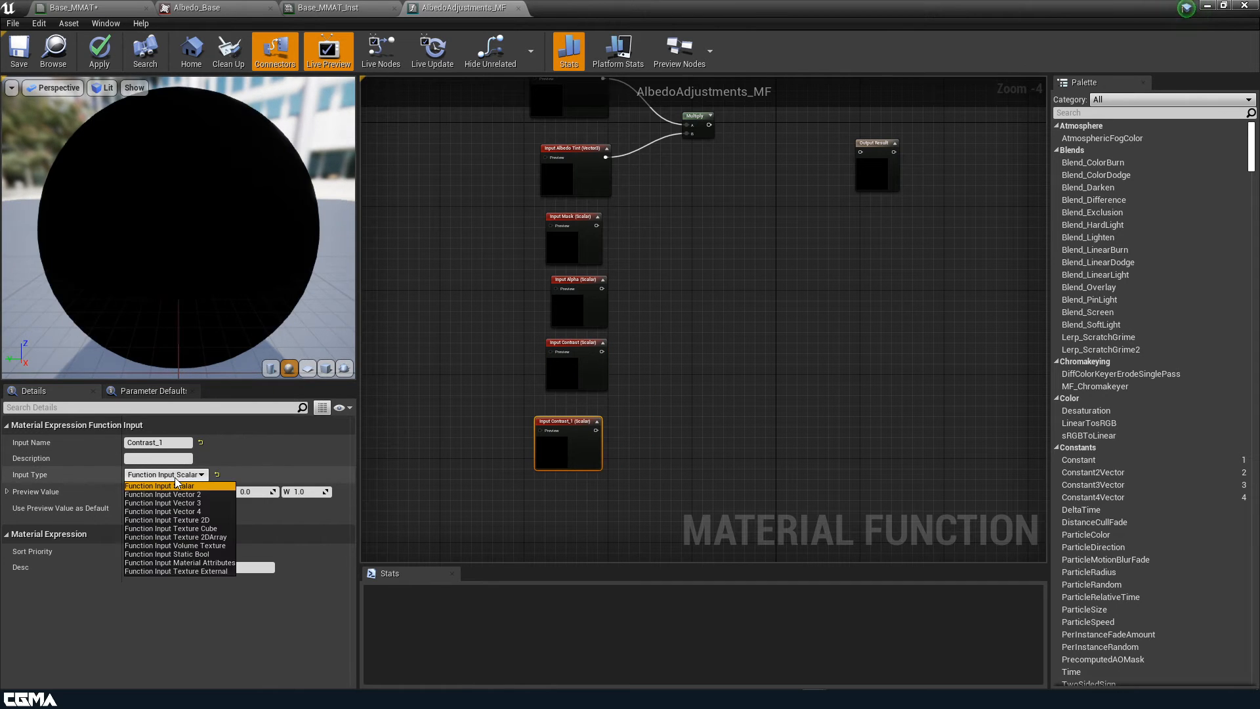
pyautogui.click(189, 556)
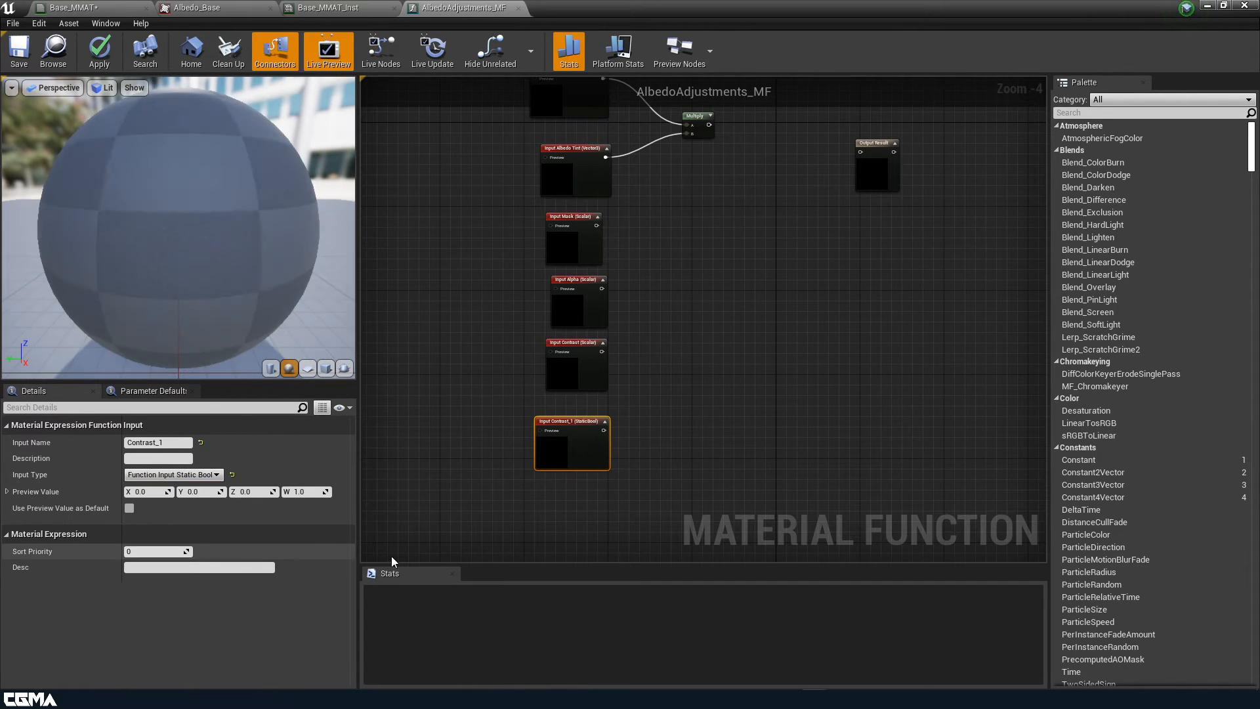
pyautogui.moveTo(605, 474); pyautogui.dragTo(668, 509, button='right')
pyautogui.moveTo(638, 497); pyautogui.dragTo(647, 486)
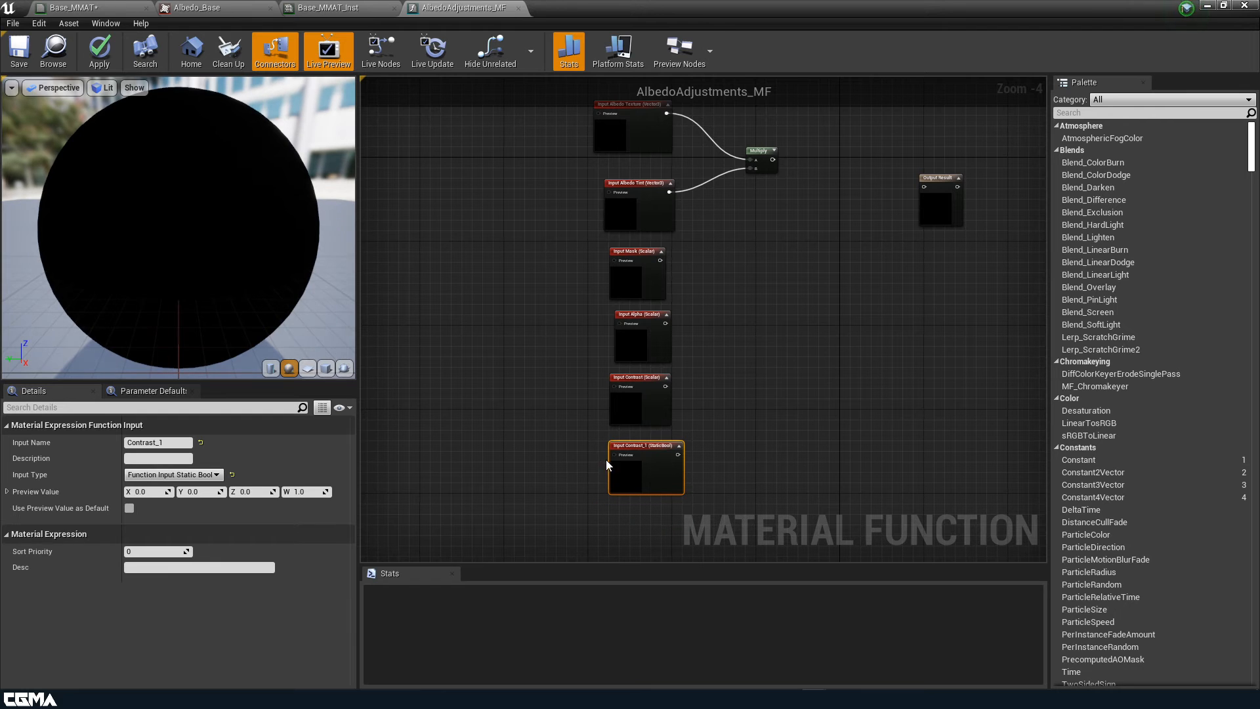
pyautogui.scroll(1, 630, 463)
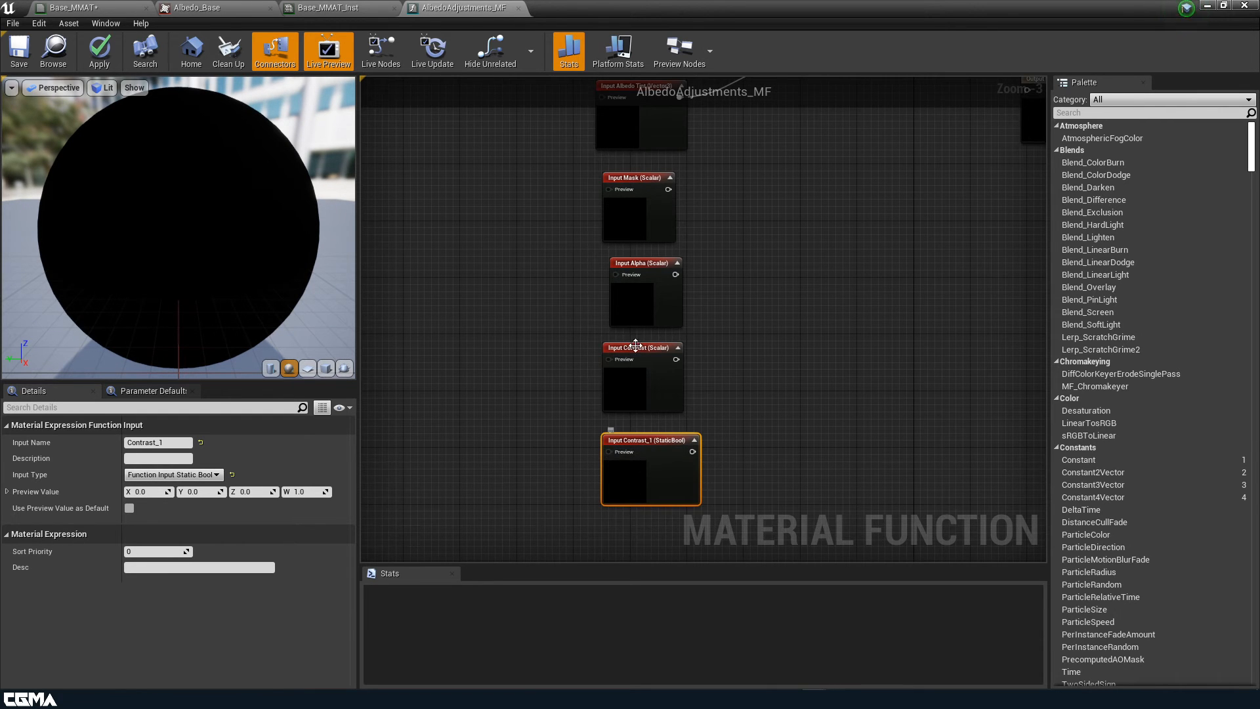
pyautogui.moveTo(820, 327); pyautogui.dragTo(558, 487, button='right')
pyautogui.moveTo(736, 305); pyautogui.dragTo(901, 326, button='right')
pyautogui.moveTo(698, 328); pyautogui.dragTo(830, 371, button='right')
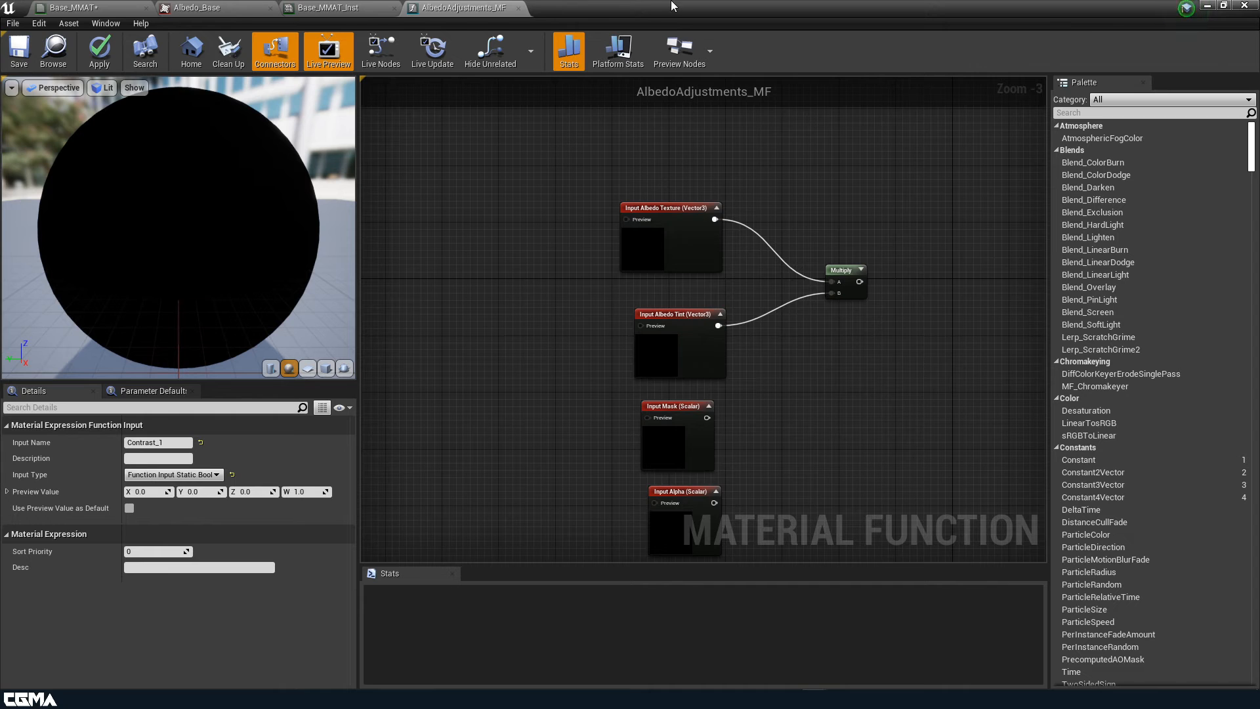
pyautogui.doubleClick(703, 6)
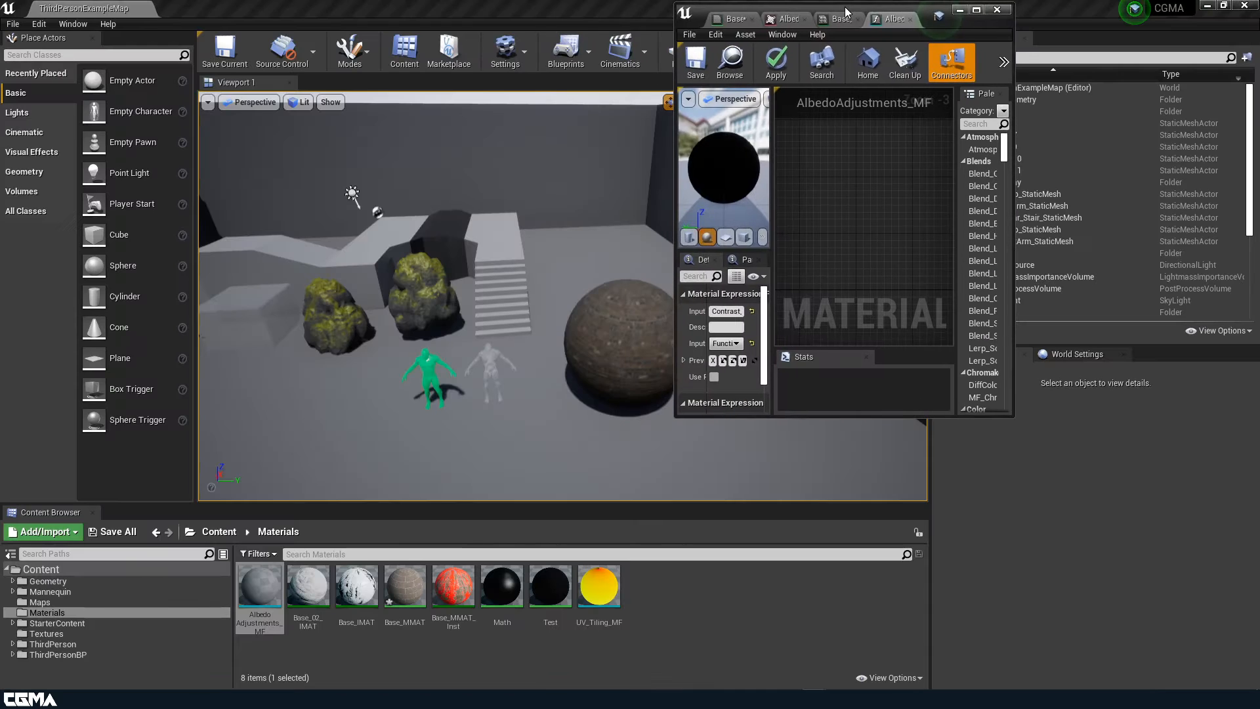
# Drop t_PaintedWood_Alb and t_PaintedWood_Mask from the Textures folder into the graph, maximized
pyautogui.click(53, 634)
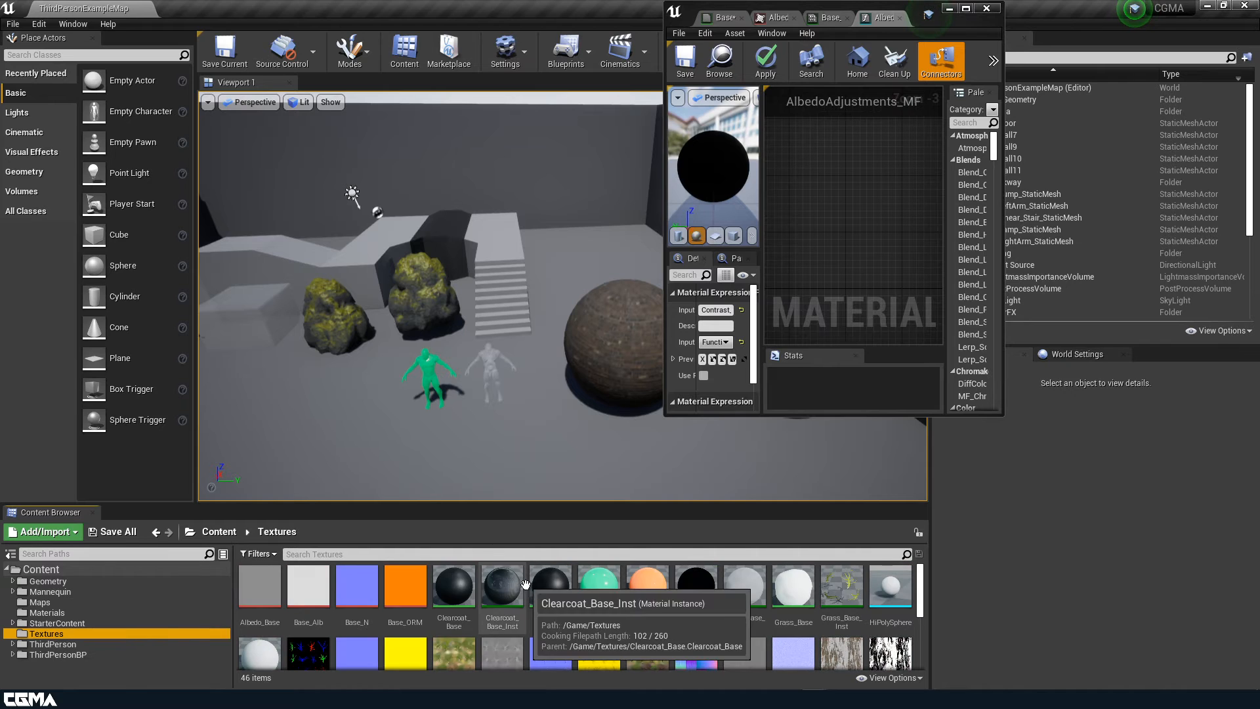
pyautogui.scroll(-1, 512, 629)
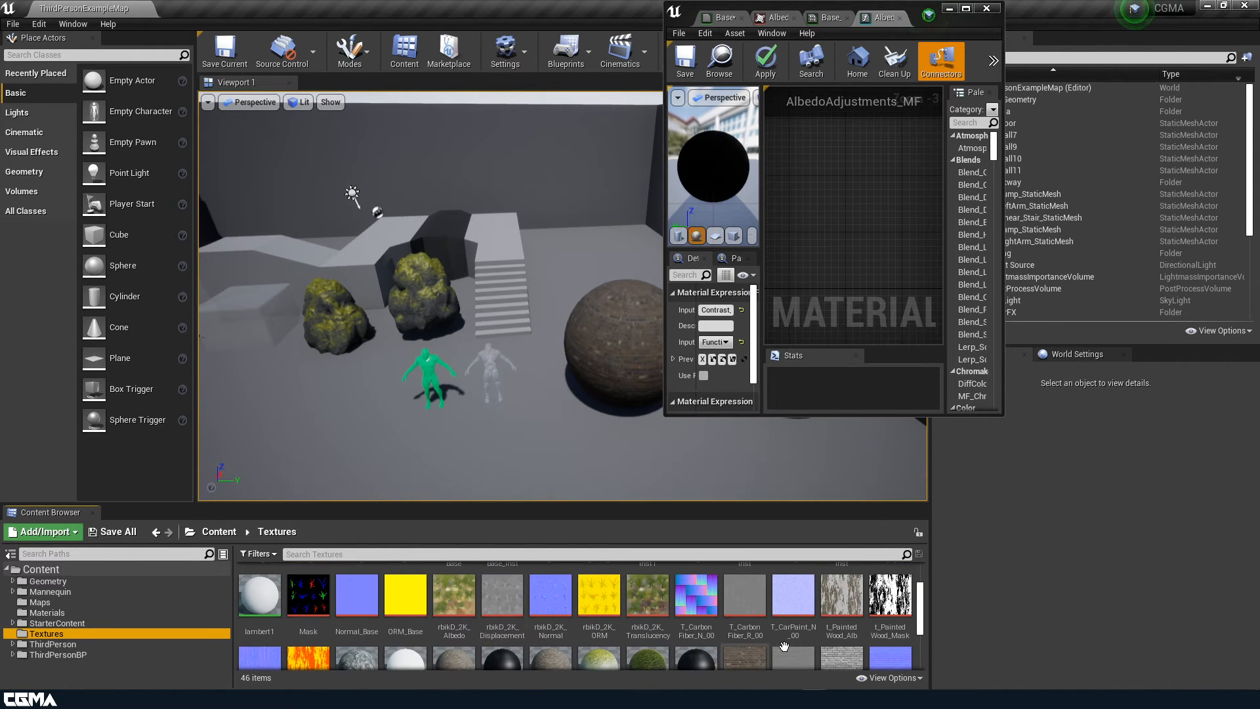
pyautogui.scroll(-1, 827, 620)
pyautogui.scroll(2, 830, 623)
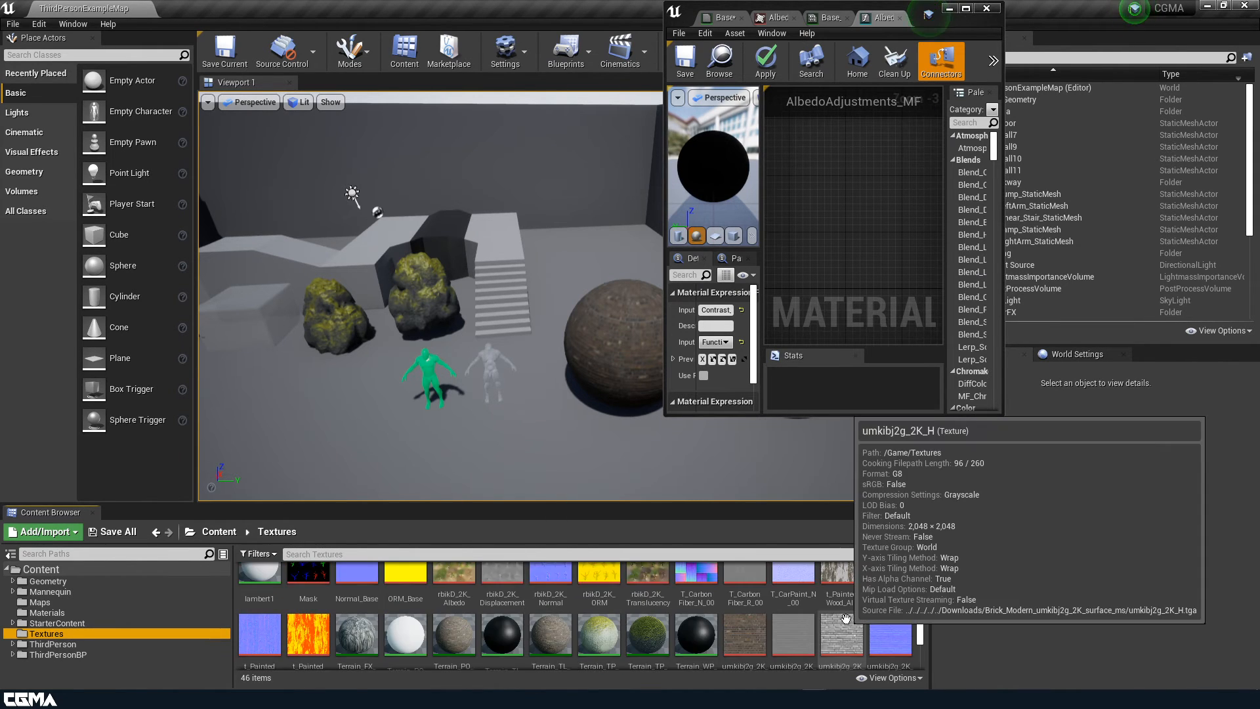
pyautogui.click(852, 618)
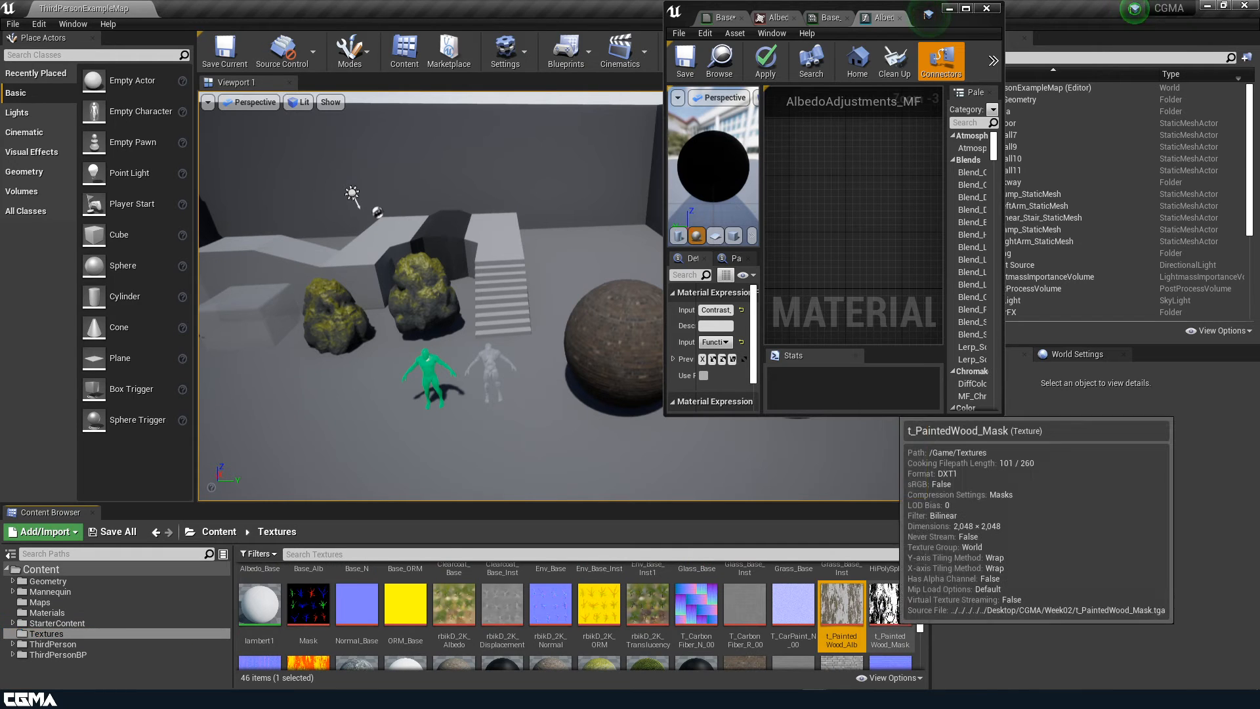
pyautogui.keyDown('ctrl'); pyautogui.moveTo(891, 621); pyautogui.dragTo(814, 211); pyautogui.keyUp('ctrl')
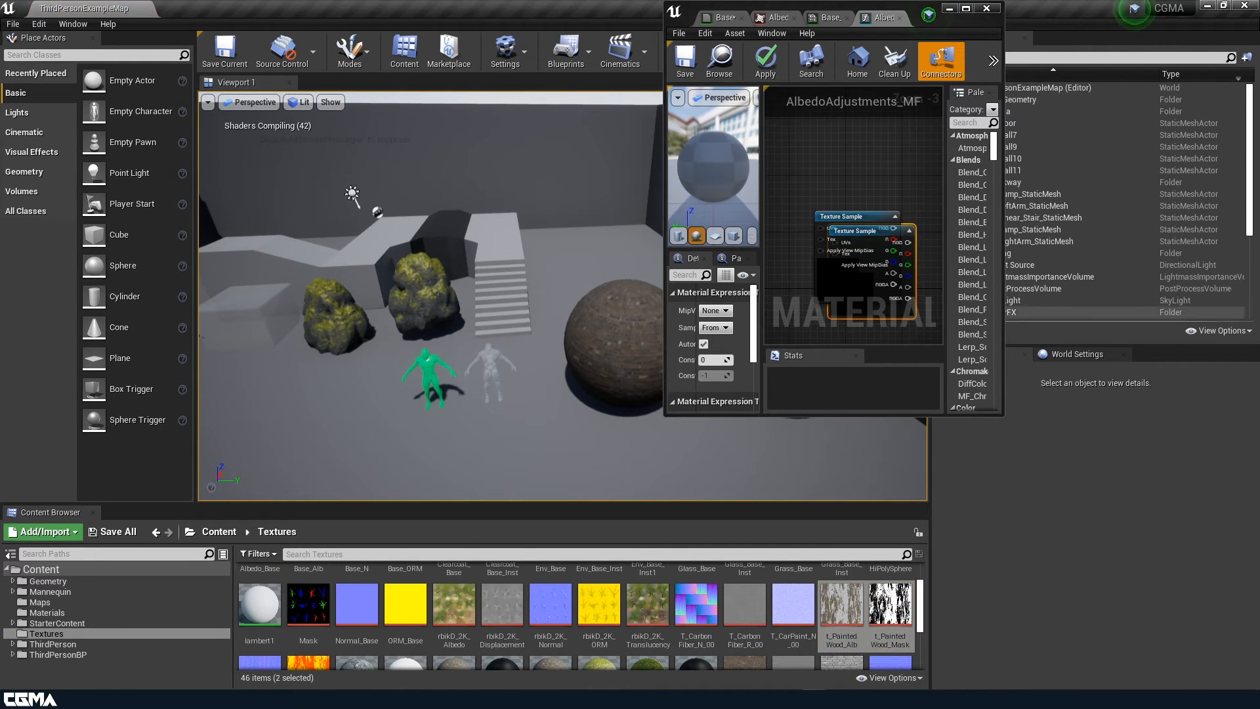
pyautogui.click(965, 8)
pyautogui.moveTo(477, 368); pyautogui.dragTo(469, 439)
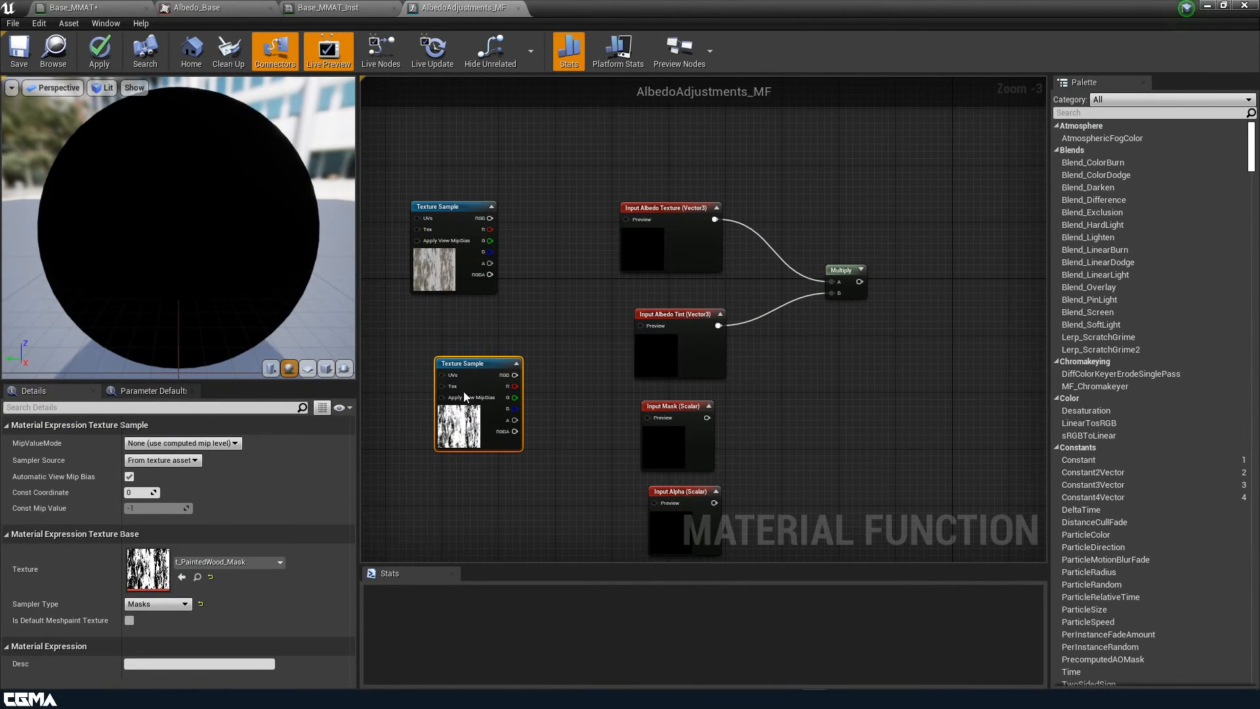
# Wire the t_PaintedWood_Alb texture's RGB into the Albedo Texture input's preview
pyautogui.click(491, 269)
pyautogui.moveTo(491, 269); pyautogui.dragTo(509, 255)
pyautogui.moveTo(508, 205); pyautogui.dragTo(627, 219)
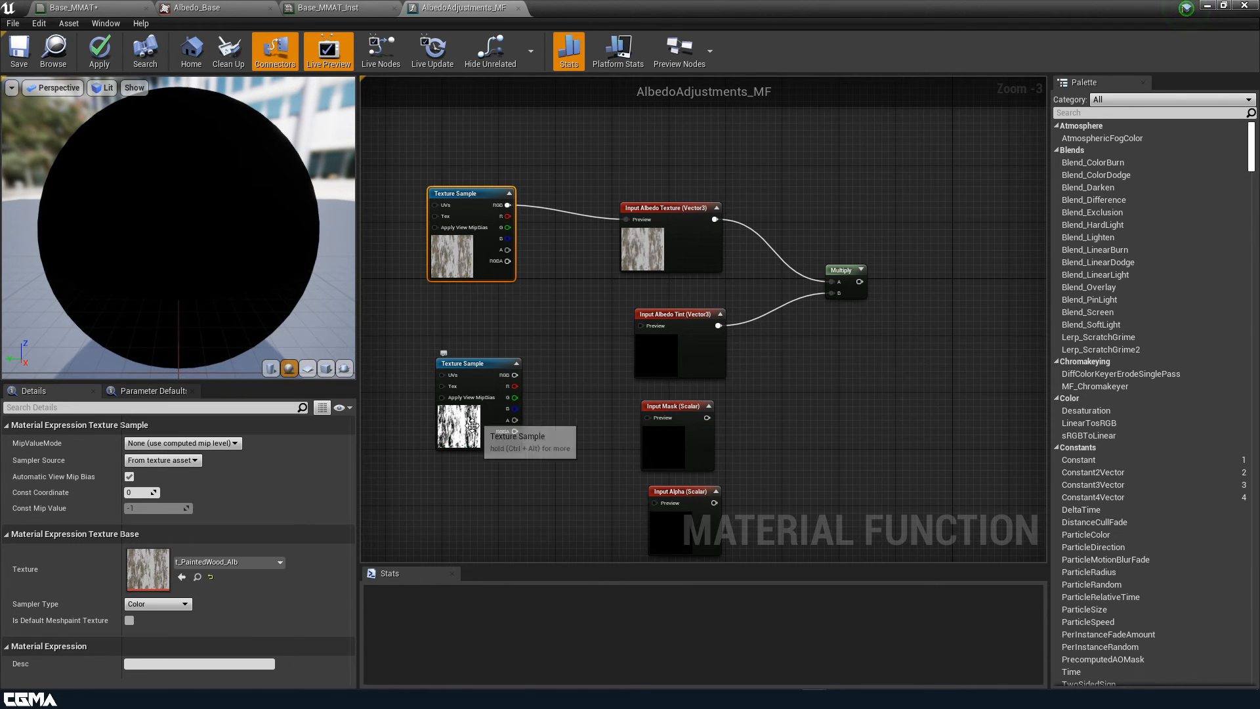
pyautogui.moveTo(474, 421); pyautogui.dragTo(438, 499)
# Feed a white 1,1,1 Constant3Vector into the Albedo Tint input's preview
pyautogui.press('3')
pyautogui.click(477, 354)
pyautogui.click(154, 459)
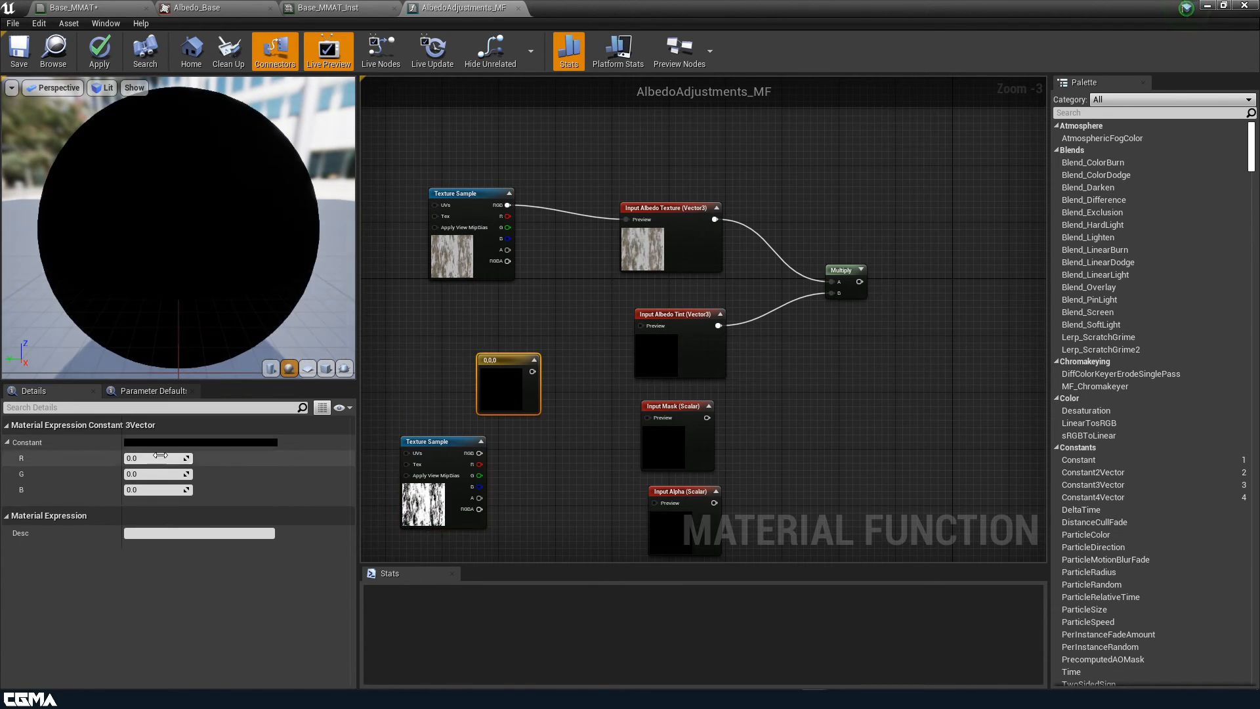
pyautogui.write('1')
pyautogui.press('Tab')
pyautogui.write('1')
pyautogui.press('Tab')
pyautogui.write('1')
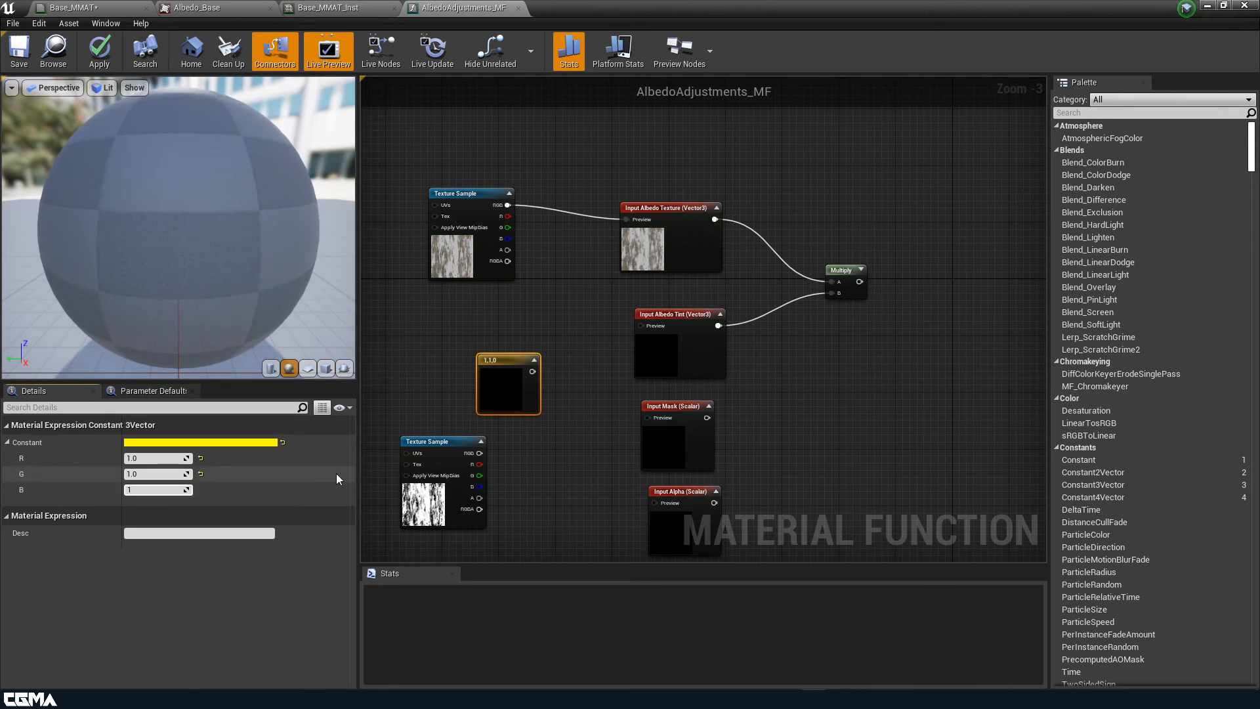
pyautogui.click(532, 374)
pyautogui.moveTo(532, 372); pyautogui.dragTo(640, 326)
# Connect the mask texture's R to Mask and the albedo texture's alpha to Alpha
pyautogui.moveTo(529, 515); pyautogui.dragTo(514, 308, button='right')
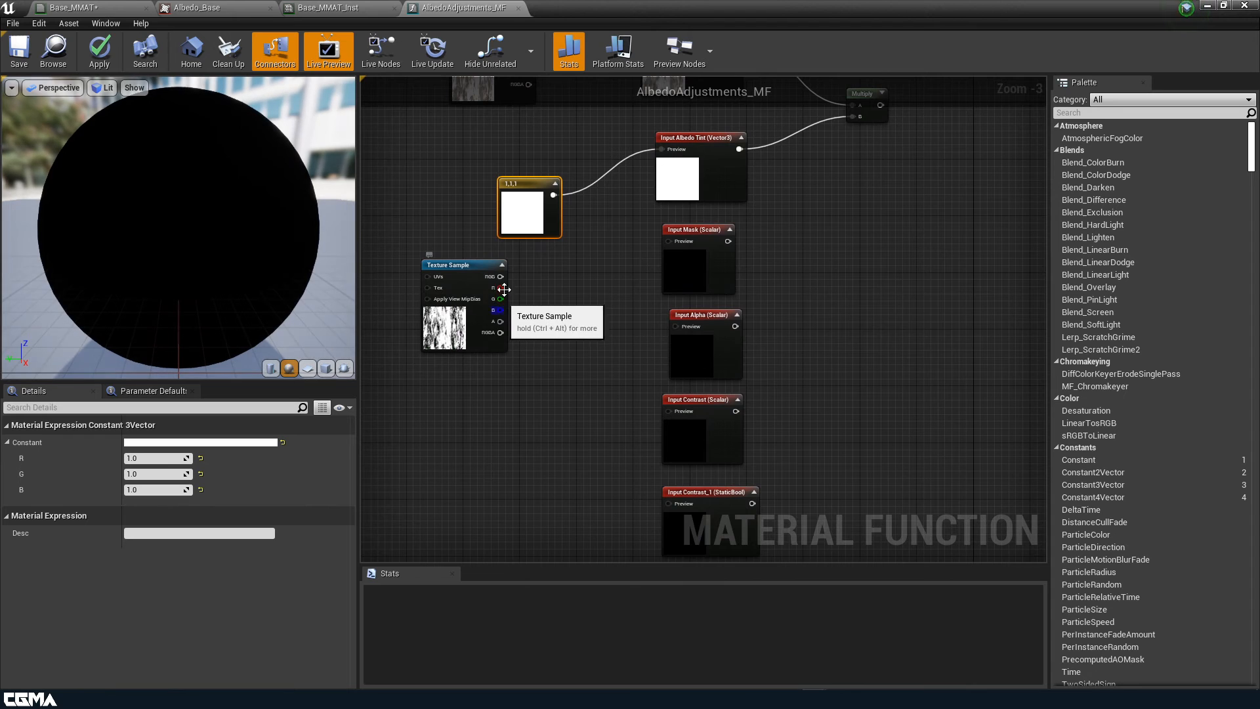
pyautogui.moveTo(500, 288); pyautogui.dragTo(672, 241)
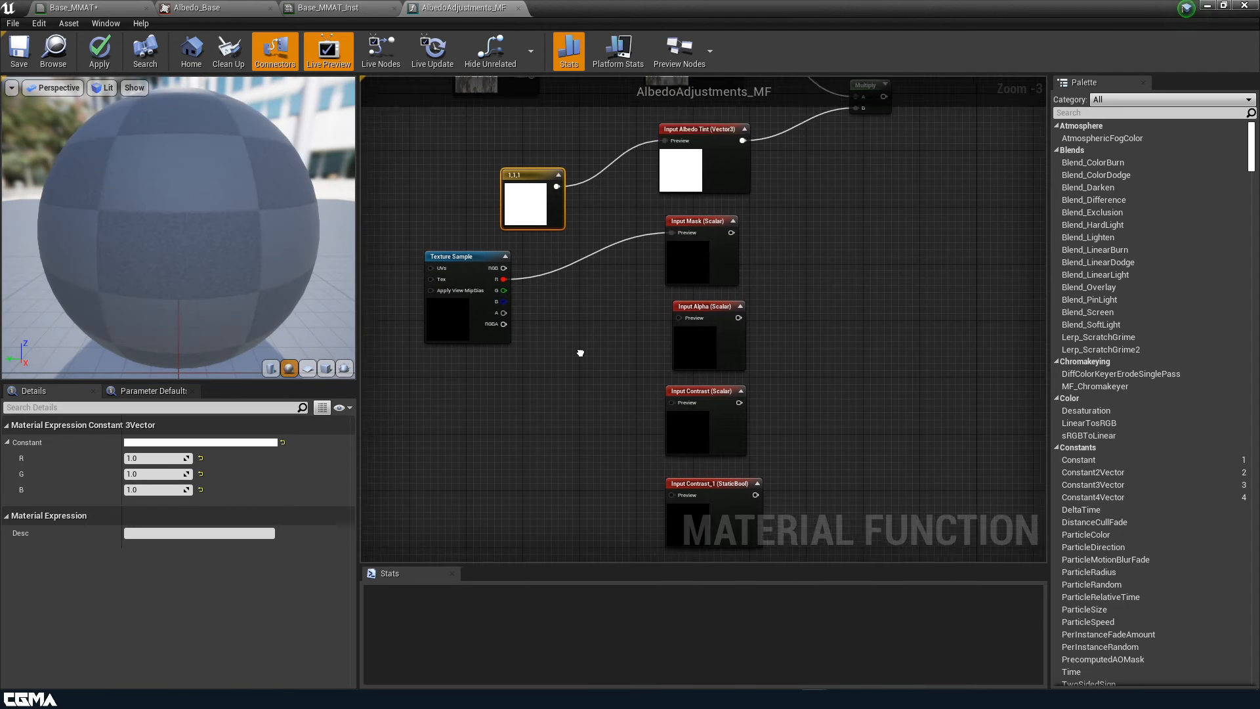
pyautogui.moveTo(542, 130); pyautogui.dragTo(565, 223, button='right')
pyautogui.moveTo(558, 159); pyautogui.dragTo(704, 411)
# Feed a Constant of 0 into the Contrast input's preview and select Contrast_1
pyautogui.moveTo(656, 454); pyautogui.dragTo(589, 265, button='right')
pyautogui.click(520, 313)
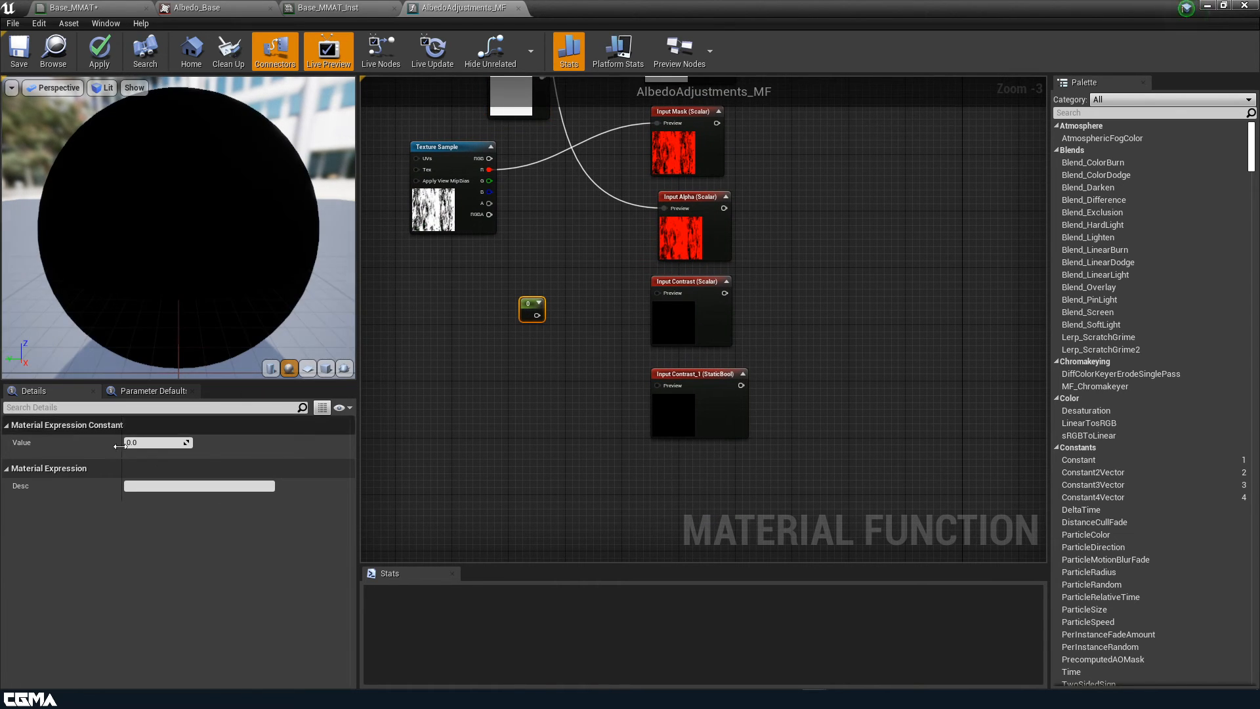
pyautogui.moveTo(537, 315); pyautogui.dragTo(658, 294)
pyautogui.moveTo(637, 320); pyautogui.dragTo(683, 366, button='right')
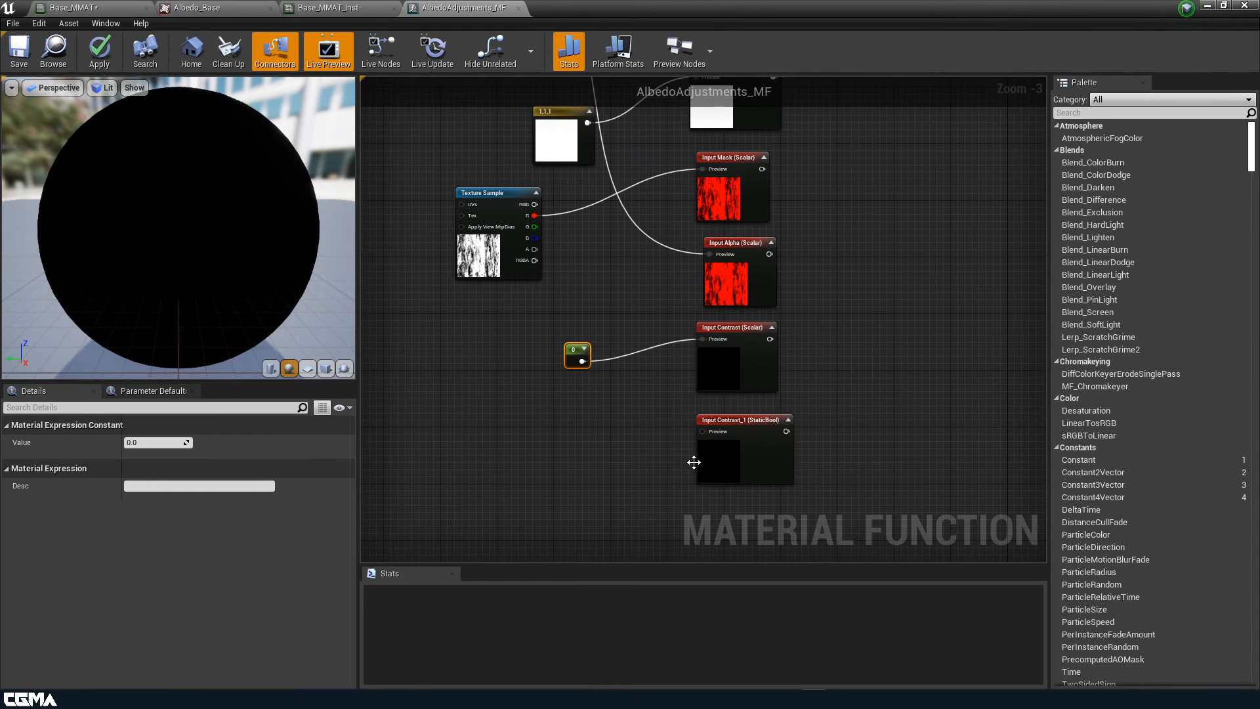
pyautogui.moveTo(694, 462); pyautogui.dragTo(650, 446, button='right')
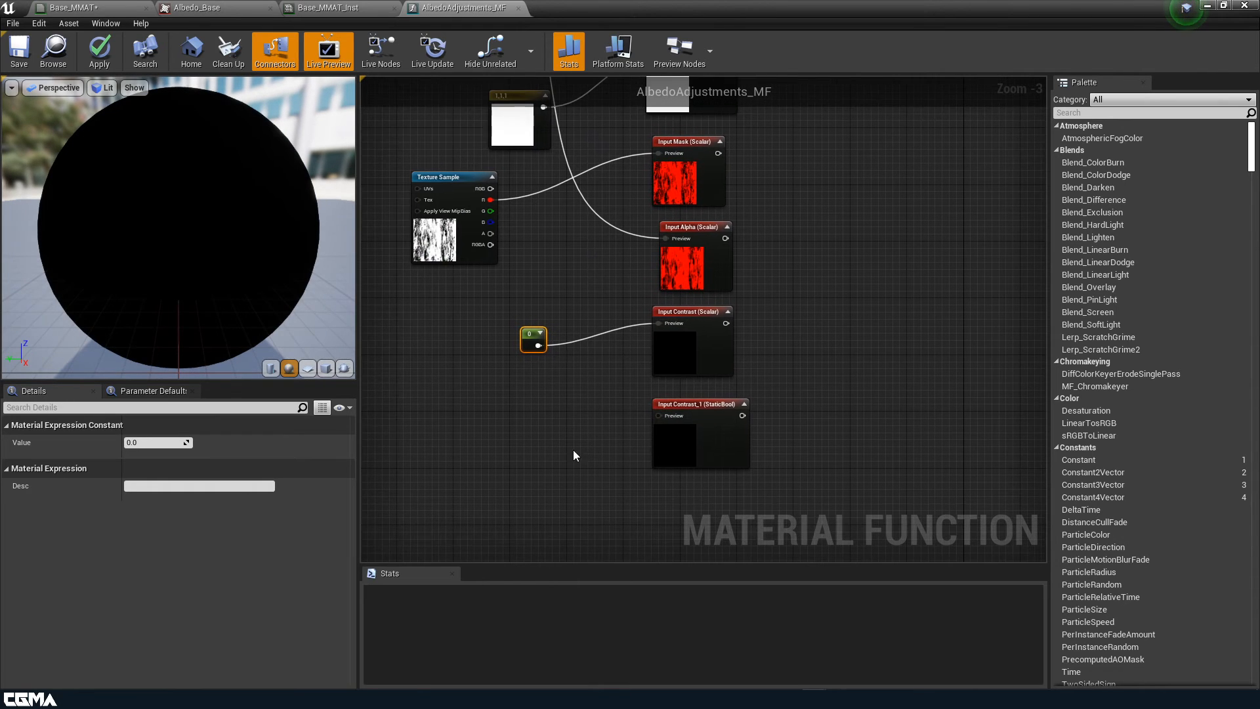
pyautogui.click(737, 430)
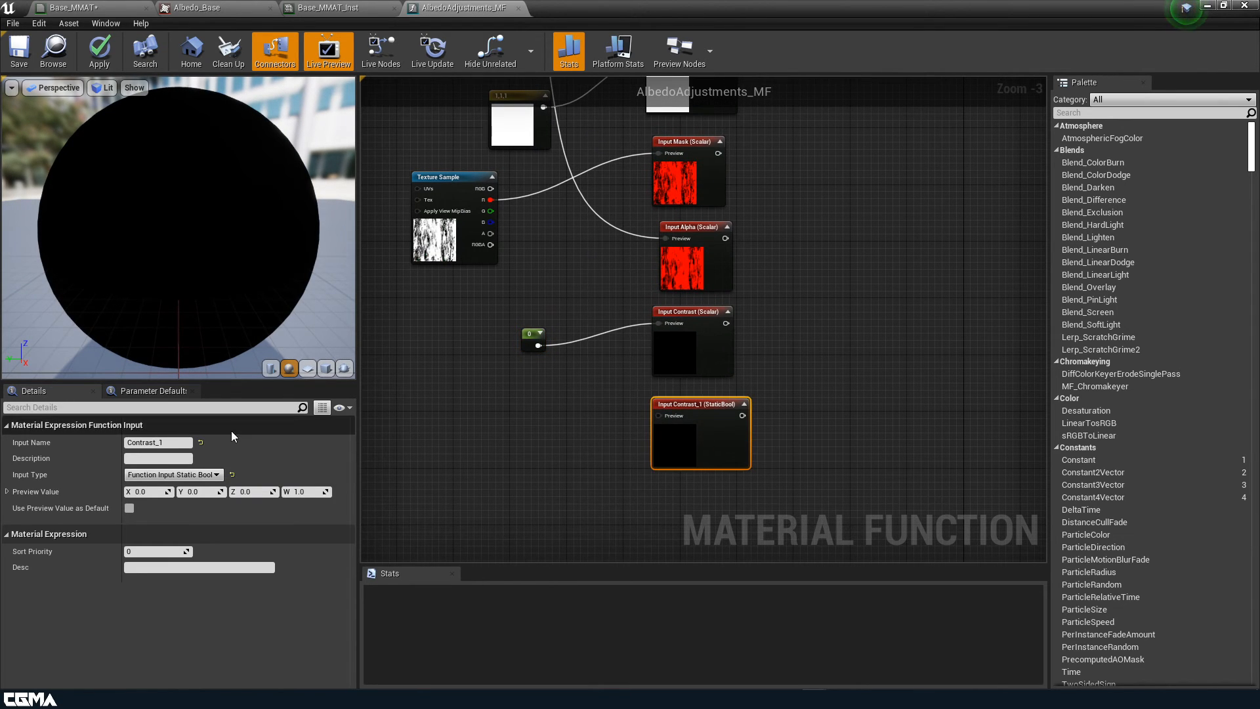
# Rename the static bool input to 'Bool Switch'
pyautogui.click(168, 443)
pyautogui.write('Bool')
pyautogui.press('Return')
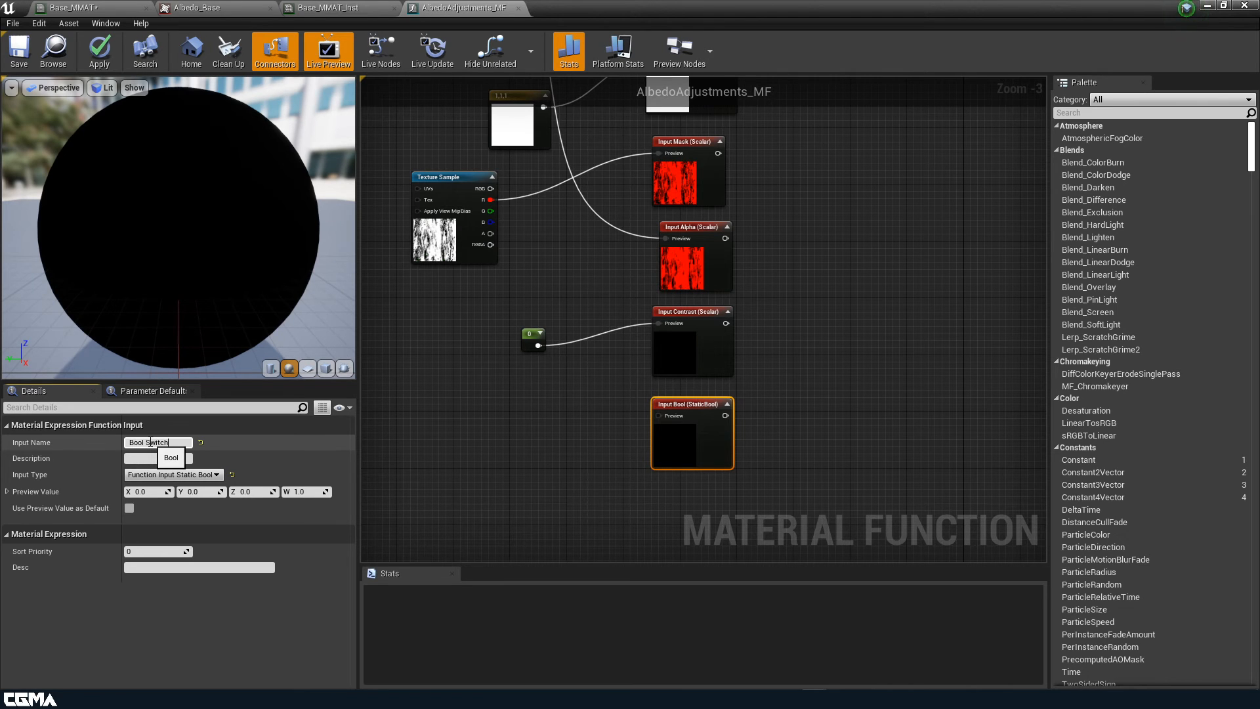
pyautogui.write('Switch')
pyautogui.press('Return')
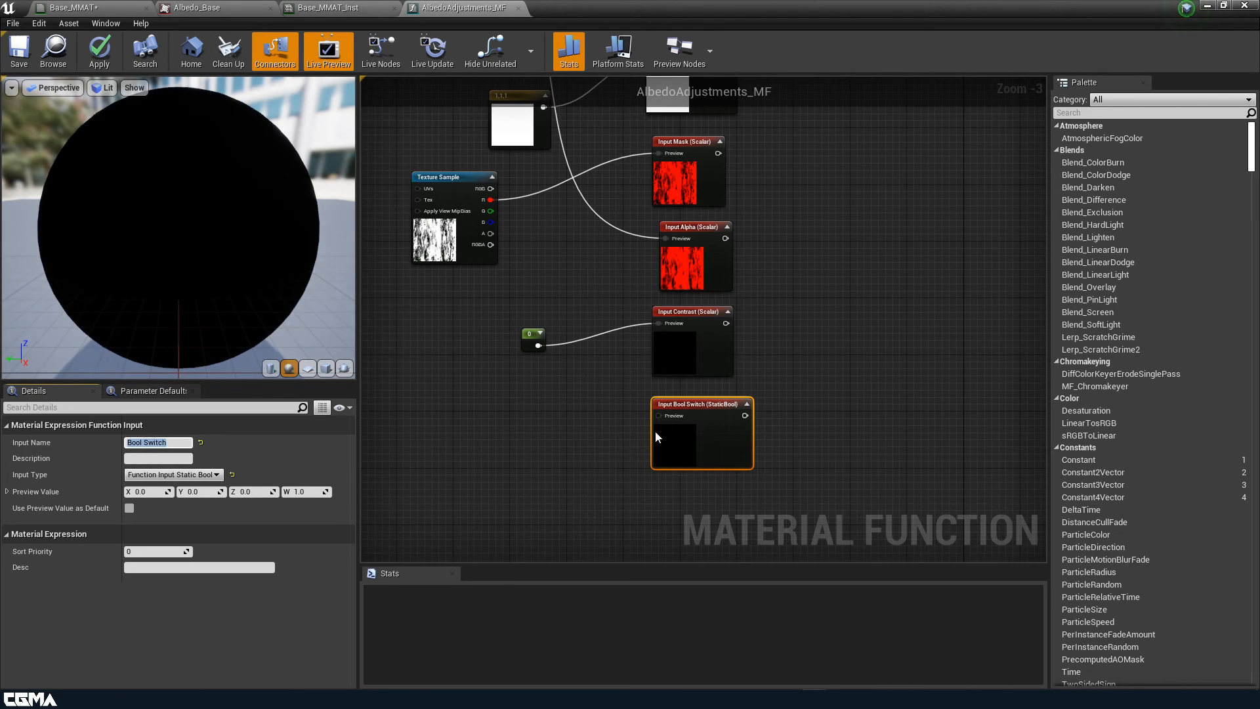
pyautogui.scroll(-2, 598, 442)
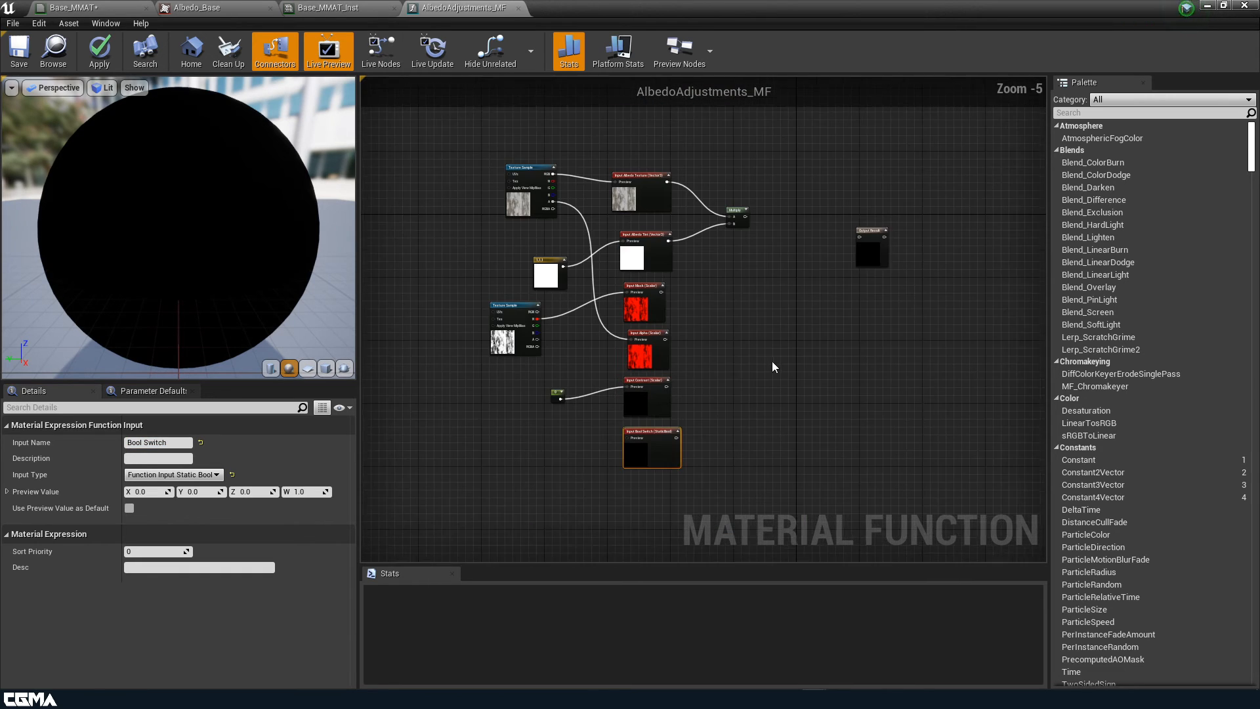
pyautogui.moveTo(772, 366); pyautogui.dragTo(782, 366, button='right')
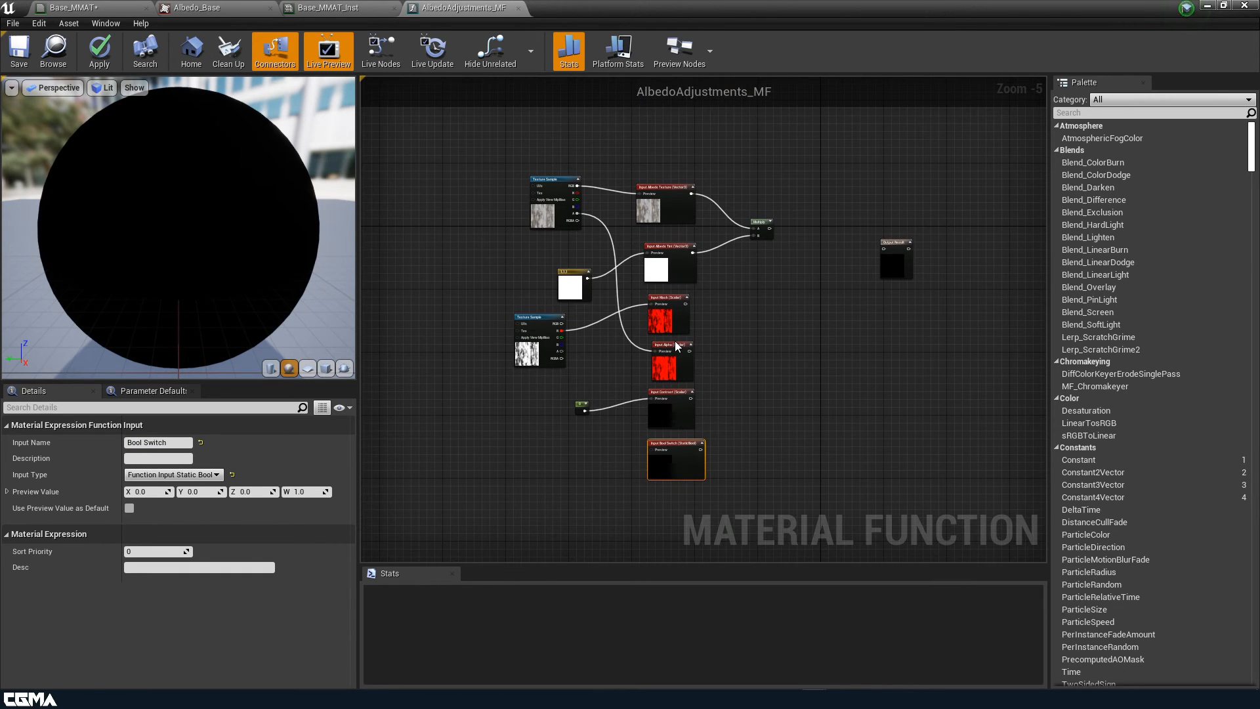
pyautogui.scroll(4, 587, 470)
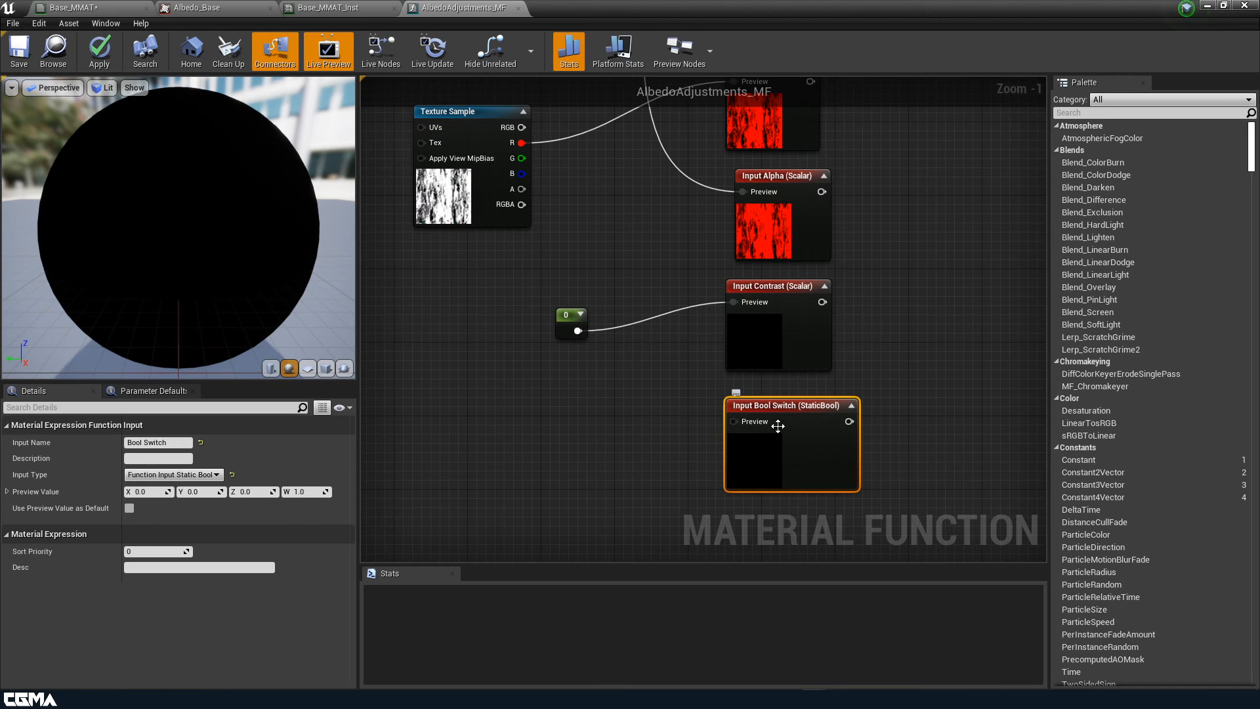
# Feed Bool Switch's preview from a new false StaticBool node
pyautogui.moveTo(733, 422); pyautogui.dragTo(594, 423)
pyautogui.write('bool')
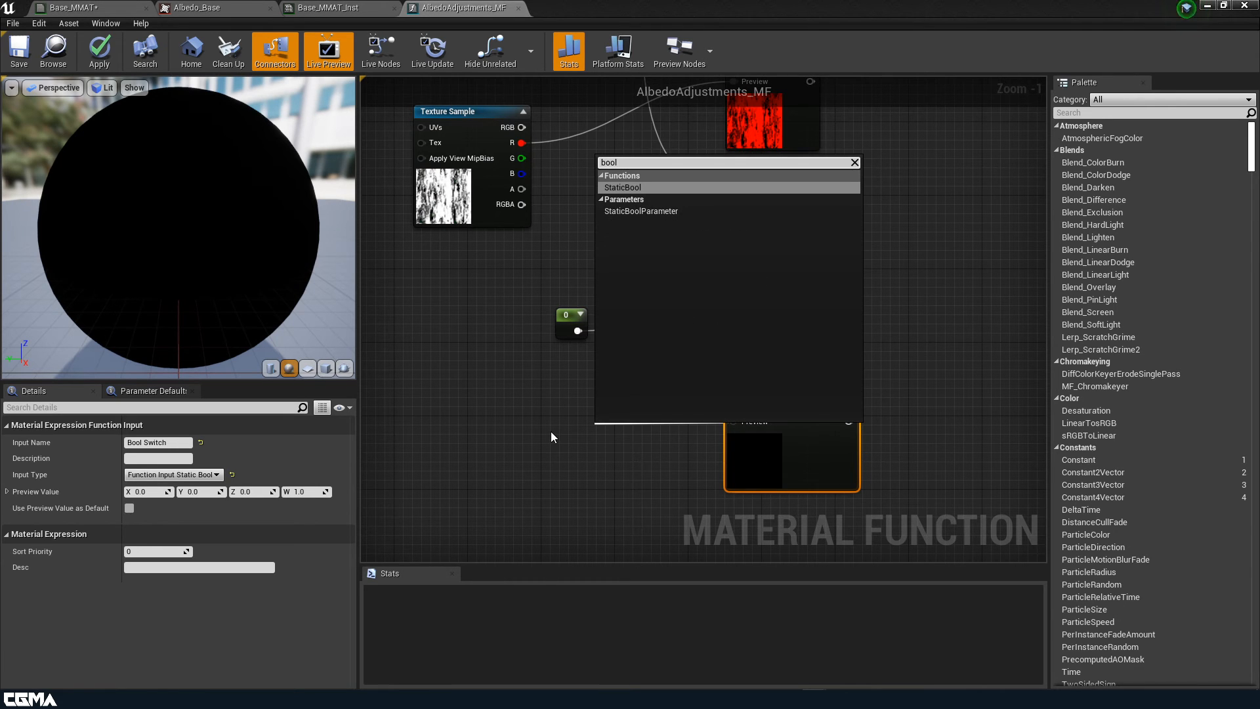
pyautogui.click(642, 191)
pyautogui.scroll(-3, 627, 377)
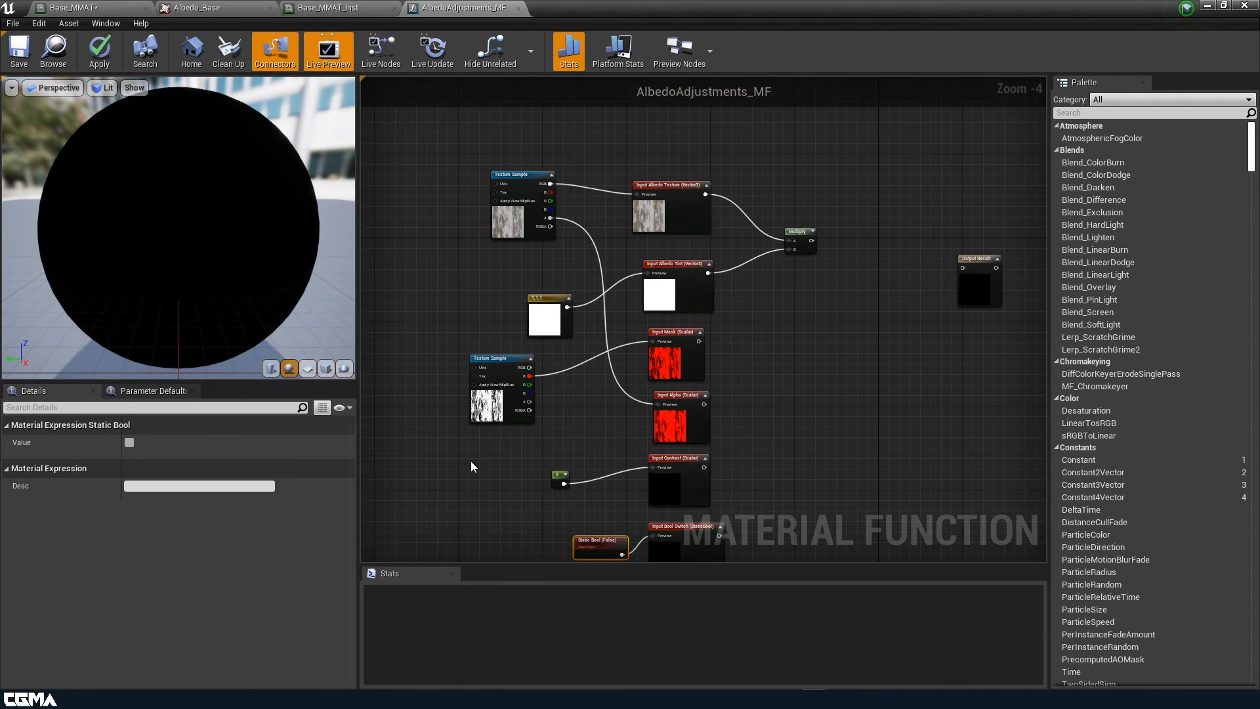
pyautogui.moveTo(472, 467); pyautogui.dragTo(441, 408, button='right')
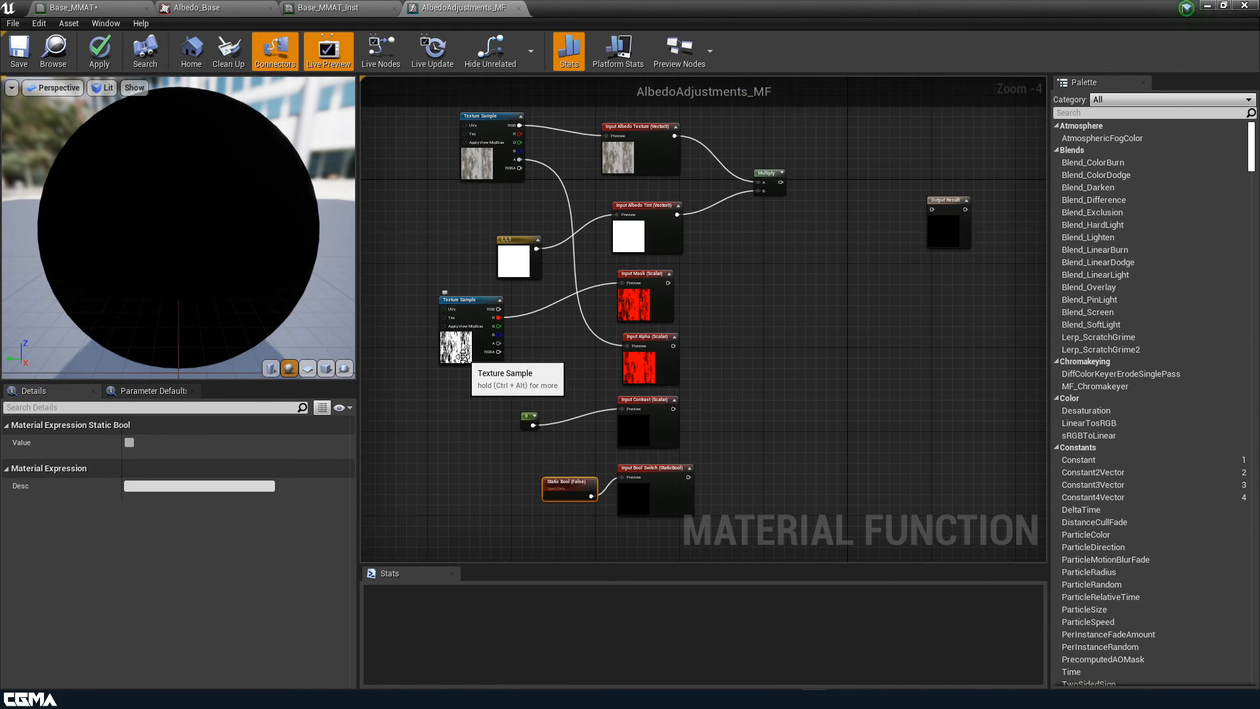
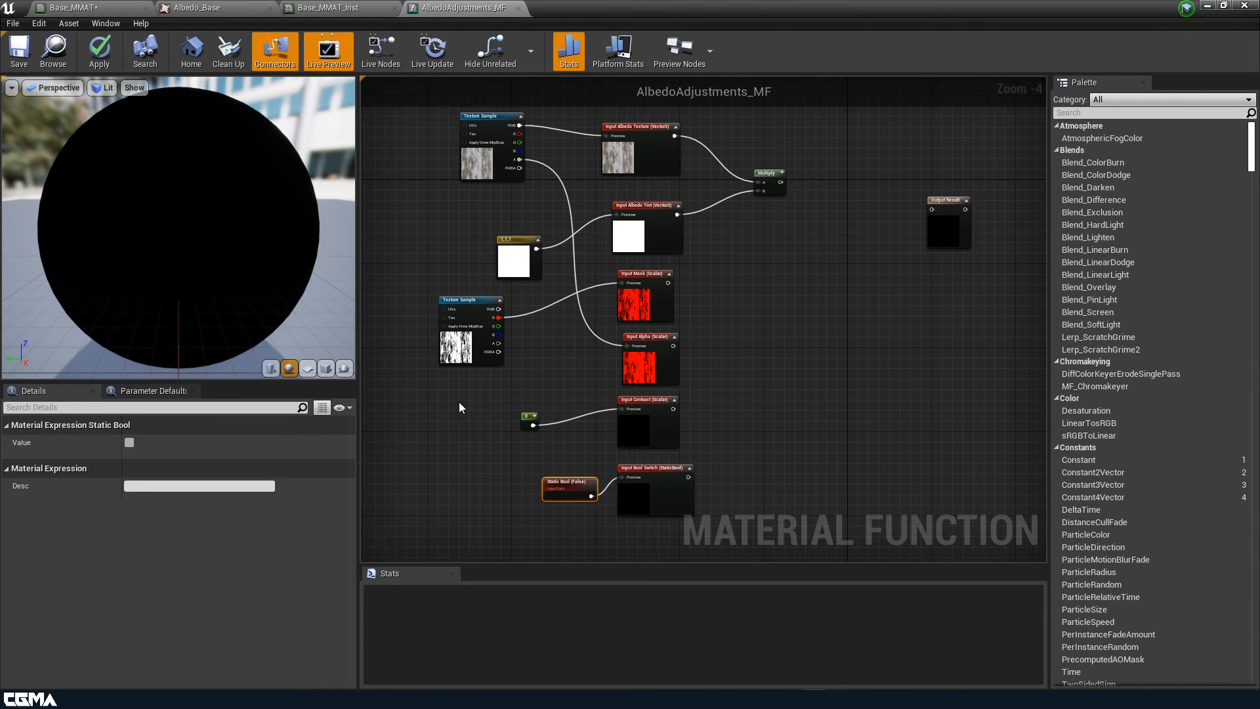
# Shift the Static Bool node slightly left and pan the function graph
pyautogui.moveTo(560, 501); pyautogui.dragTo(540, 502)
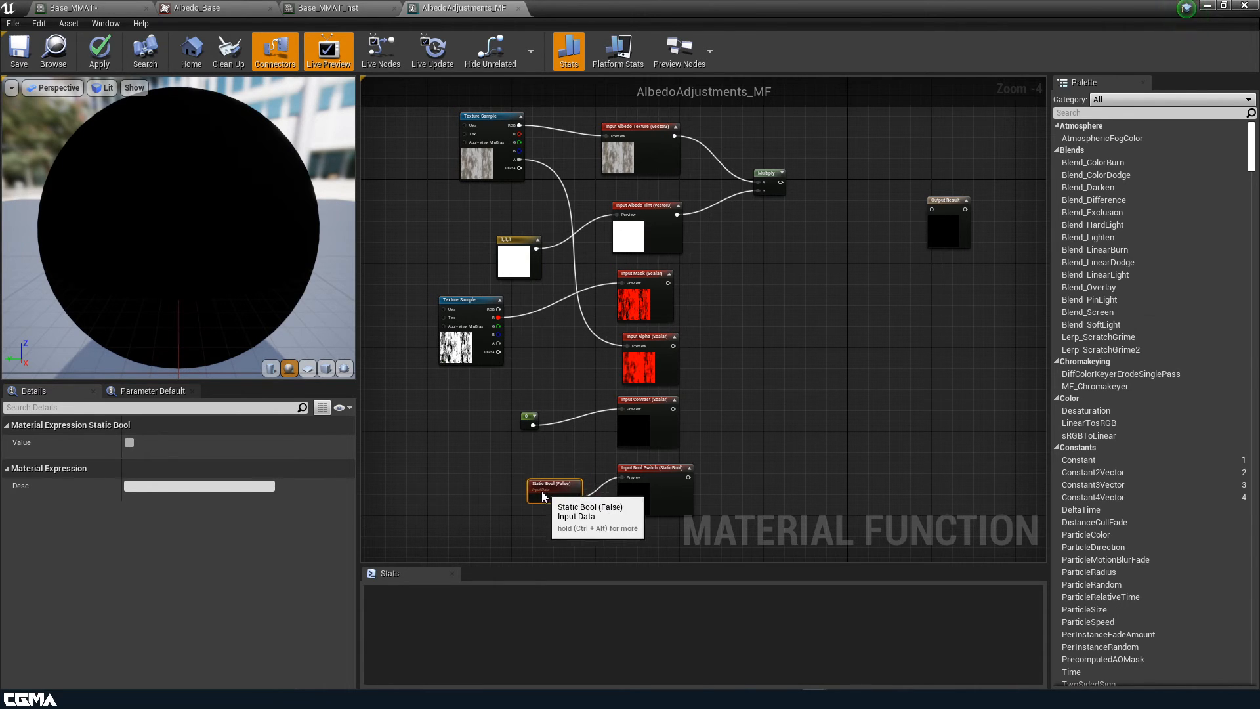
pyautogui.moveTo(814, 255); pyautogui.dragTo(776, 256, button='right')
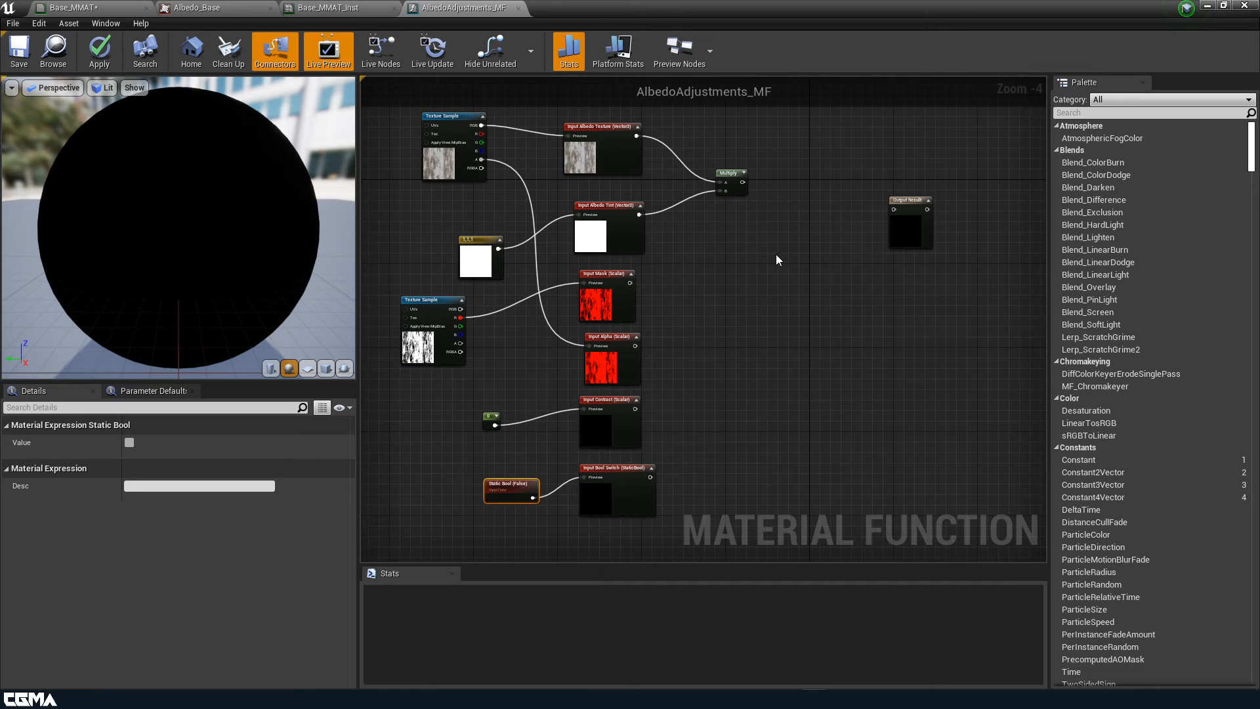
# Add a Lerp taking the tinted Multiply result in A and the texture RGB in B
pyautogui.click(785, 216)
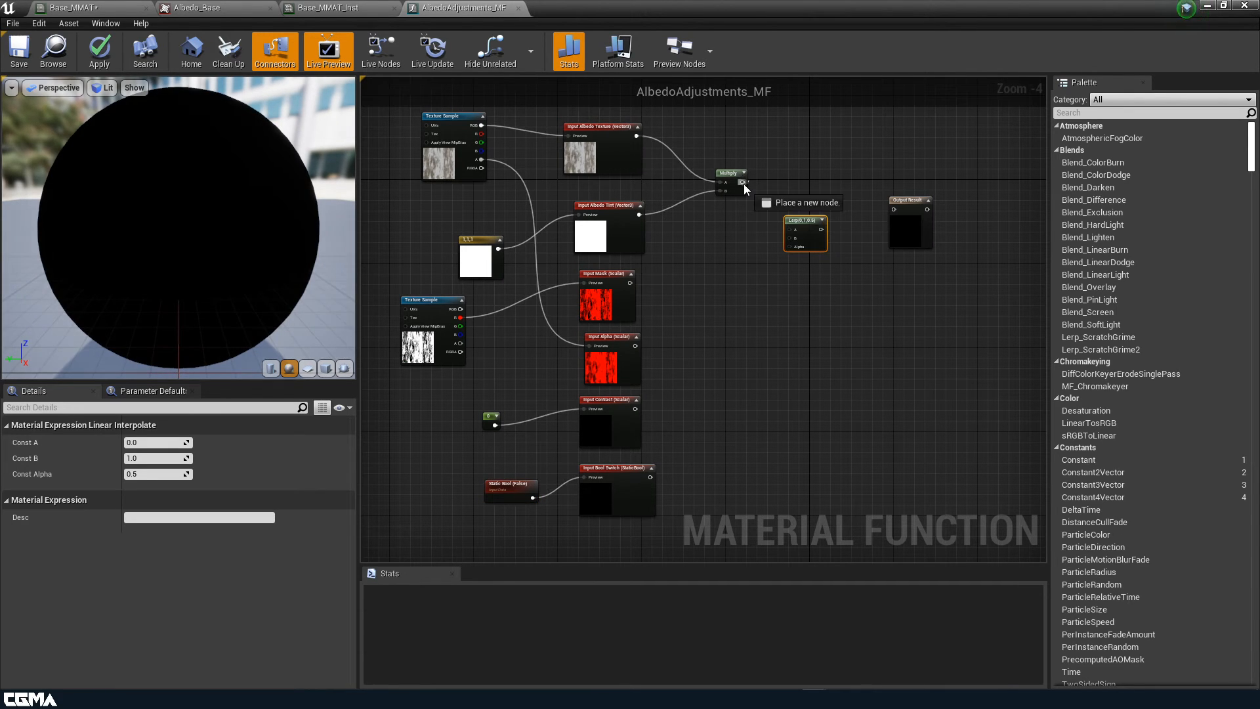
pyautogui.moveTo(744, 185); pyautogui.dragTo(792, 233)
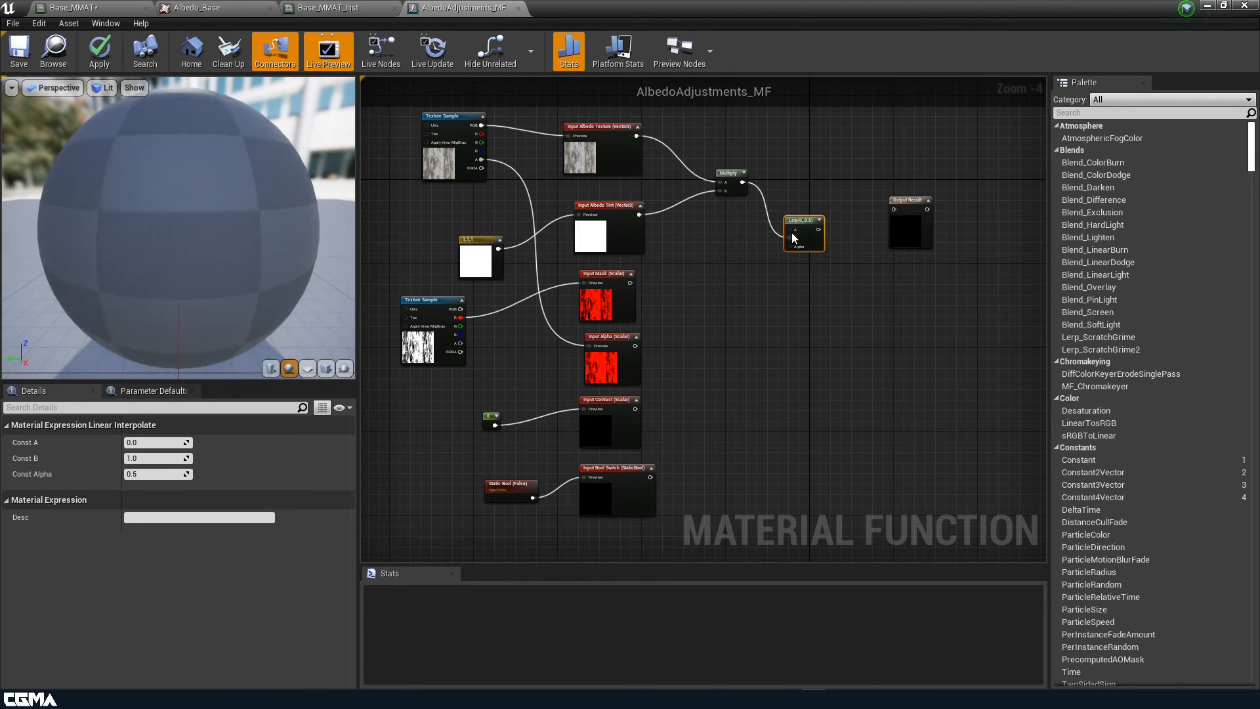
pyautogui.moveTo(483, 125); pyautogui.dragTo(790, 230)
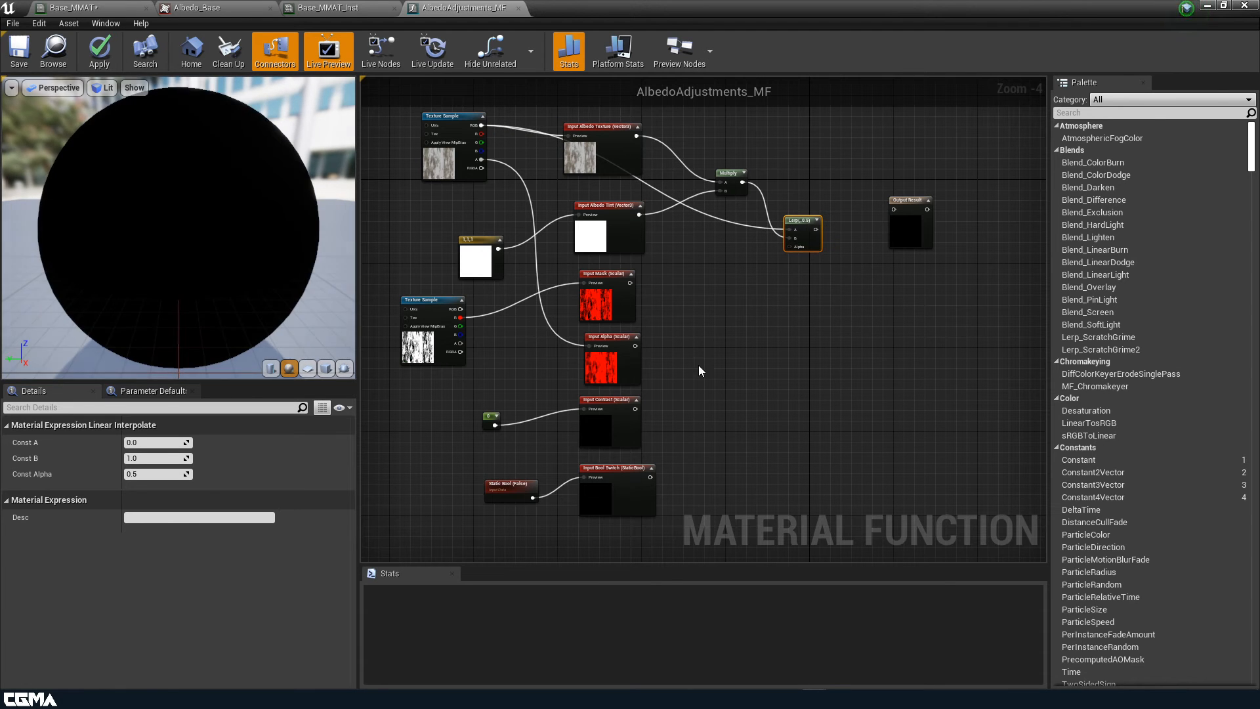
# Add a StaticSwitch choosing Input Mask (True) or Input Alpha (False) by Input Bool Switch
pyautogui.rightClick(706, 340)
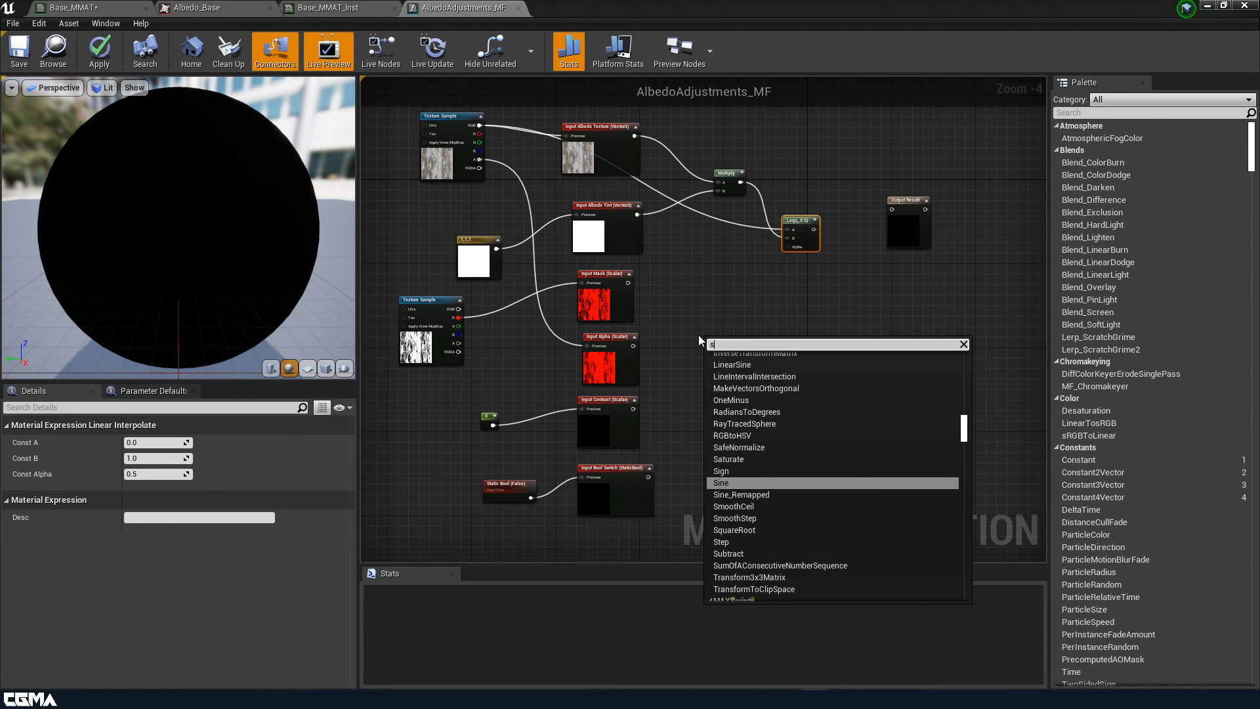
pyautogui.write('switc')
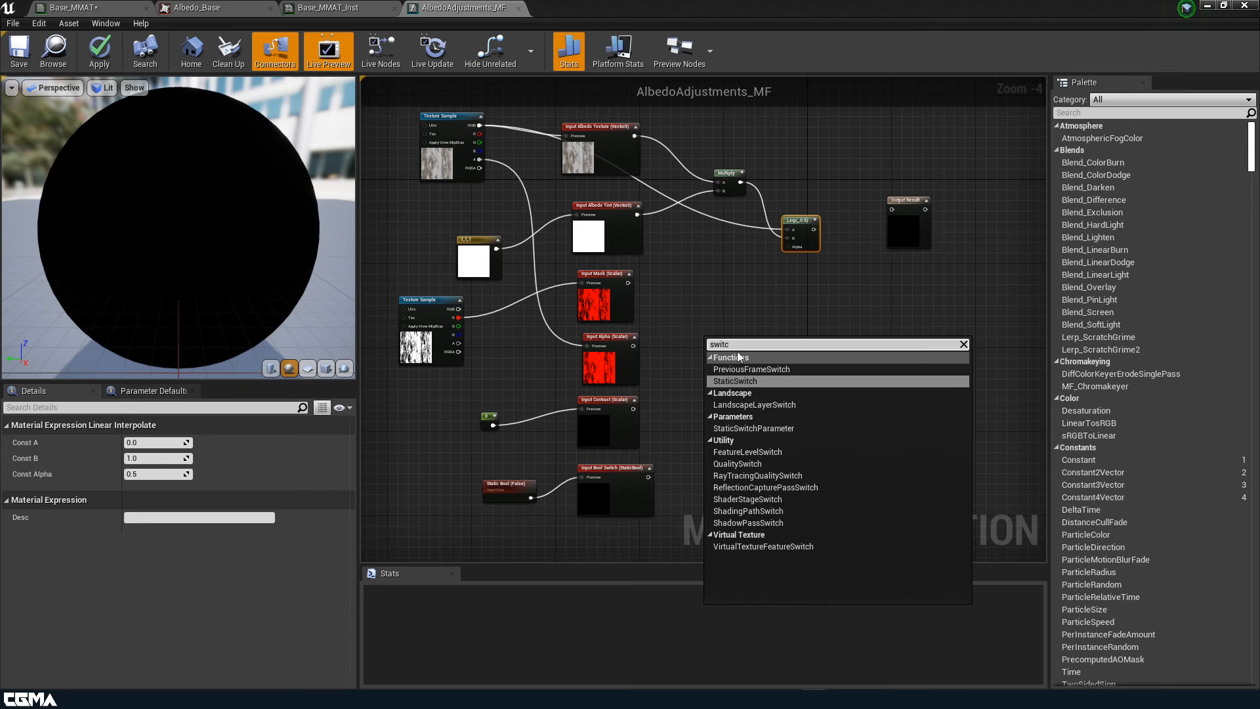
pyautogui.click(748, 381)
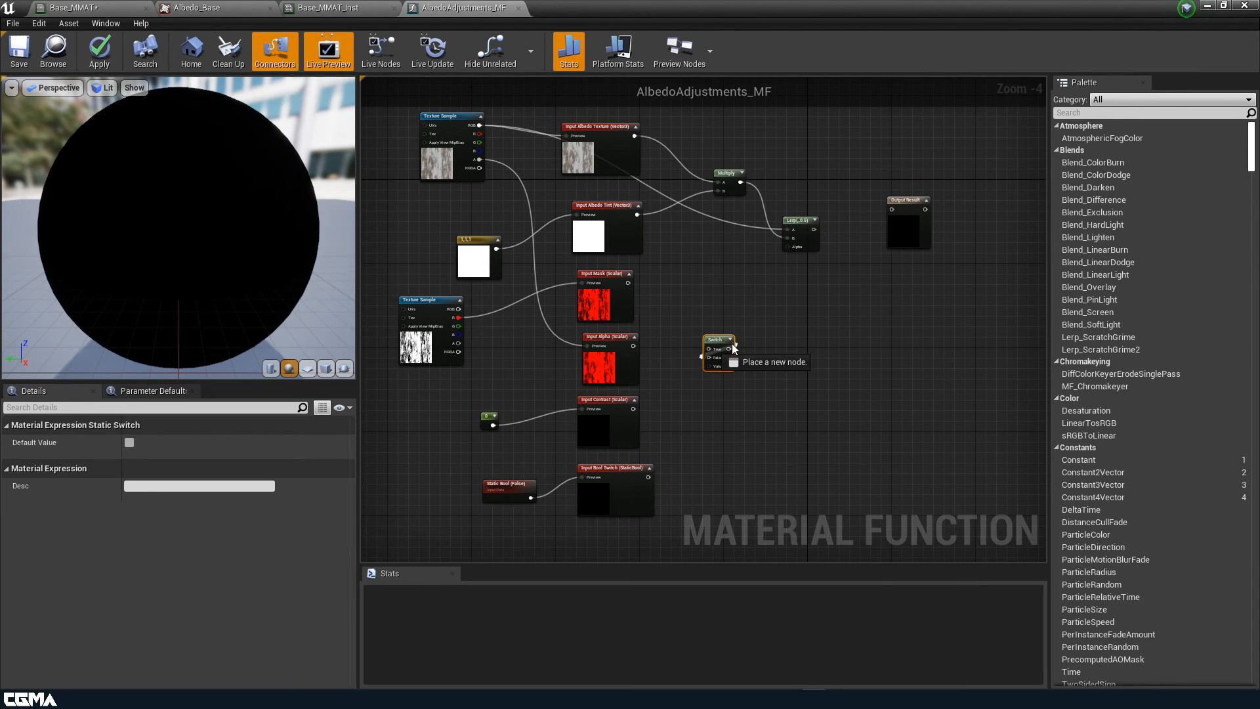
pyautogui.moveTo(721, 345); pyautogui.dragTo(731, 310)
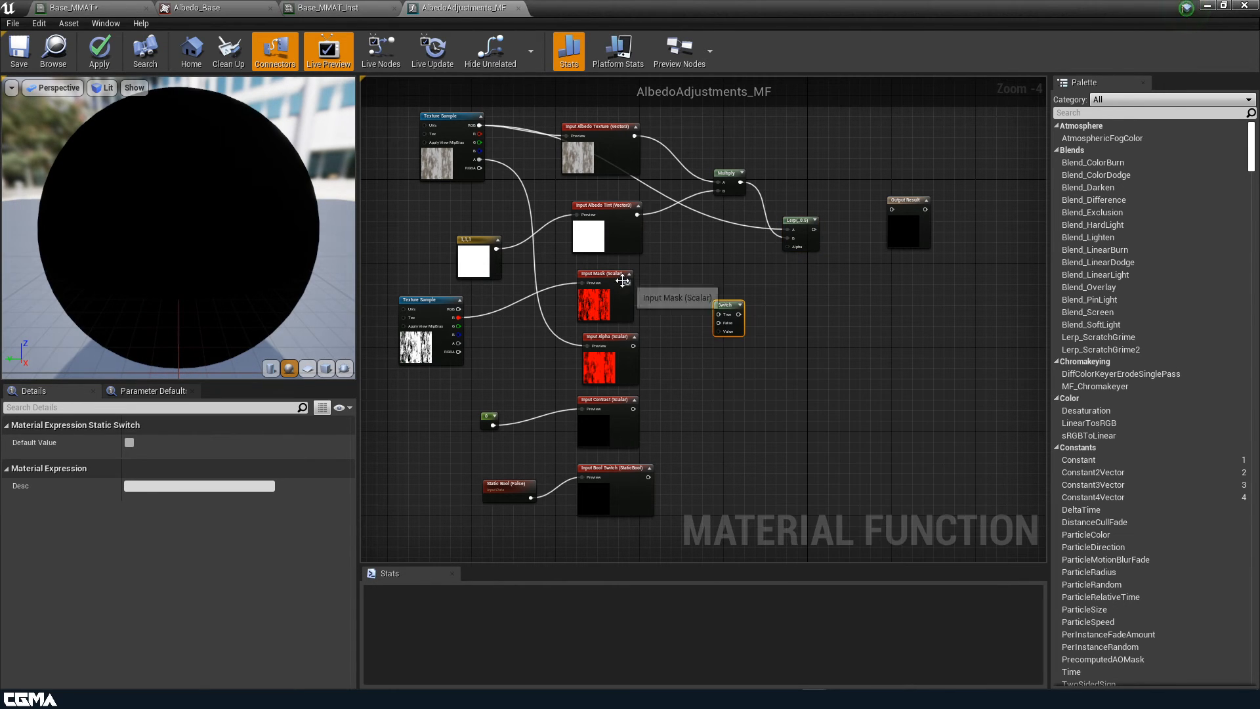
pyautogui.moveTo(630, 281); pyautogui.dragTo(718, 314)
pyautogui.moveTo(634, 346); pyautogui.dragTo(718, 322)
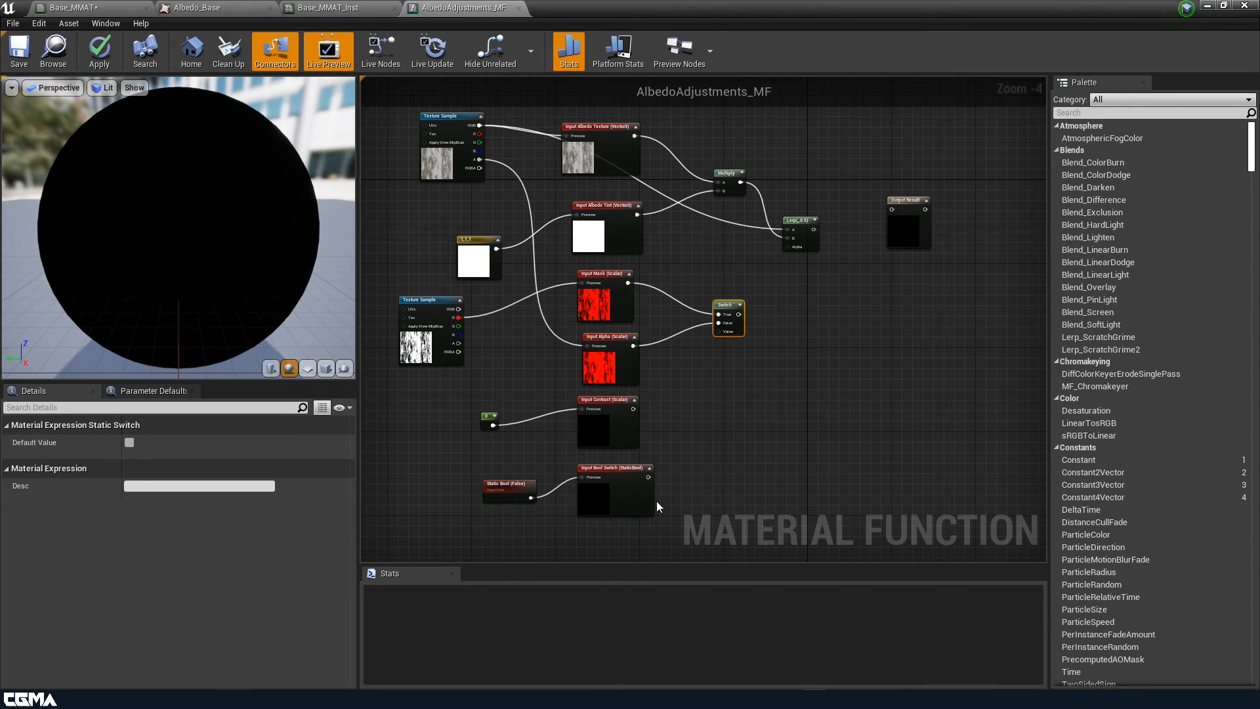
pyautogui.moveTo(648, 477); pyautogui.dragTo(719, 331)
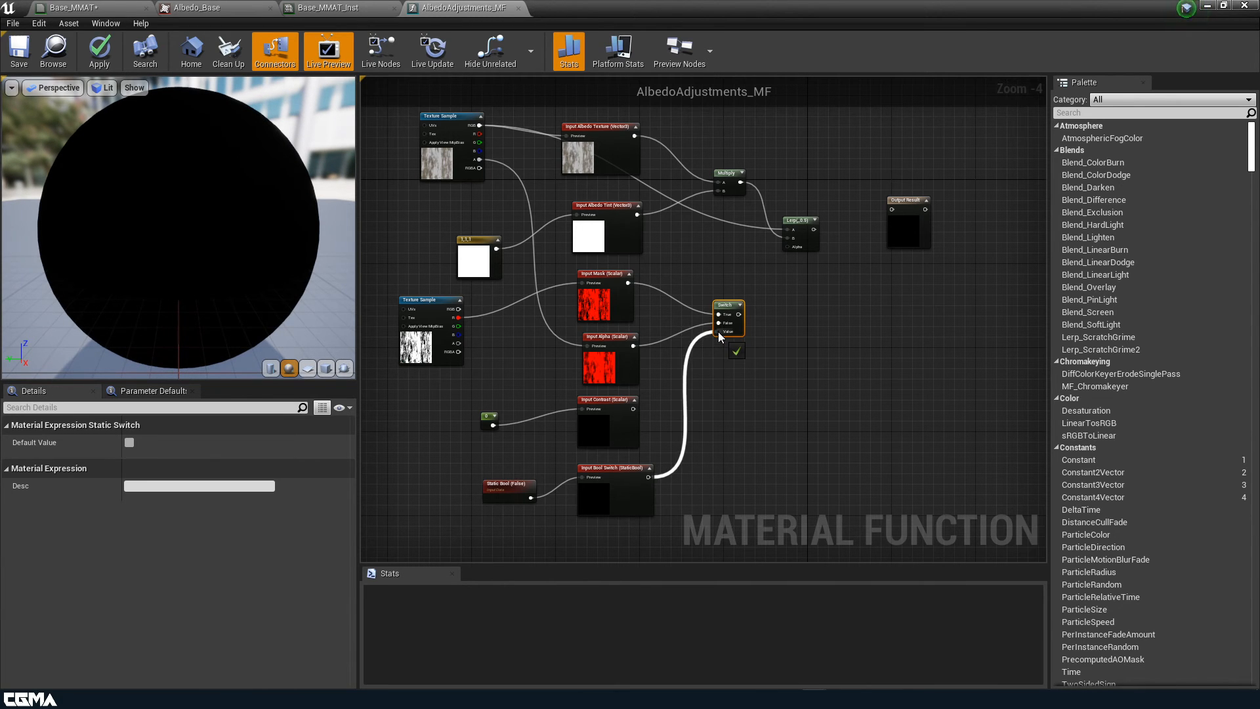
pyautogui.moveTo(790, 434); pyautogui.dragTo(656, 476, button='right')
pyautogui.moveTo(774, 271); pyautogui.dragTo(851, 271)
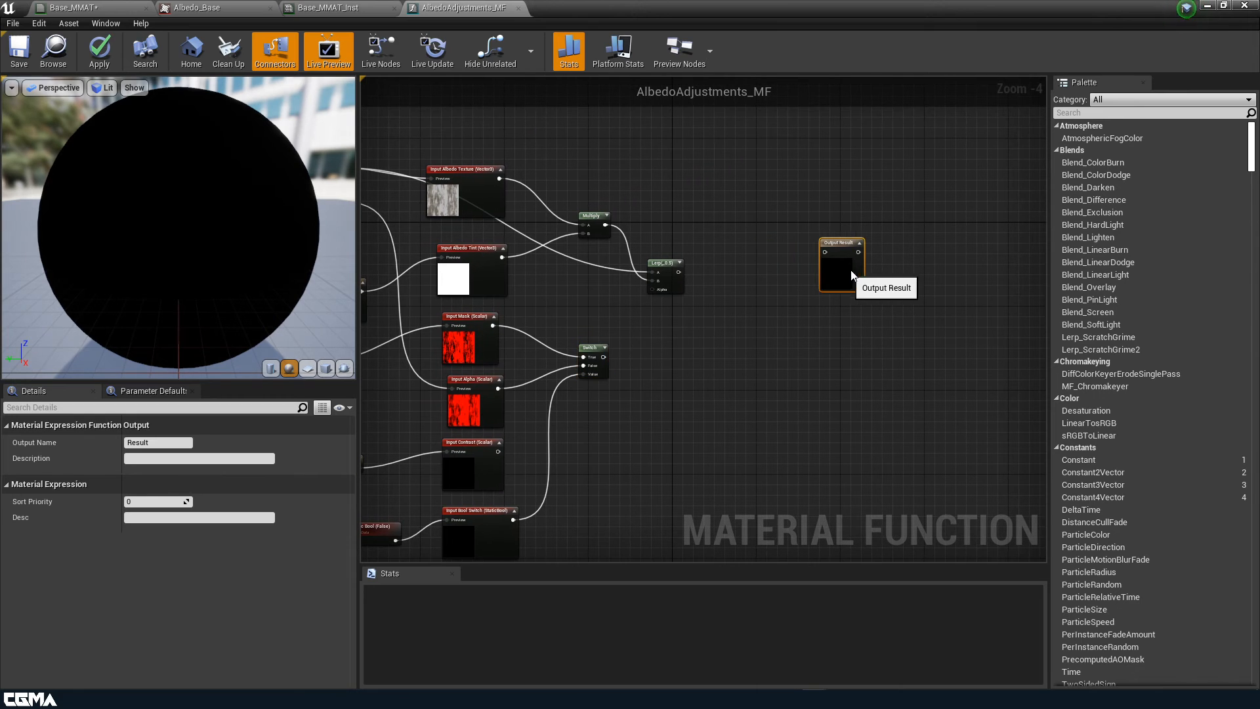
# Add a CheapContrast_RGB node and feed the Lerp output into its In
pyautogui.rightClick(726, 273)
pyautogui.write('cont')
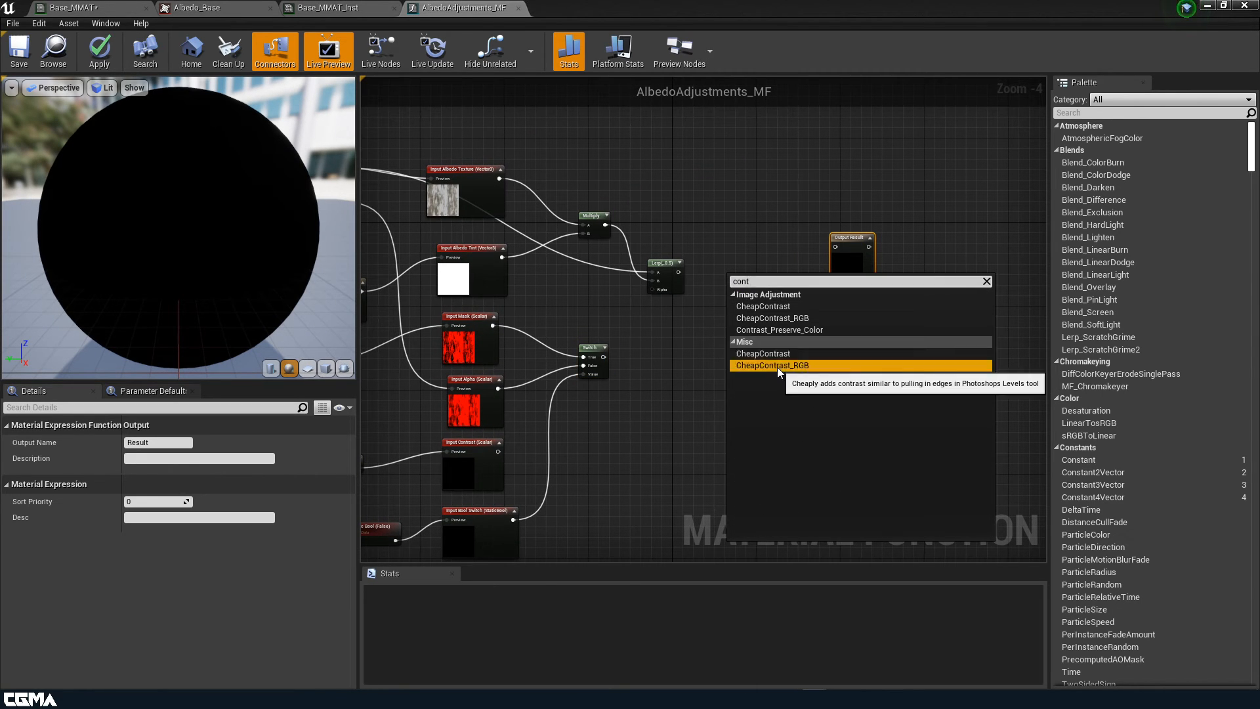
pyautogui.click(778, 365)
pyautogui.scroll(5, 739, 304)
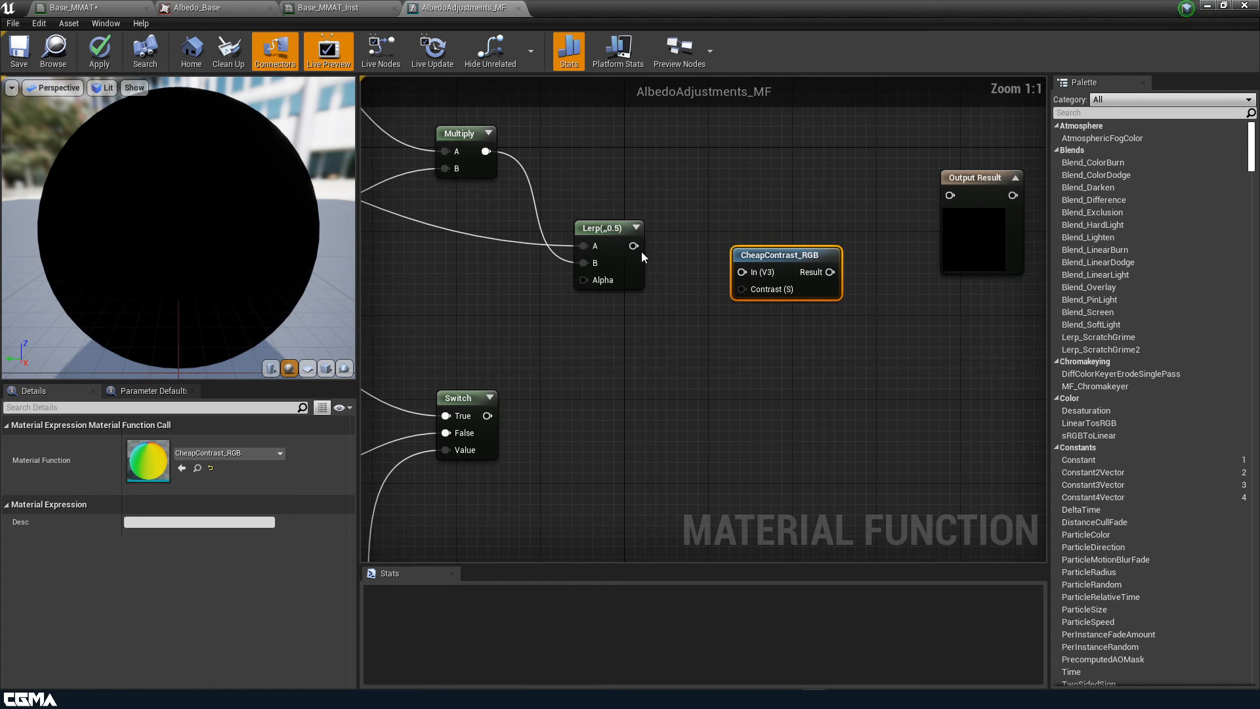
pyautogui.moveTo(633, 246); pyautogui.dragTo(741, 272)
pyautogui.moveTo(672, 344); pyautogui.dragTo(732, 305, button='right')
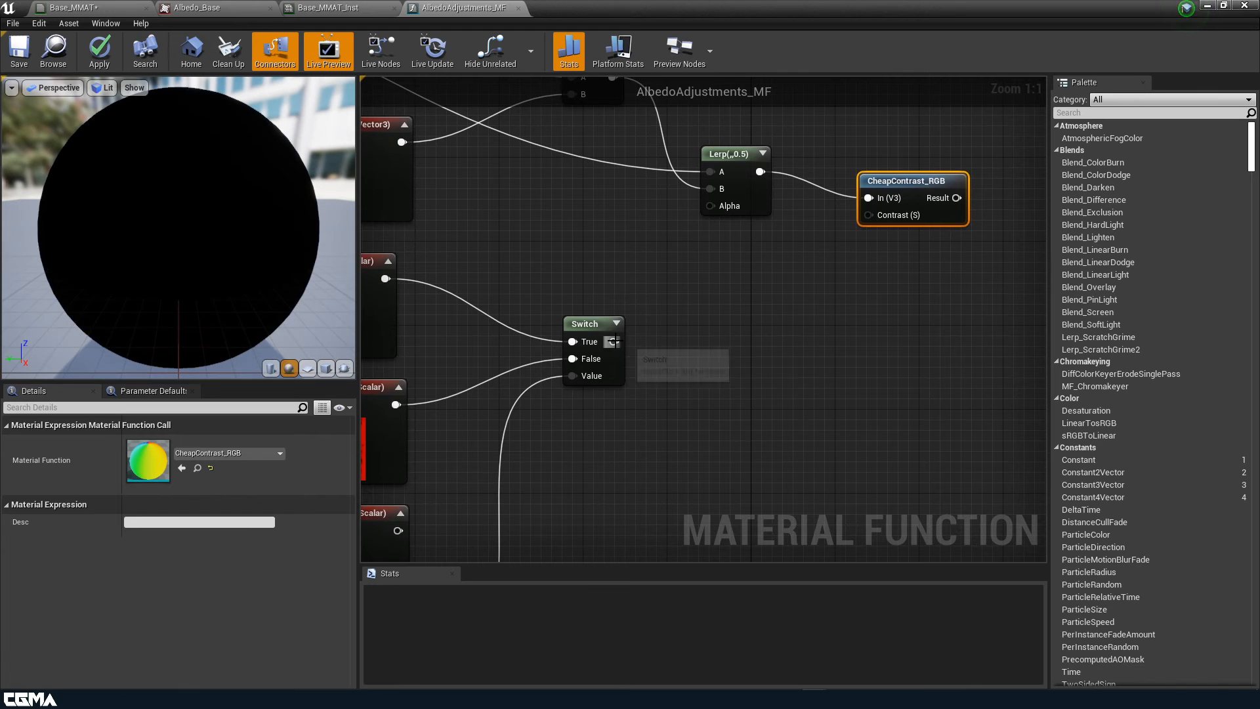
# Use the Switch as Lerp Alpha, Input Contrast as Contrast, and send Result to Output Result
pyautogui.moveTo(614, 341); pyautogui.dragTo(709, 206)
pyautogui.scroll(-2, 734, 282)
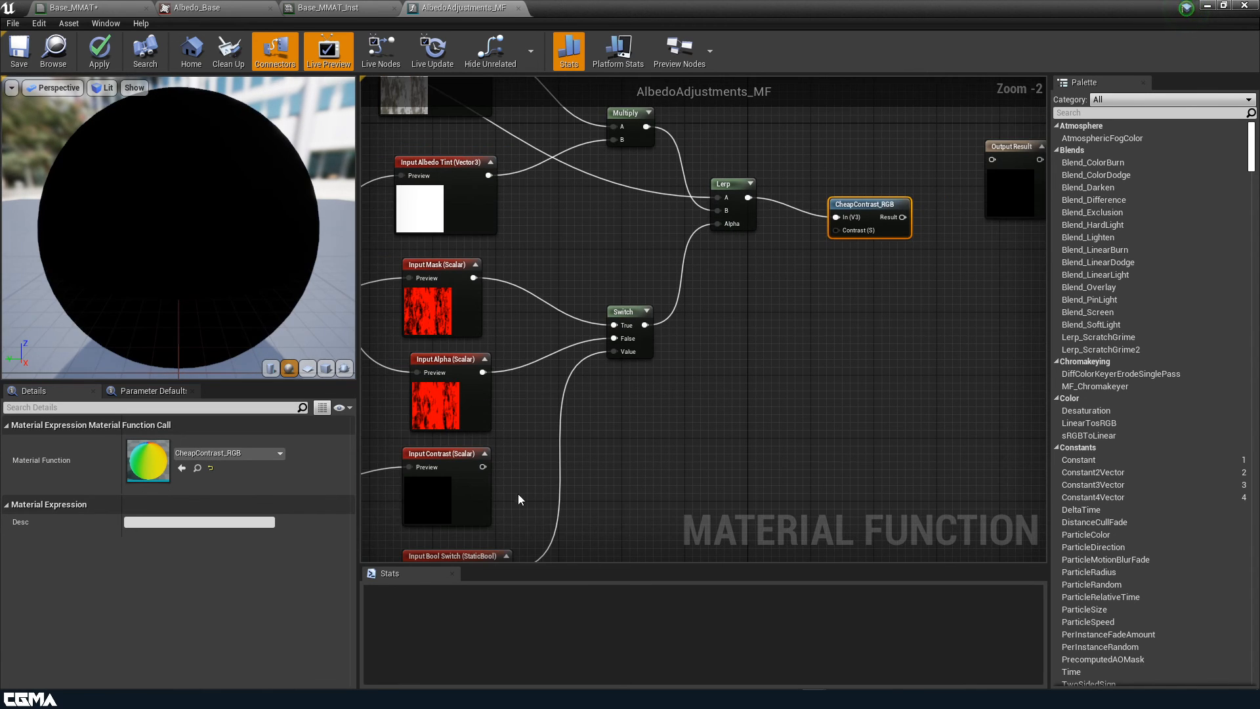
pyautogui.moveTo(483, 467); pyautogui.dragTo(837, 231)
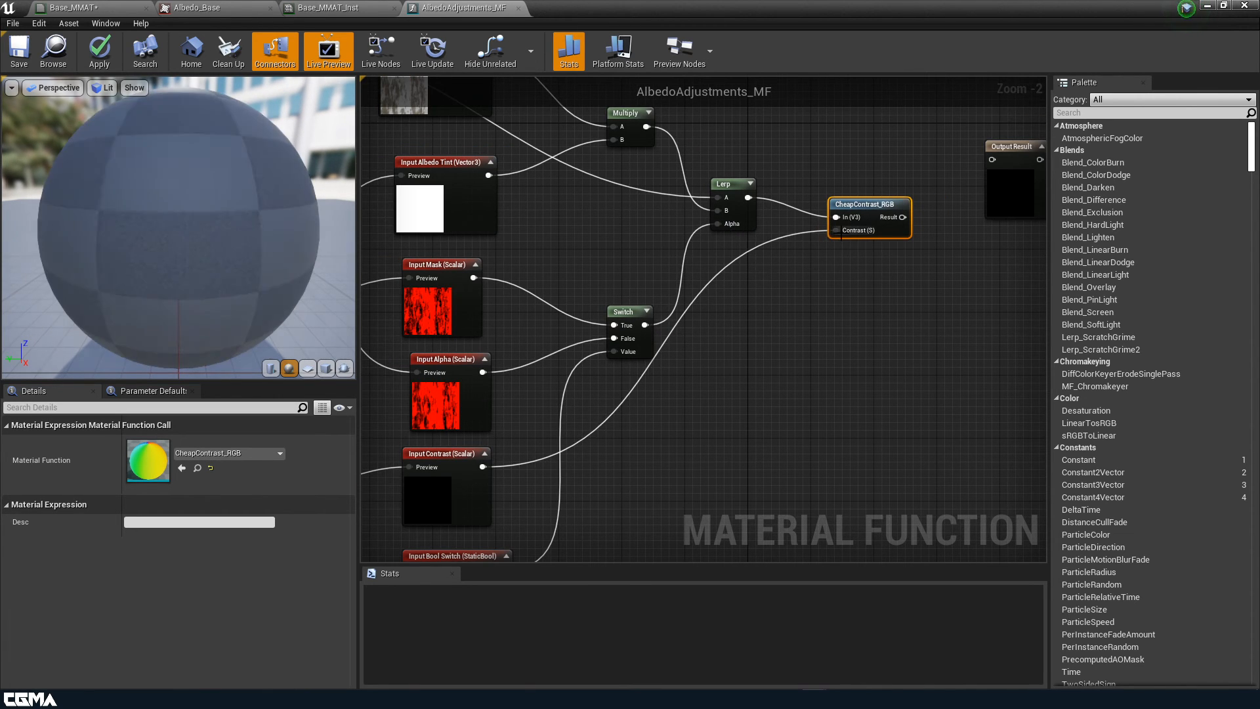
pyautogui.moveTo(957, 256); pyautogui.dragTo(823, 325, button='right')
pyautogui.moveTo(768, 284); pyautogui.dragTo(865, 231)
pyautogui.click(882, 214)
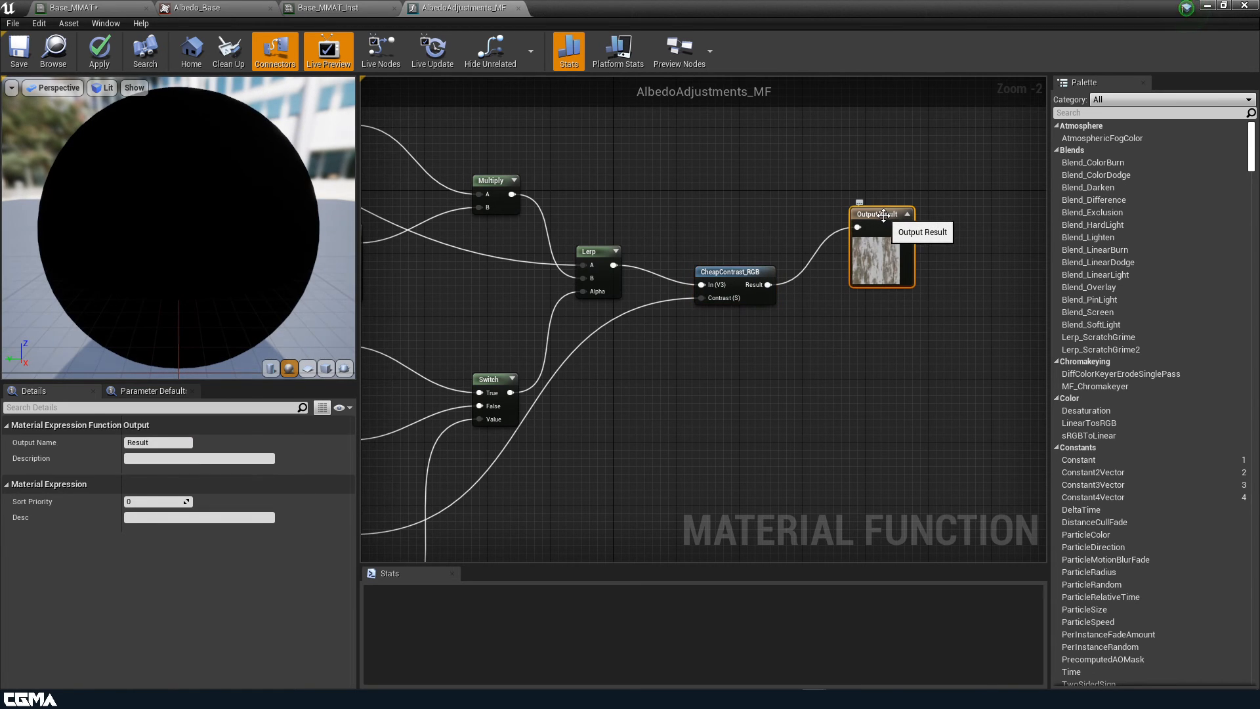
# Enable realtime preview on Output Result and start previewing it
pyautogui.rightClick(884, 215)
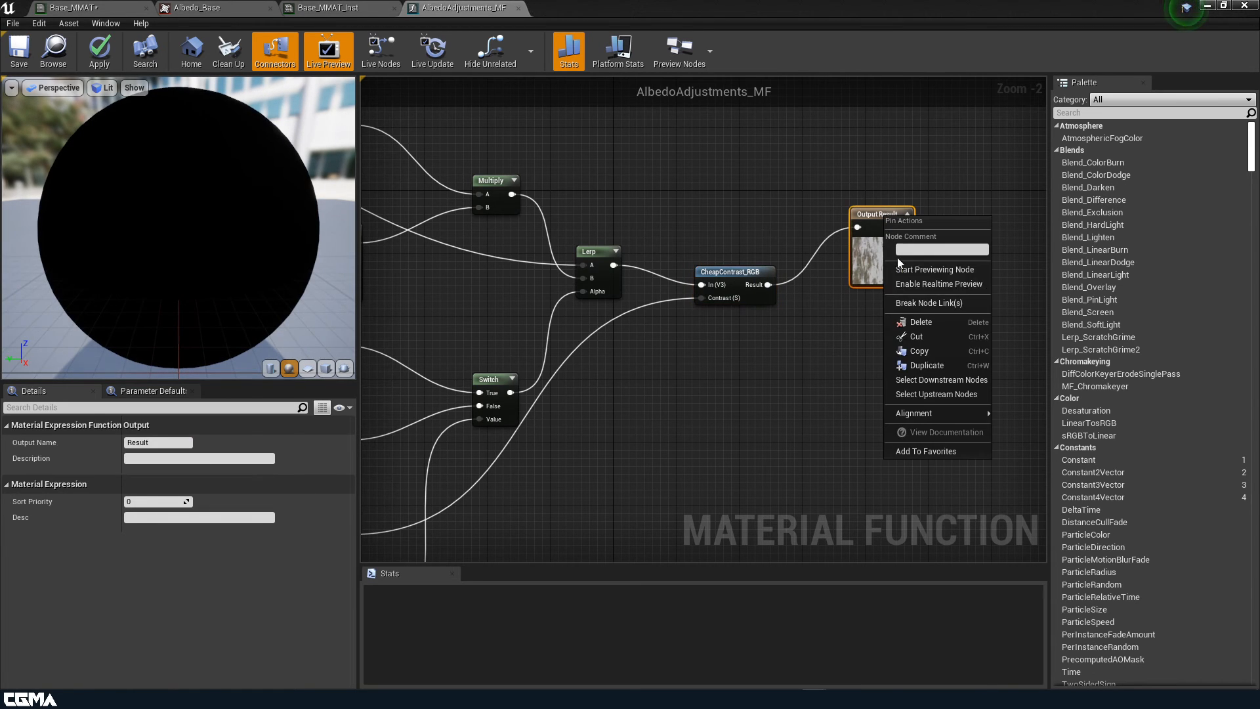
pyautogui.click(923, 284)
pyautogui.rightClick(884, 239)
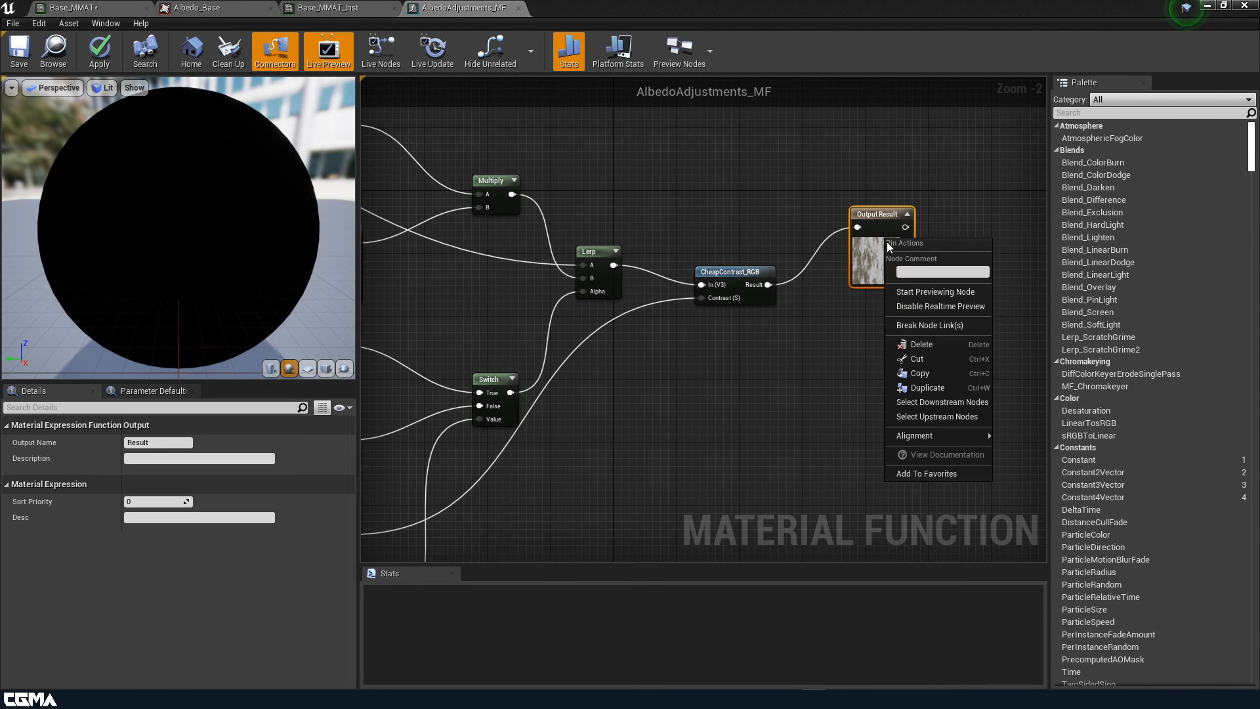
pyautogui.click(925, 293)
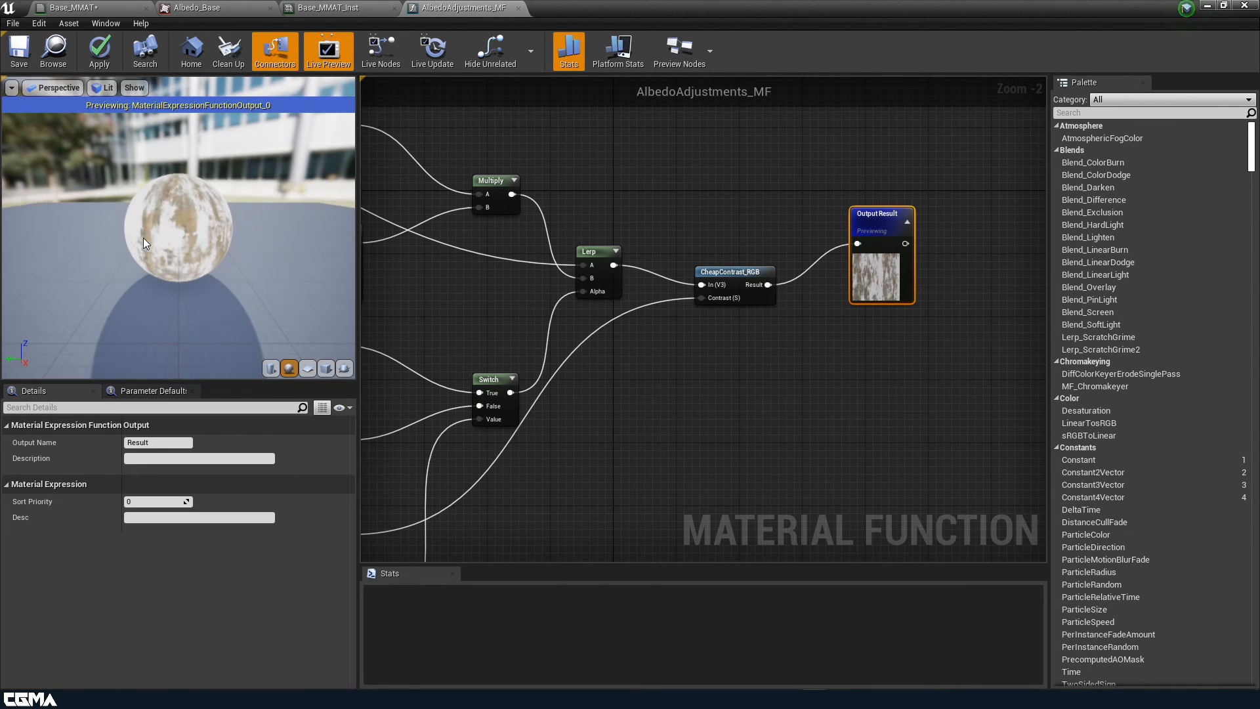
pyautogui.moveTo(143, 237); pyautogui.dragTo(193, 216)
pyautogui.moveTo(408, 271); pyautogui.dragTo(739, 327, button='right')
# Change the test tint constant to red (1,0,0), check it on a cube, and apply
pyautogui.click(436, 342)
pyautogui.click(149, 459)
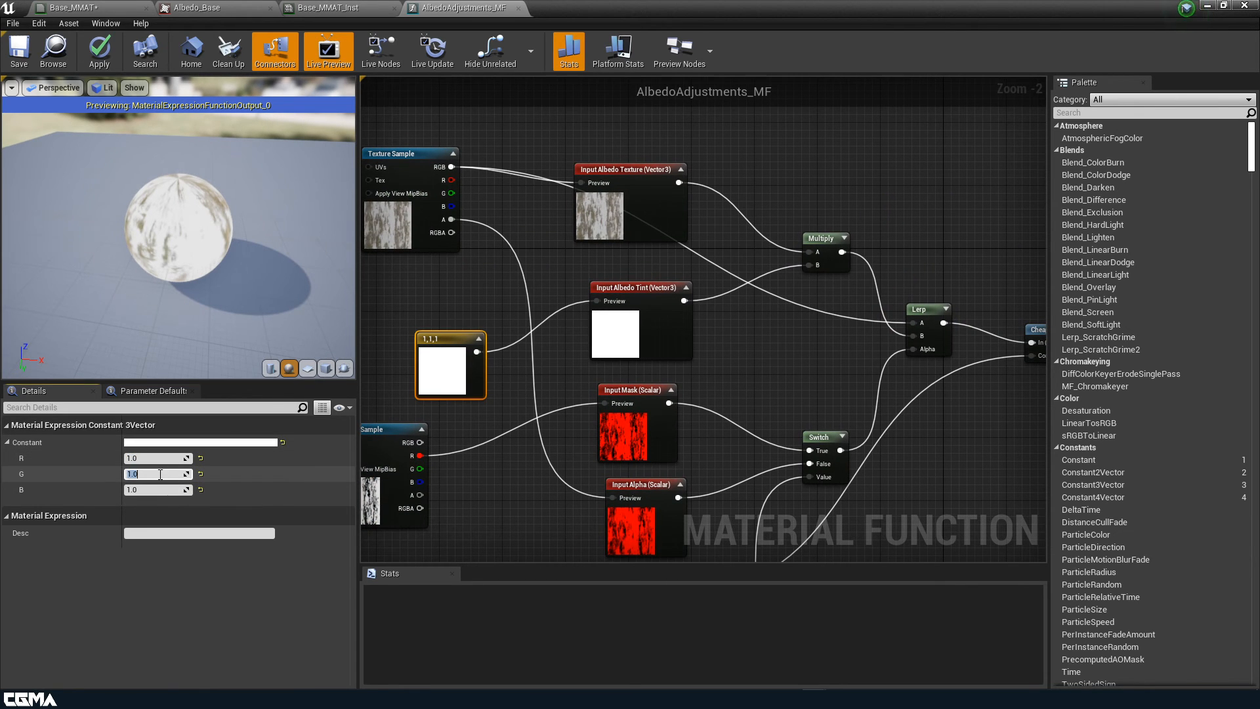
pyautogui.press('Tab')
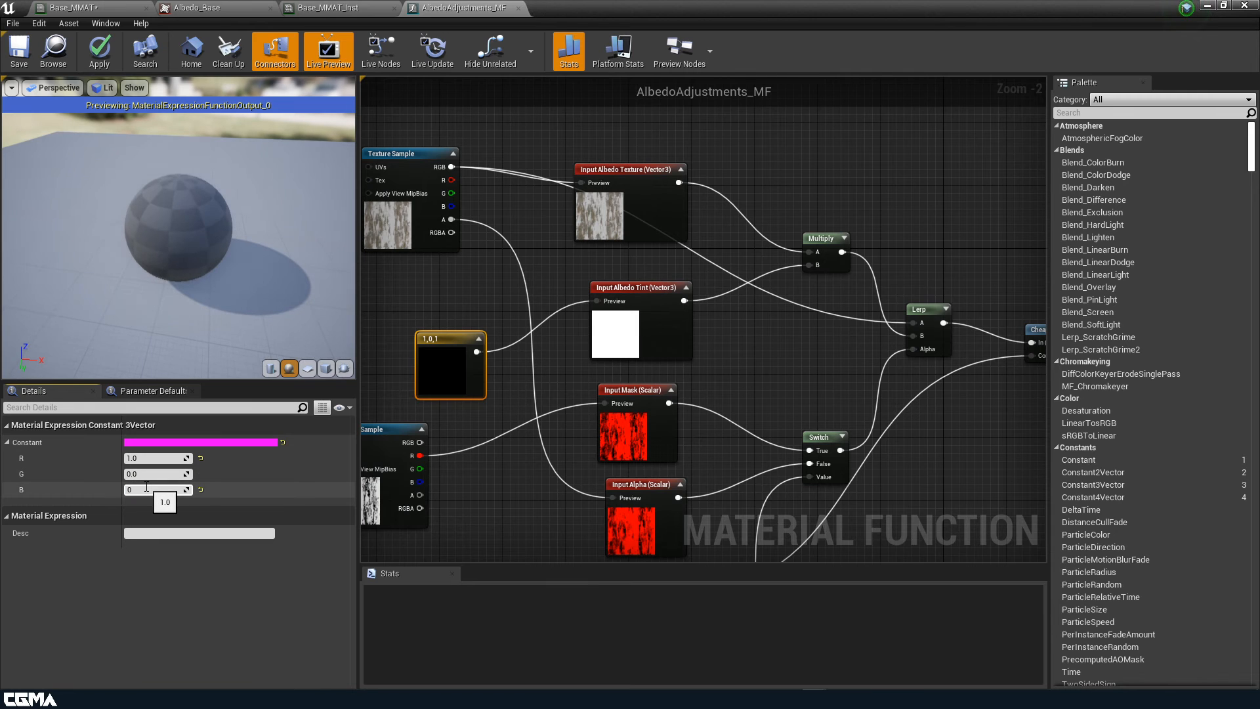
pyautogui.press('Return')
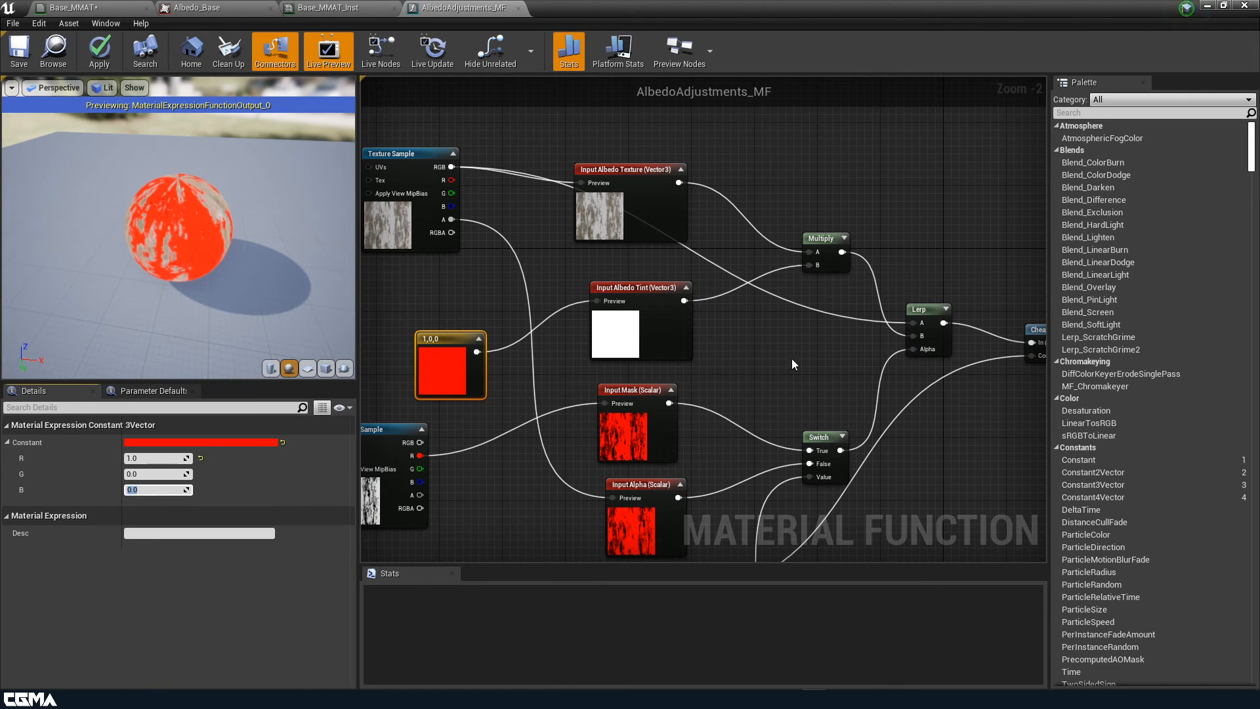
pyautogui.moveTo(792, 364); pyautogui.dragTo(737, 347, button='right')
pyautogui.moveTo(161, 192); pyautogui.dragTo(193, 248, button='right')
pyautogui.moveTo(193, 248); pyautogui.dragTo(243, 269)
pyautogui.click(309, 368)
pyautogui.click(326, 368)
pyautogui.scroll(-2, 780, 345)
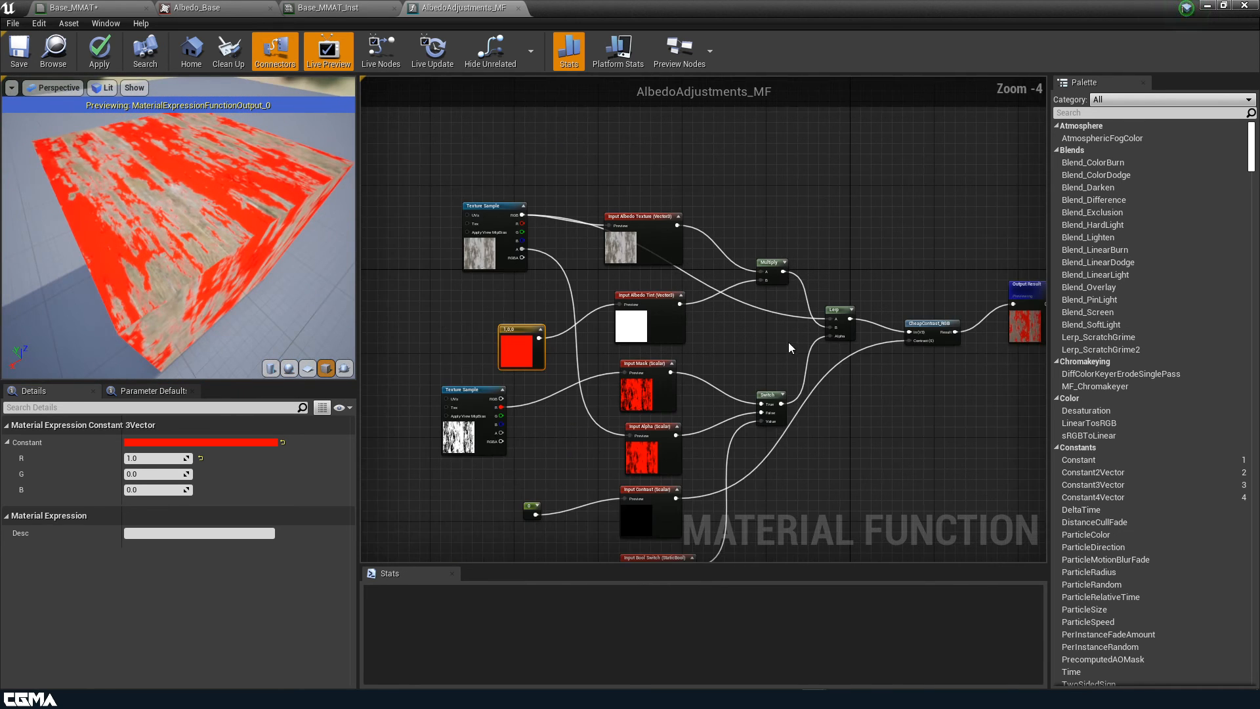
pyautogui.moveTo(789, 343); pyautogui.dragTo(731, 256, button='right')
pyautogui.click(99, 52)
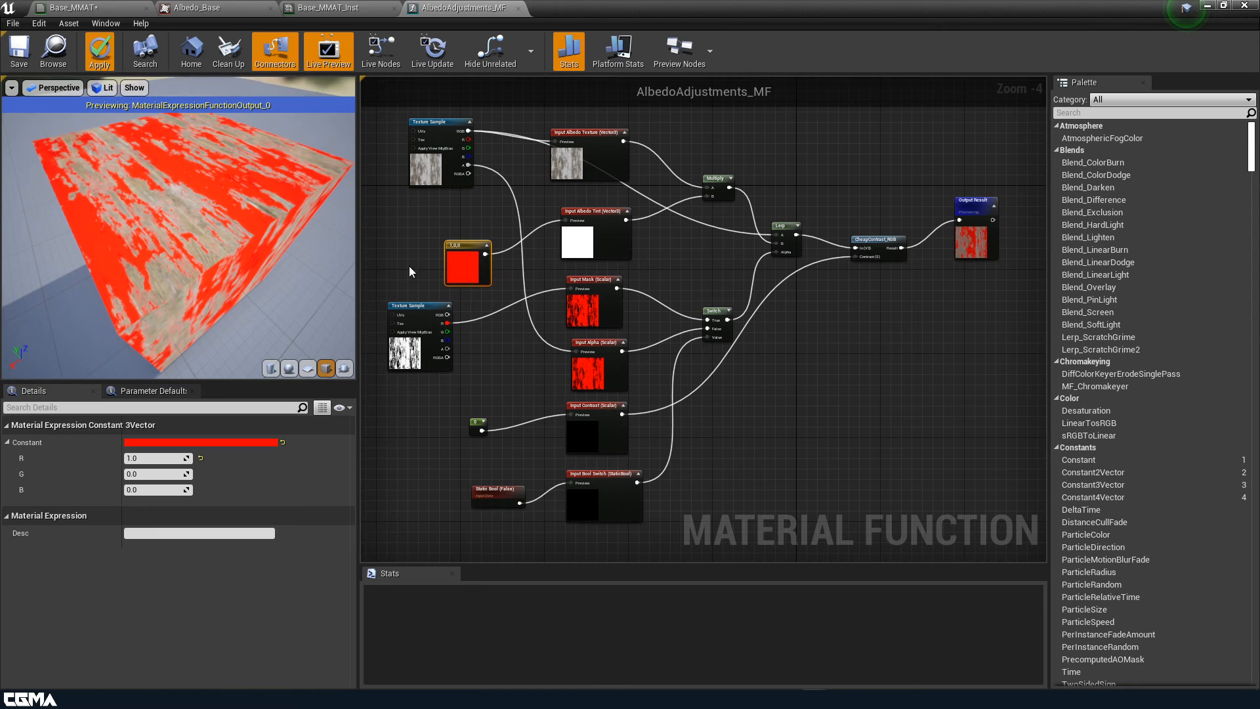
# Delete the test texture samples and constants, then apply the function
pyautogui.moveTo(408, 207); pyautogui.dragTo(563, 235, button='right')
pyautogui.moveTo(462, 93); pyautogui.dragTo(663, 469)
pyautogui.press('Delete')
pyautogui.click(99, 51)
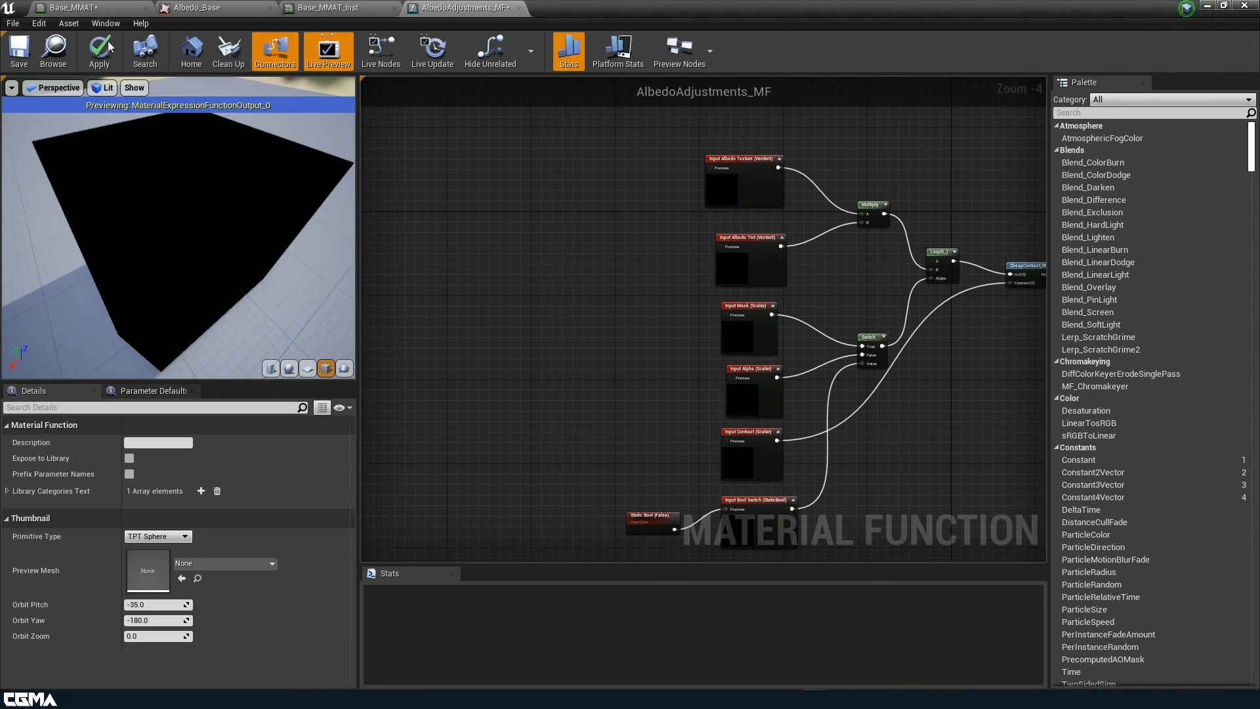
# Save the function, then wire Albedo Contrast to Contrast (S) and UseMask? to Bool Switch
pyautogui.click(19, 56)
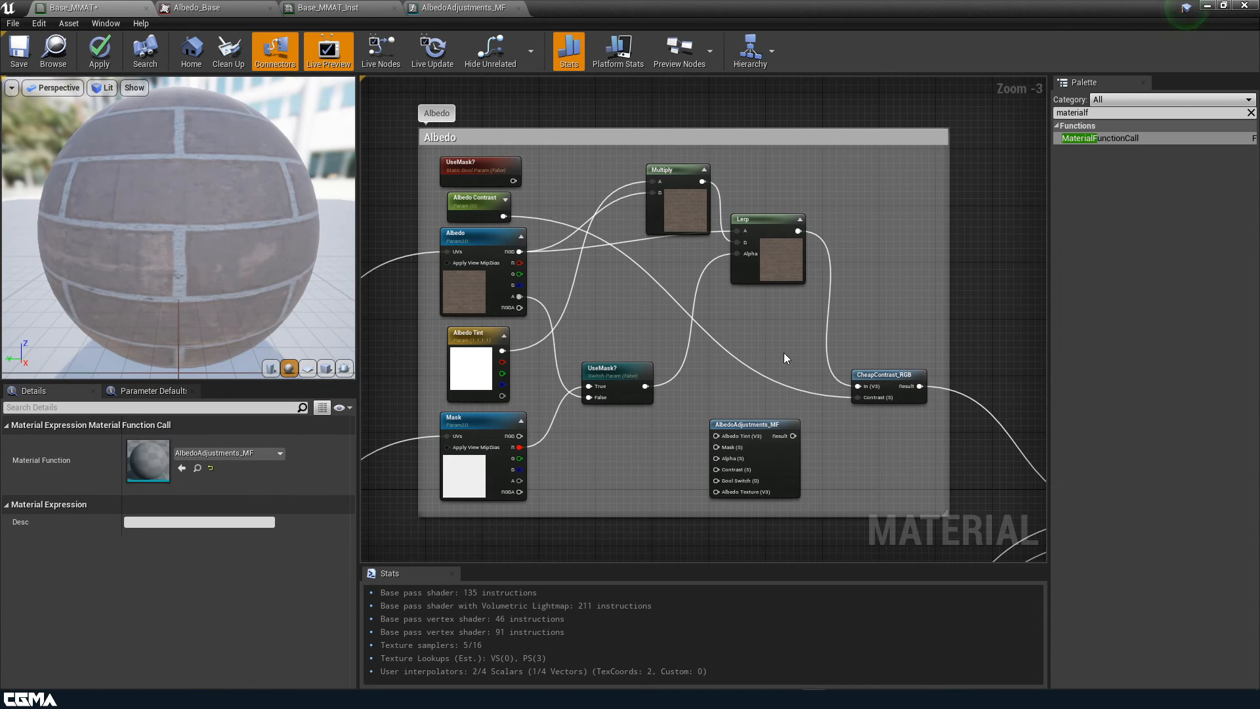
pyautogui.moveTo(784, 353); pyautogui.dragTo(789, 302, button='right')
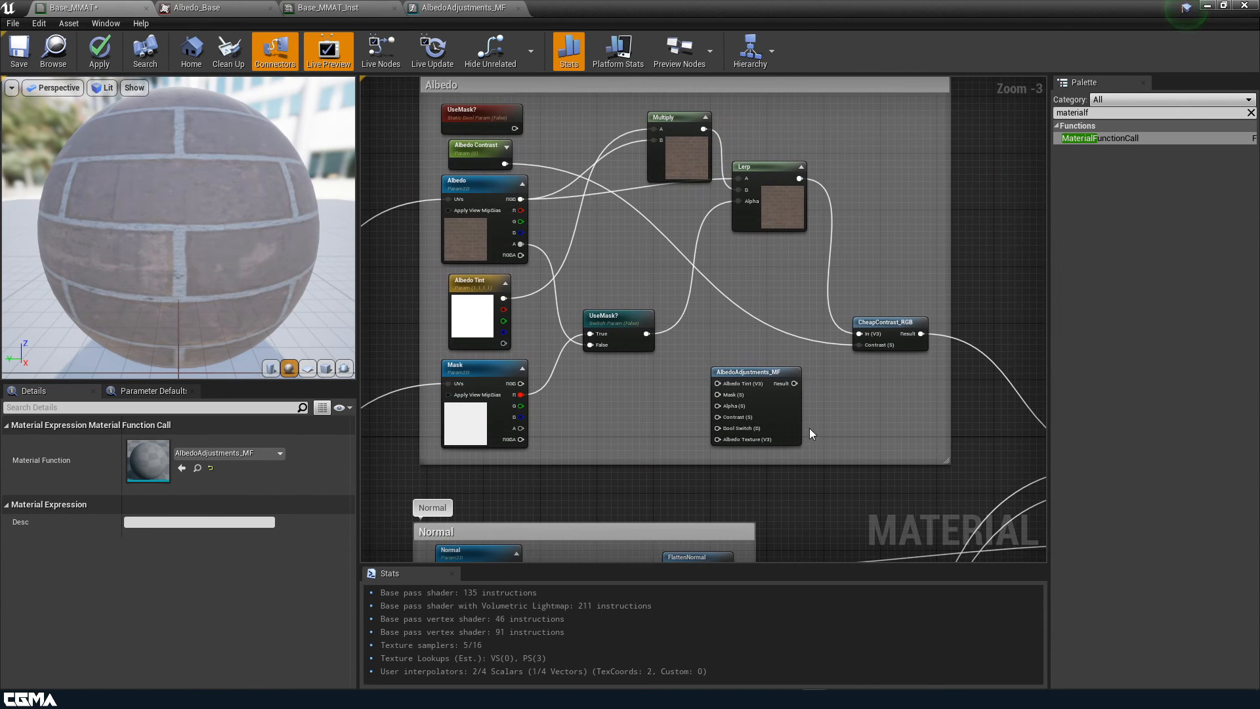
pyautogui.scroll(2, 748, 405)
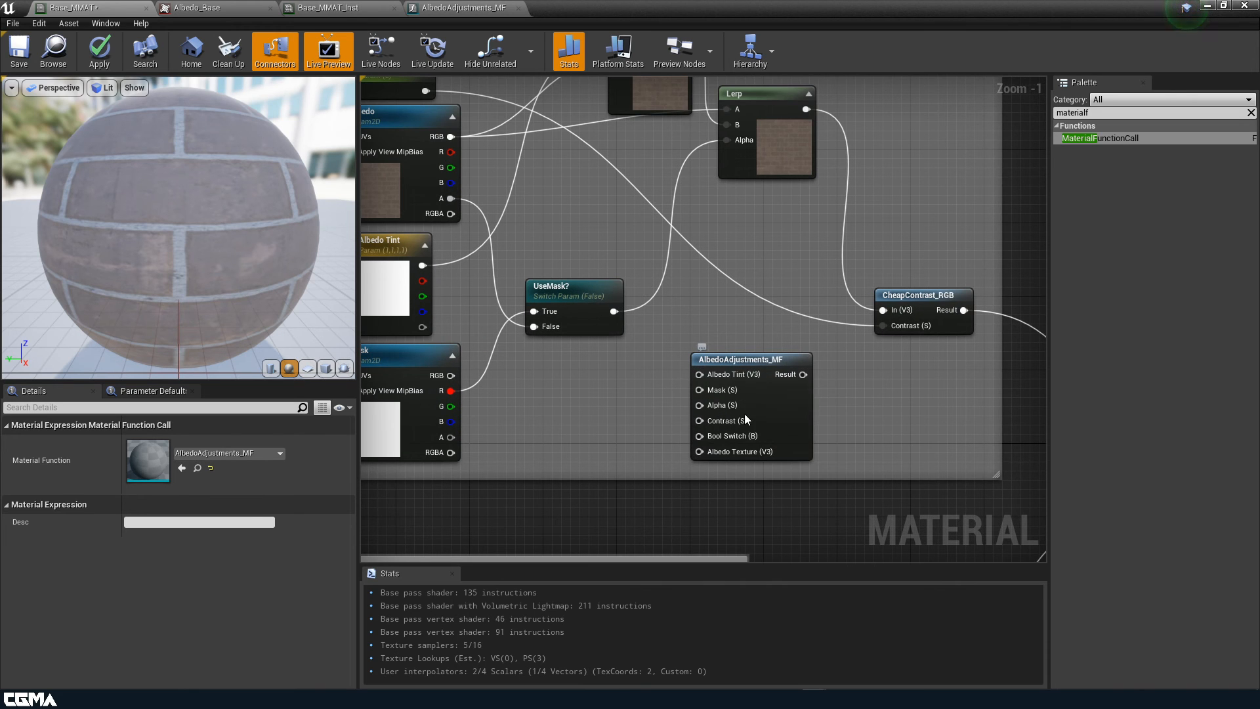
pyautogui.moveTo(746, 279); pyautogui.dragTo(800, 298, button='right')
pyautogui.moveTo(679, 265); pyautogui.dragTo(639, 292, button='right')
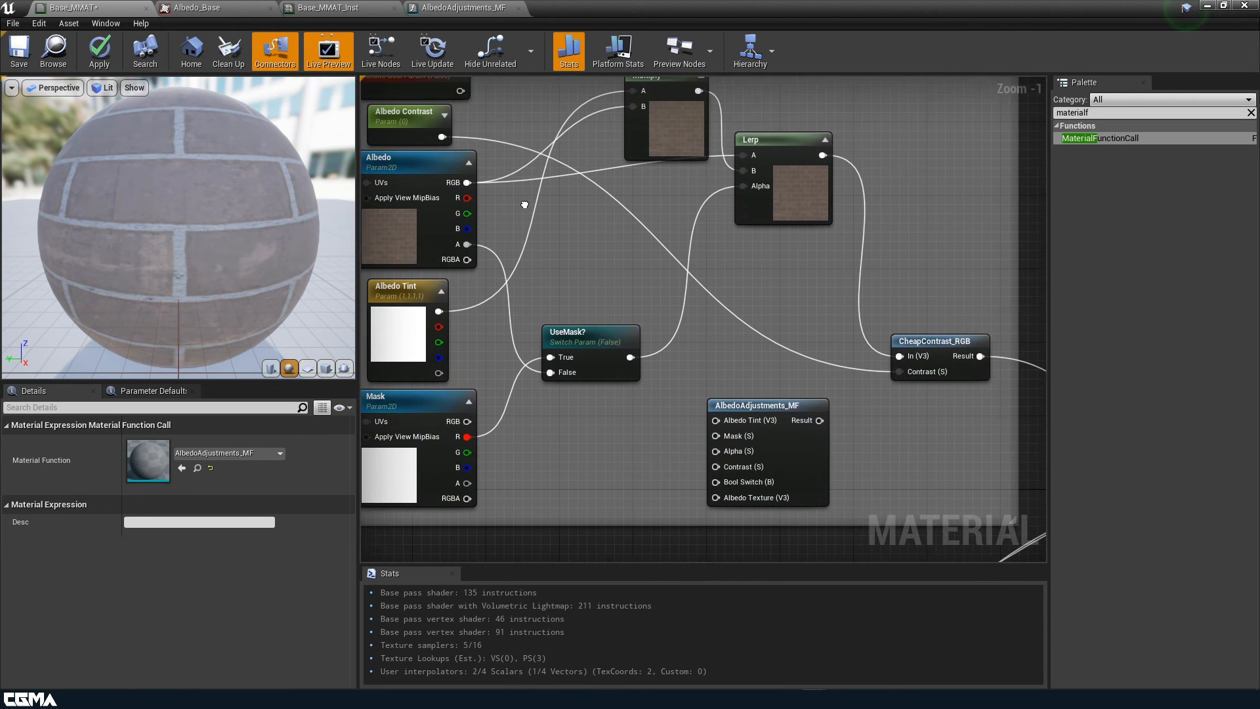
pyautogui.moveTo(440, 136); pyautogui.dragTo(715, 466)
pyautogui.moveTo(600, 236); pyautogui.dragTo(624, 255, button='right')
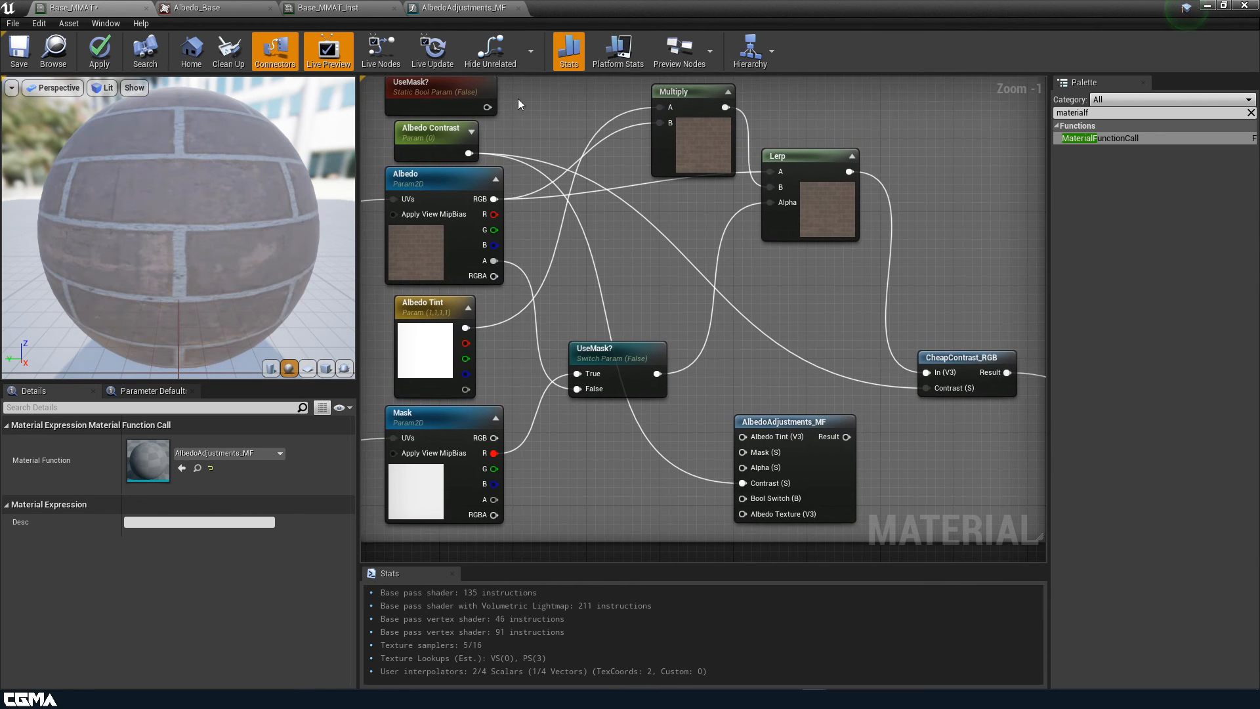
pyautogui.moveTo(487, 107); pyautogui.dragTo(739, 495)
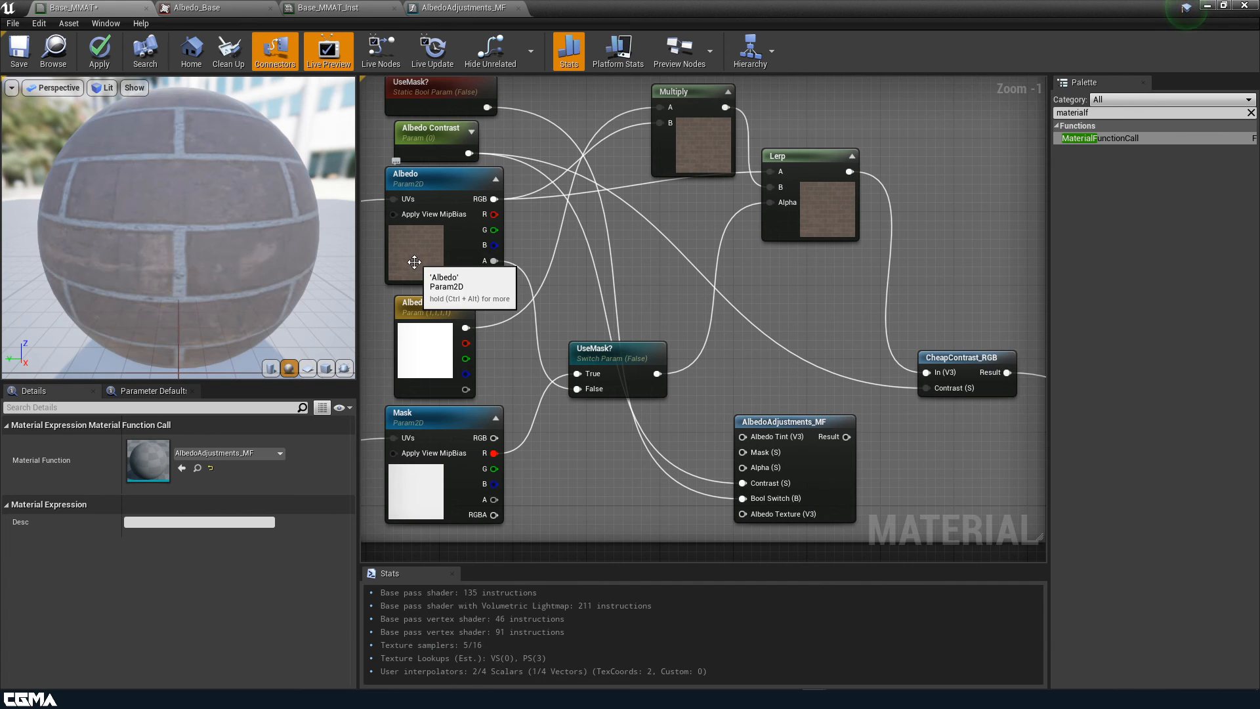
# Wire Albedo RGB, Mask red, Albedo alpha and Albedo Tint into their matching function inputs
pyautogui.click(463, 252)
pyautogui.moveTo(494, 198); pyautogui.dragTo(751, 514)
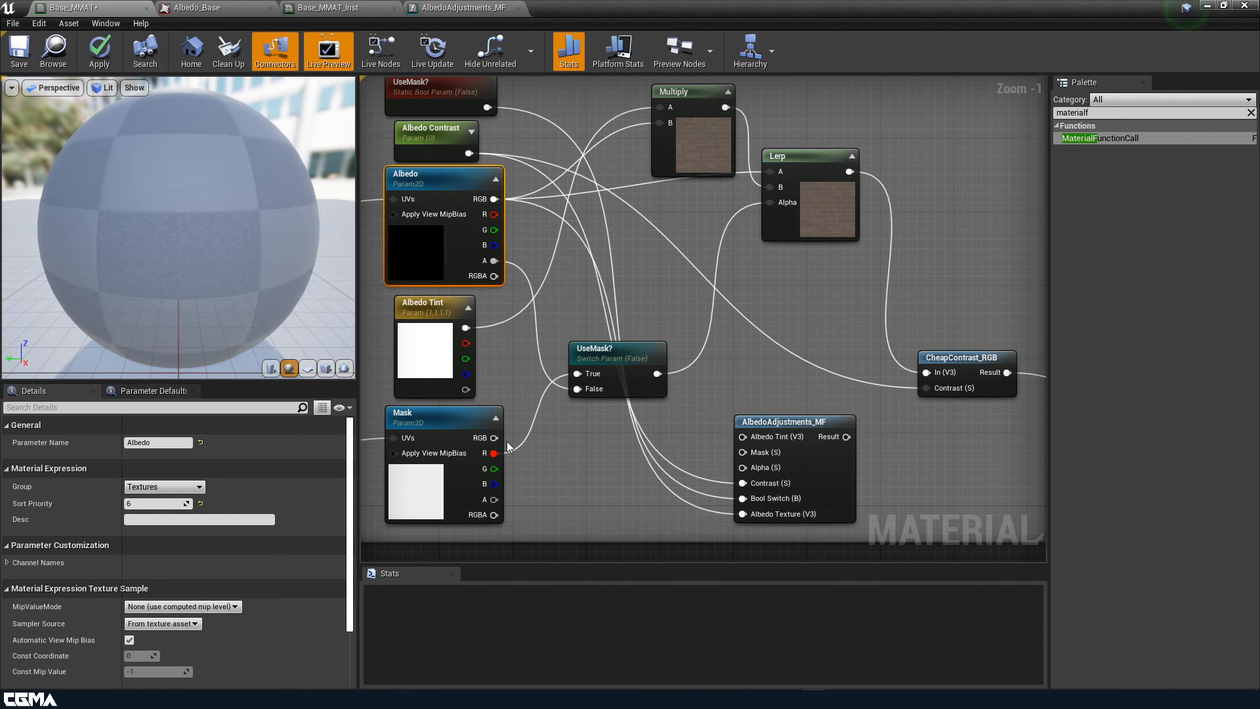
pyautogui.moveTo(496, 453); pyautogui.dragTo(743, 453)
pyautogui.moveTo(571, 241)
pyautogui.mouseDown(button='right')
pyautogui.moveTo(559, 291)
pyautogui.moveTo(566, 231)
pyautogui.mouseUp(button='right')
pyautogui.moveTo(486, 251); pyautogui.dragTo(738, 459)
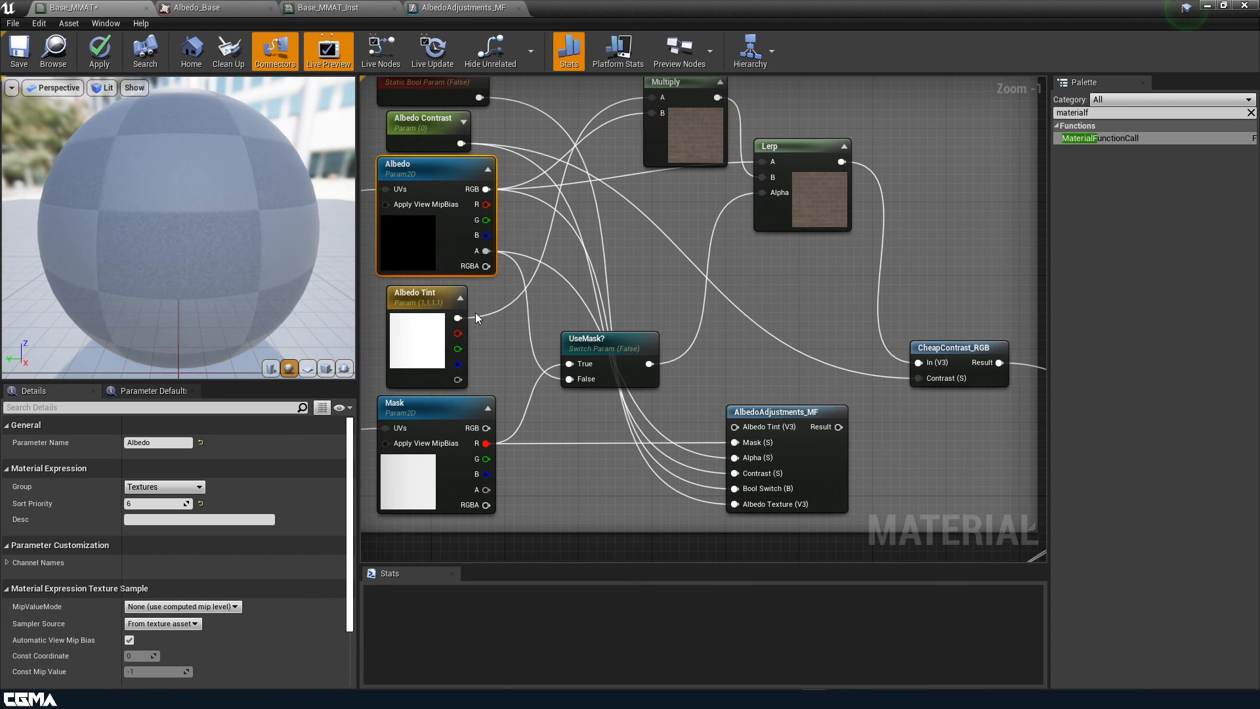
pyautogui.moveTo(477, 318); pyautogui.dragTo(736, 428)
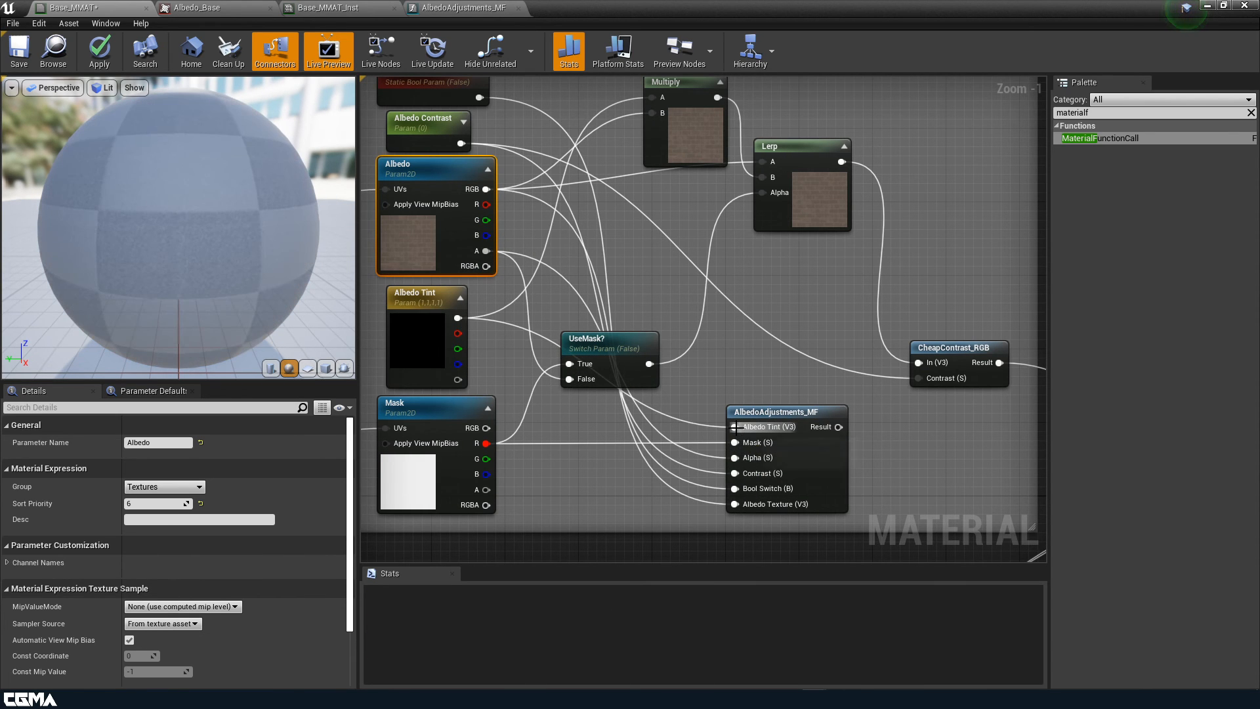
pyautogui.moveTo(894, 442); pyautogui.dragTo(542, 301, button='right')
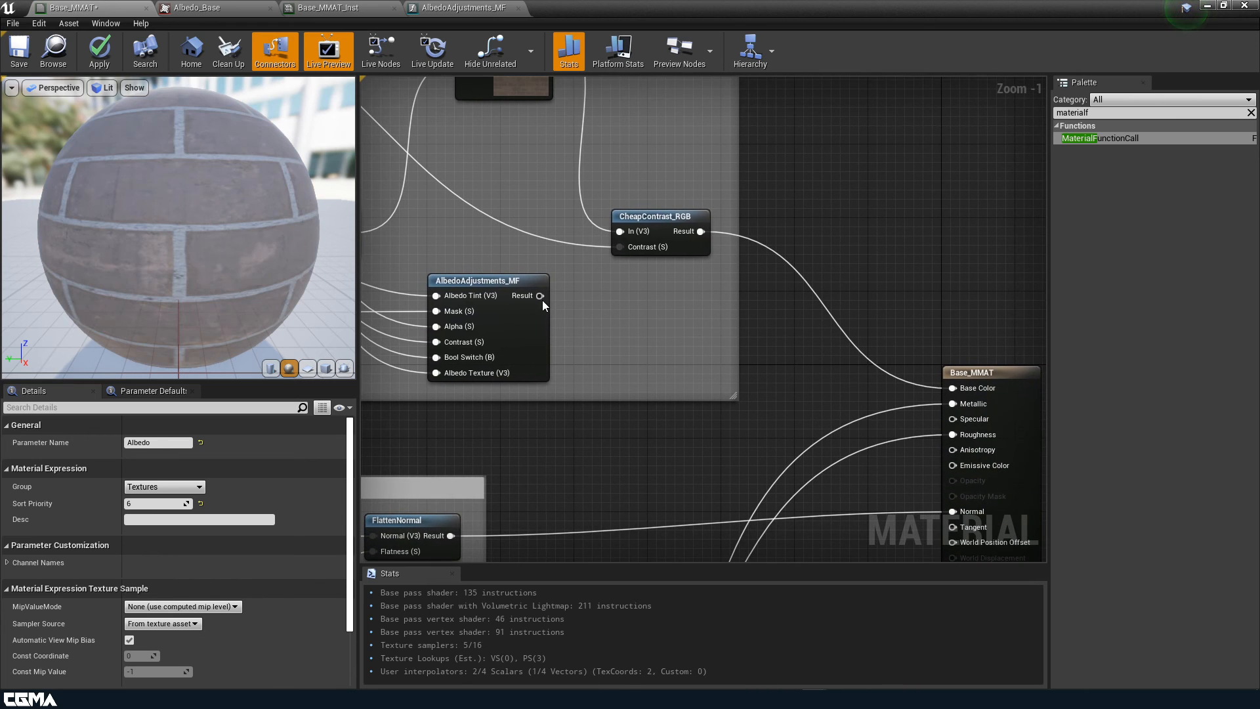
# Feed the function's Result into Base Color and remove the old Multiply, Lerp, switch and contrast nodes
pyautogui.moveTo(543, 297); pyautogui.dragTo(949, 396)
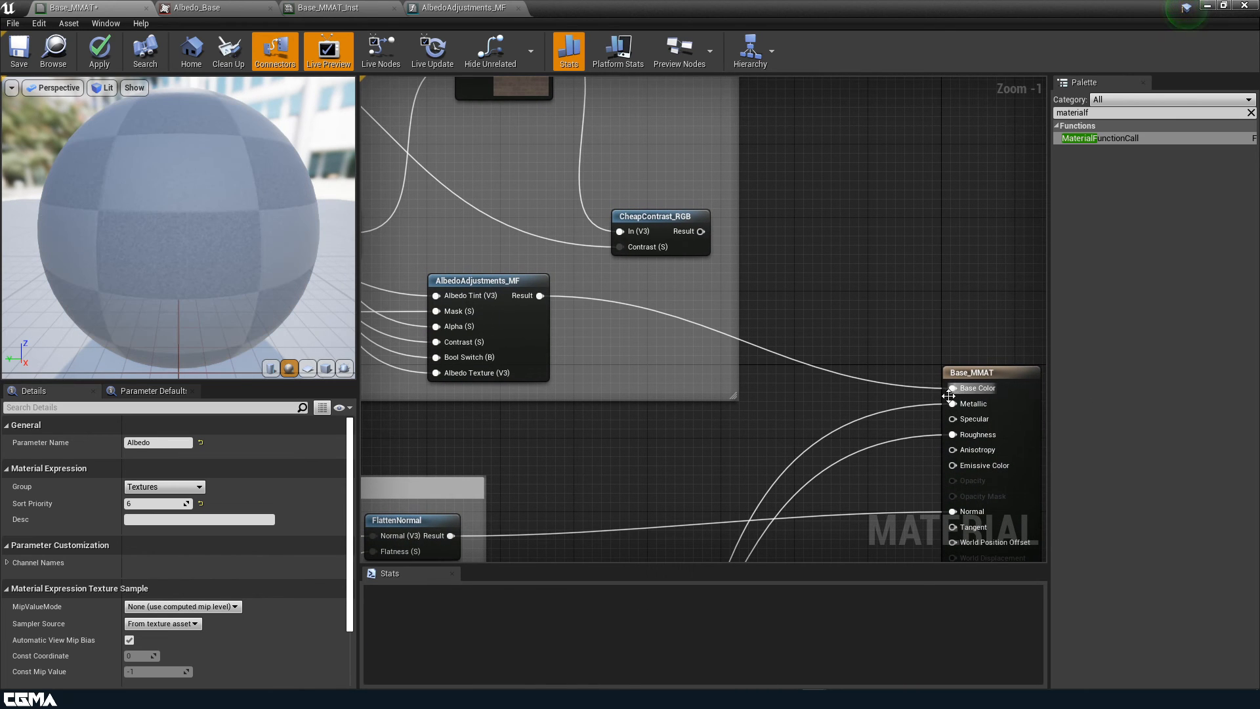
pyautogui.scroll(-3, 793, 375)
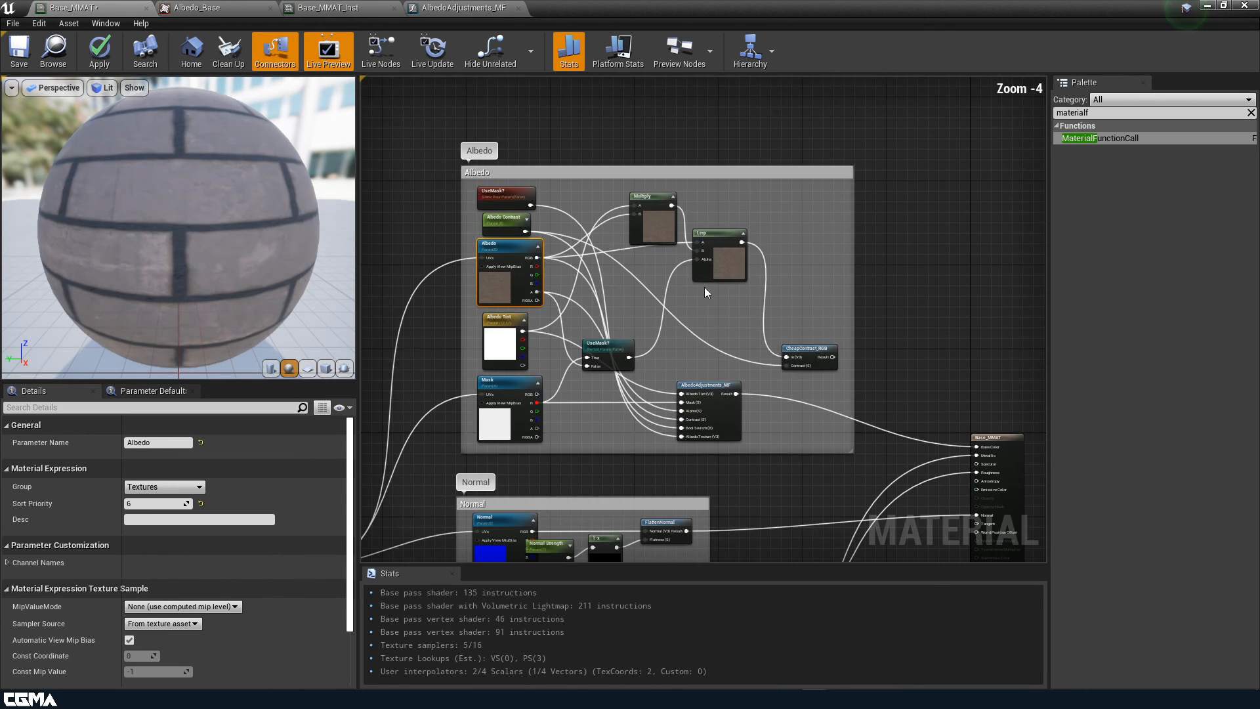
pyautogui.click(248, 56)
# Move the function node beside its parameters and recentre on the Albedo group
pyautogui.moveTo(711, 384); pyautogui.dragTo(647, 277)
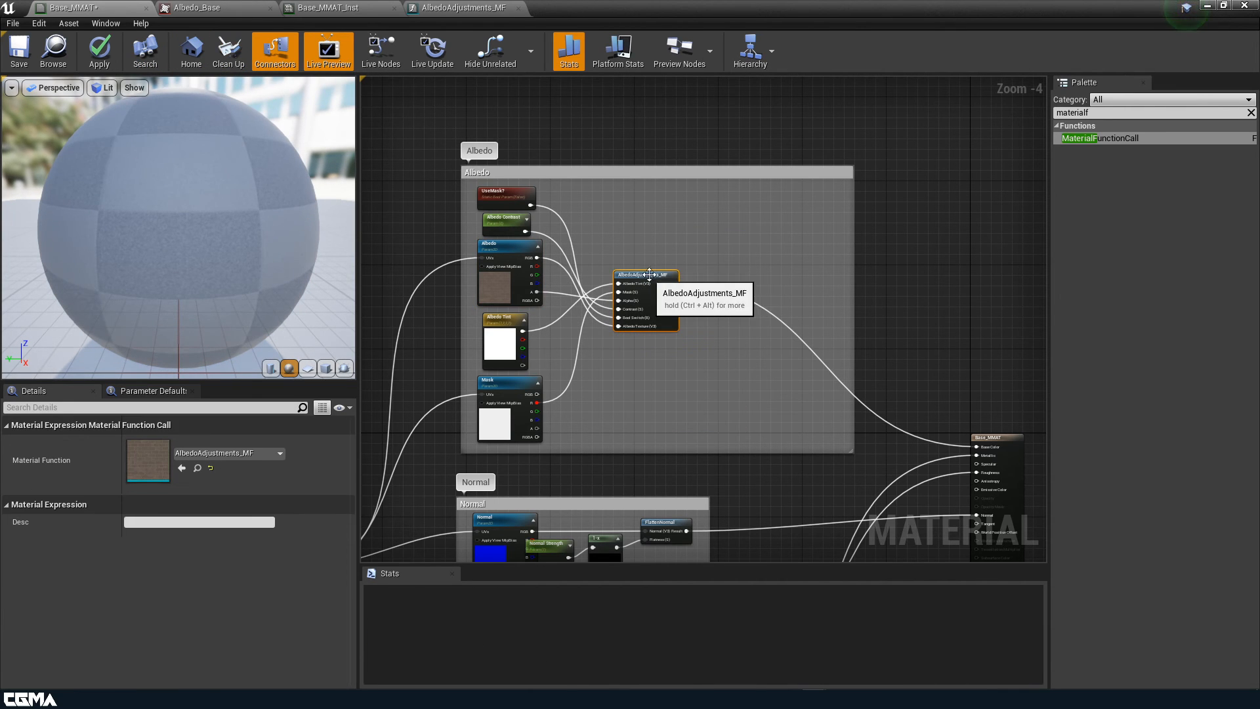
pyautogui.moveTo(852, 259); pyautogui.dragTo(708, 252)
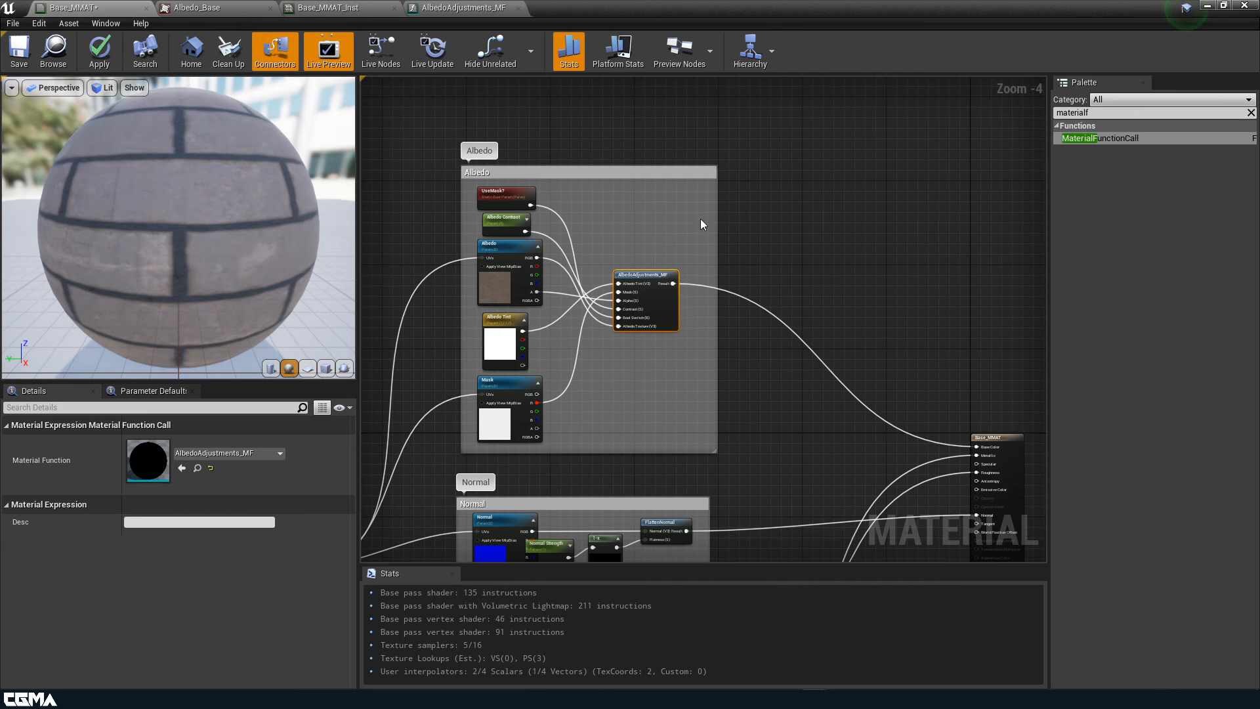
pyautogui.moveTo(801, 205); pyautogui.dragTo(895, 102, button='right')
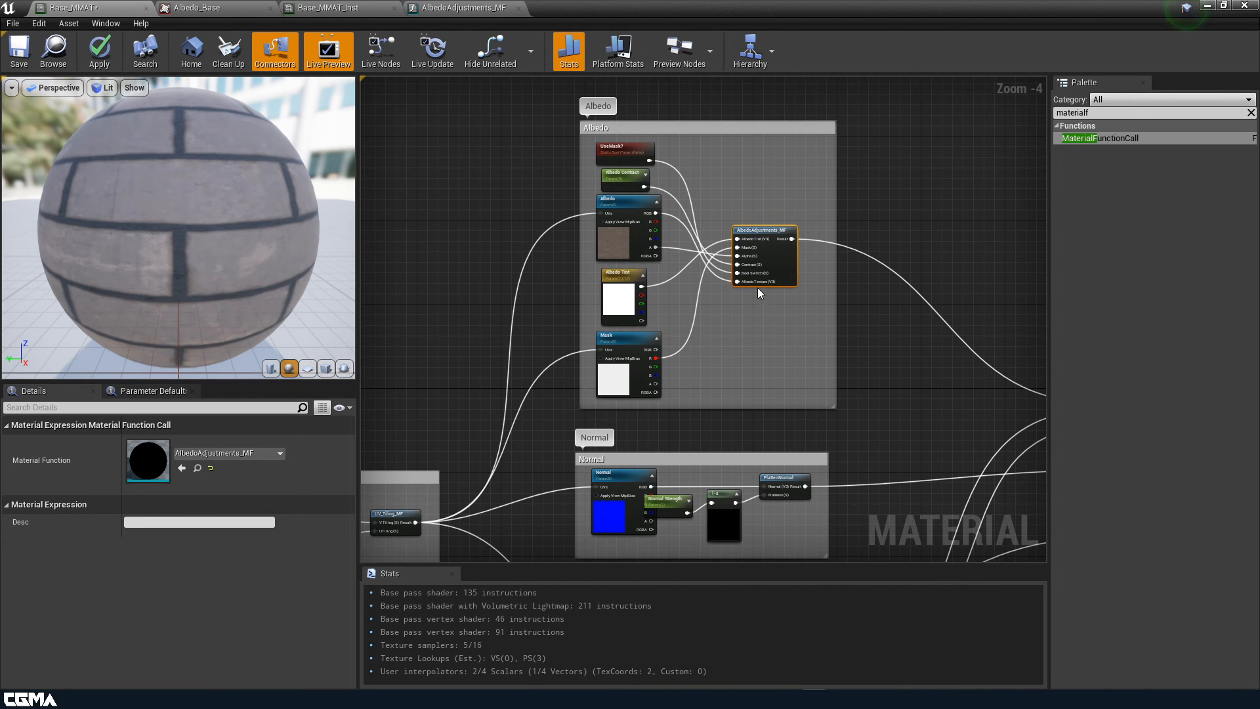
pyautogui.moveTo(266, 211)
pyautogui.mouseDown(button='right')
pyautogui.moveTo(266, 231)
pyautogui.moveTo(266, 191)
pyautogui.mouseUp(button='right')
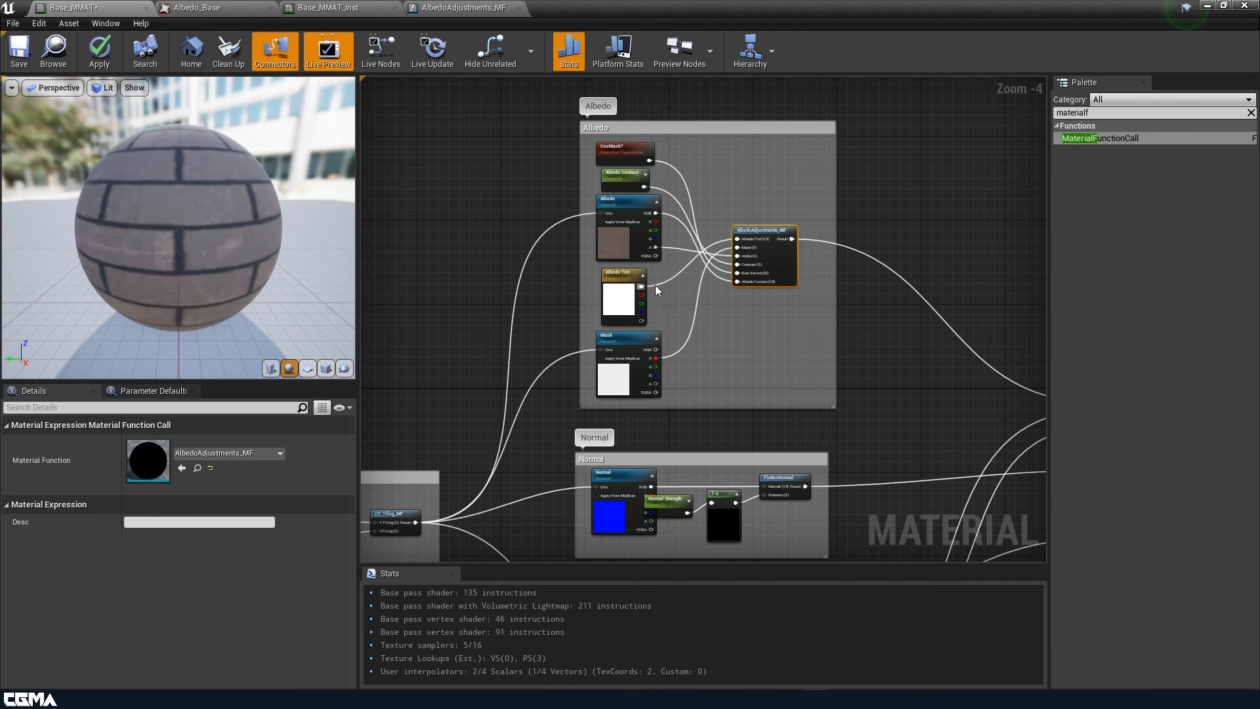
# Set the Albedo parameter's default texture to Albedo_Base
pyautogui.scroll(1, 635, 514)
pyautogui.moveTo(706, 396); pyautogui.dragTo(744, 401, button='right')
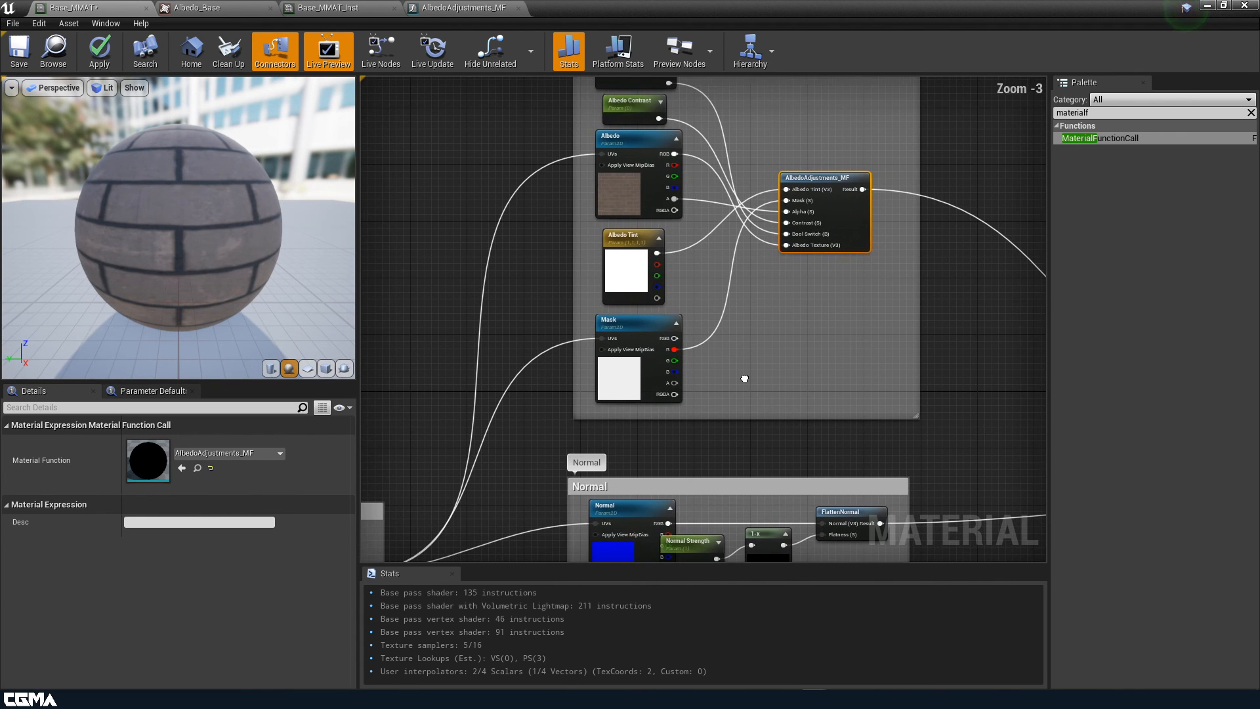
pyautogui.click(646, 187)
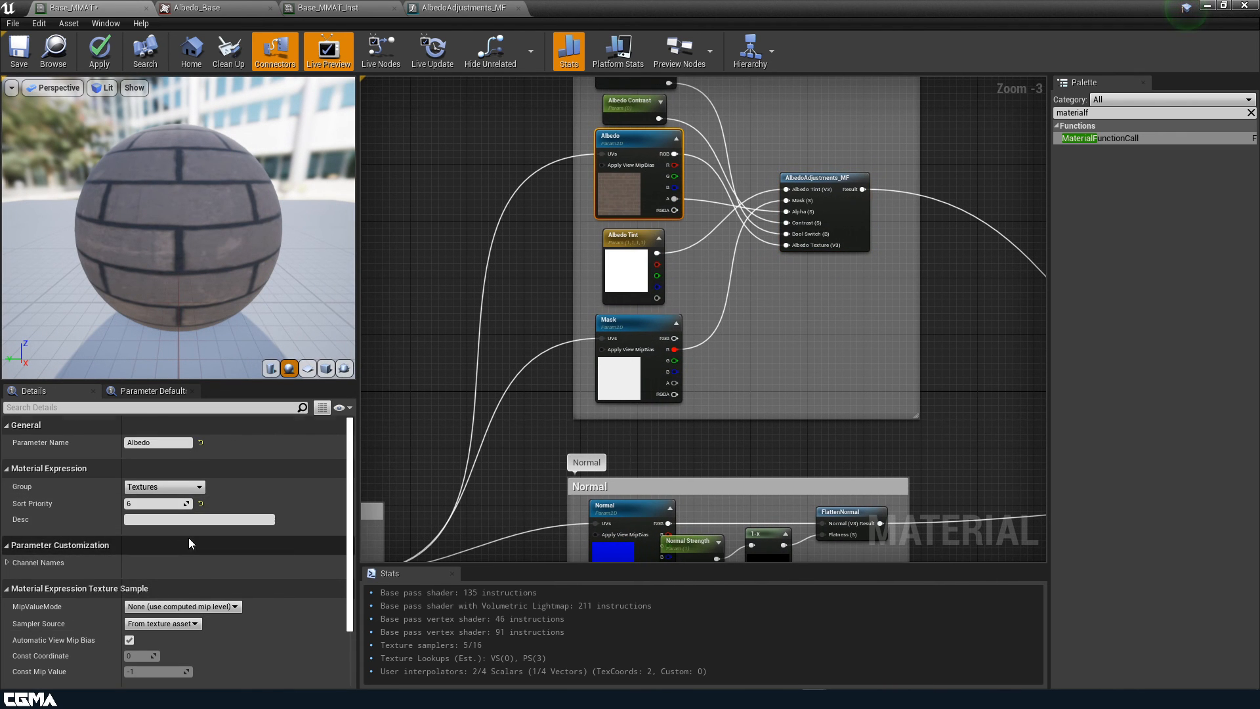
pyautogui.scroll(-3, 189, 535)
pyautogui.click(226, 614)
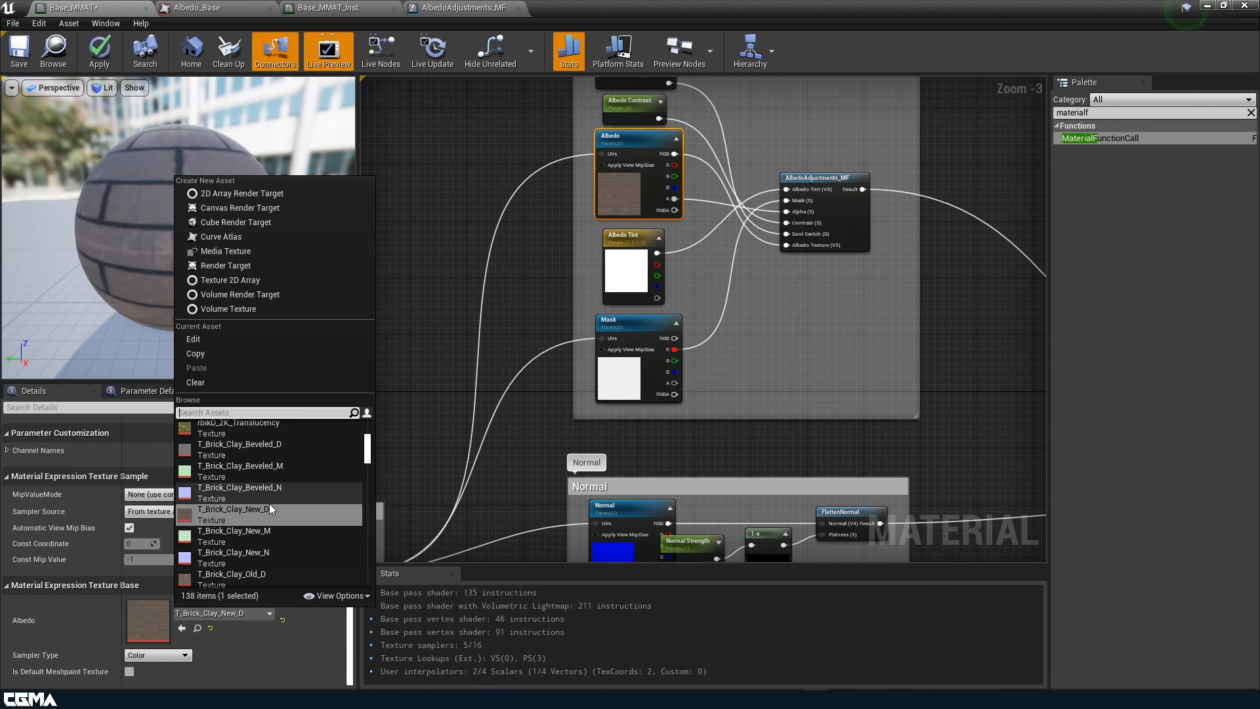
pyautogui.write('a')
pyautogui.press('BackSpace')
pyautogui.write('base')
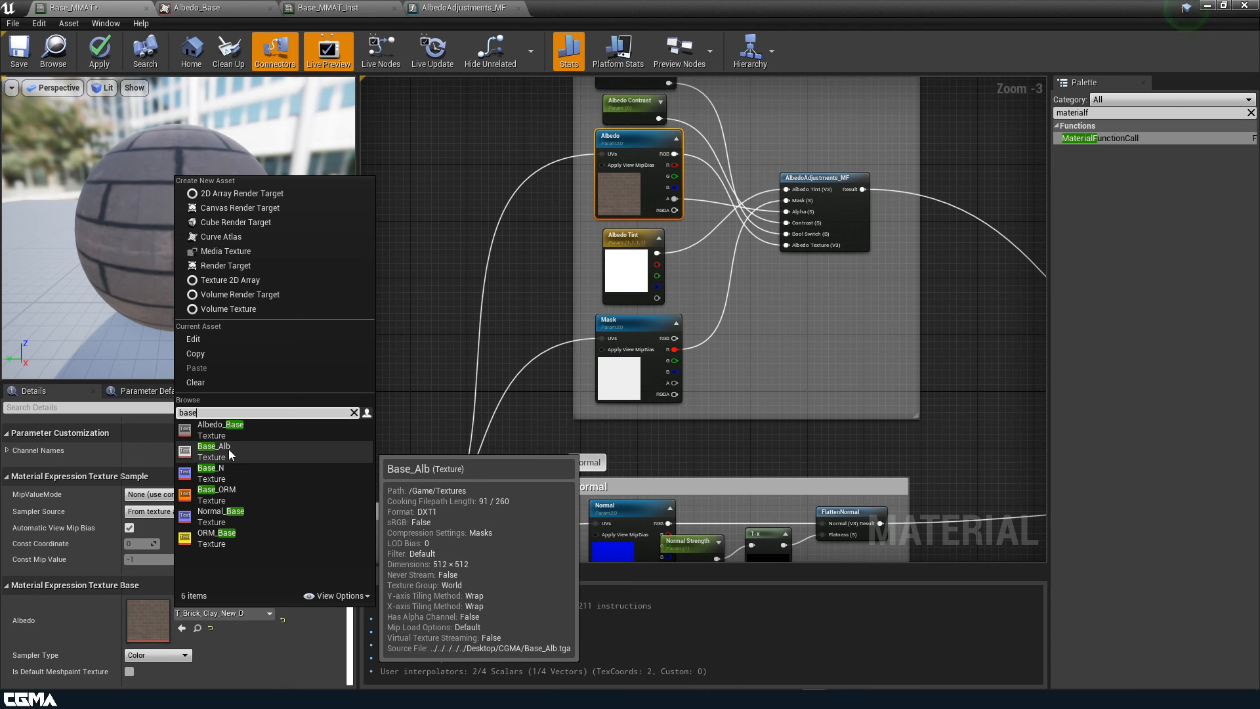
pyautogui.click(229, 449)
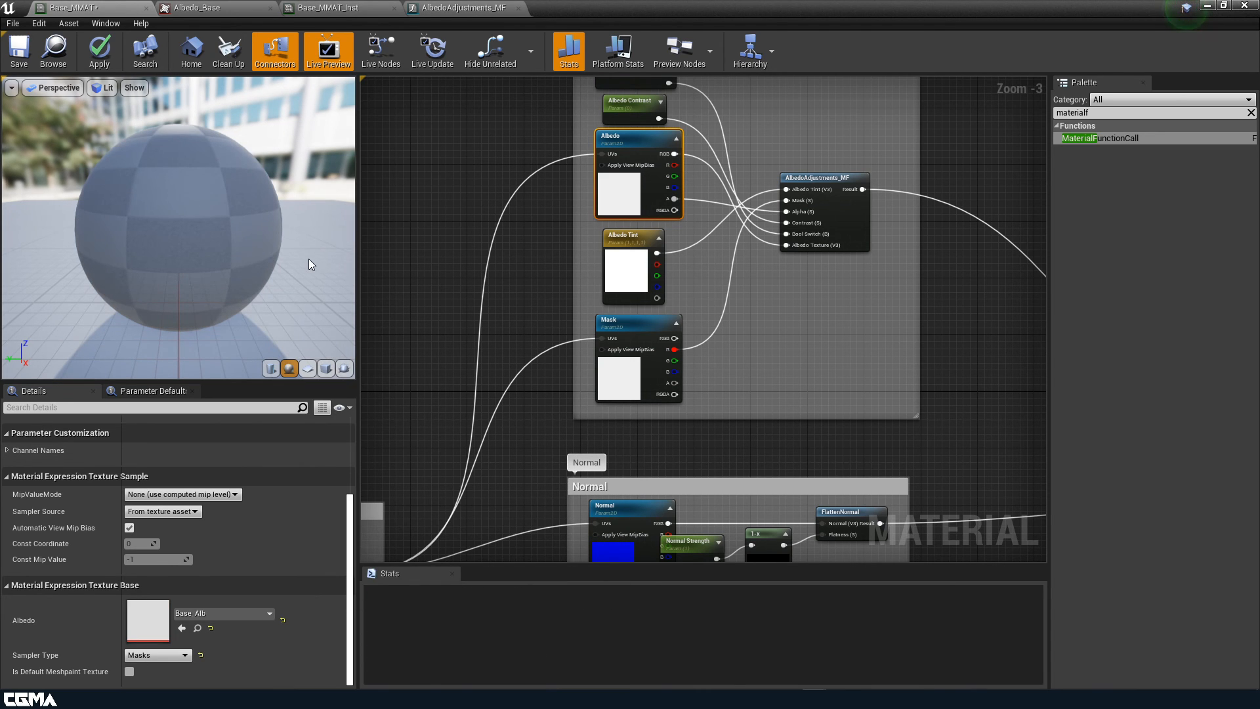
pyautogui.click(226, 615)
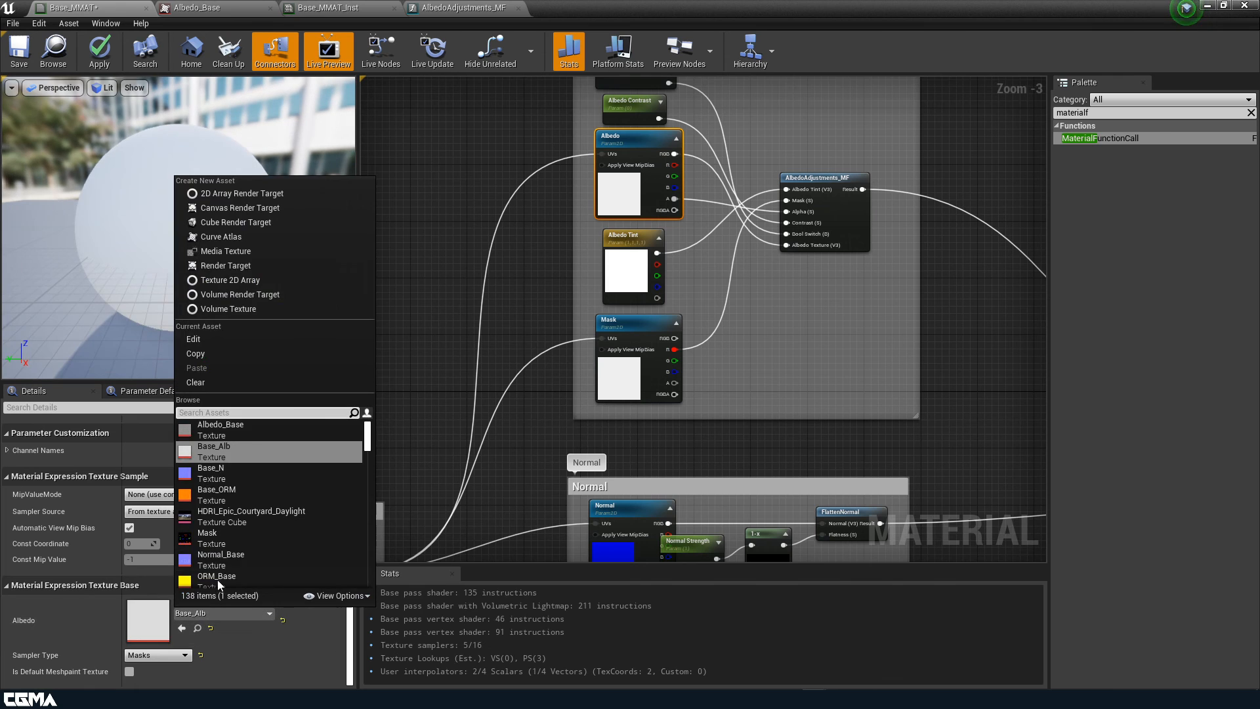
pyautogui.click(242, 429)
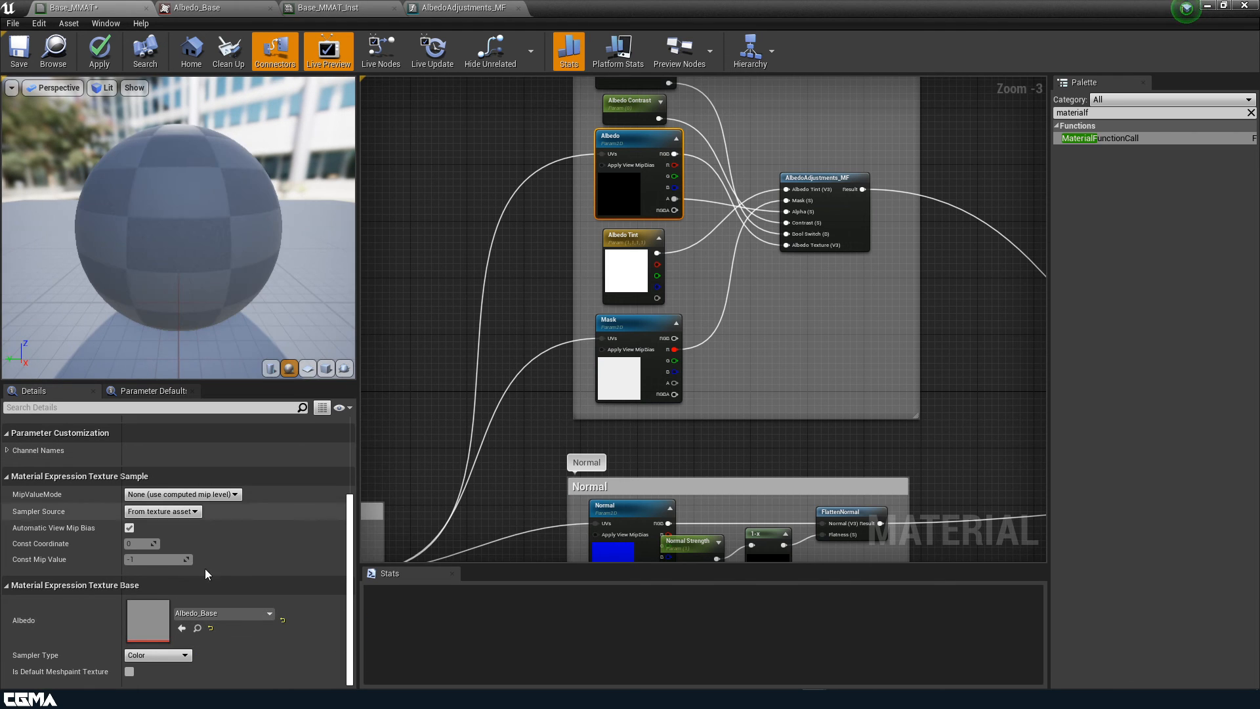
# Apply and save Base_MMAT, then switch to the Base_MMAT_Inst instance
pyautogui.click(101, 53)
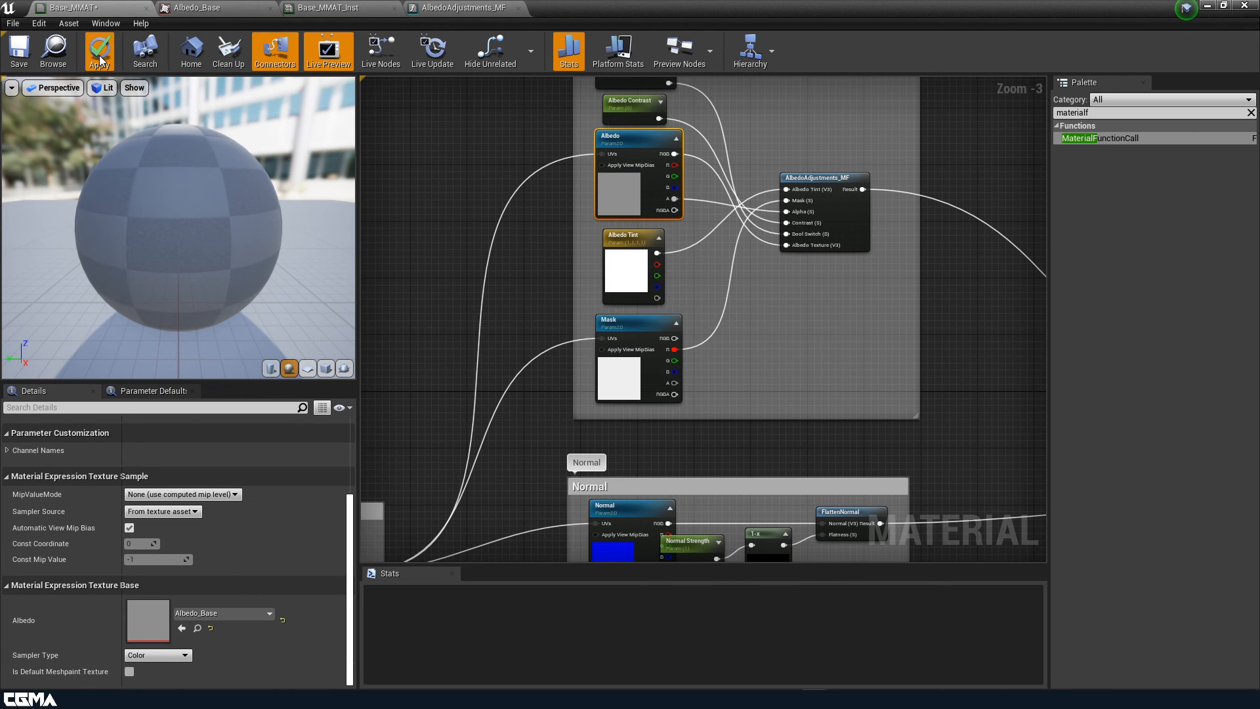
pyautogui.click(29, 52)
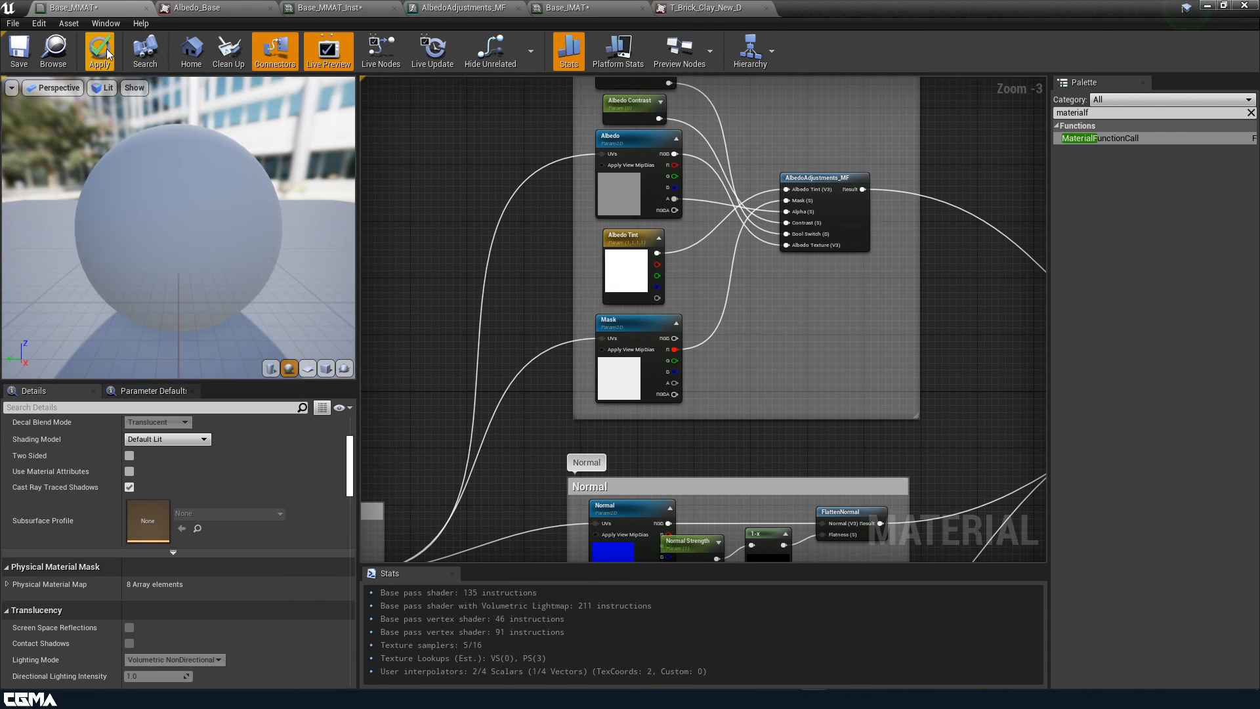
pyautogui.click(99, 52)
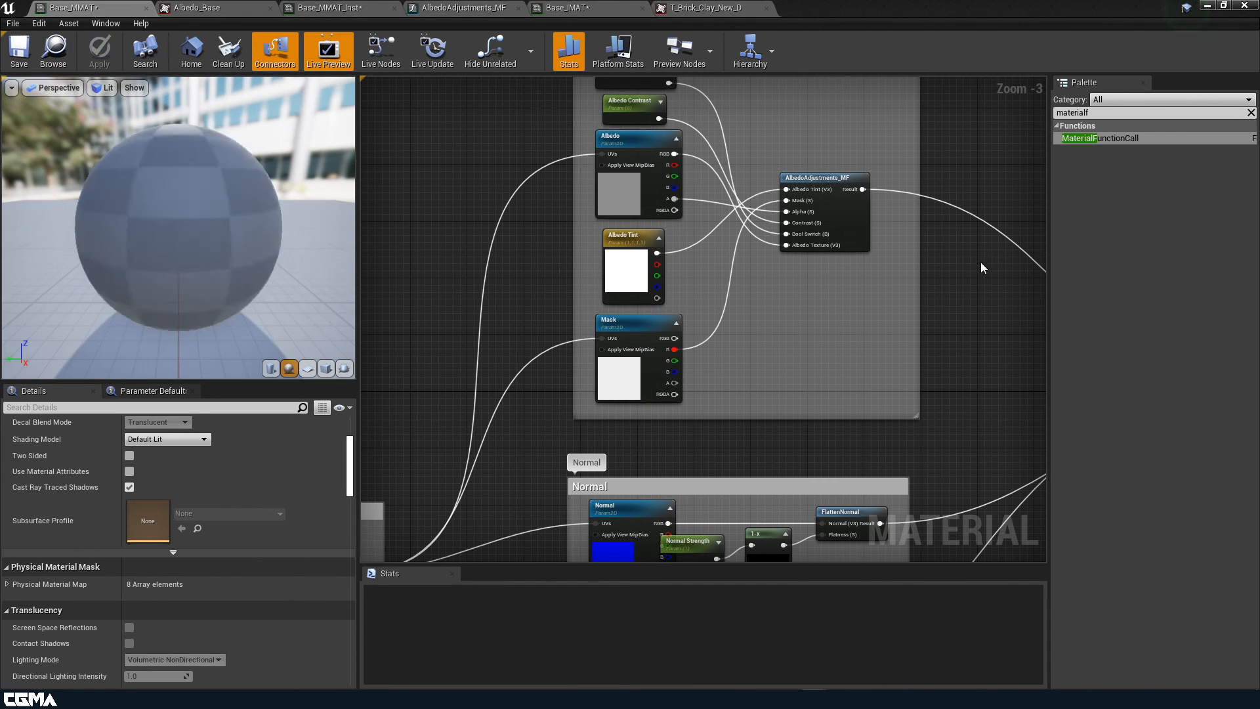
pyautogui.moveTo(960, 310); pyautogui.dragTo(913, 343, button='right')
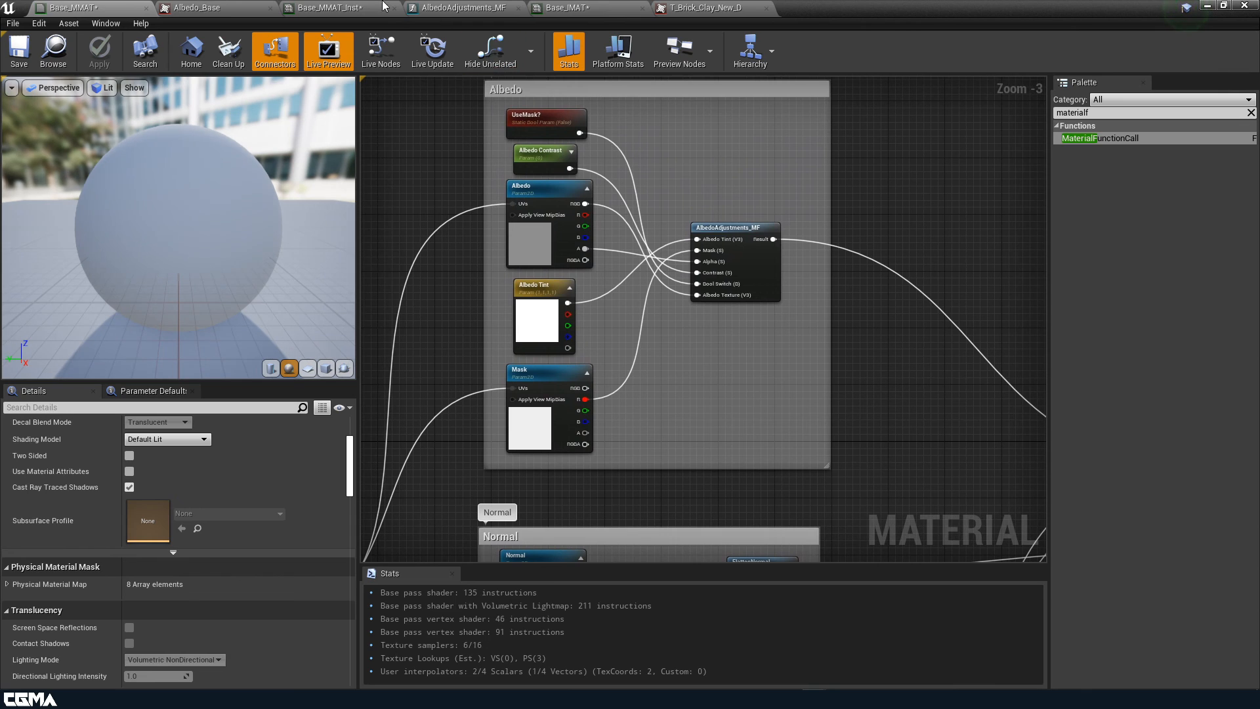
pyautogui.click(328, 8)
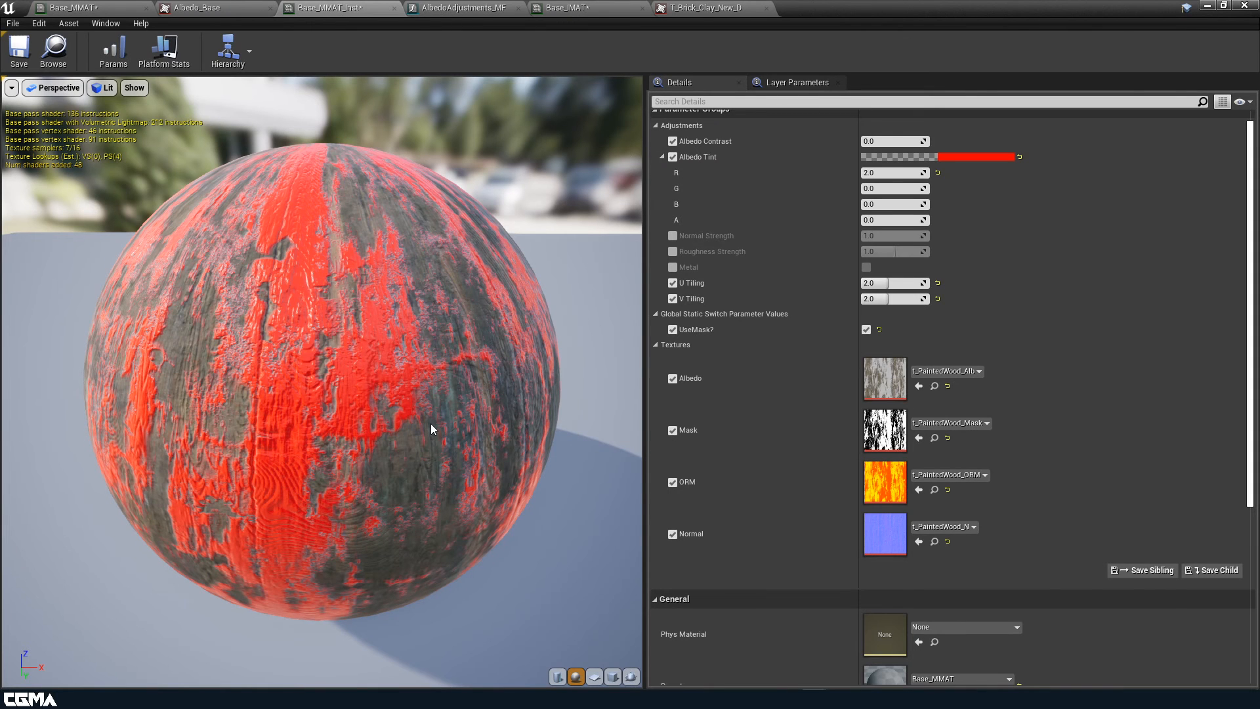
# Turn UseMask? off and set the instance's Albedo texture to T_Brick_Clay_New_D
pyautogui.moveTo(389, 419); pyautogui.dragTo(355, 393, button='right')
pyautogui.moveTo(389, 419); pyautogui.dragTo(276, 420)
pyautogui.click(866, 330)
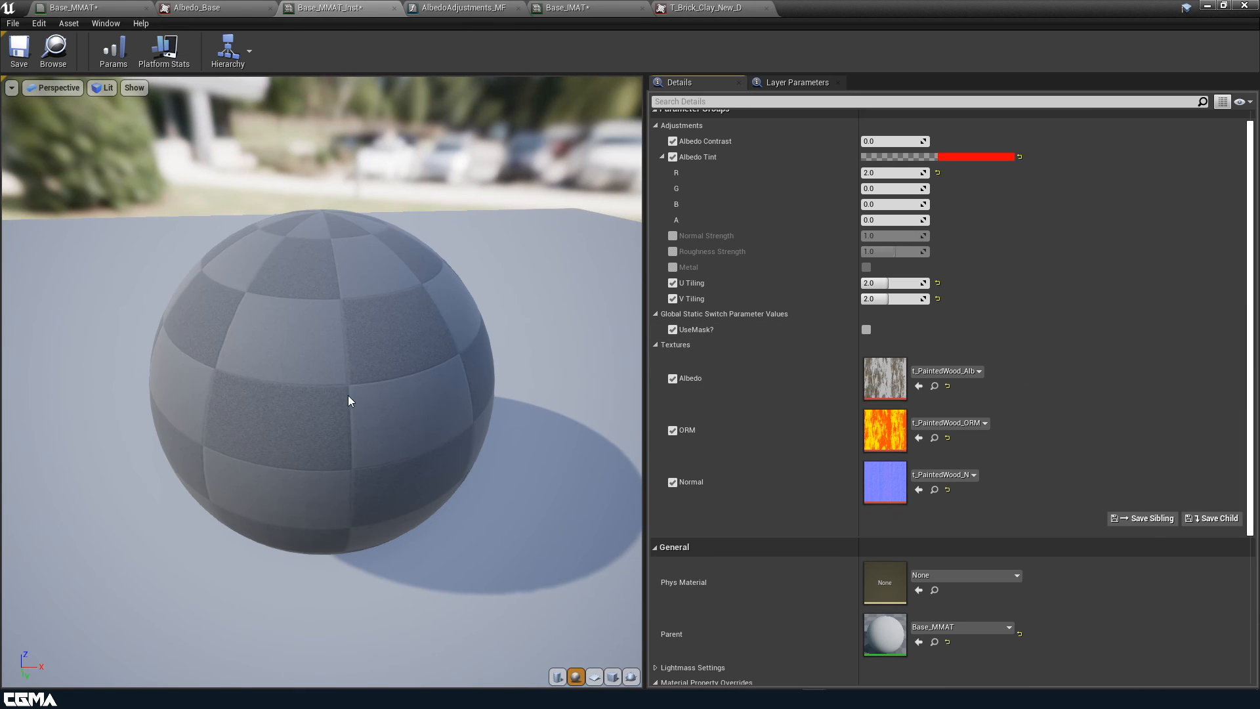
pyautogui.moveTo(433, 426); pyautogui.dragTo(434, 460)
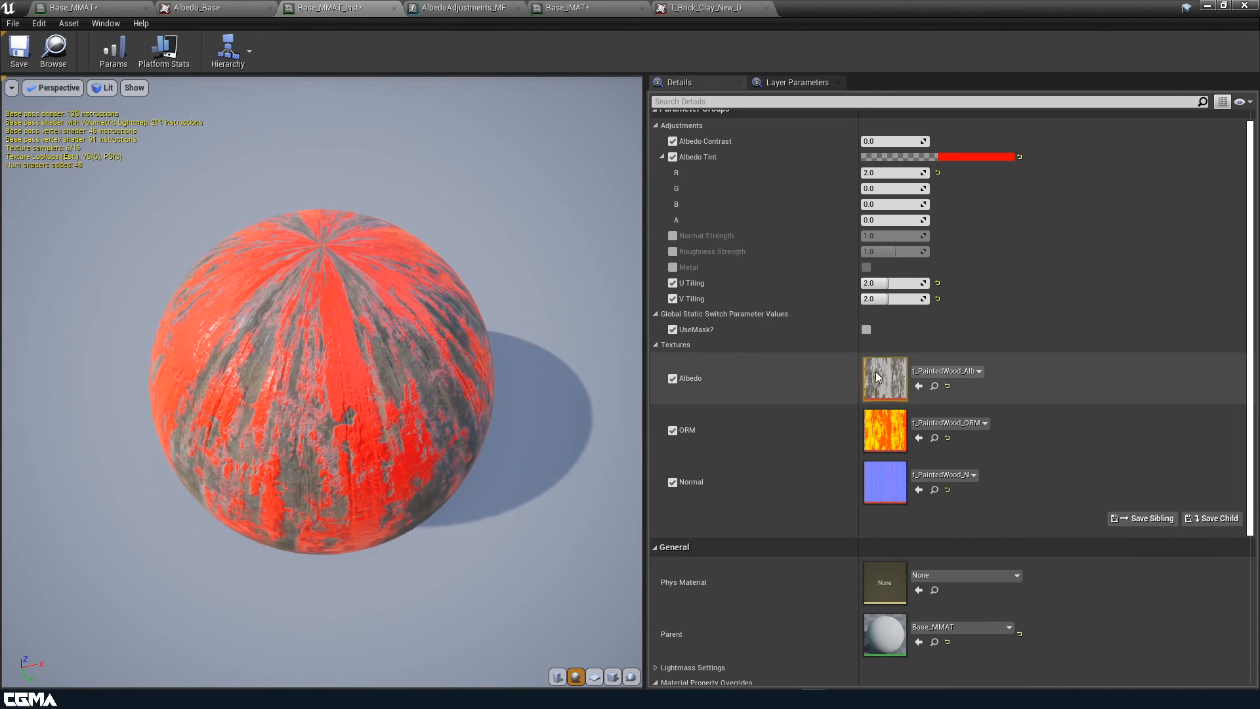
pyautogui.click(951, 371)
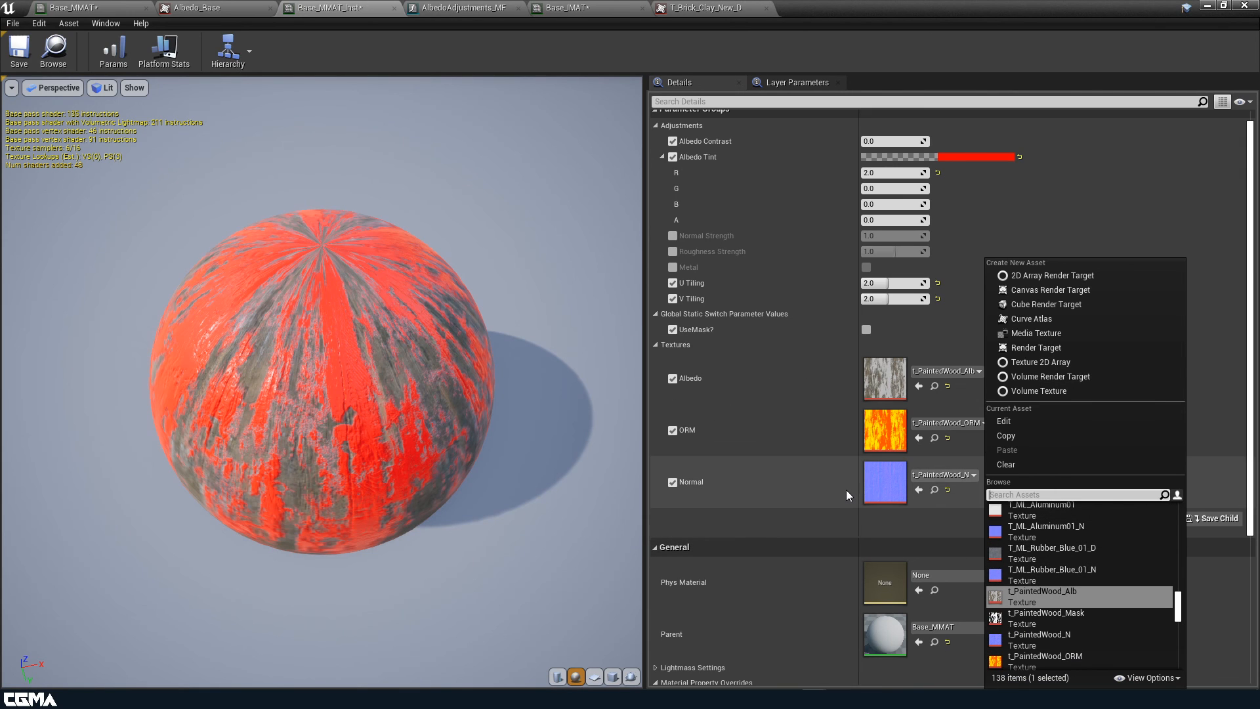
pyautogui.write('brick')
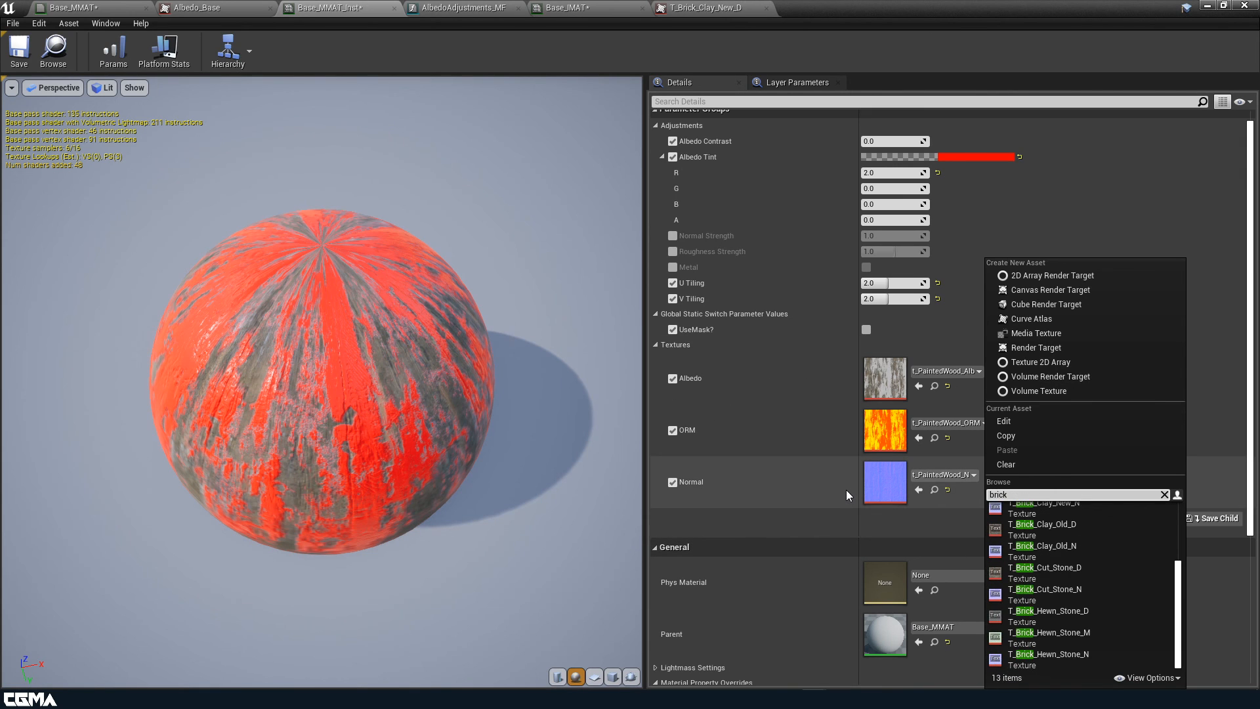
pyautogui.scroll(5, 1070, 598)
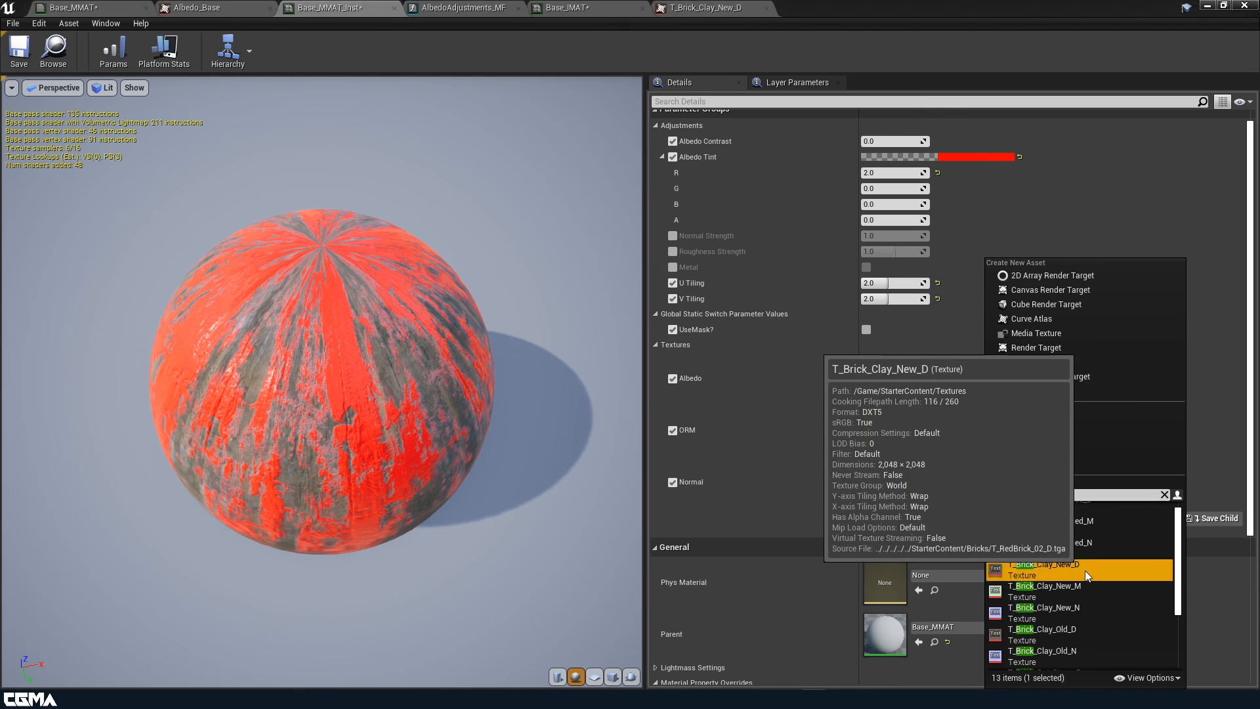
pyautogui.click(1084, 569)
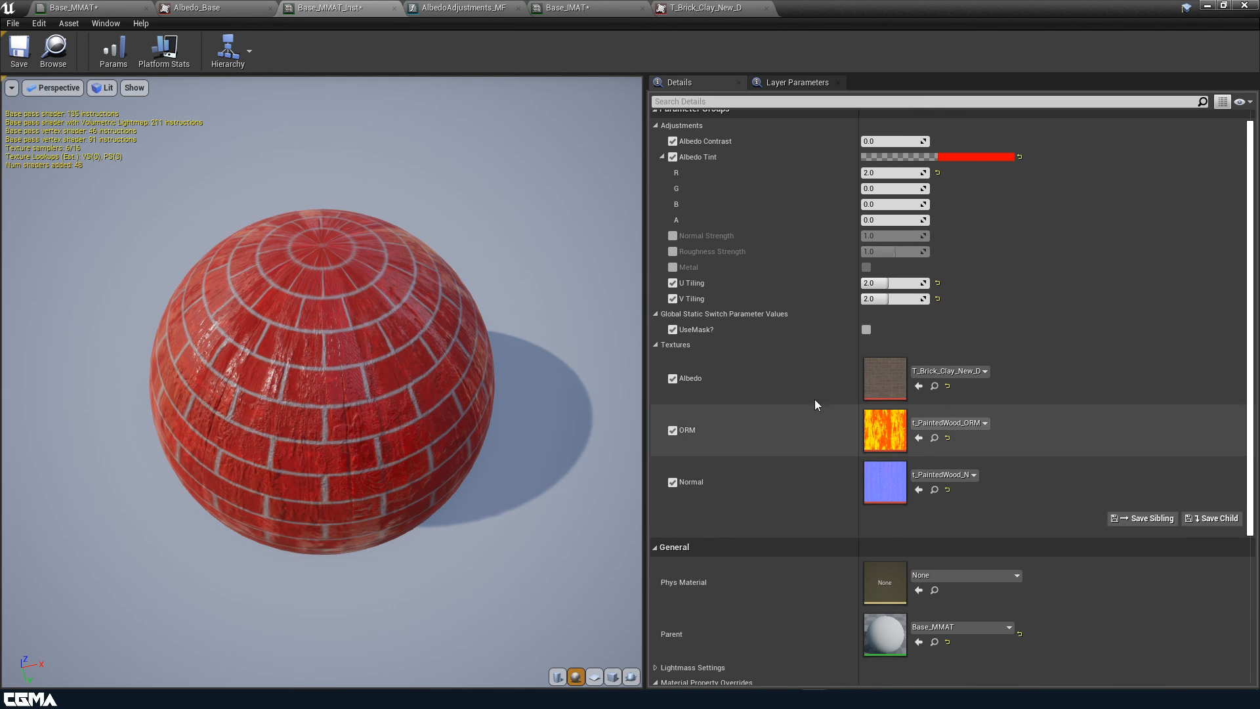
# Toggle UseMask? on to compare the masked bricks, then turn it back off
pyautogui.click(866, 330)
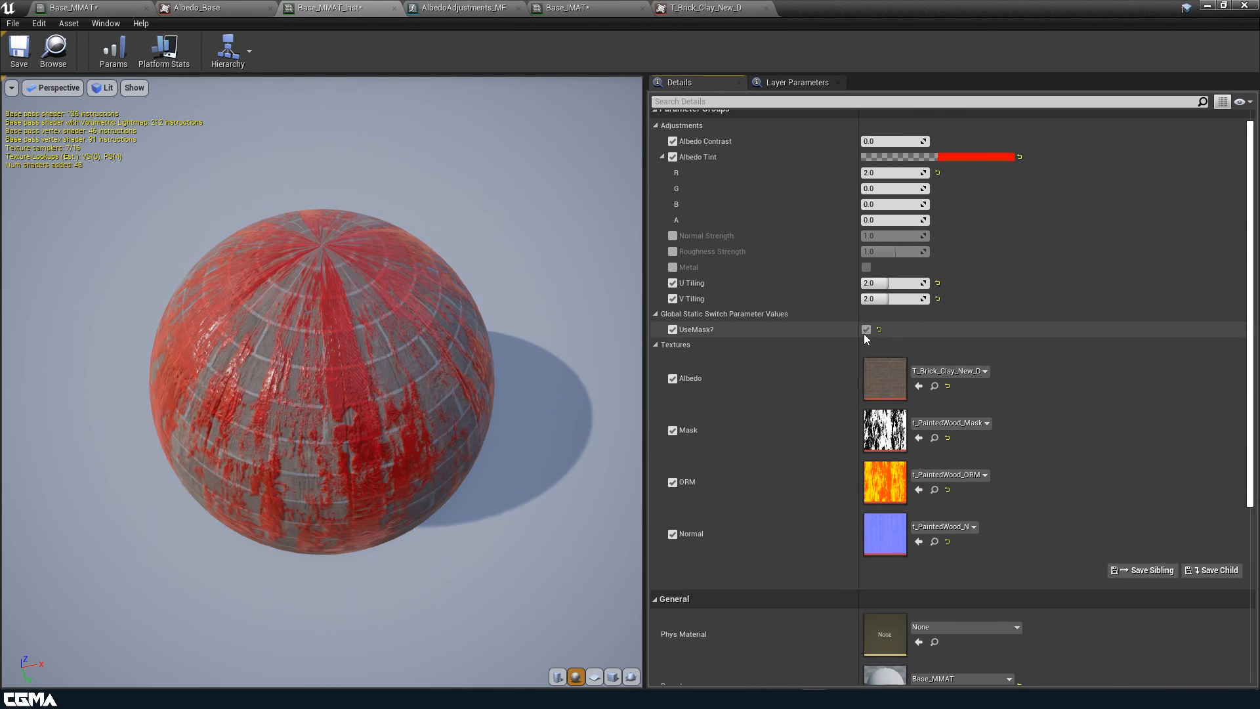
pyautogui.moveTo(332, 454); pyautogui.dragTo(605, 475)
pyautogui.scroll(4, 332, 454)
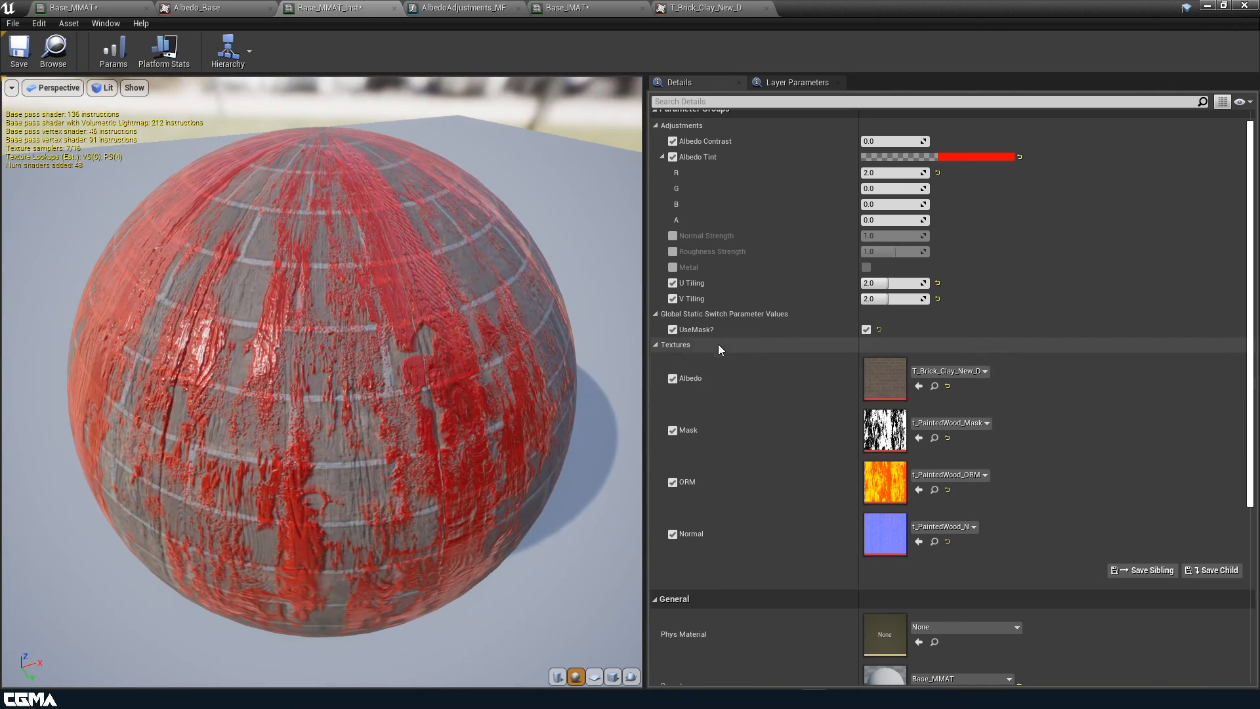
pyautogui.click(866, 330)
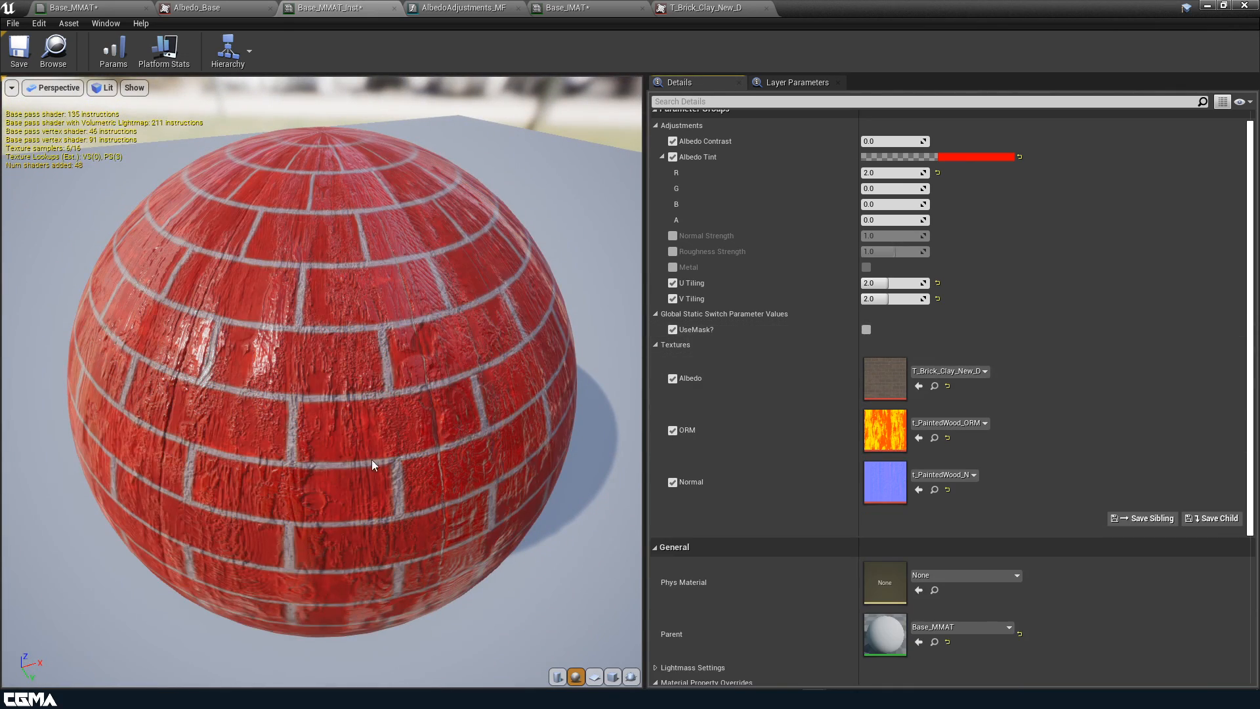
pyautogui.scroll(-3, 322, 381)
pyautogui.moveTo(372, 484); pyautogui.dragTo(514, 461)
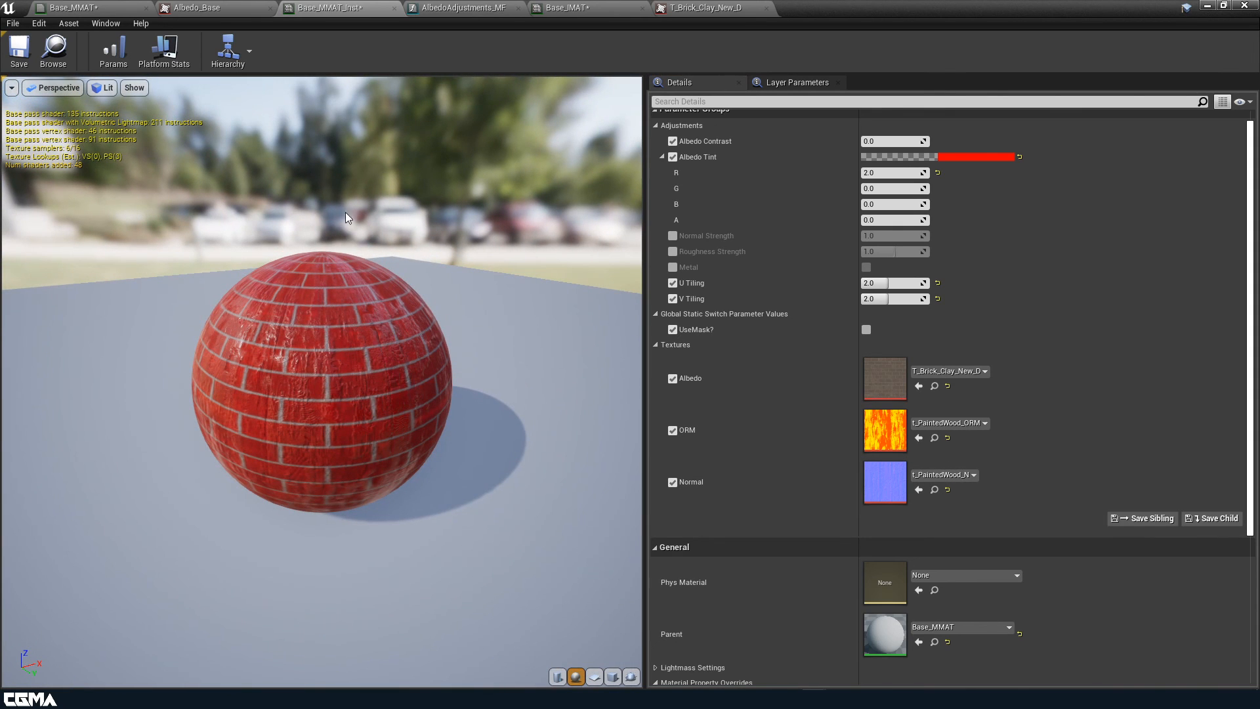
# Set the instance's Albedo texture to T_PaintedWood_Alb
pyautogui.click(940, 372)
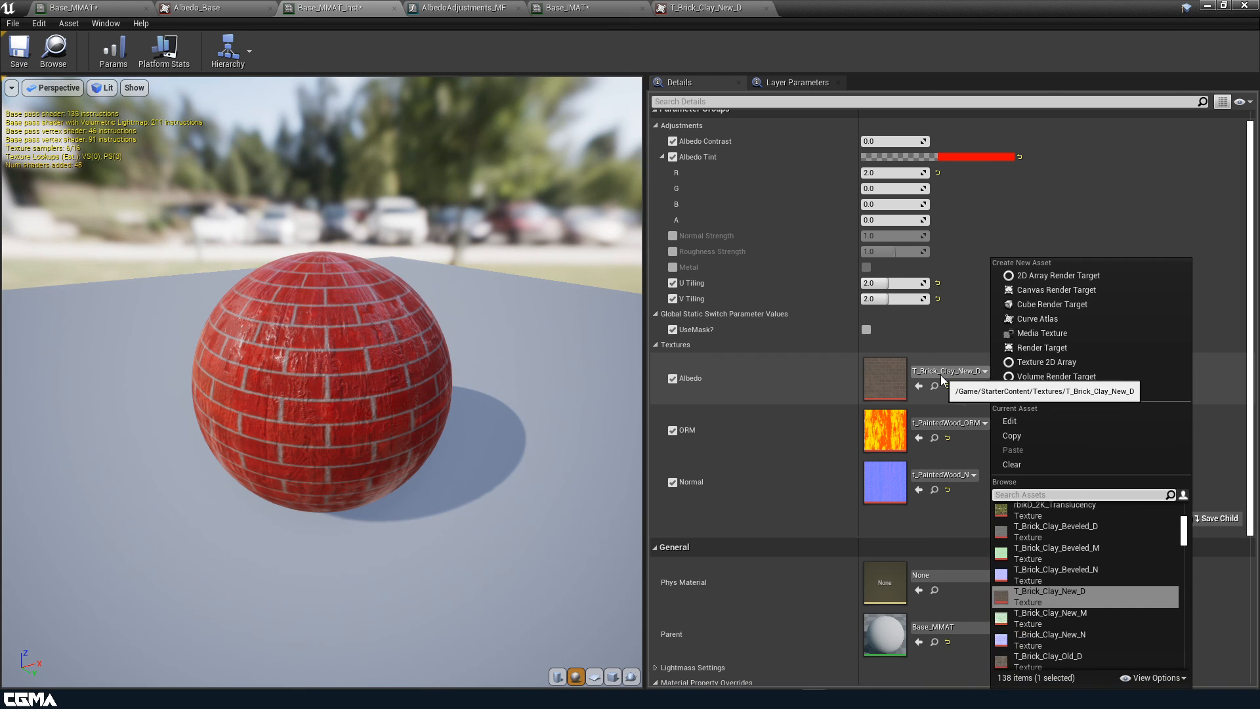
pyautogui.write('wood')
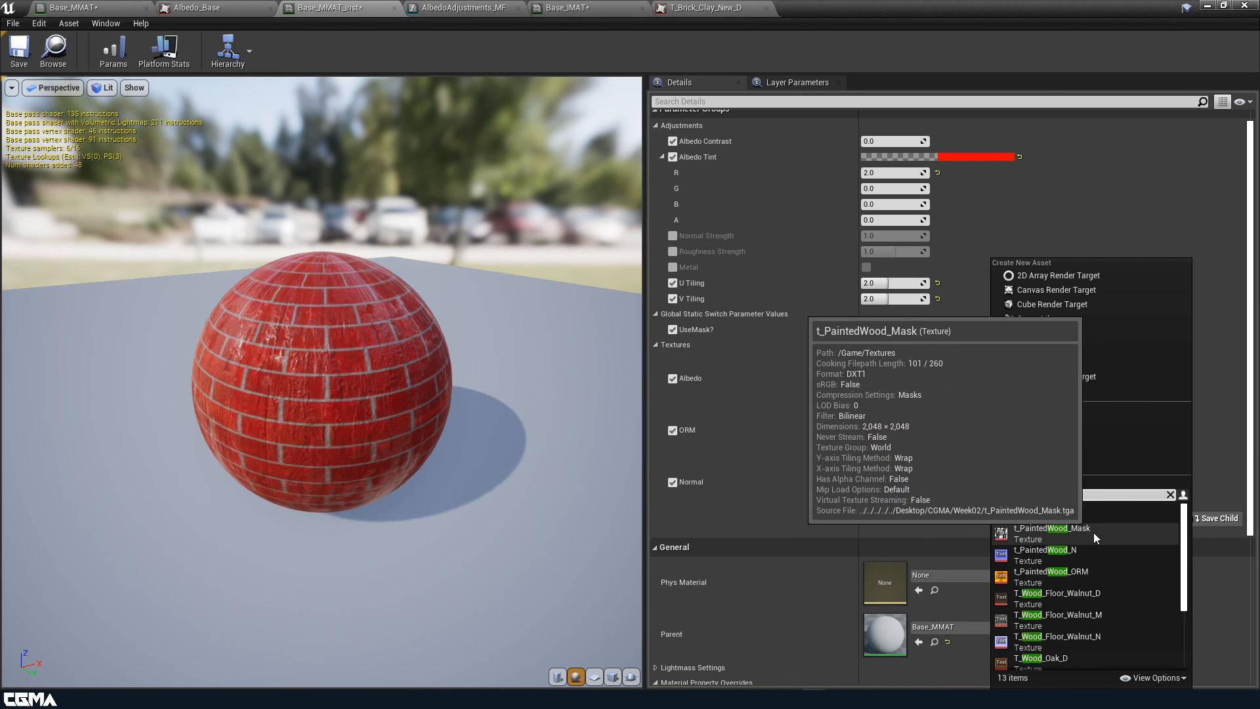
pyautogui.scroll(1, 1073, 525)
pyautogui.click(1073, 518)
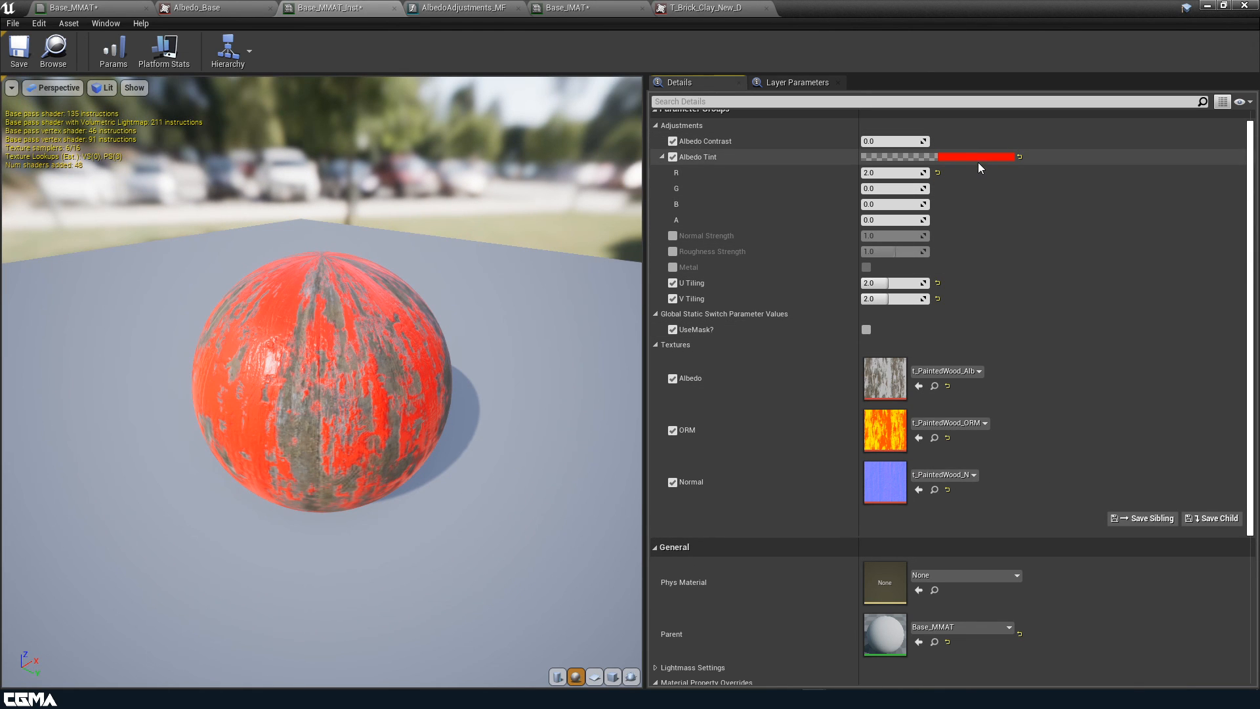
# Change Albedo Tint to a dusty blue (0.16276, 0.468104, 0.651042)
pyautogui.click(986, 159)
pyautogui.moveTo(794, 273)
pyautogui.mouseDown()
pyautogui.moveTo(739, 254)
pyautogui.moveTo(761, 261)
pyautogui.mouseUp()
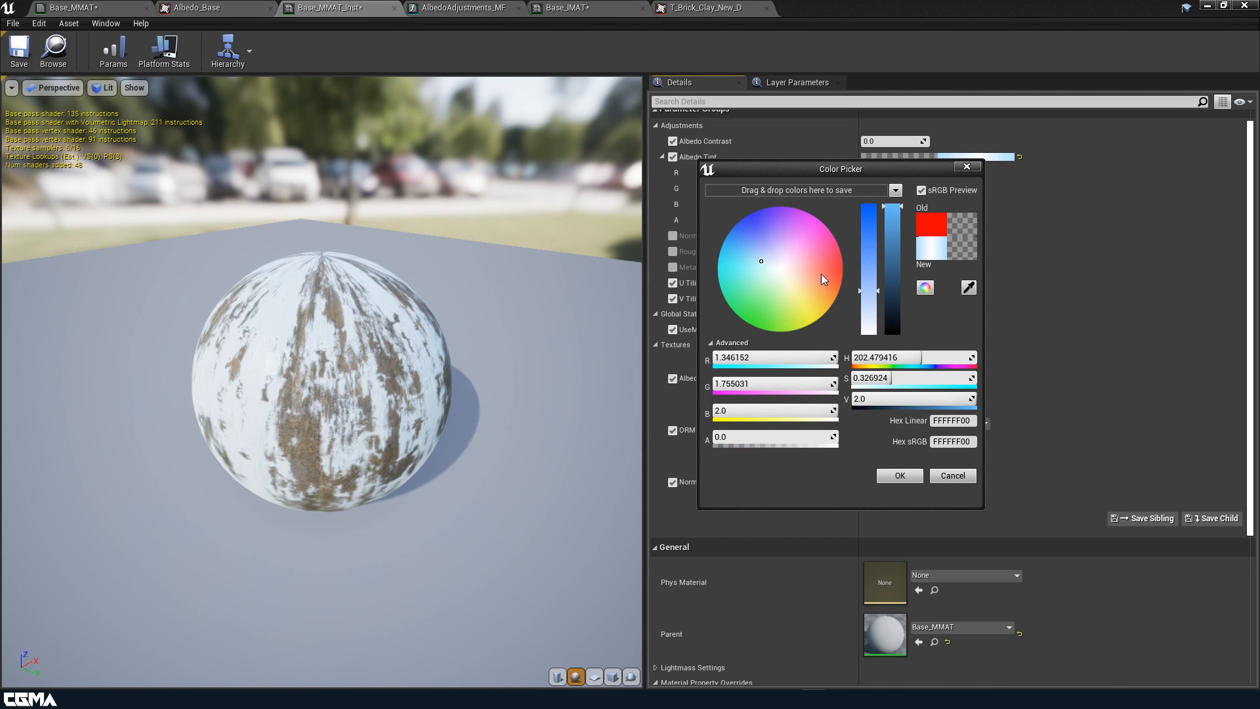
pyautogui.click(893, 250)
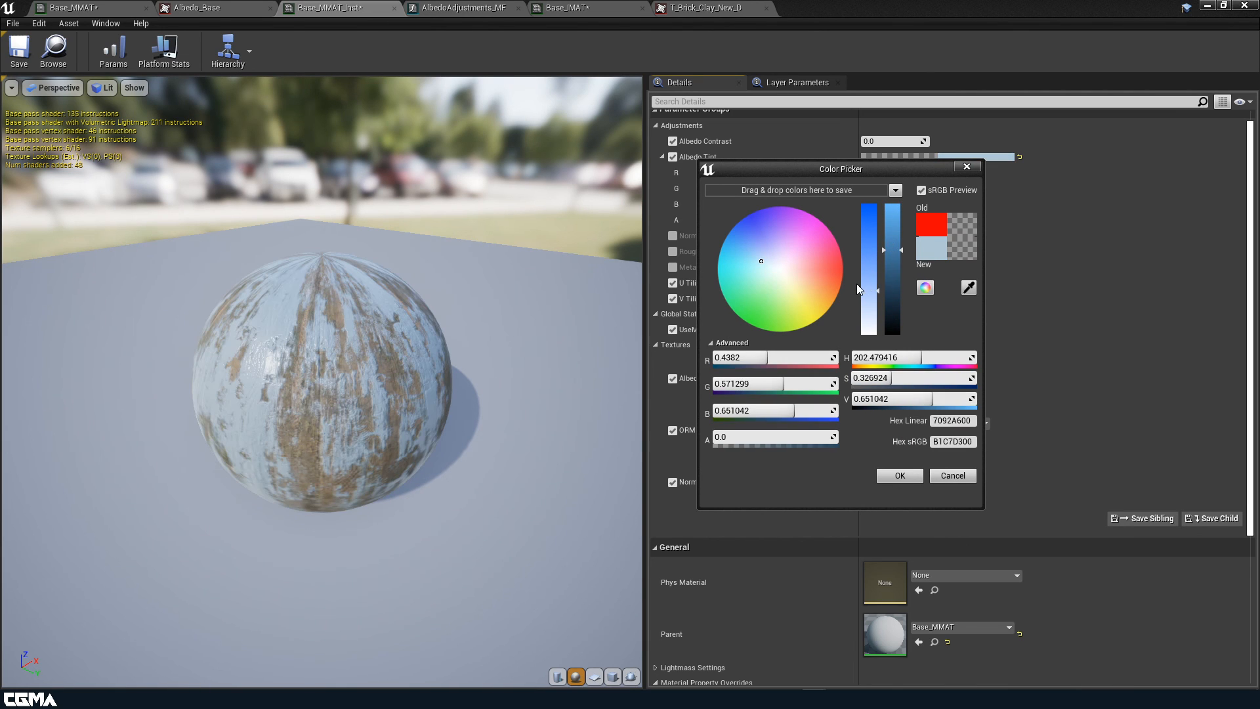
pyautogui.click(872, 238)
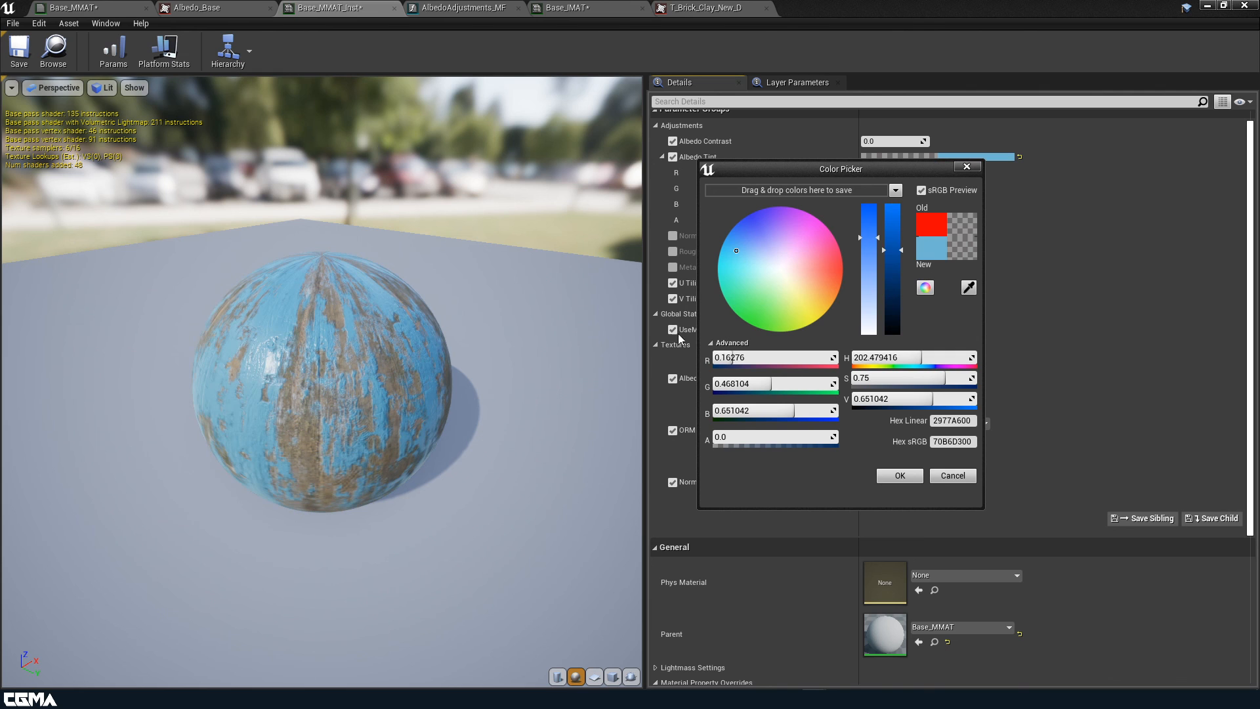
pyautogui.moveTo(299, 381); pyautogui.dragTo(299, 381)
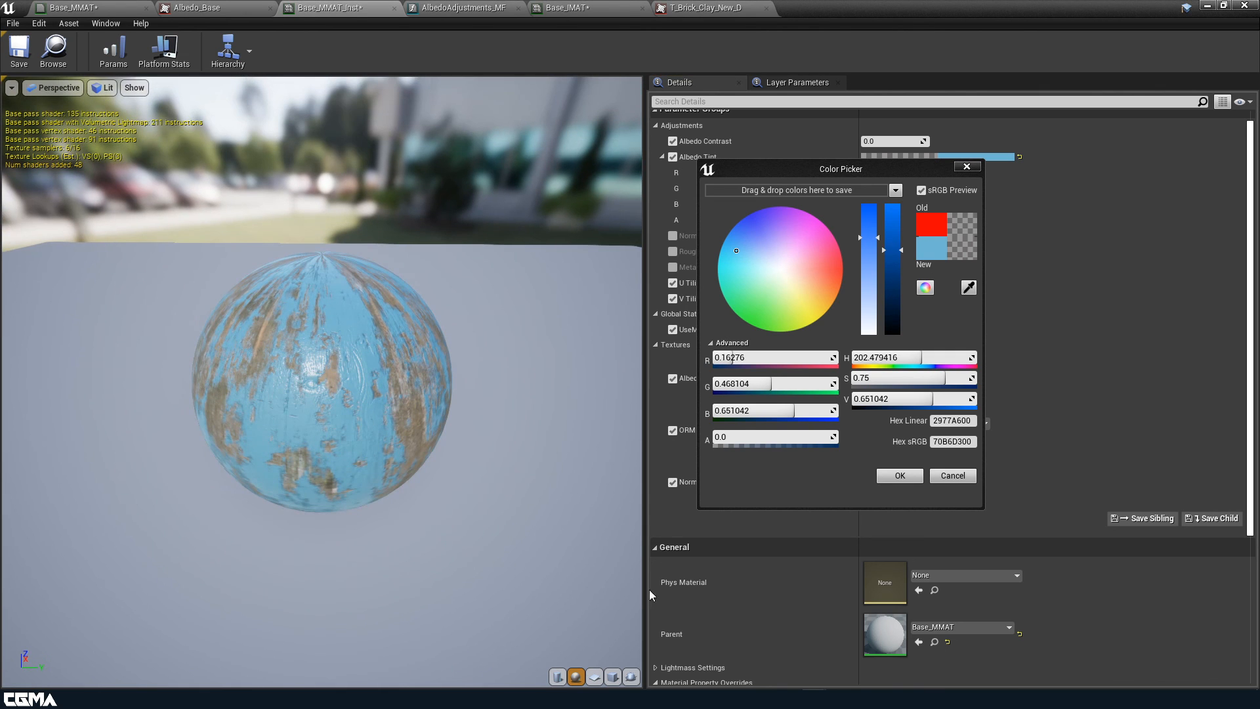
pyautogui.click(899, 475)
pyautogui.moveTo(401, 431); pyautogui.dragTo(401, 431)
pyautogui.scroll(6, 402, 427)
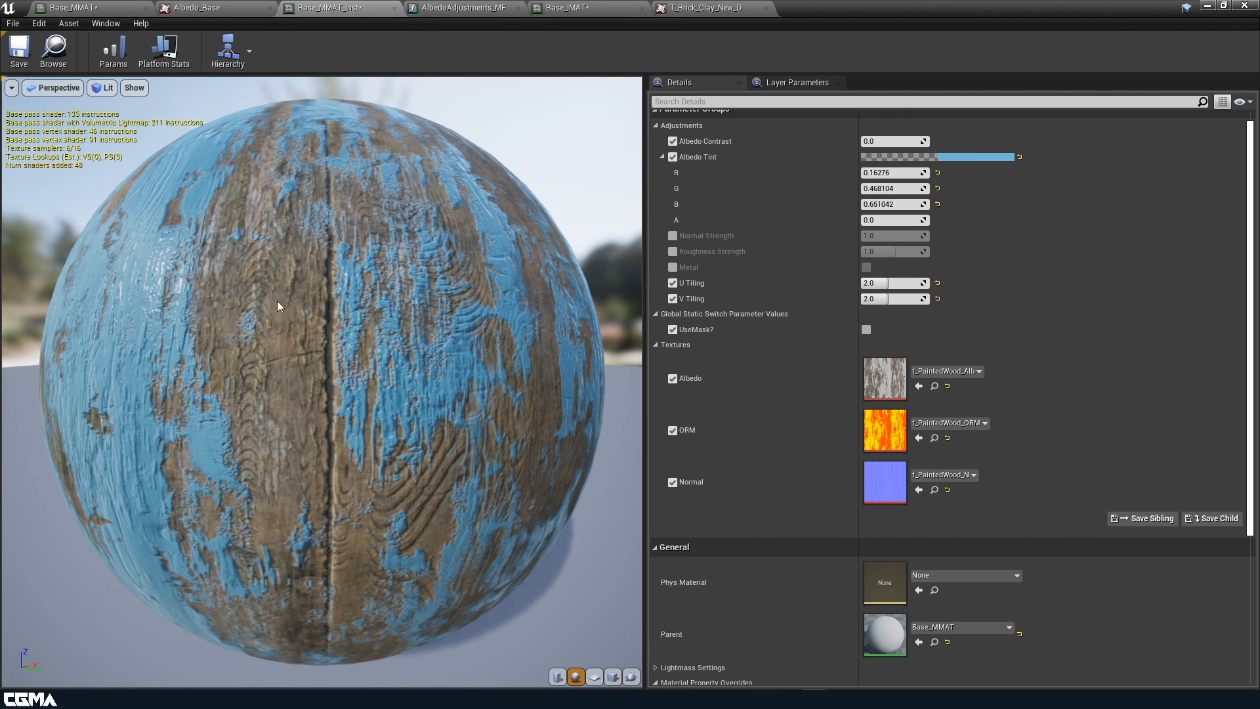
pyautogui.scroll(-8, 277, 302)
pyautogui.moveTo(330, 366); pyautogui.dragTo(329, 365)
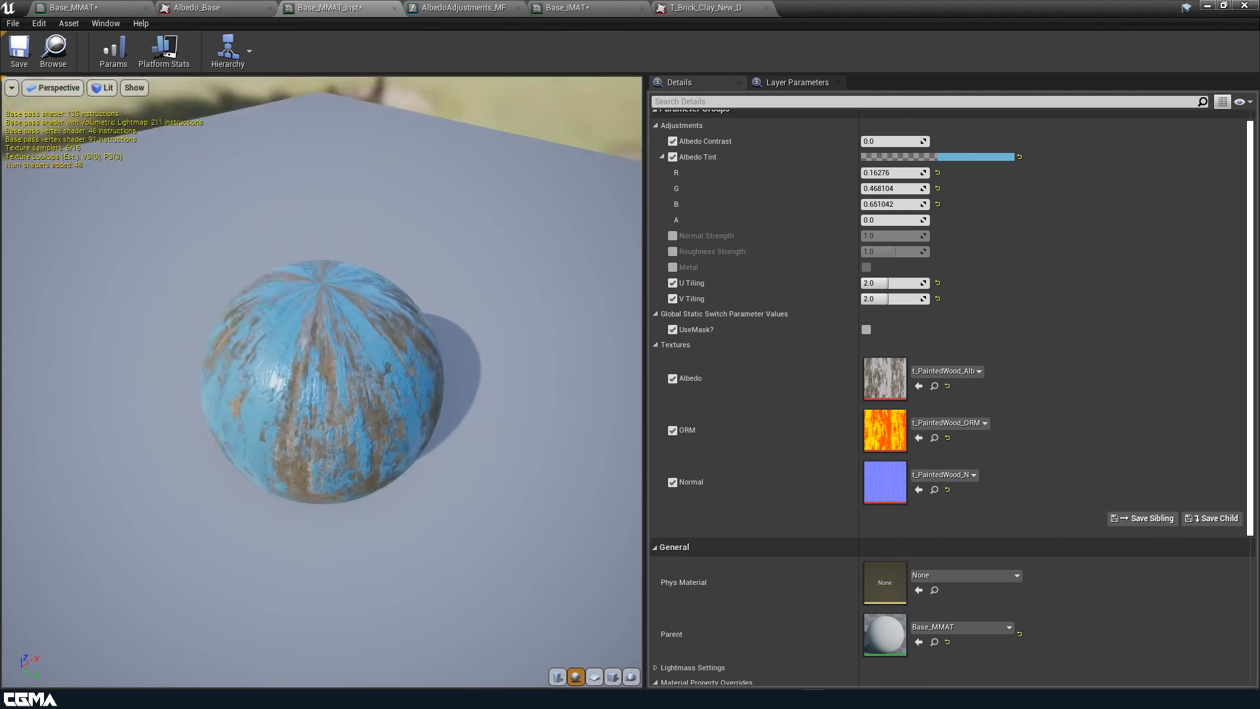
pyautogui.moveTo(534, 523); pyautogui.dragTo(534, 523)
# Preview the blue painted wood on a cube and save Base_MMAT_Inst
pyautogui.click(612, 677)
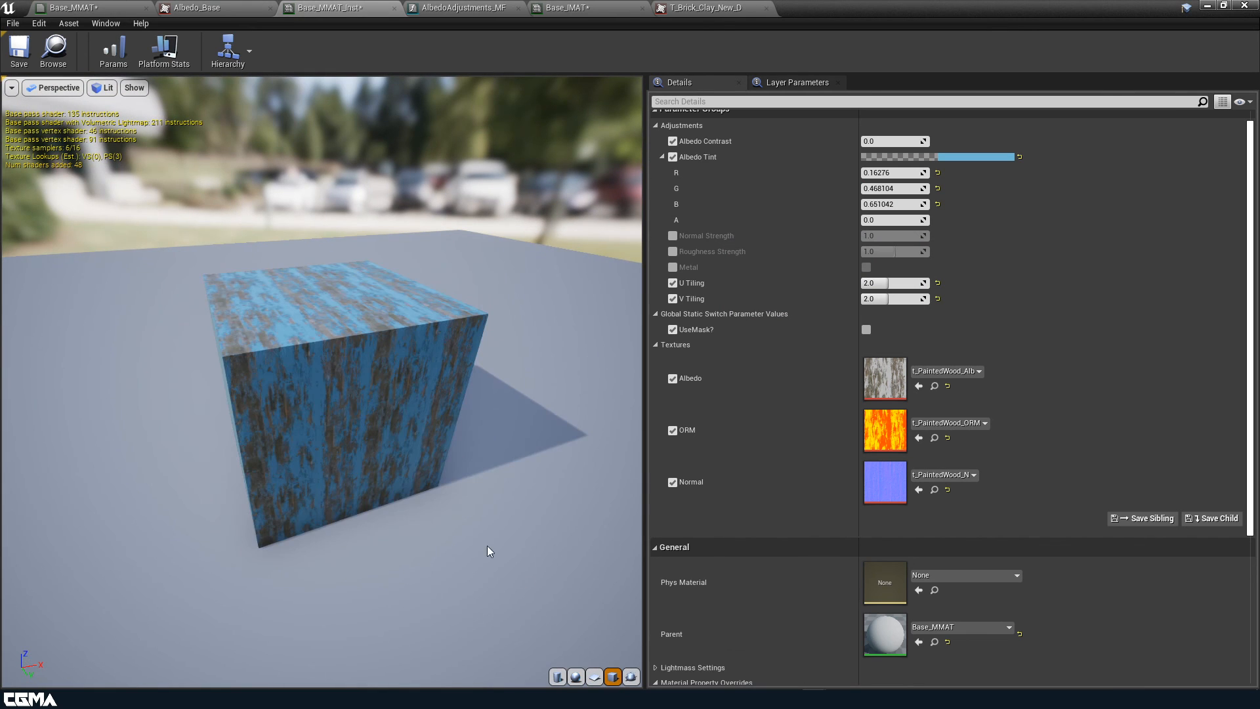
pyautogui.moveTo(397, 436); pyautogui.dragTo(375, 428)
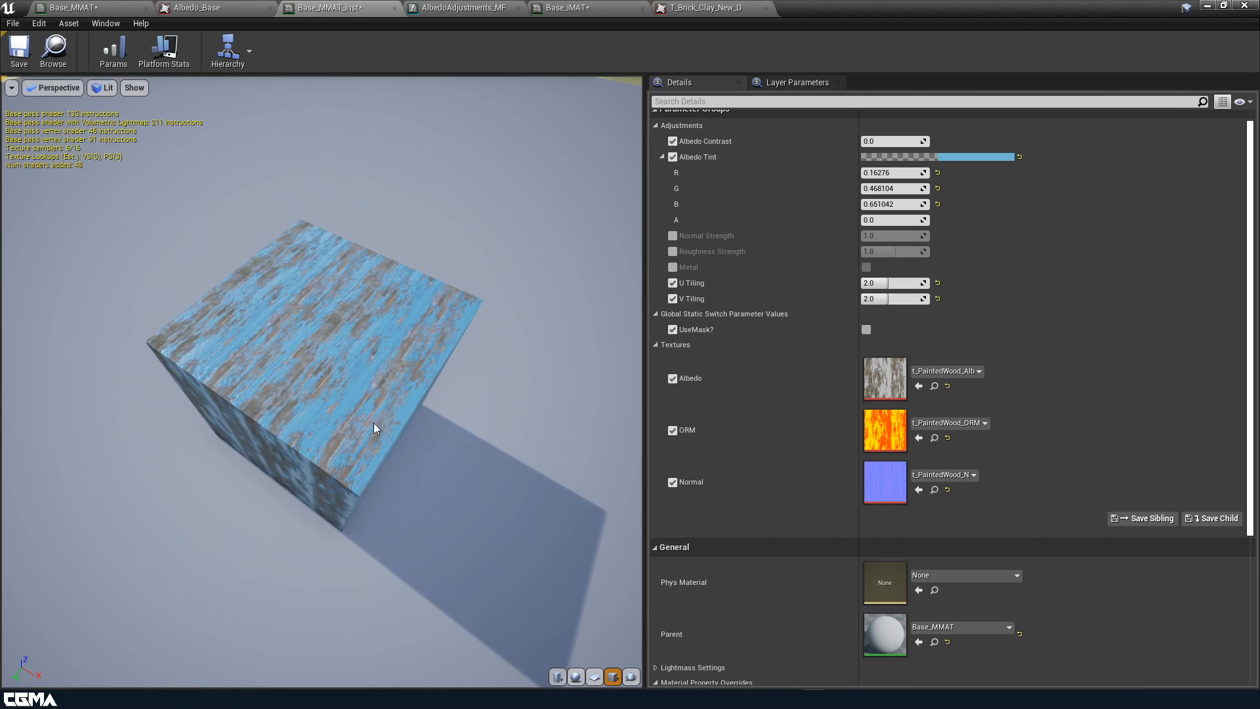
pyautogui.click(16, 51)
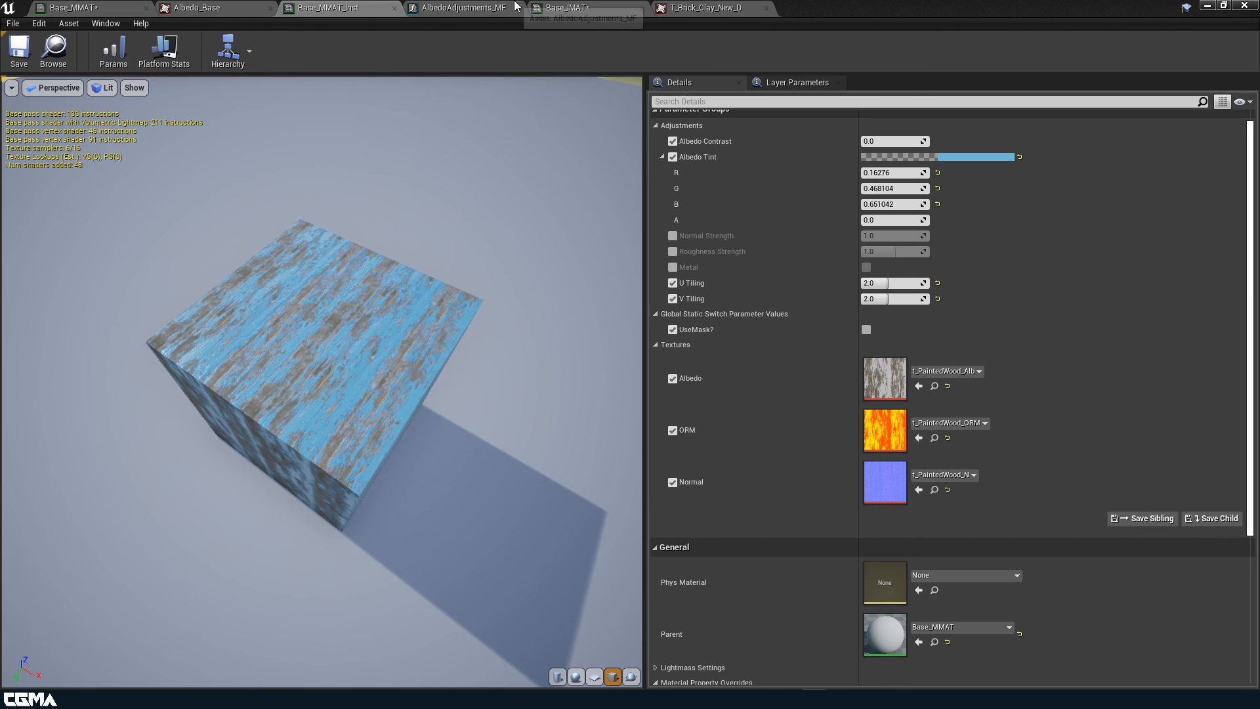
pyautogui.click(567, 8)
# Save the Base_IMAT instance, then save the Base_MMAT material
pyautogui.click(17, 52)
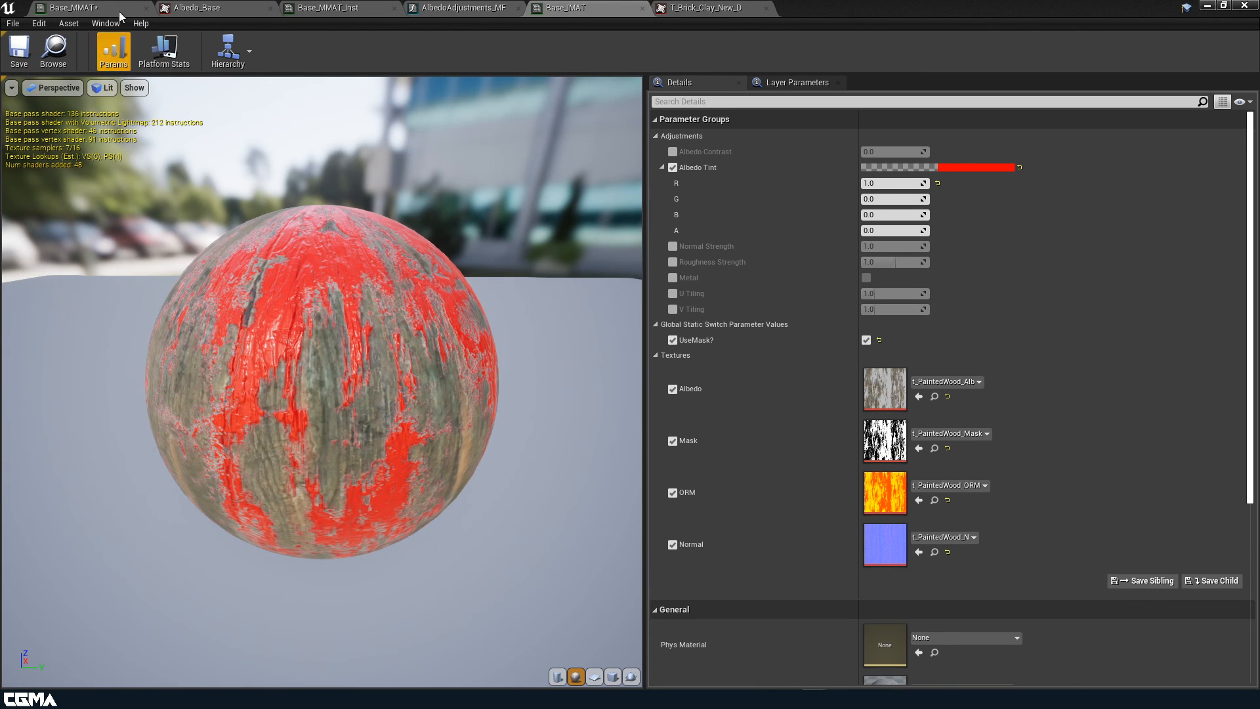
pyautogui.click(120, 9)
pyautogui.click(19, 51)
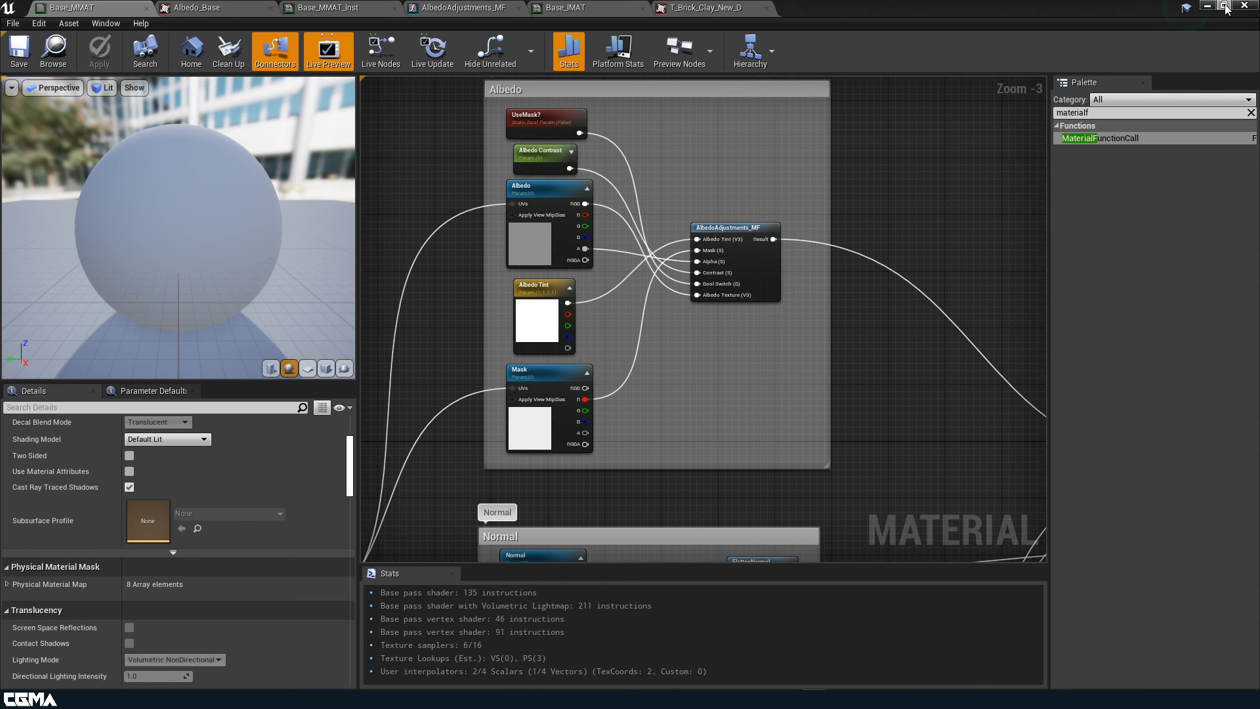
# Nudge the 1-x node near Normal Strength slightly right in the Base_MMAT graph
pyautogui.scroll(-4, 853, 253)
pyautogui.moveTo(678, 349); pyautogui.dragTo(584, 344, button='right')
pyautogui.scroll(3, 677, 319)
pyautogui.moveTo(623, 253); pyautogui.dragTo(529, 214, button='right')
pyautogui.scroll(-1, 522, 269)
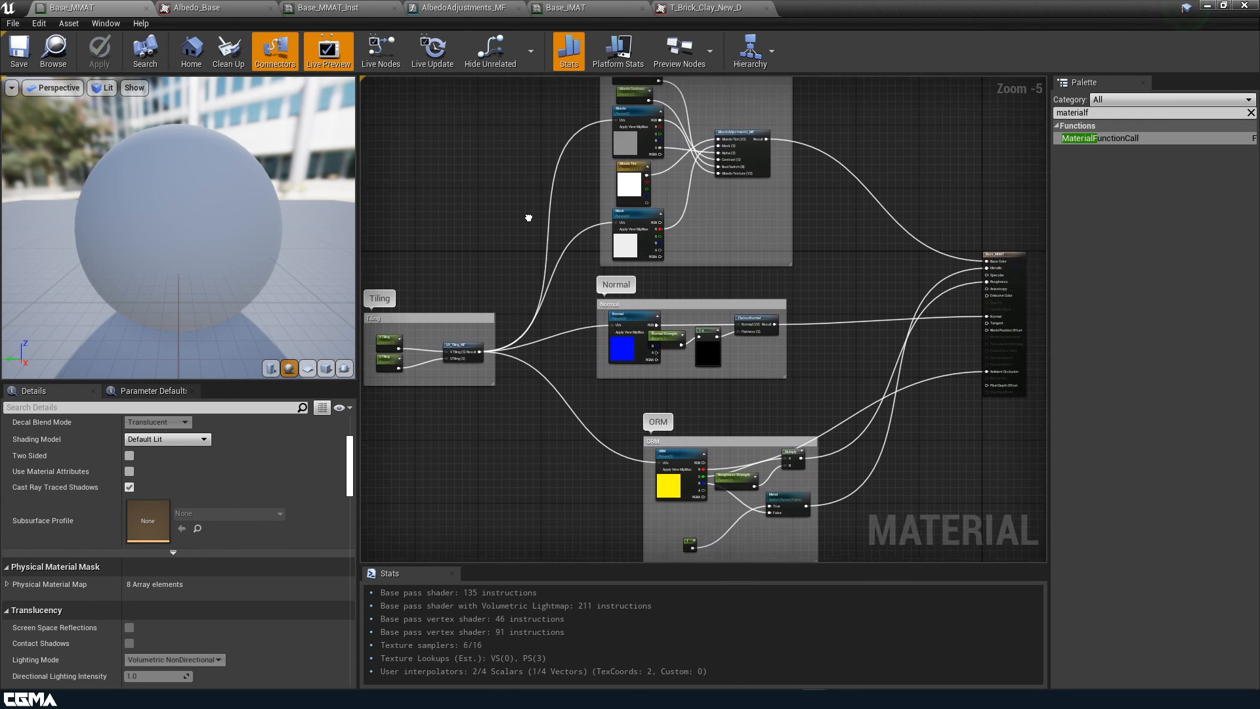
pyautogui.scroll(1, 725, 335)
pyautogui.scroll(1, 725, 336)
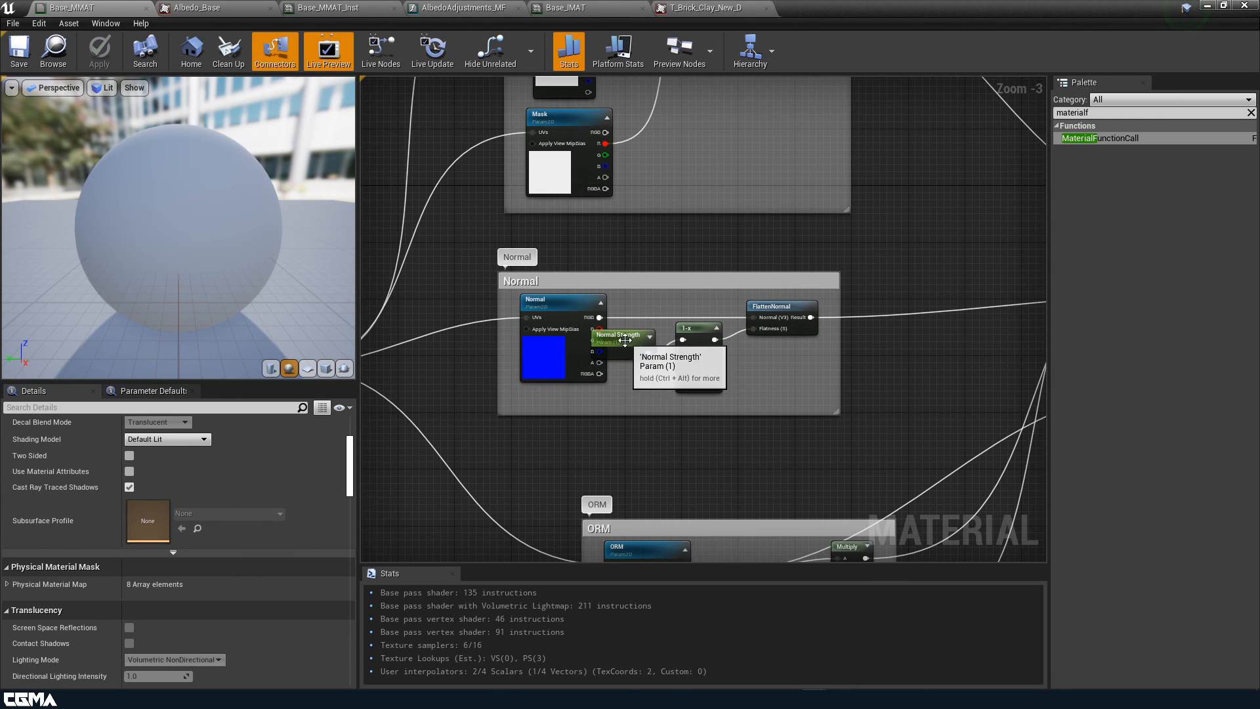
pyautogui.click(643, 364)
pyautogui.moveTo(709, 360); pyautogui.dragTo(722, 360)
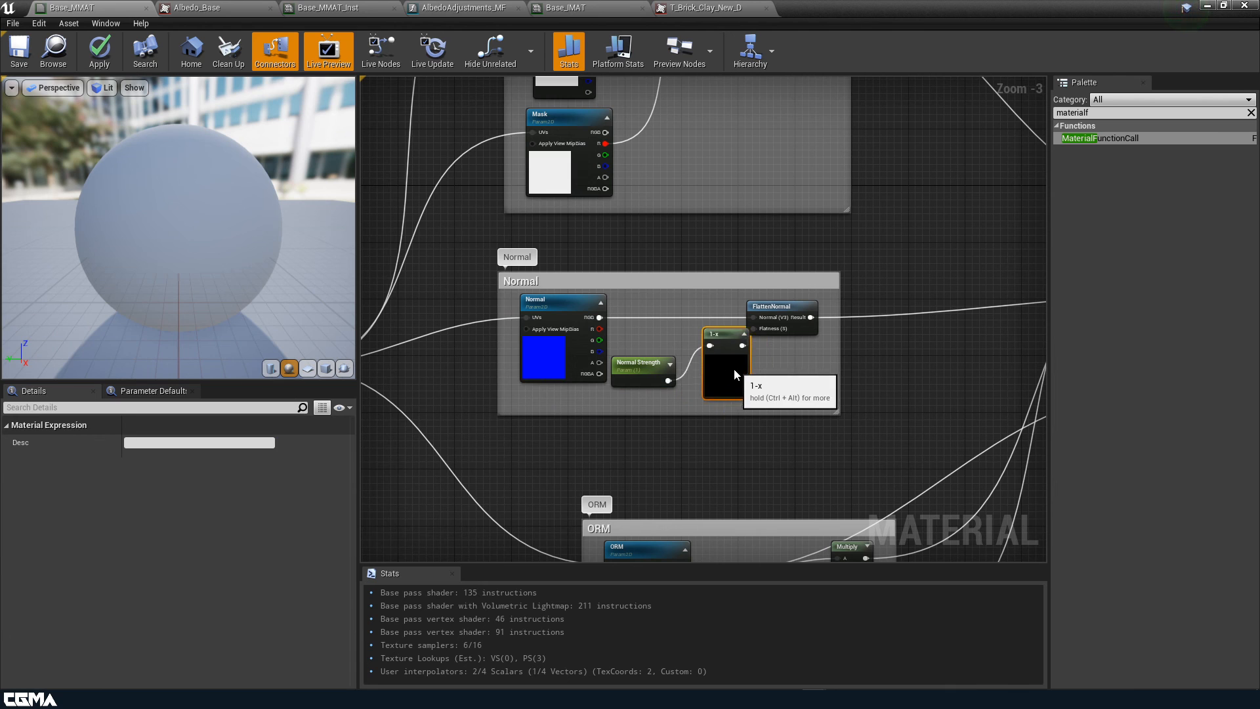
# Tidy the ORM group by moving the Metal switch and Roughness Strength nodes
pyautogui.scroll(-2, 754, 366)
pyautogui.moveTo(794, 373); pyautogui.dragTo(733, 230, button='right')
pyautogui.scroll(3, 707, 337)
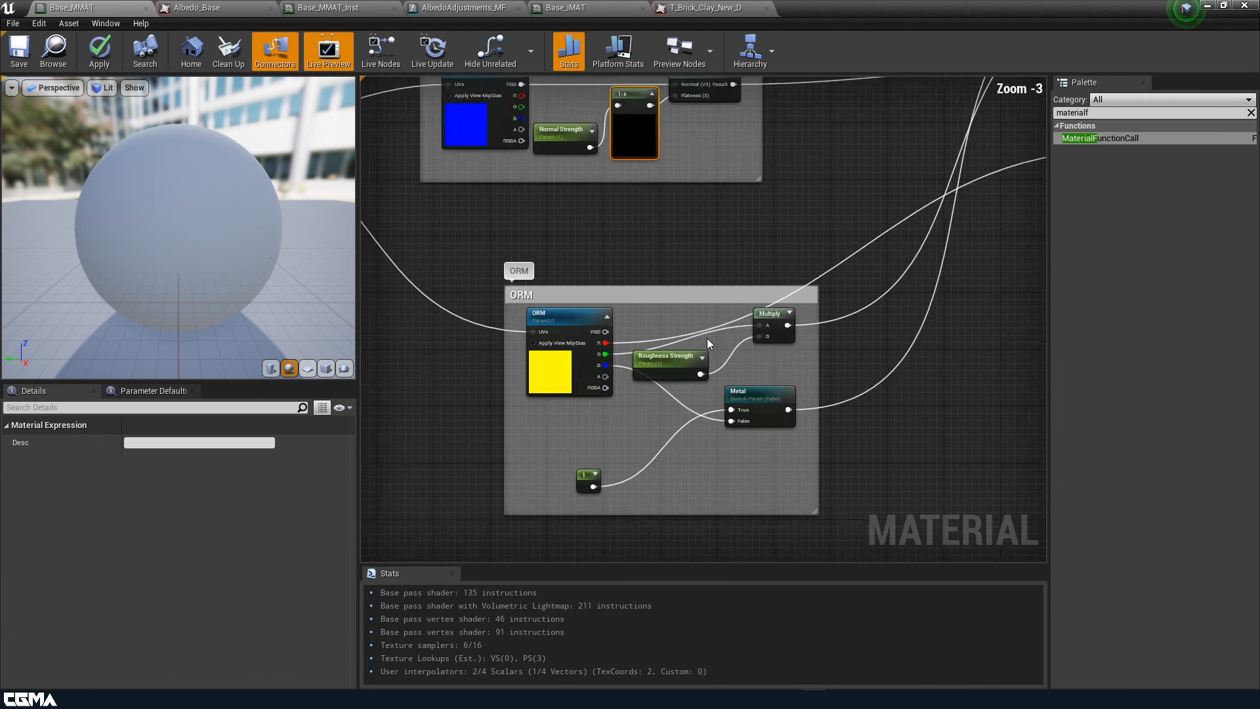
pyautogui.click(545, 383)
pyautogui.moveTo(754, 400); pyautogui.dragTo(747, 448)
pyautogui.moveTo(673, 374); pyautogui.dragTo(704, 360)
# Check the Albedo and Tiling groups, then apply and save Base_MMAT
pyautogui.moveTo(692, 395); pyautogui.dragTo(704, 463, button='right')
pyautogui.scroll(-3, 685, 412)
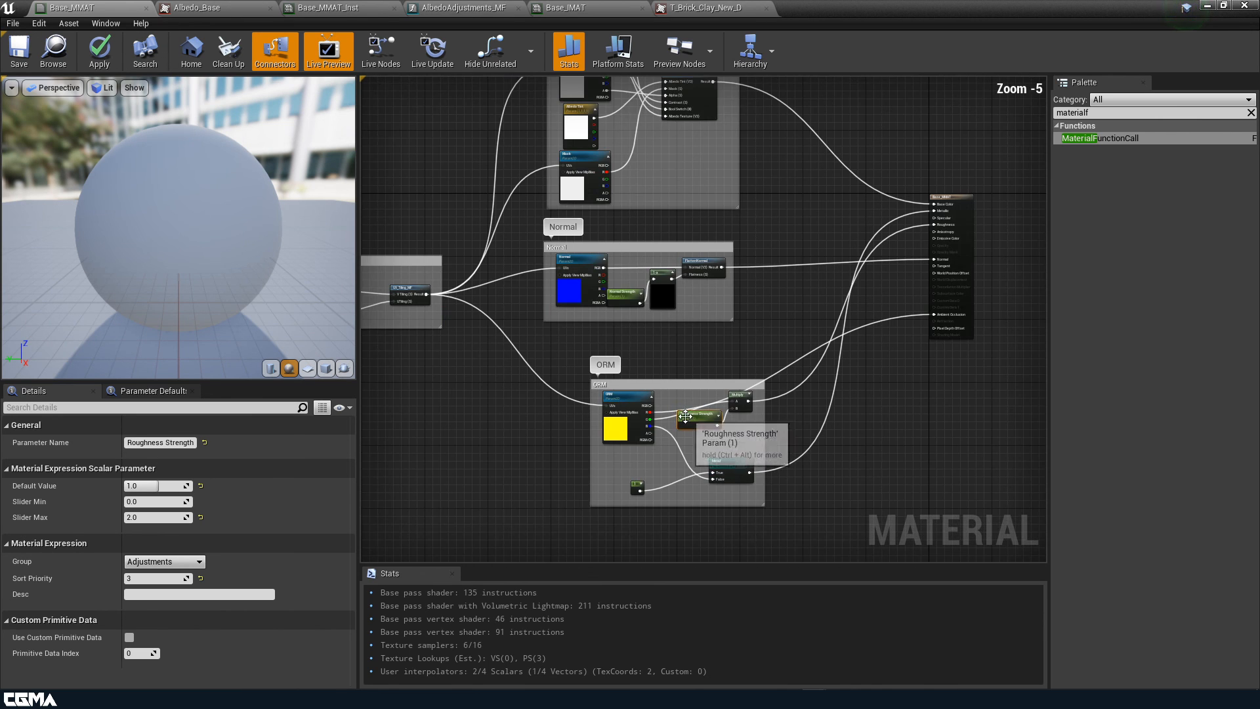
pyautogui.moveTo(675, 327); pyautogui.dragTo(709, 392, button='right')
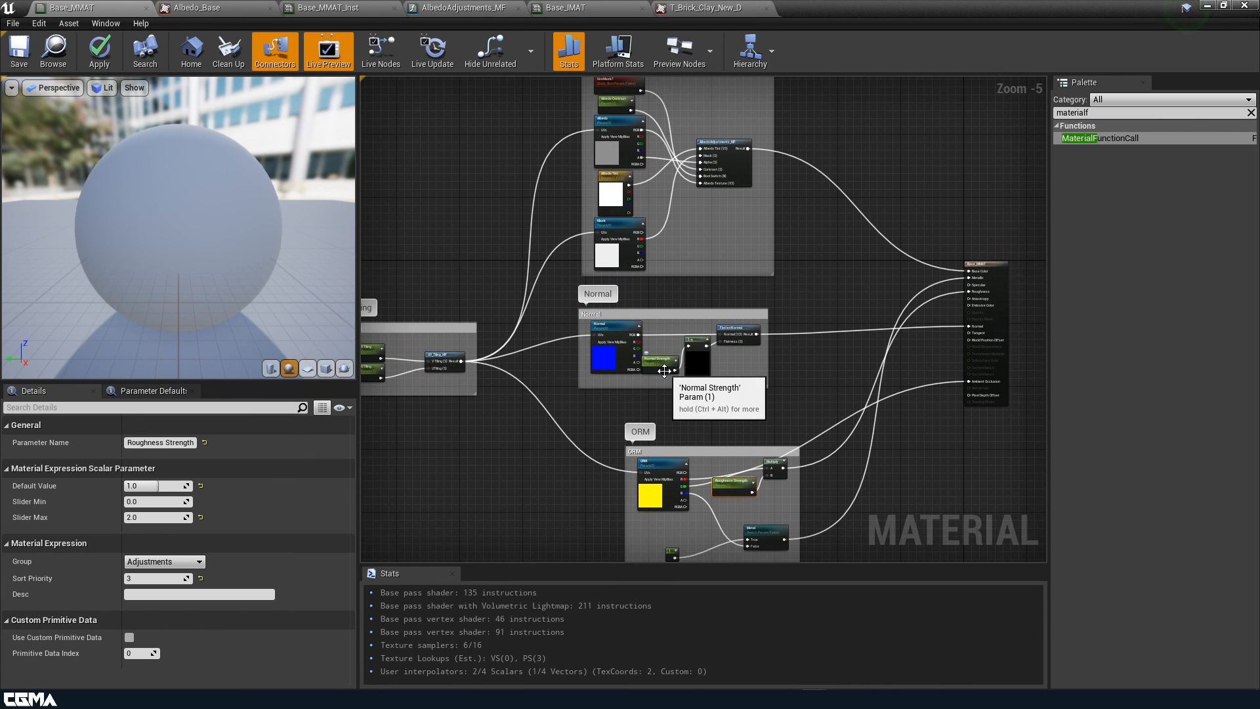
pyautogui.moveTo(694, 340); pyautogui.dragTo(726, 403, button='right')
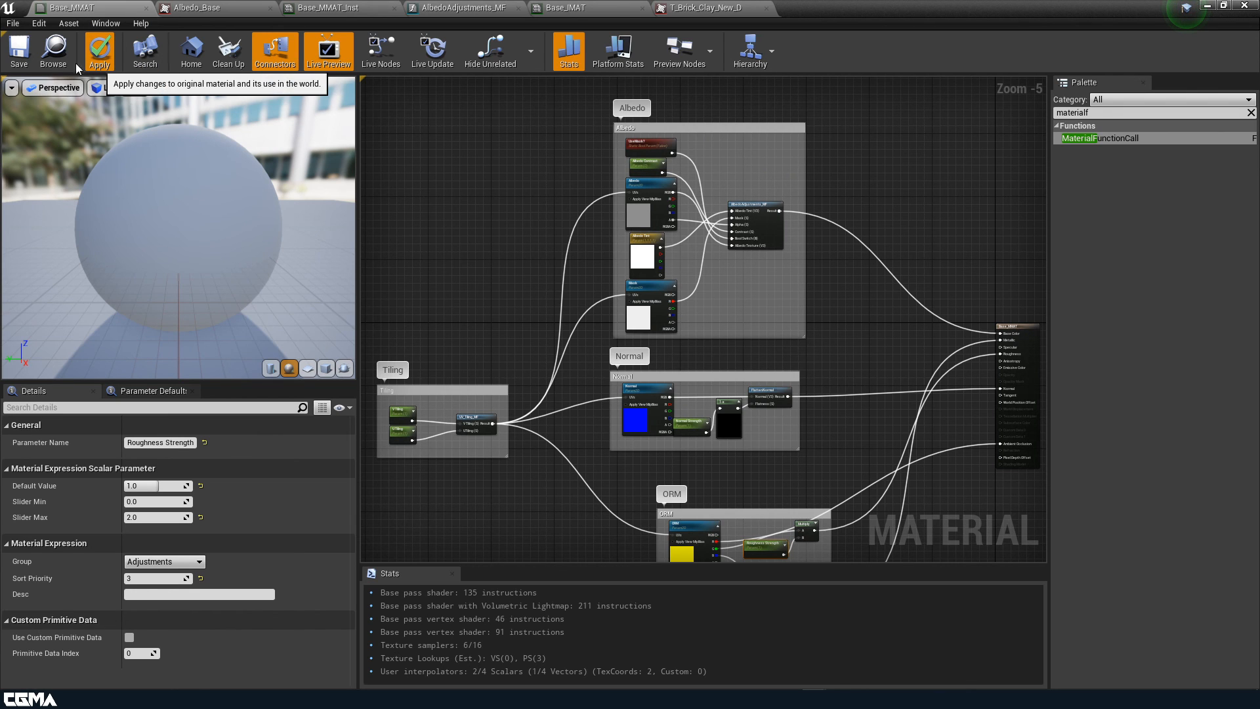
pyautogui.click(100, 55)
pyautogui.click(16, 58)
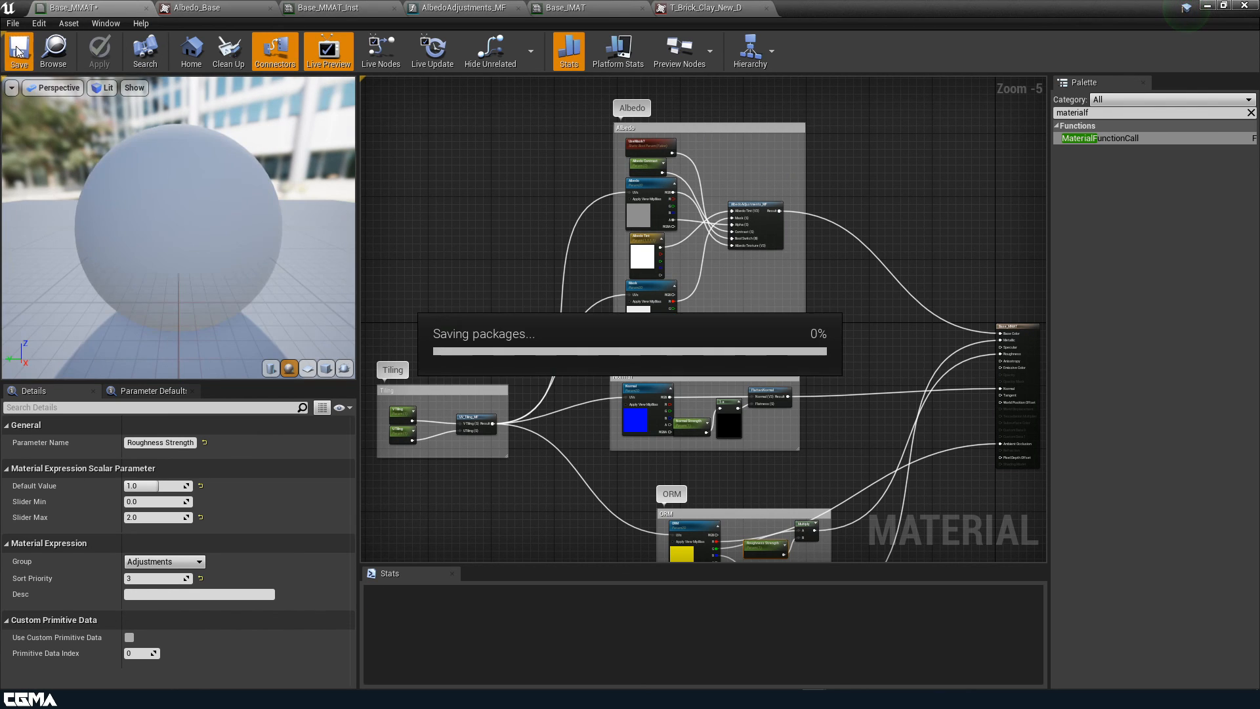